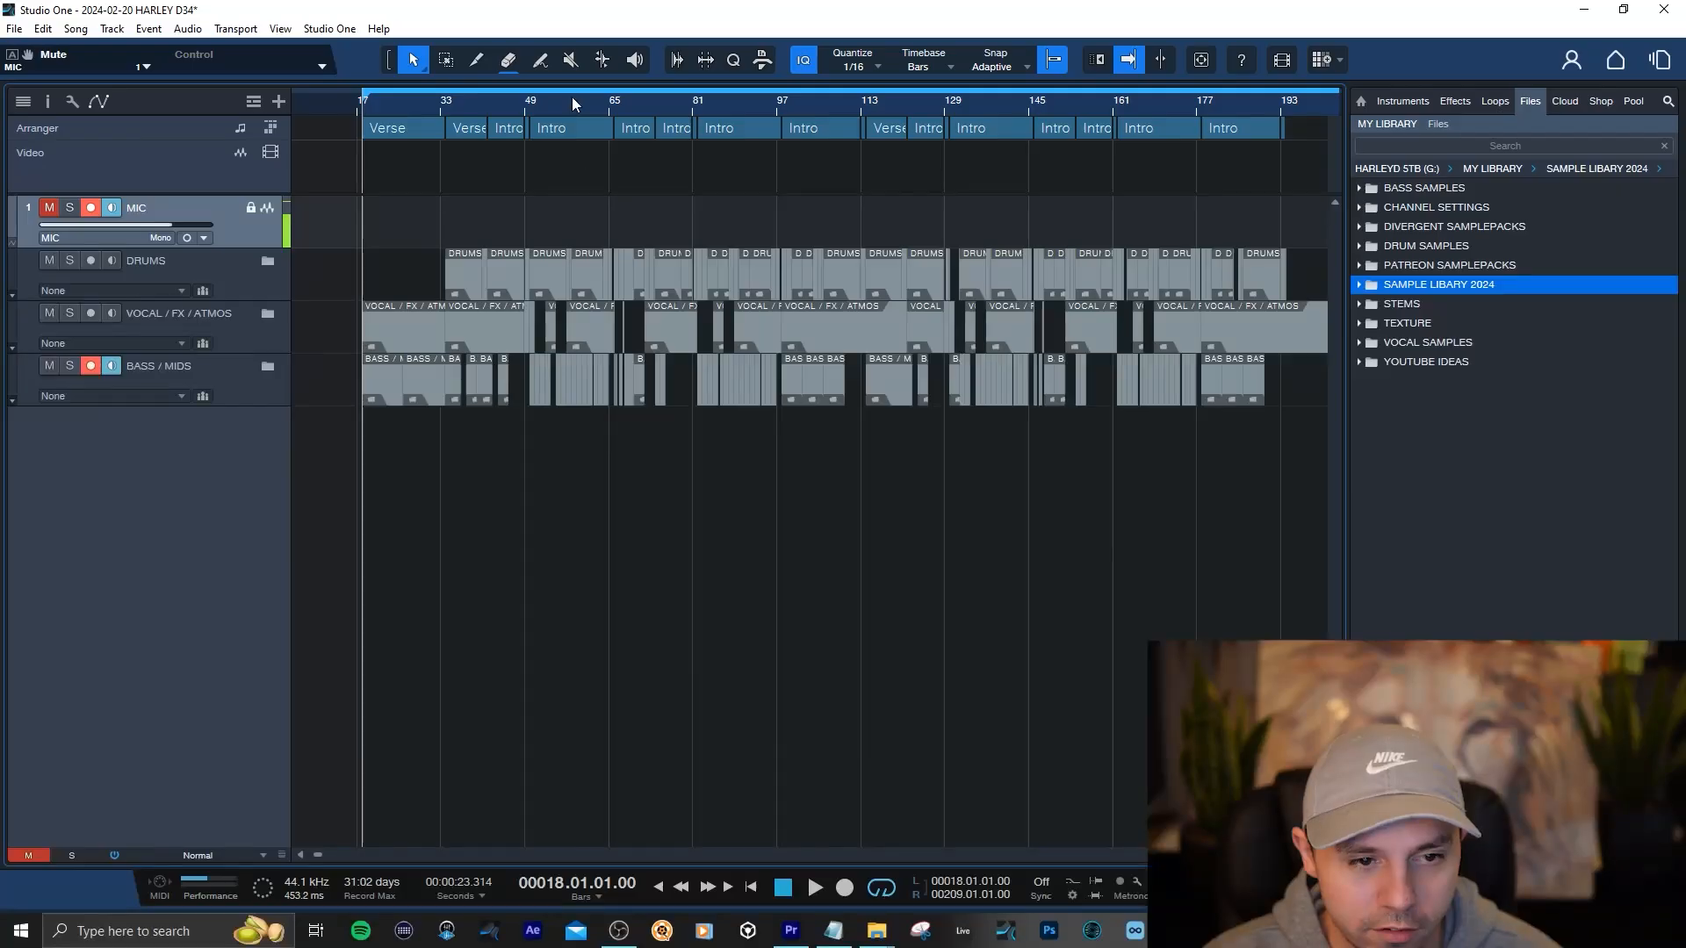
drag(567, 97, 605, 92)
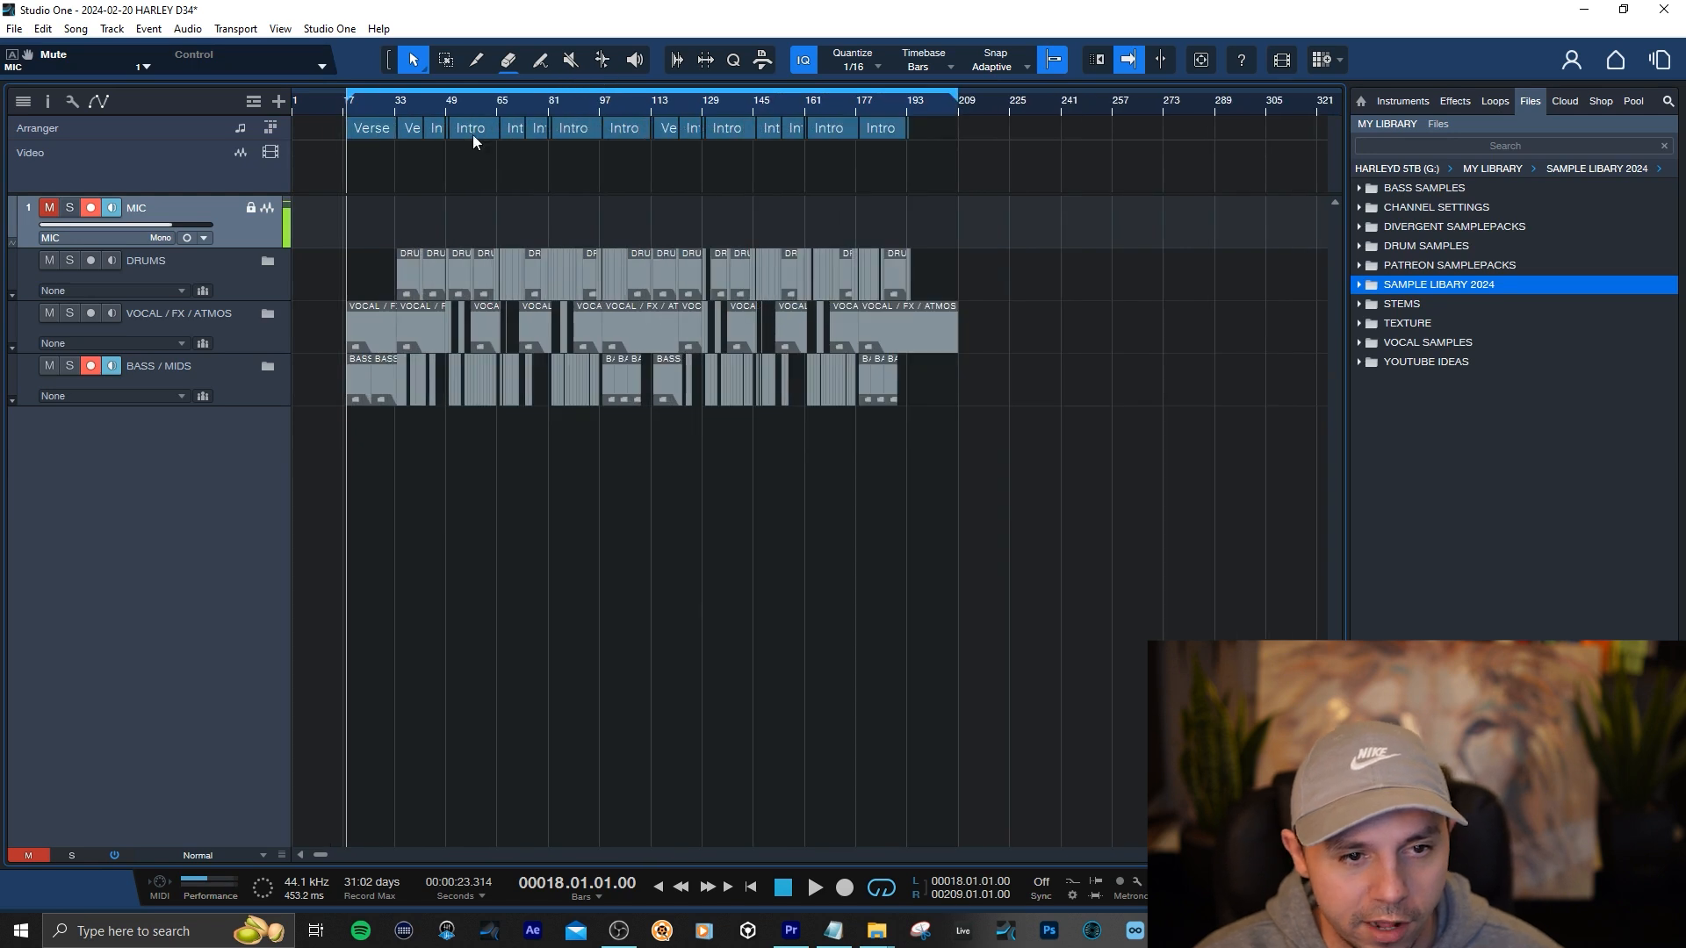
drag(384, 104, 430, 134)
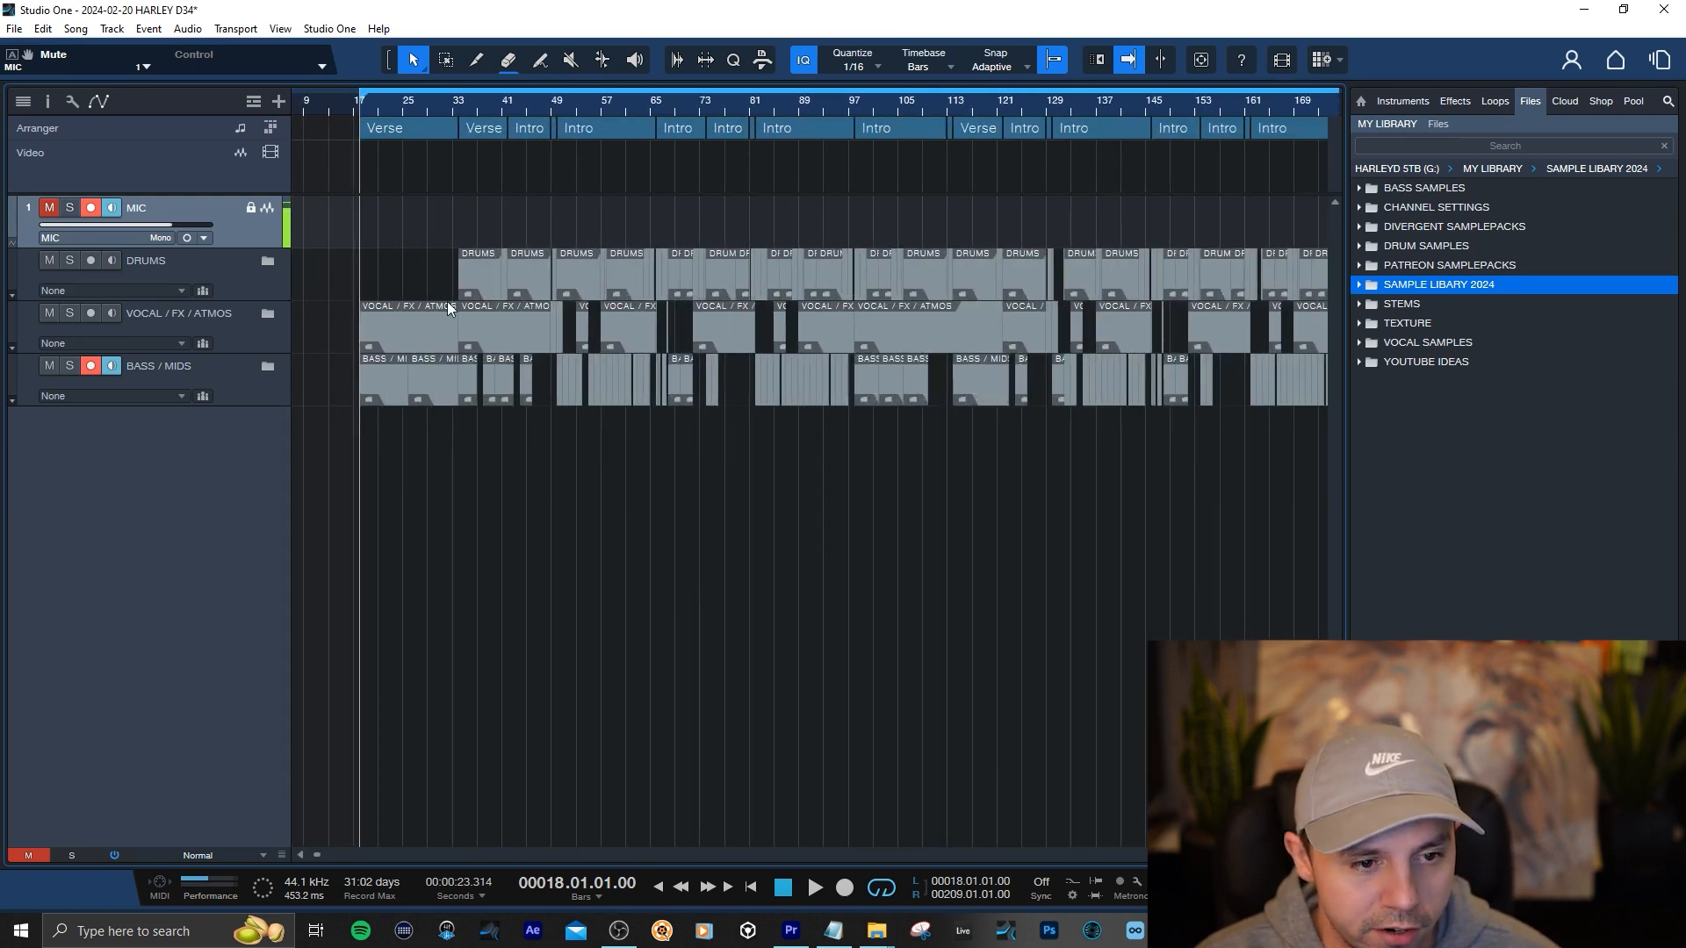
drag(668, 120, 647, 83)
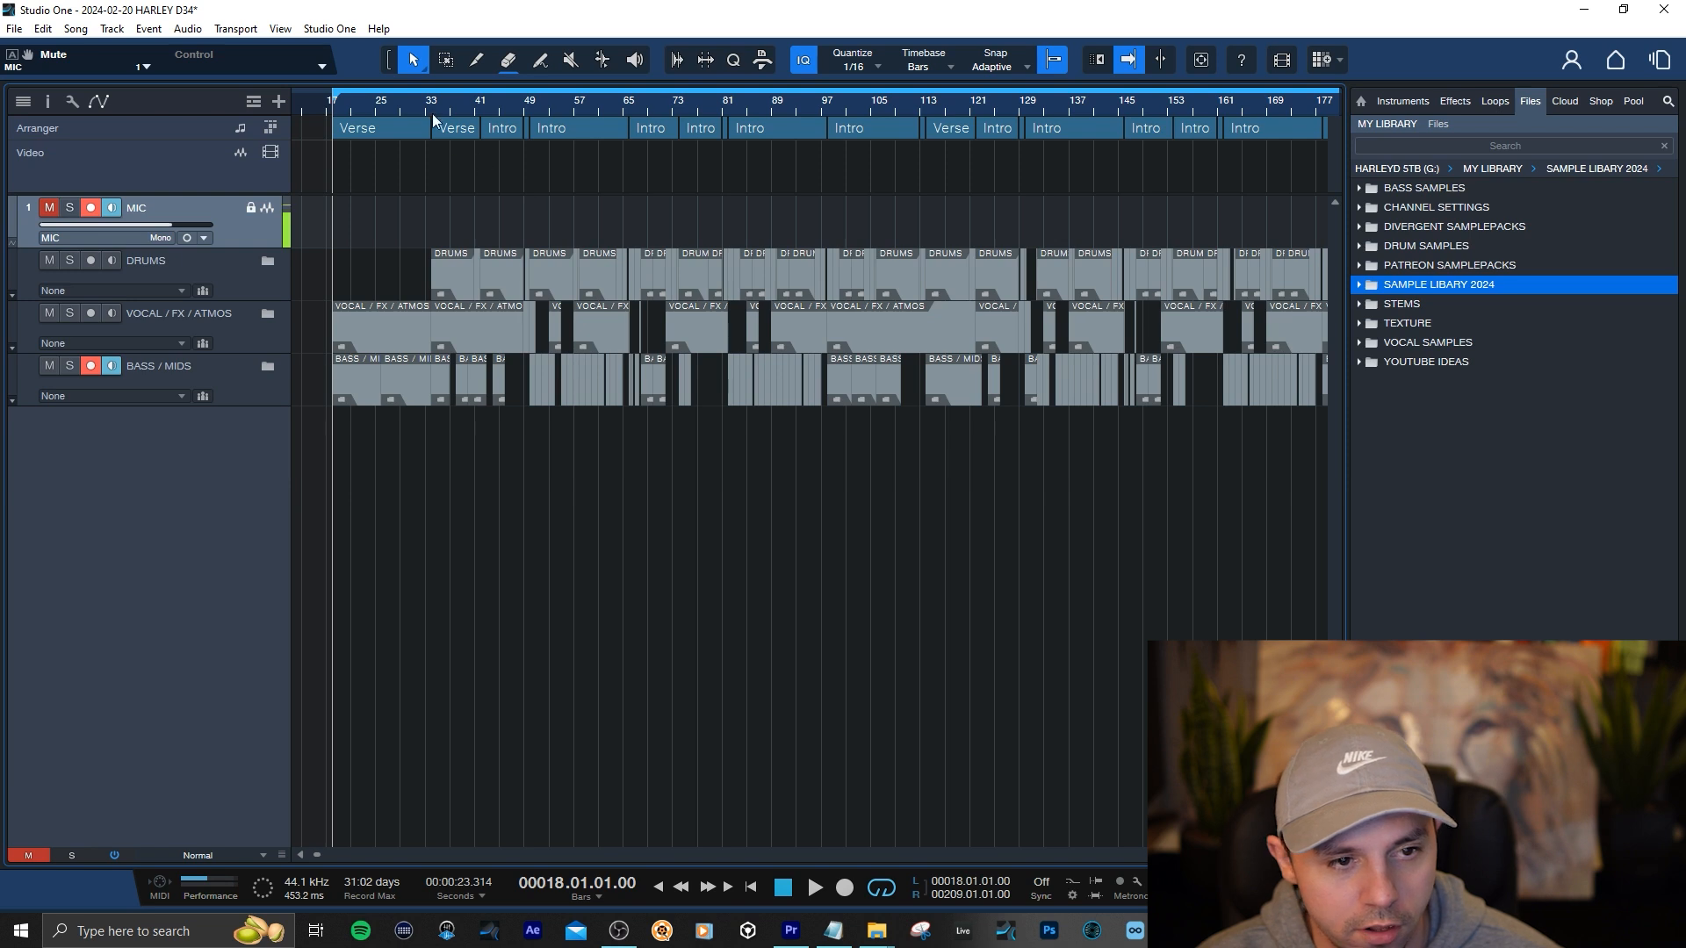
drag(432, 114, 433, 83)
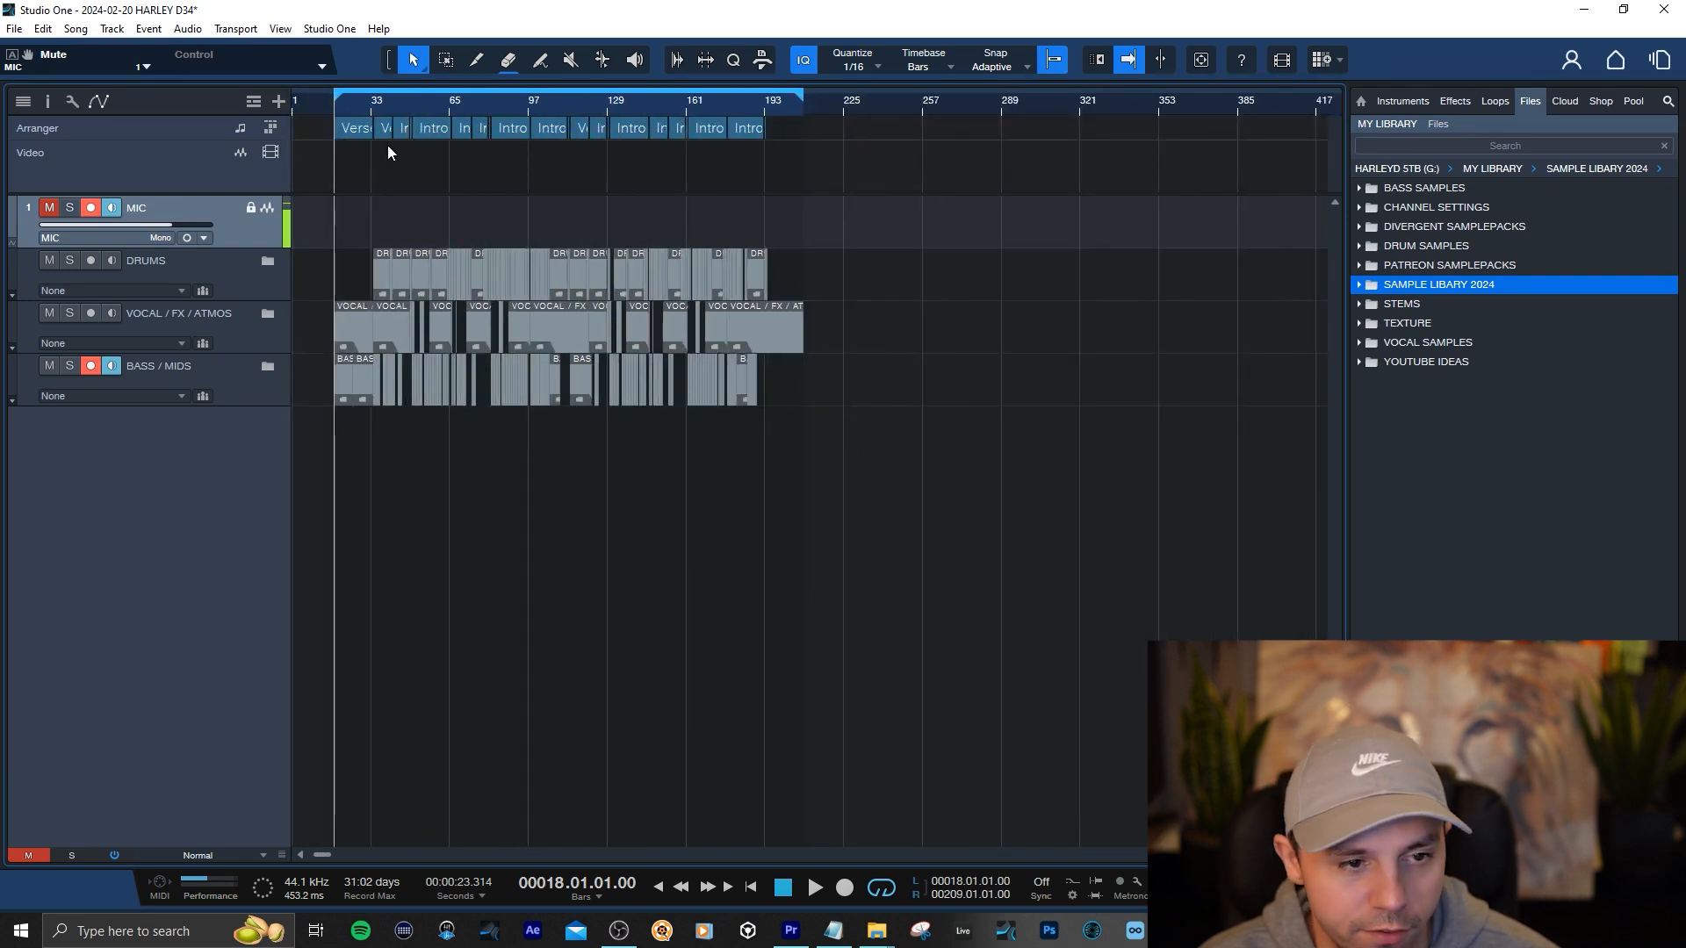
drag(425, 107, 474, 125)
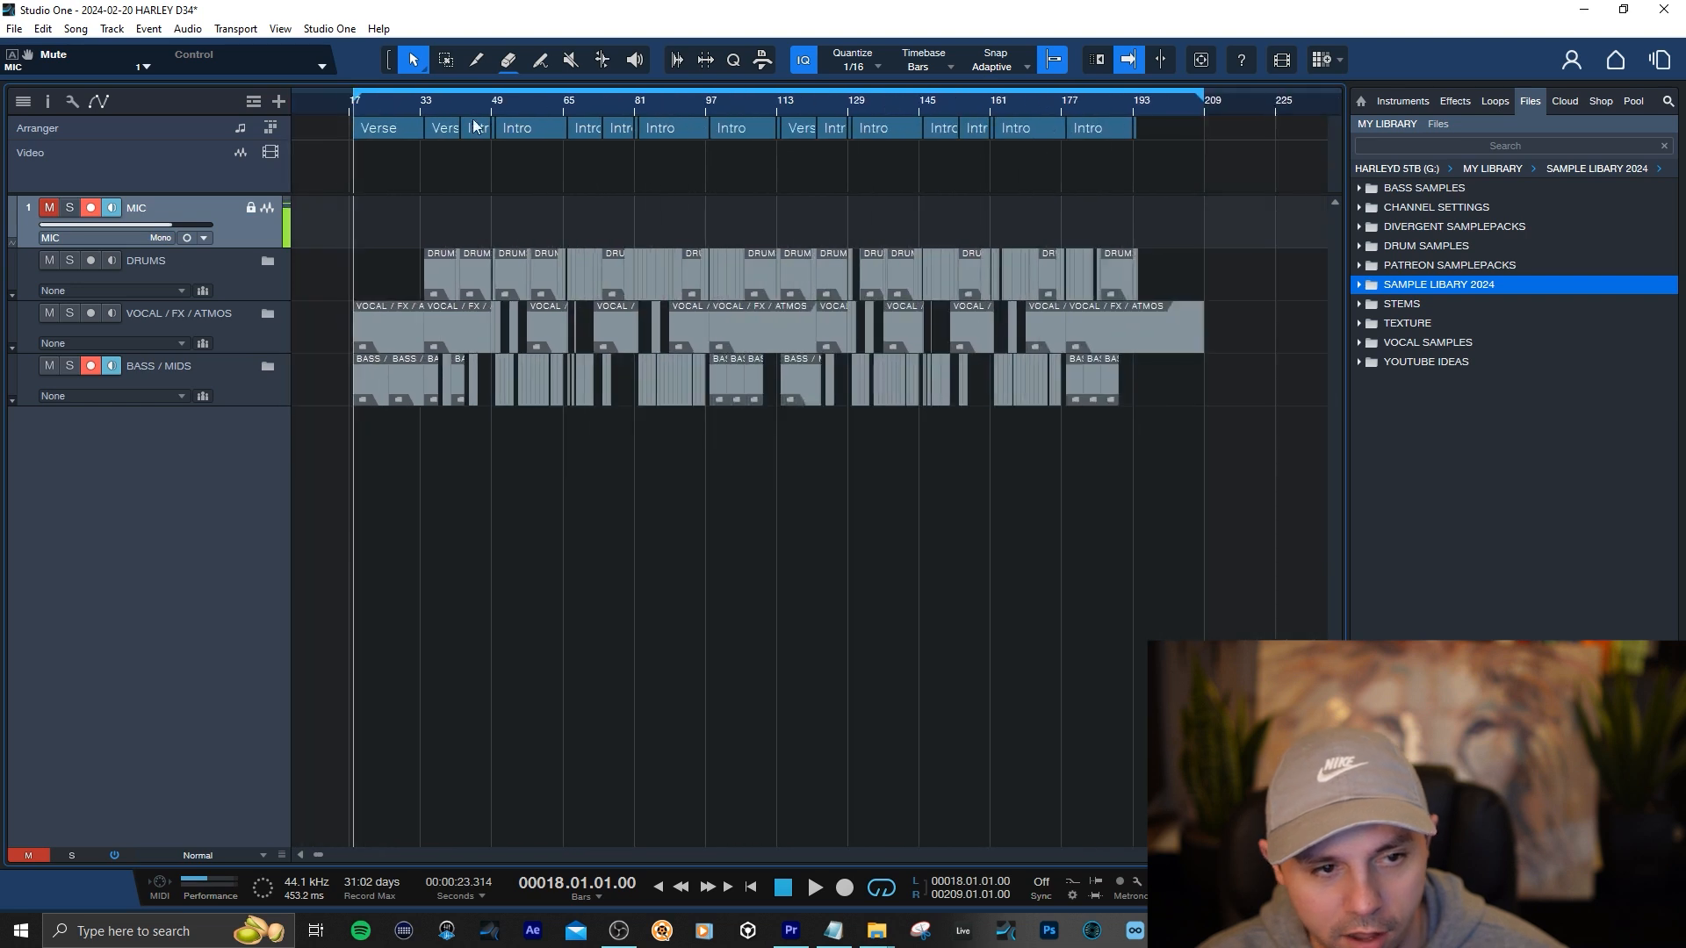
click(414, 108)
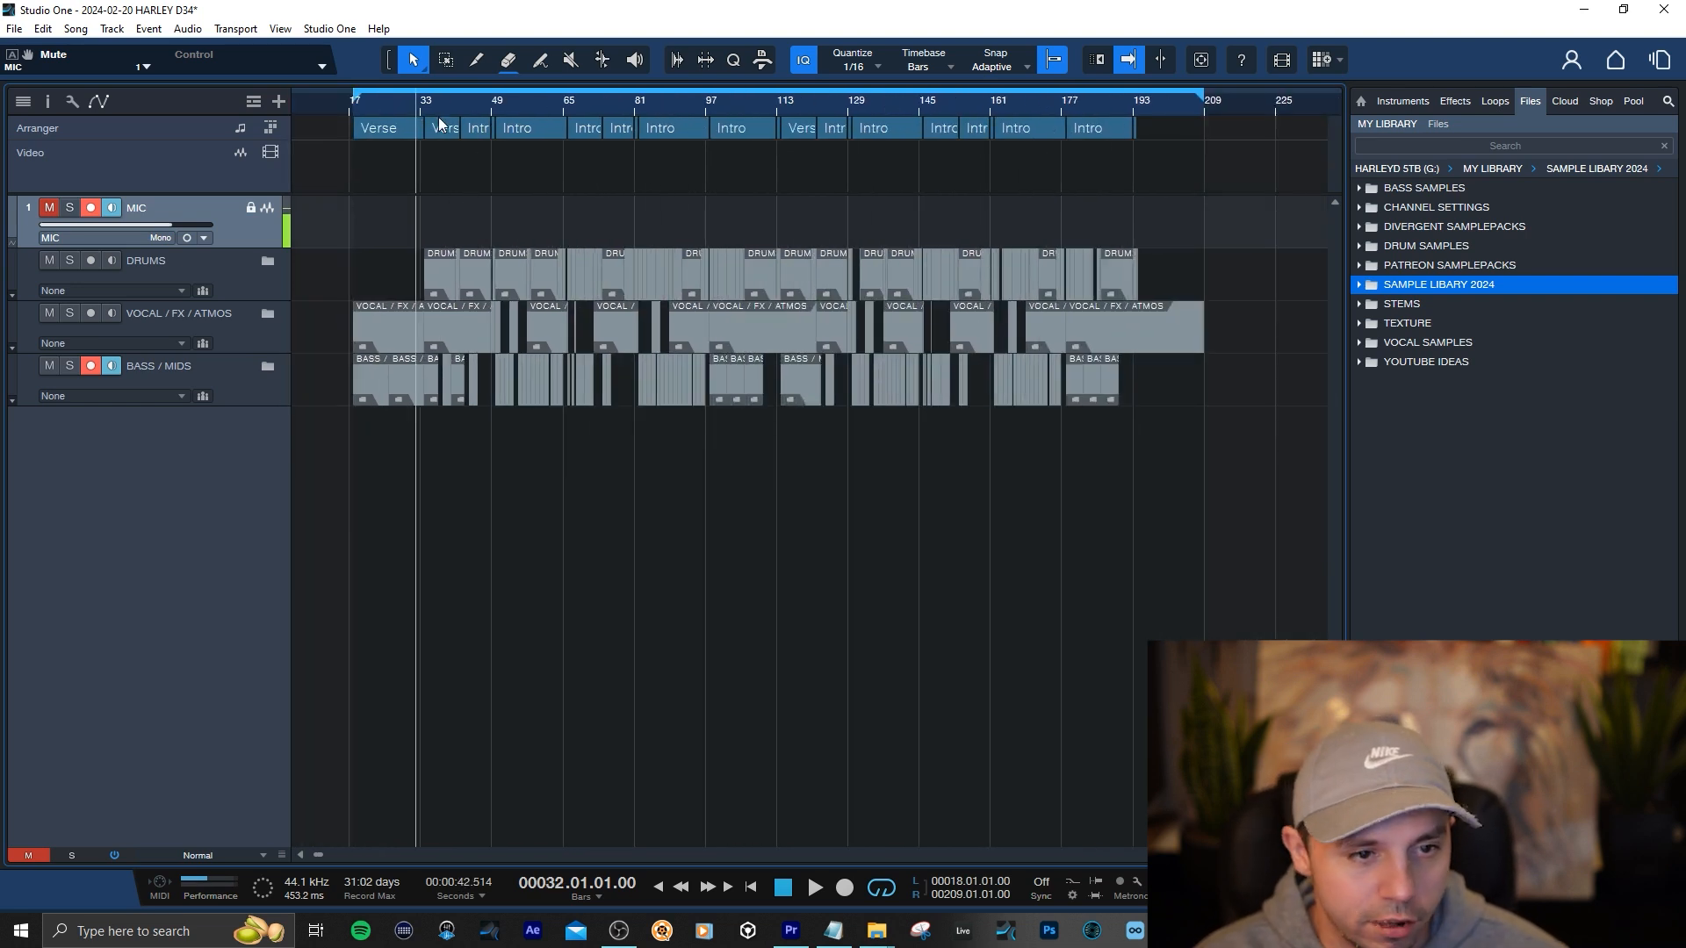
click(357, 107)
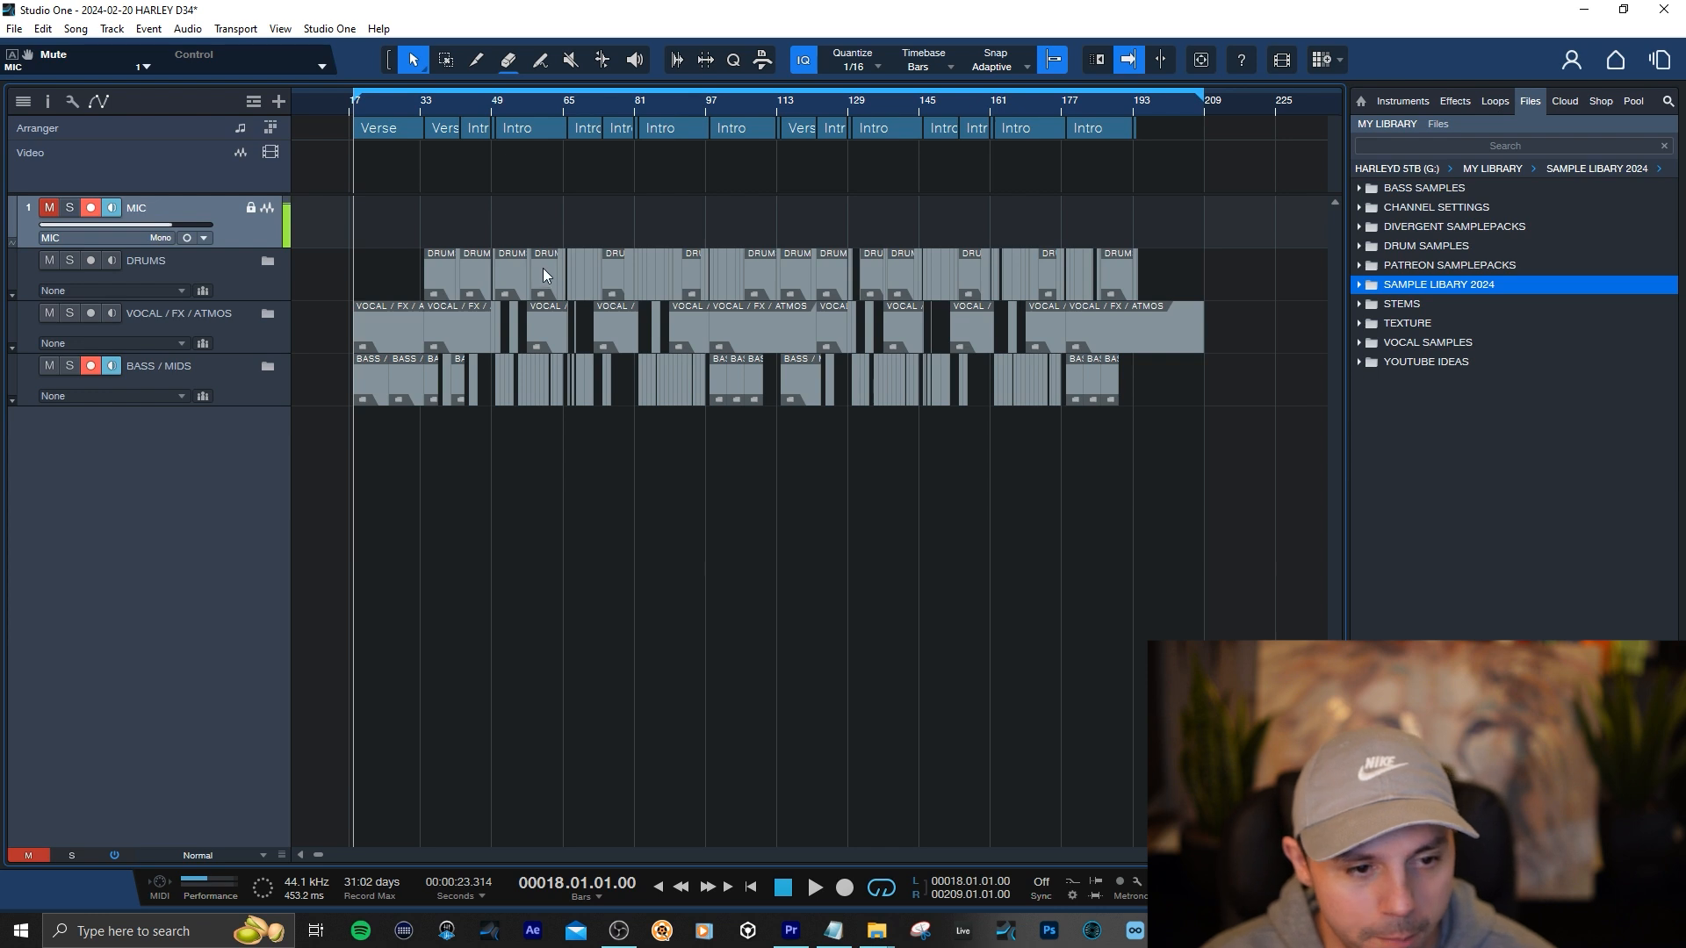
Play the song from bar 43, in the section just before the drop
drag(417, 107, 483, 107)
click(498, 103)
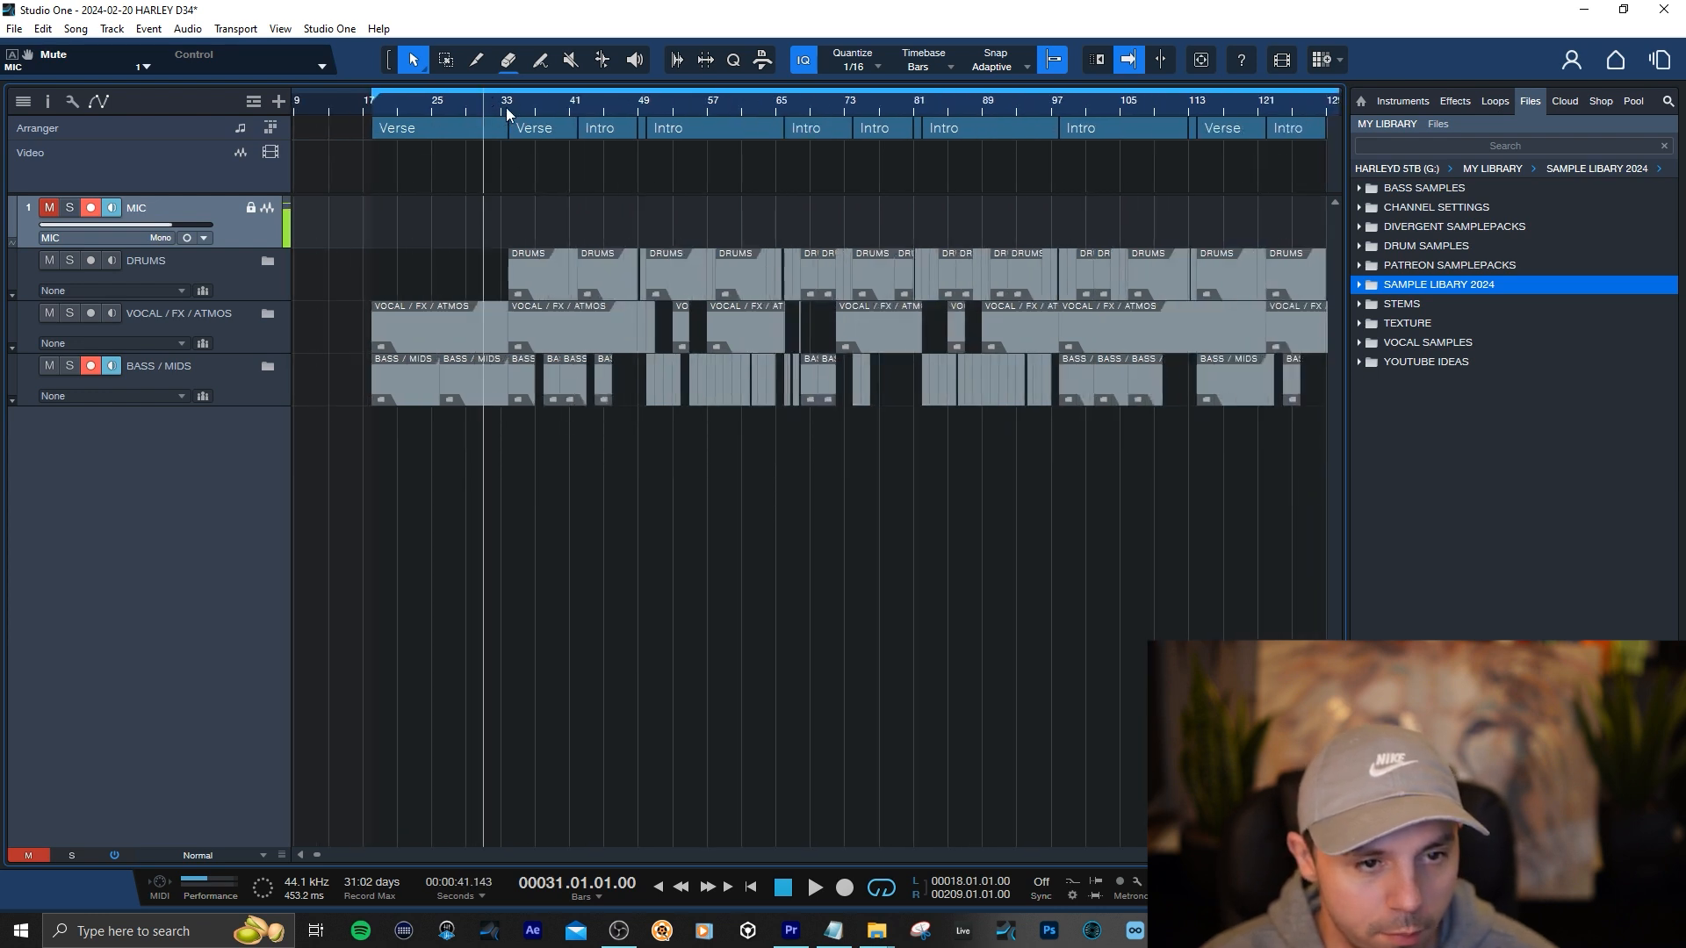
click(601, 105)
click(582, 106)
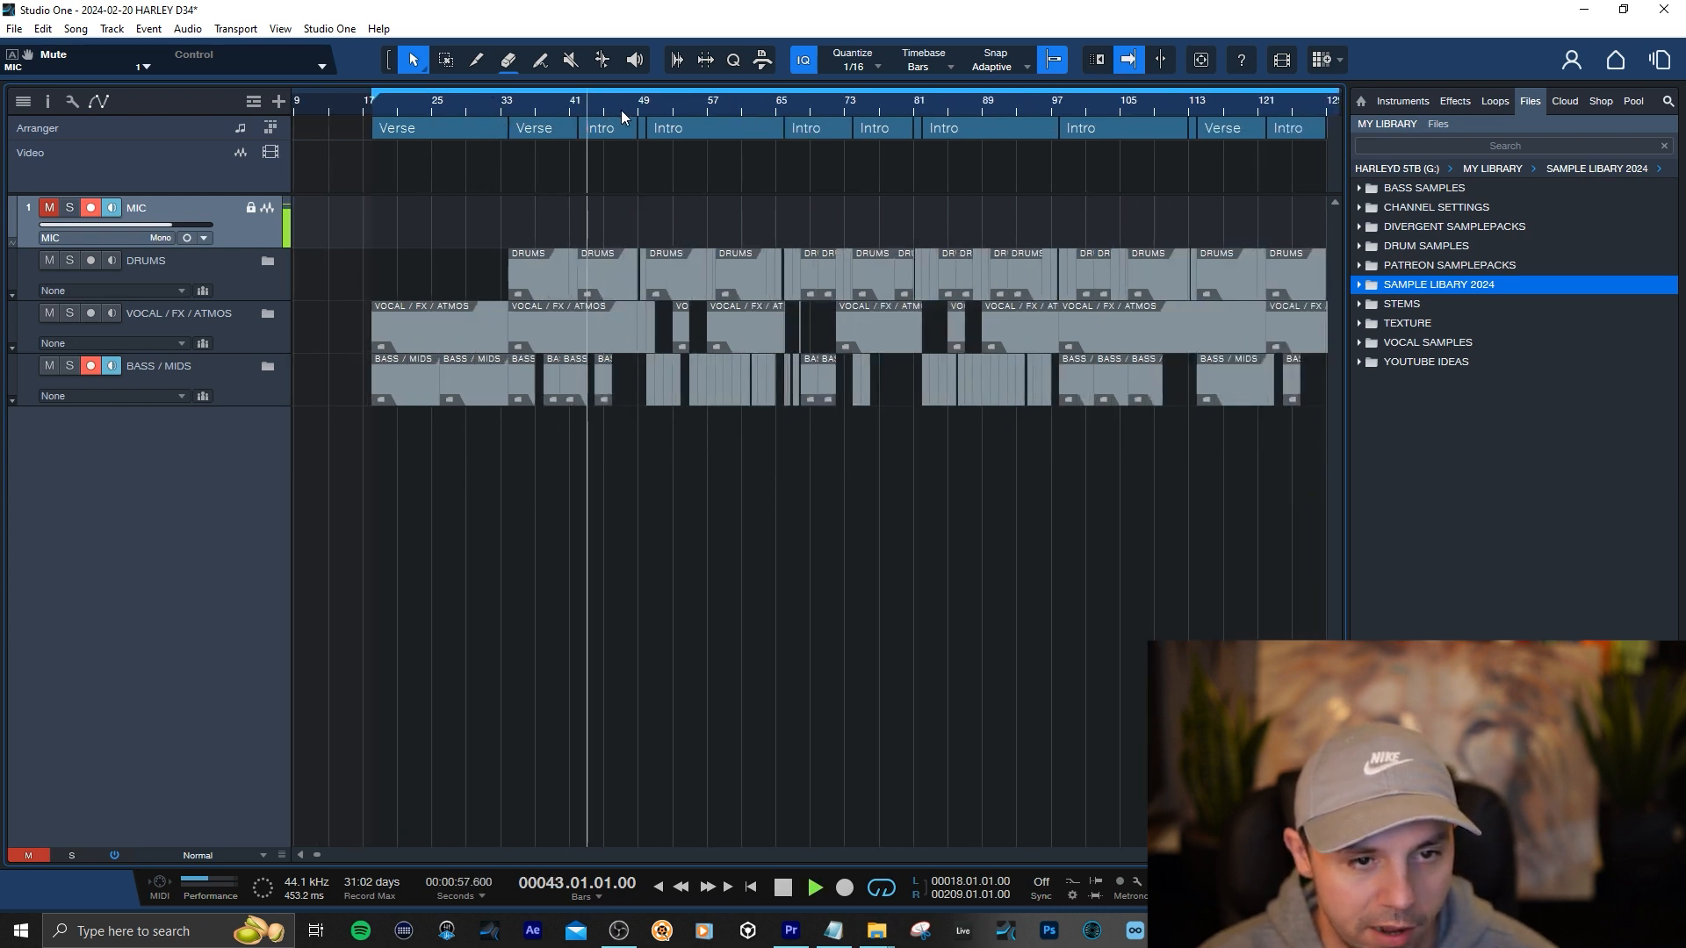
key(space)
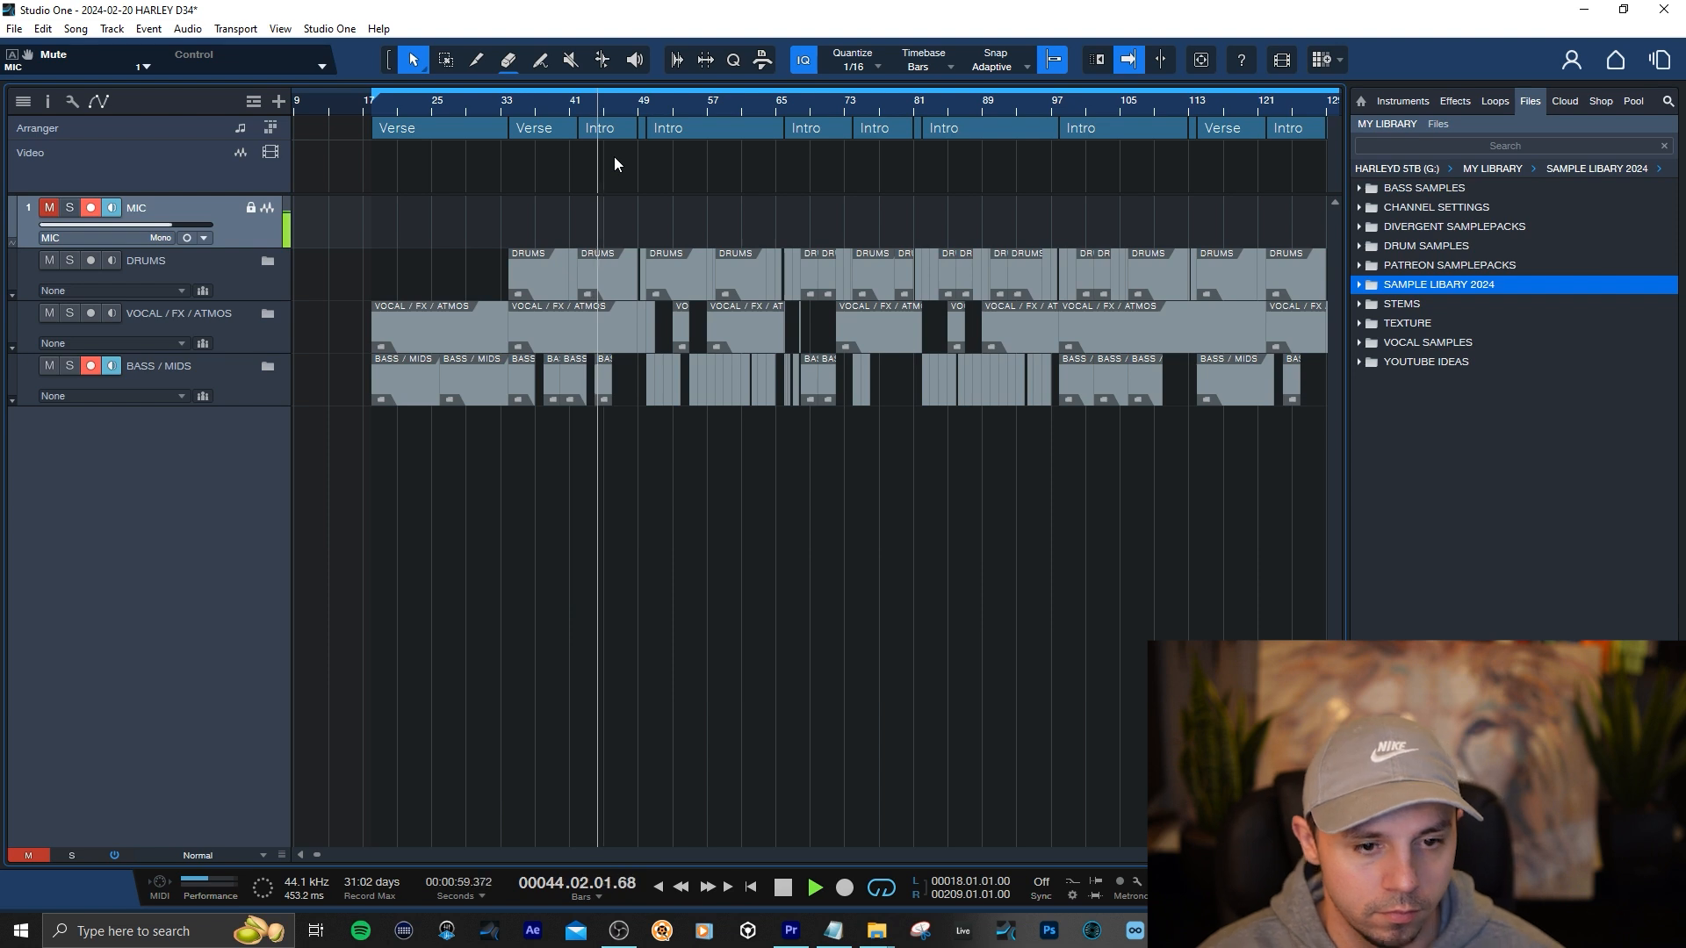
Expand the BASS / MIDS folder track, listen through the Talking Bass parts, and stop playback
click(267, 367)
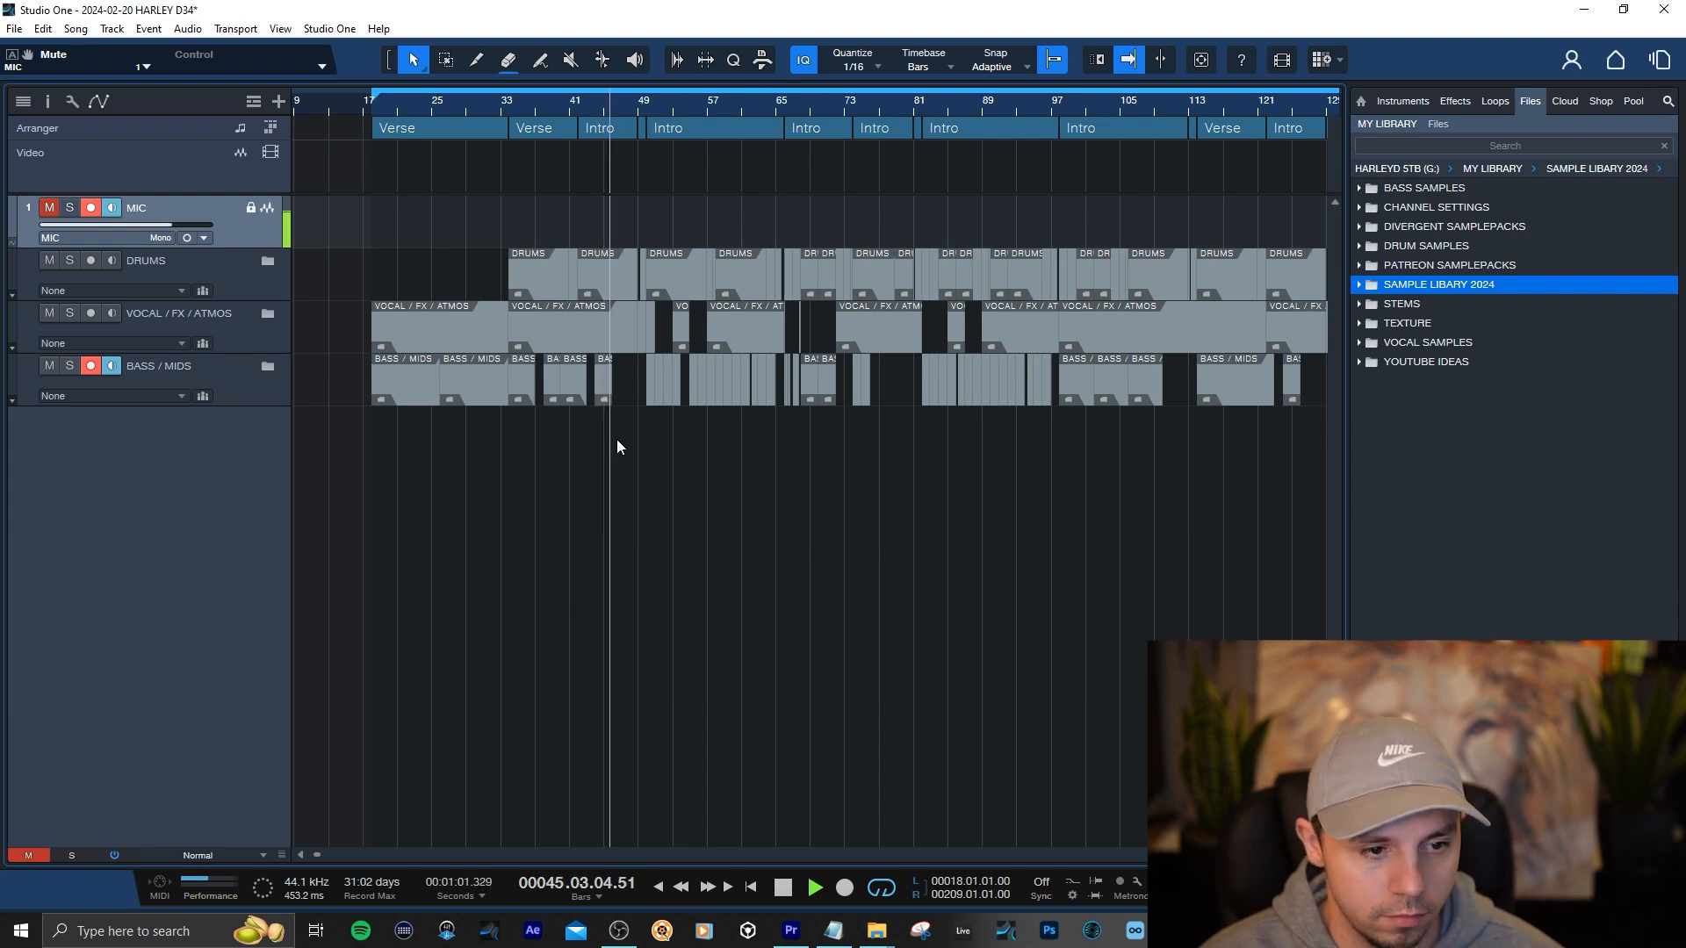
scroll(669, 496, down, 1)
scroll(670, 494, down, 6)
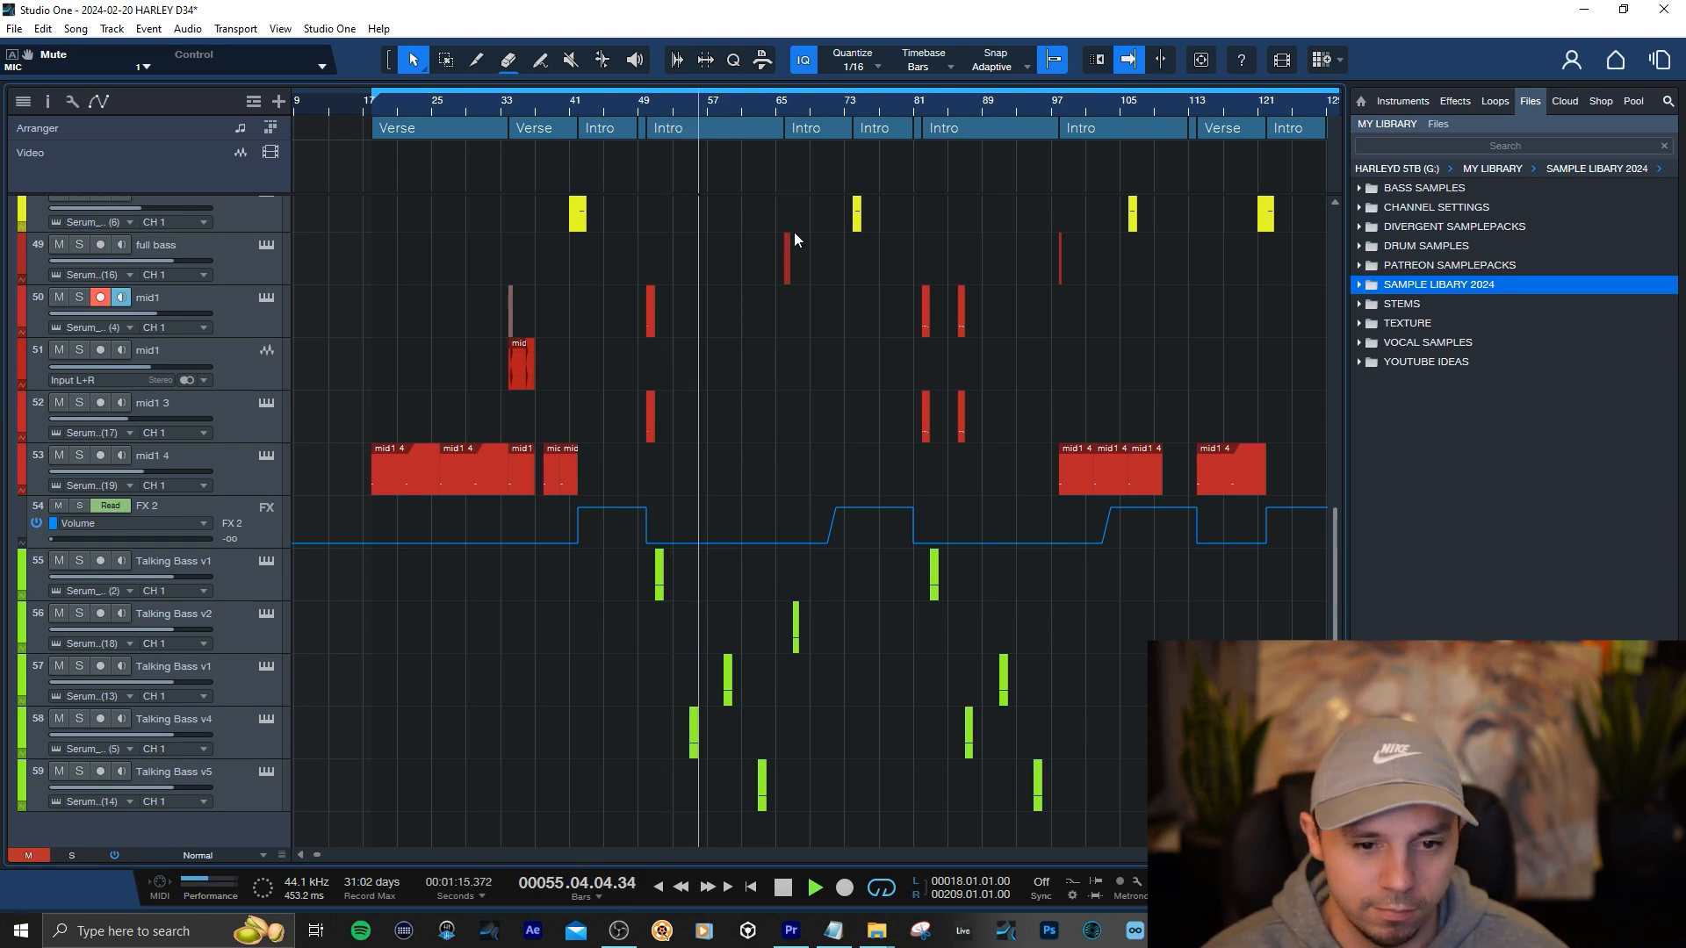
drag(721, 107, 699, 105)
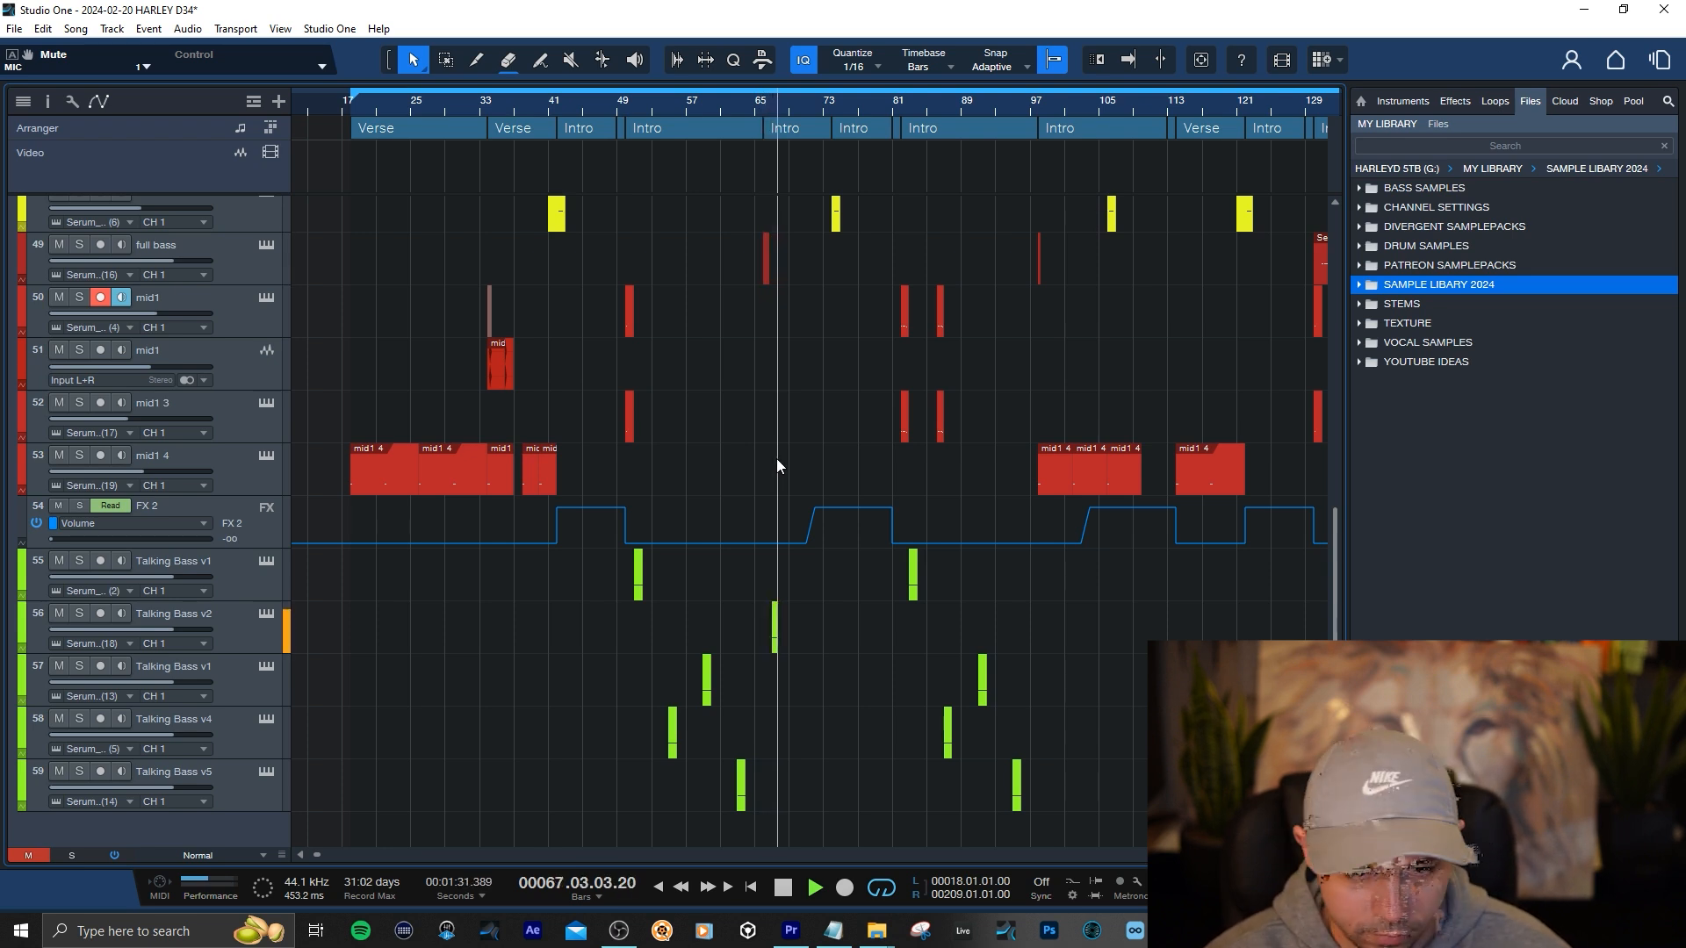
key(space)
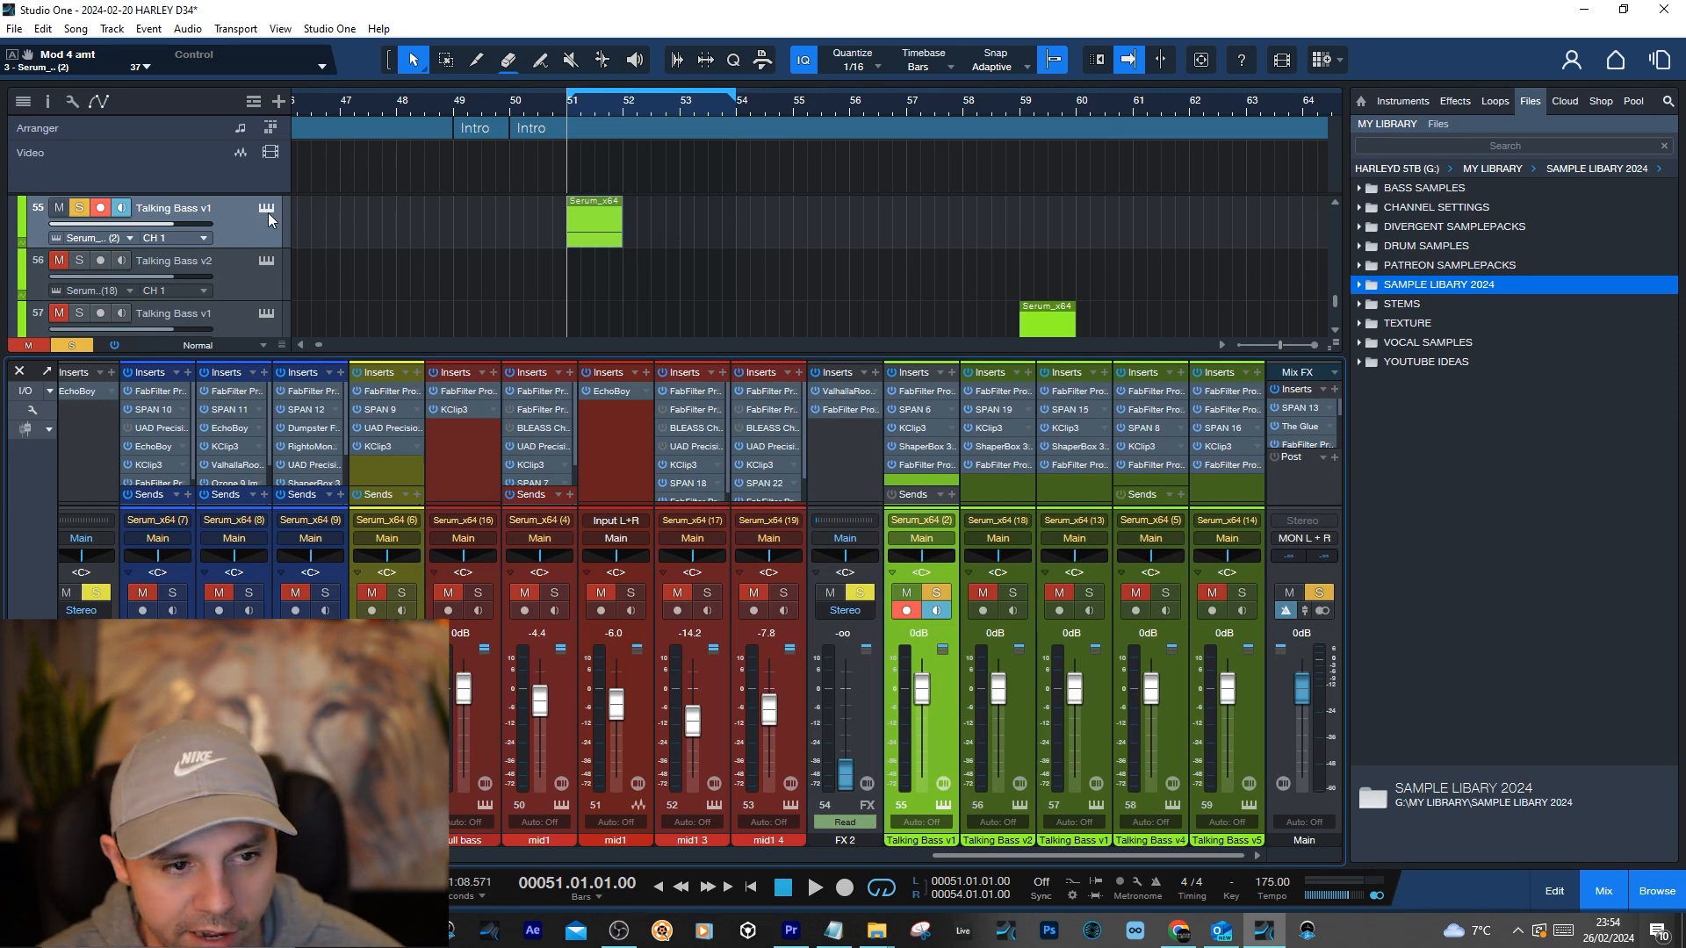
Bypass all inserts on the Talking Bass v1 channel and audition its part at bar 51
click(893, 372)
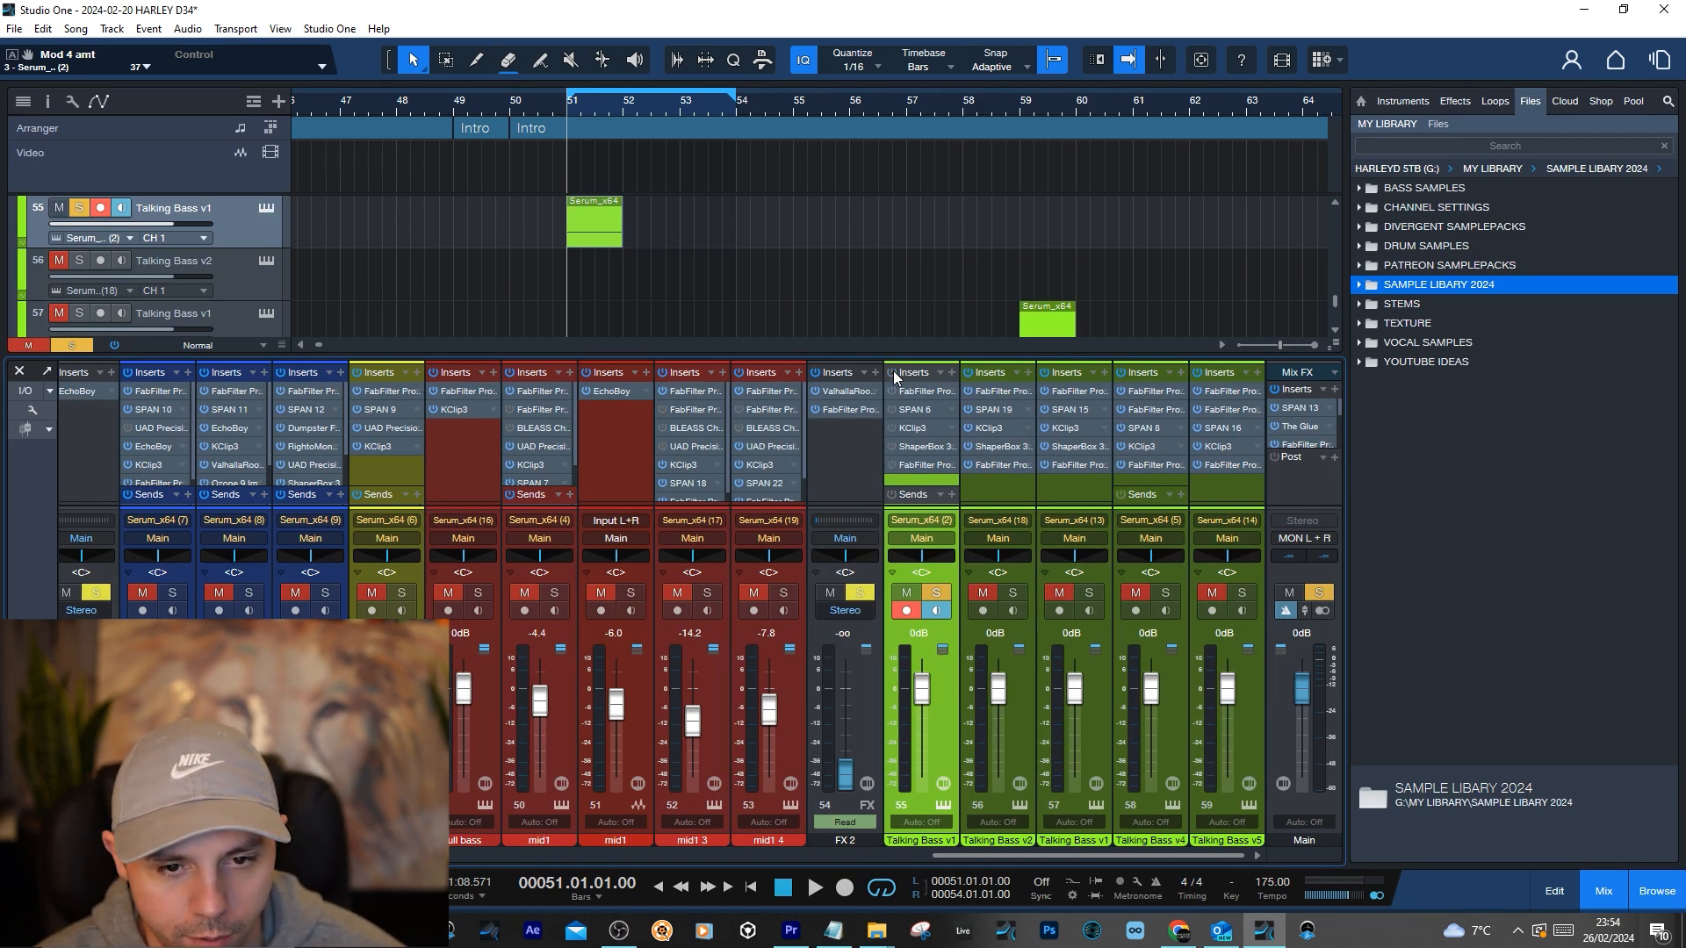
key(space)
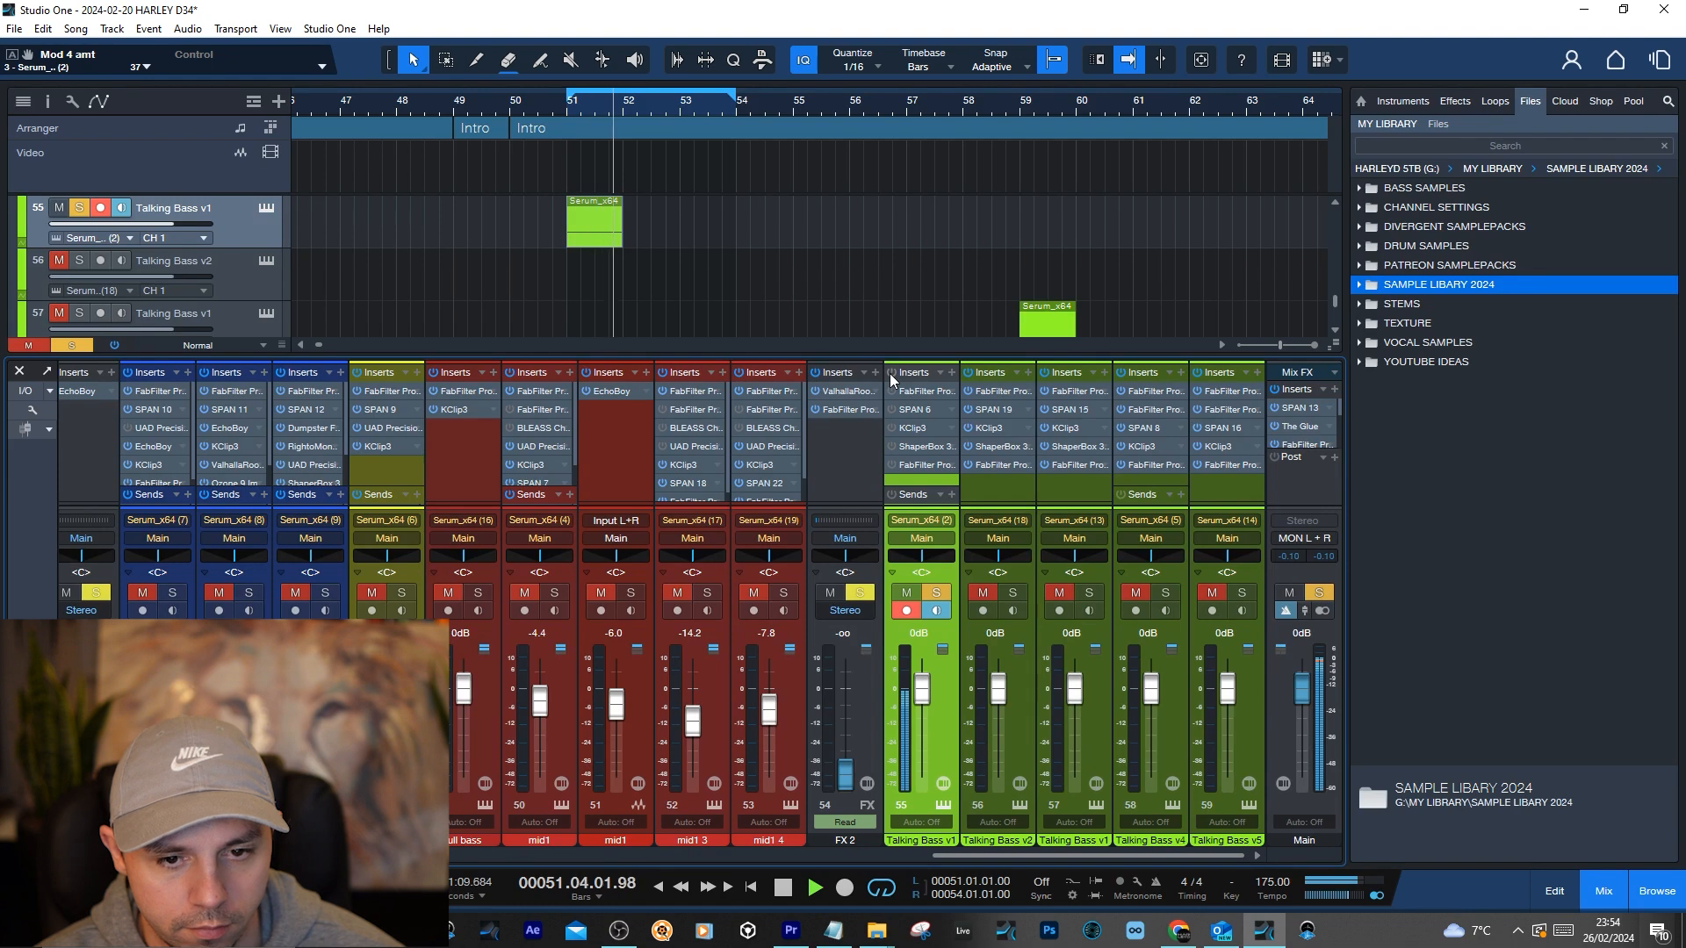
key(space)
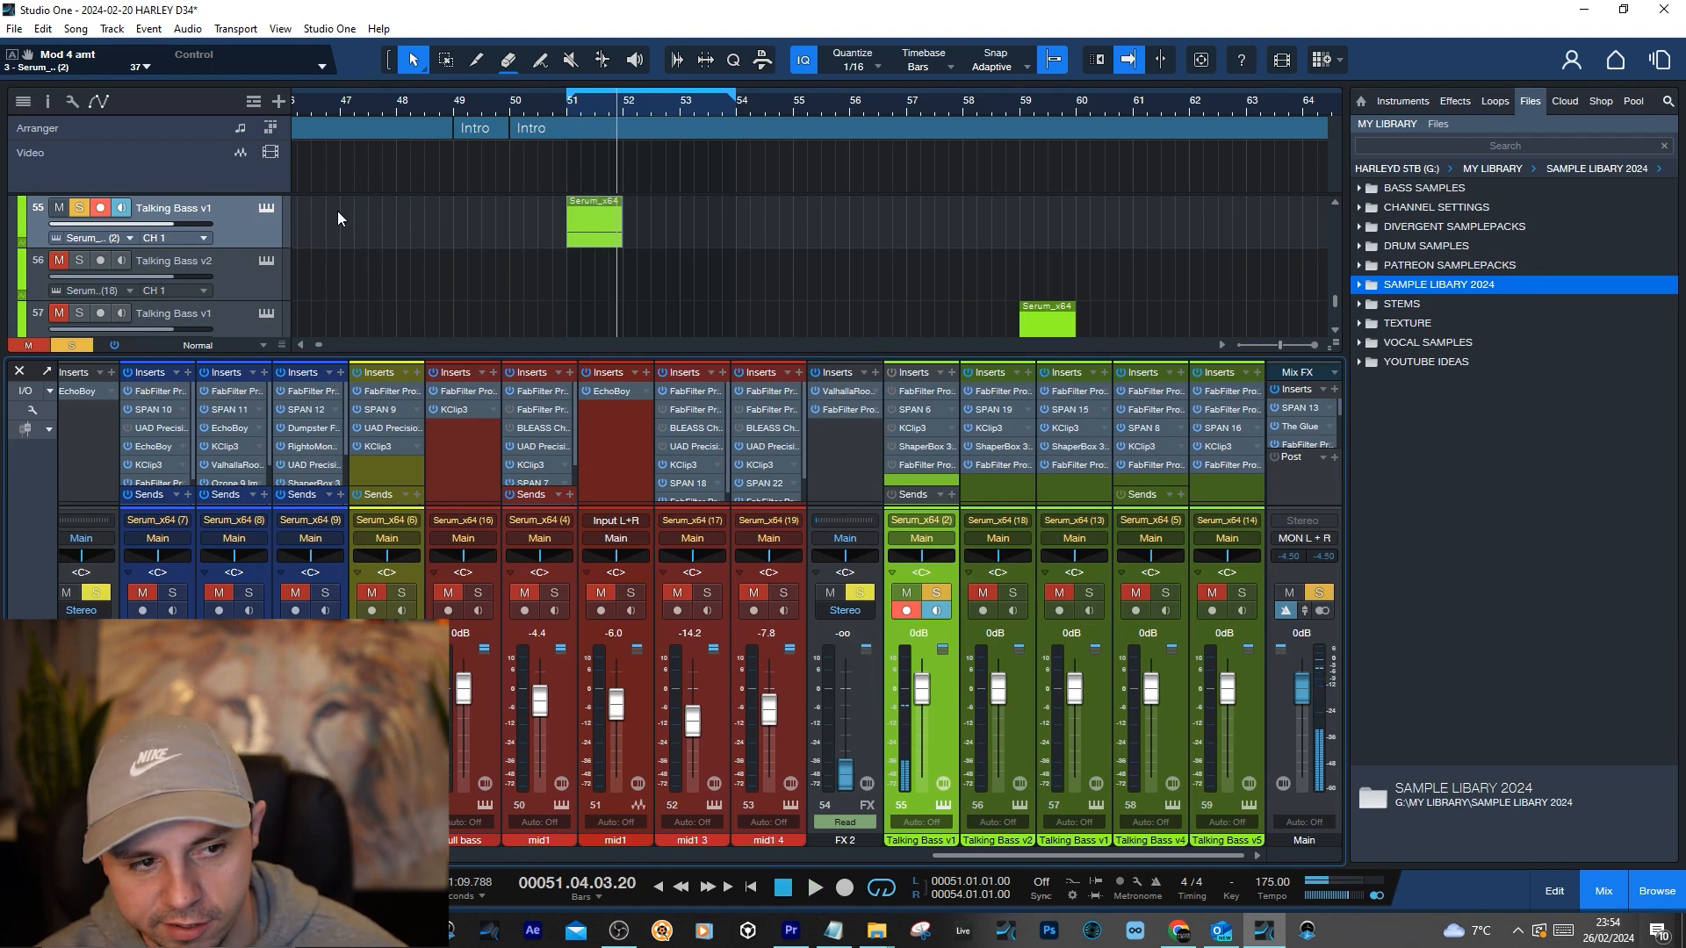
Open Talking Bass v1's Serum instrument and its bar 51 part in the note editor, and select the note
click(266, 208)
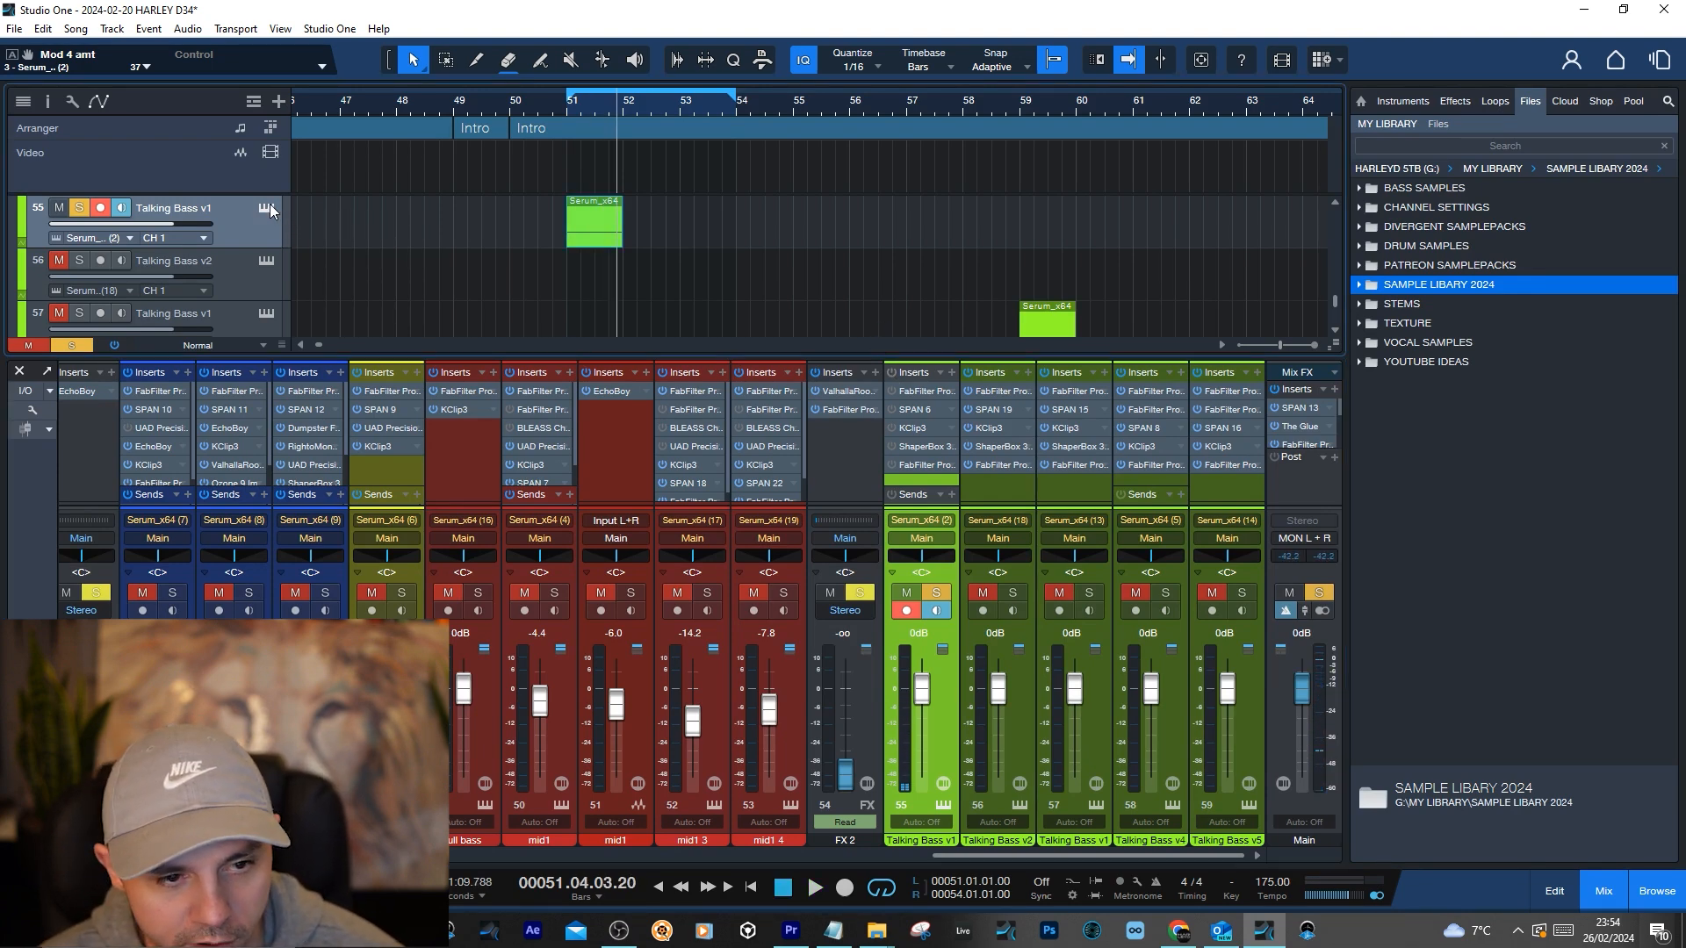
double_click(579, 235)
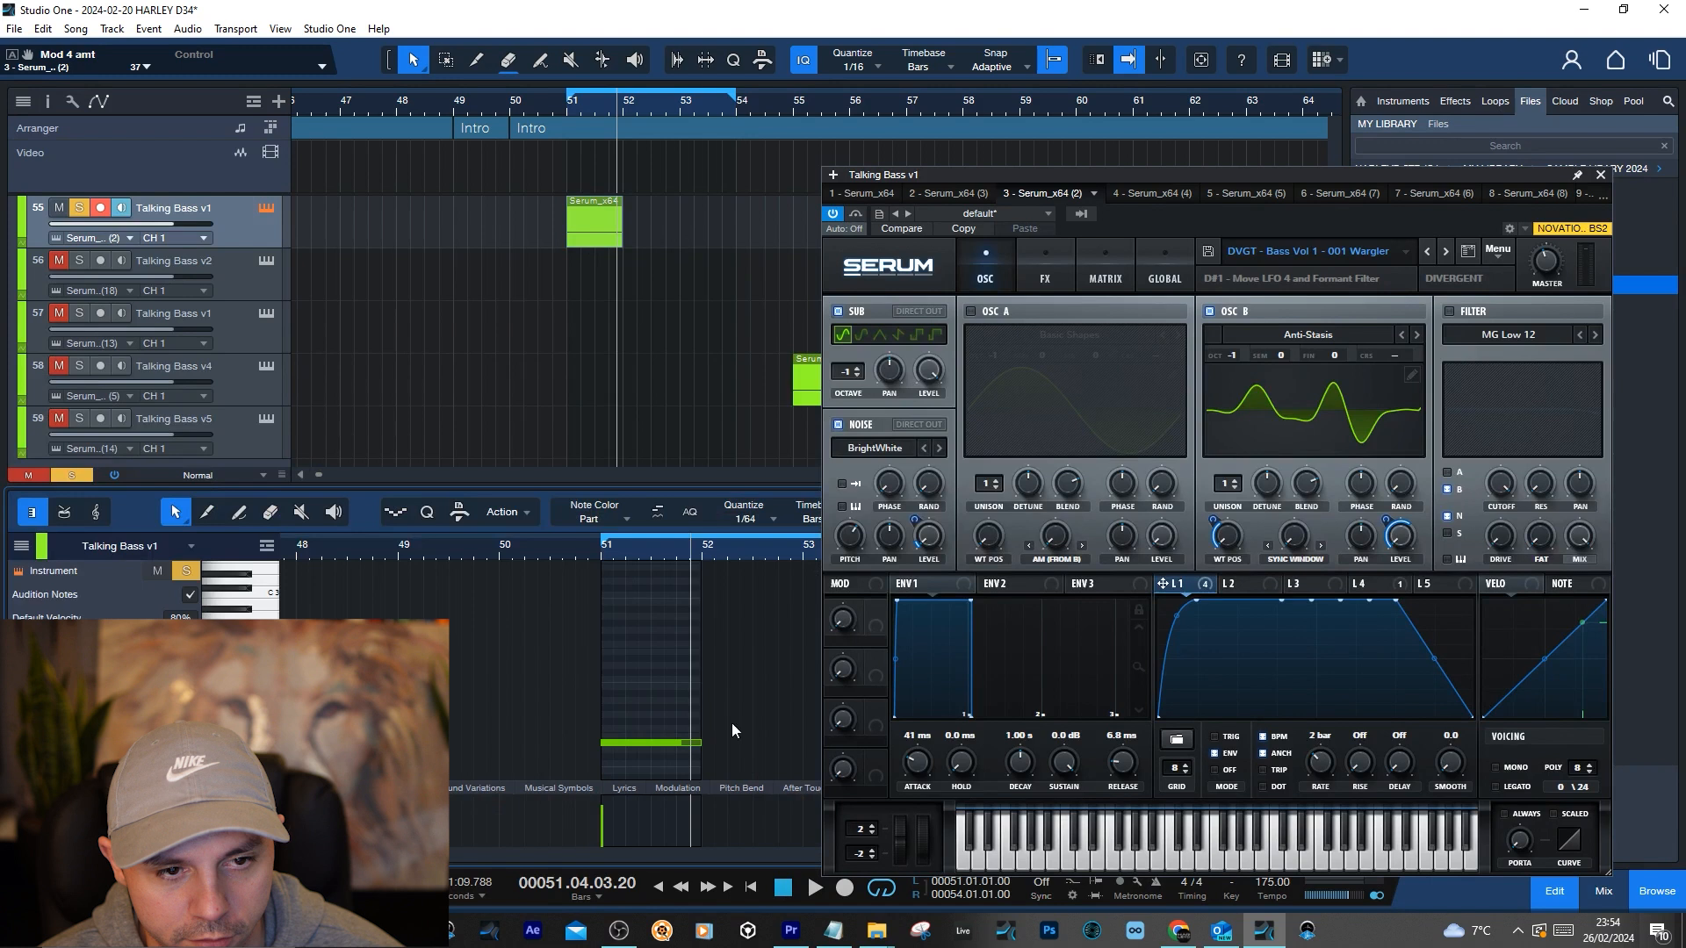
click(679, 743)
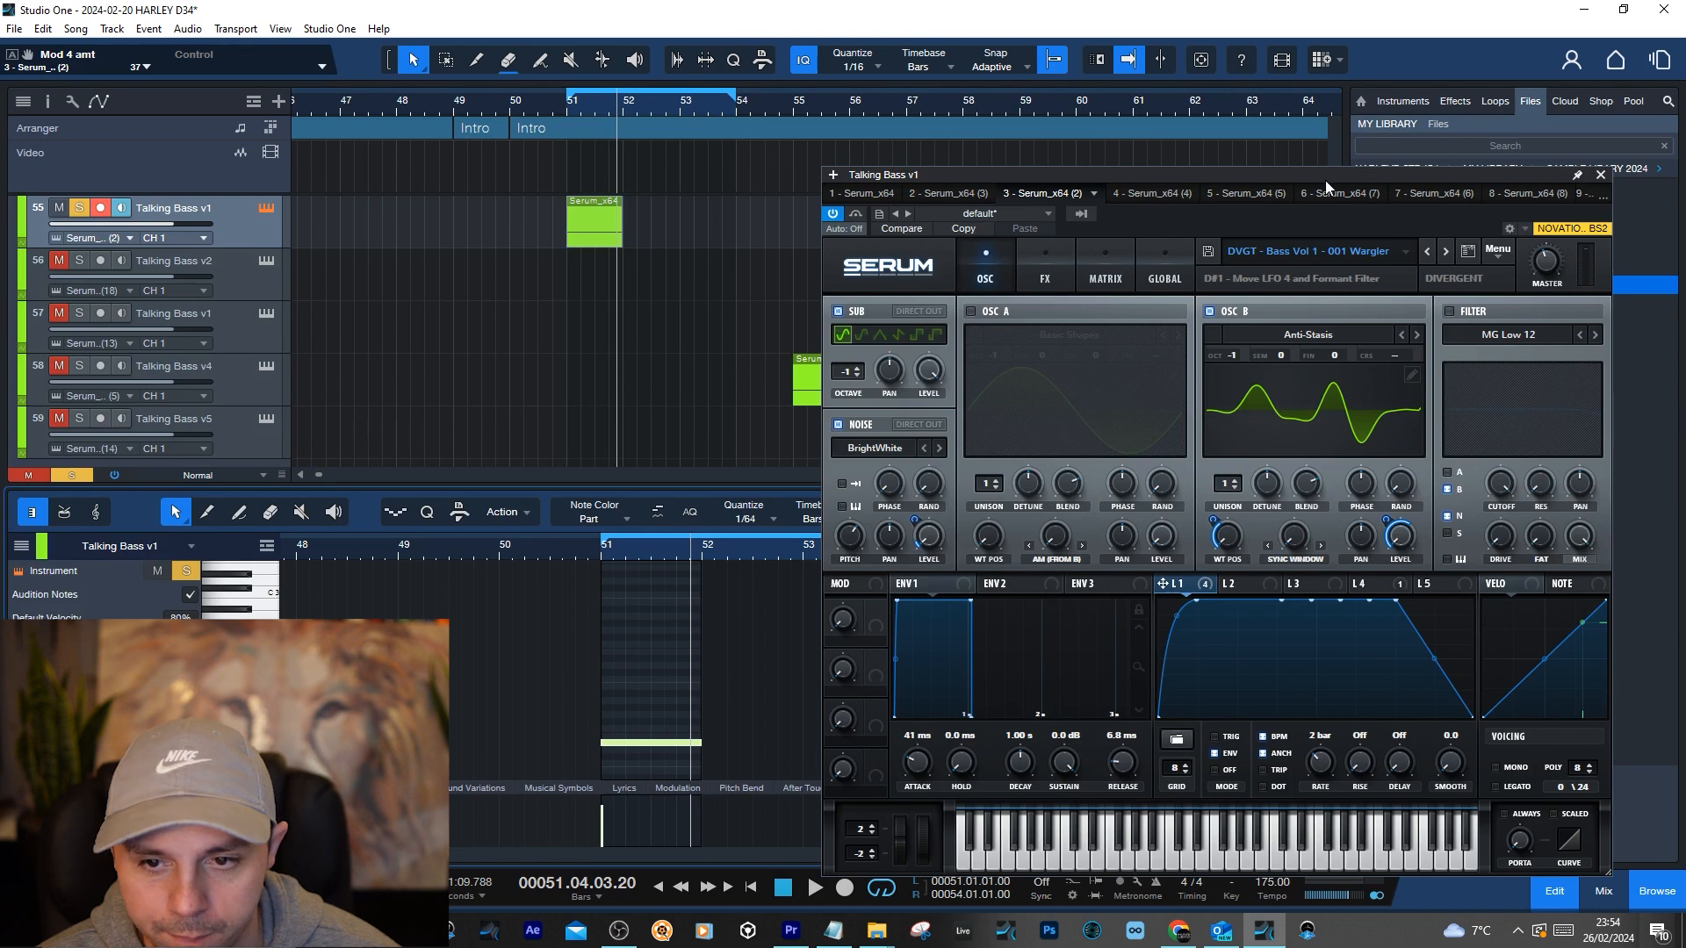
drag(1325, 177, 1265, 147)
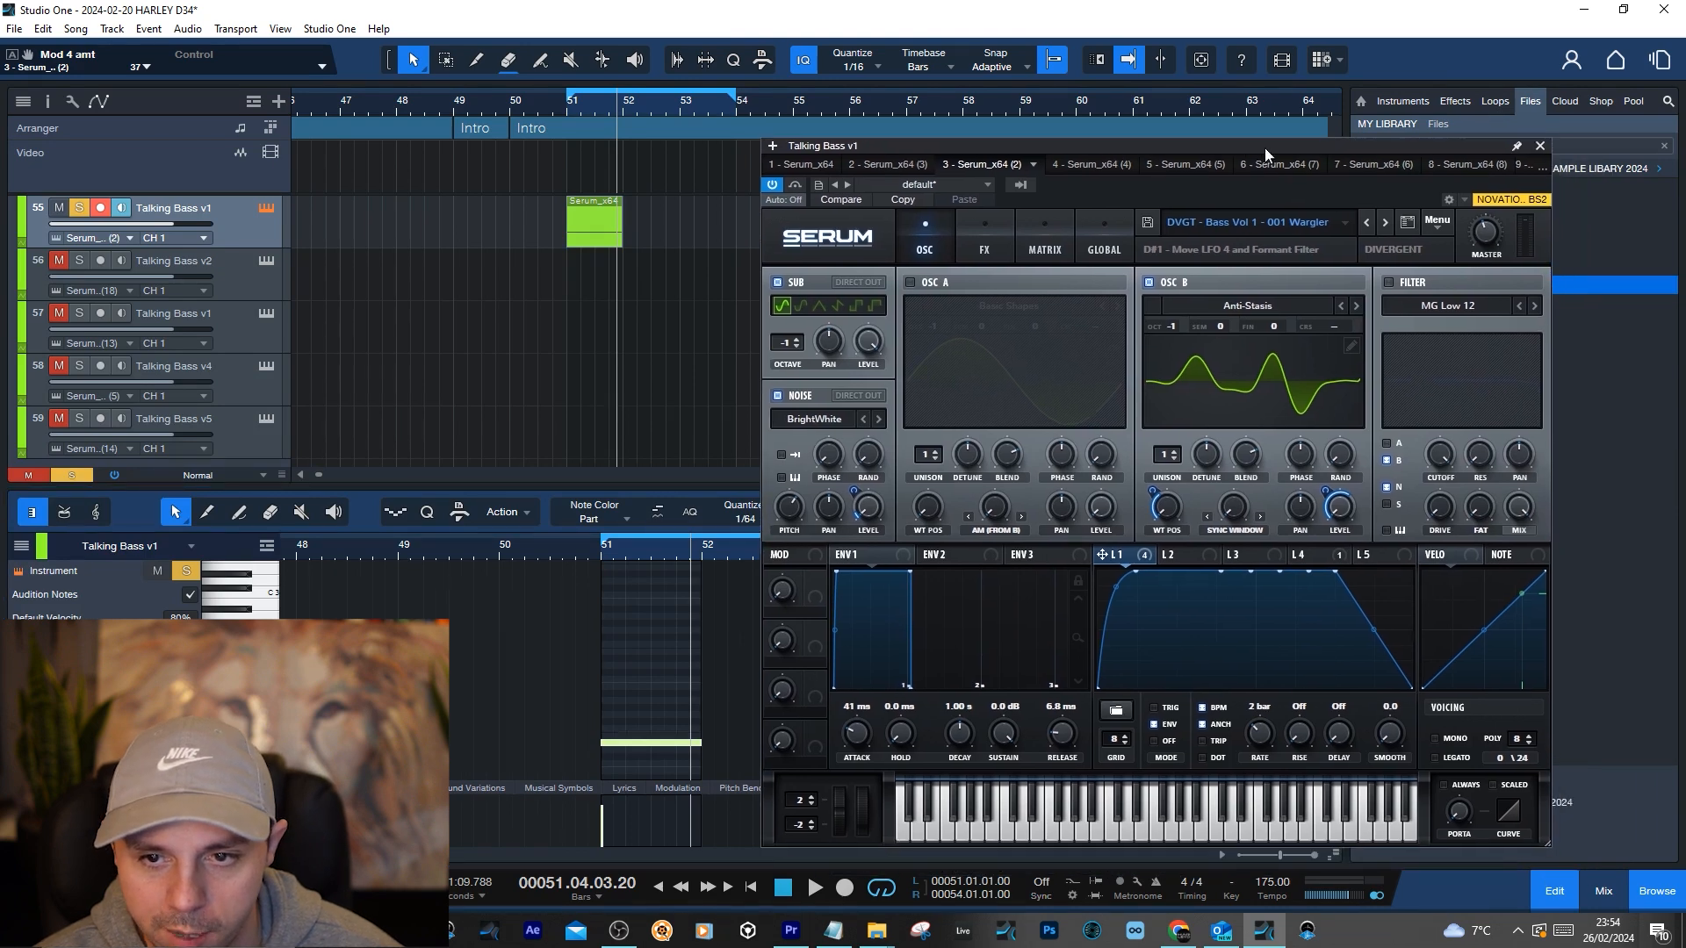
Switch off Serum's Distortion, EQ, Filter and Compressor effects and audition the dry bass
click(1001, 239)
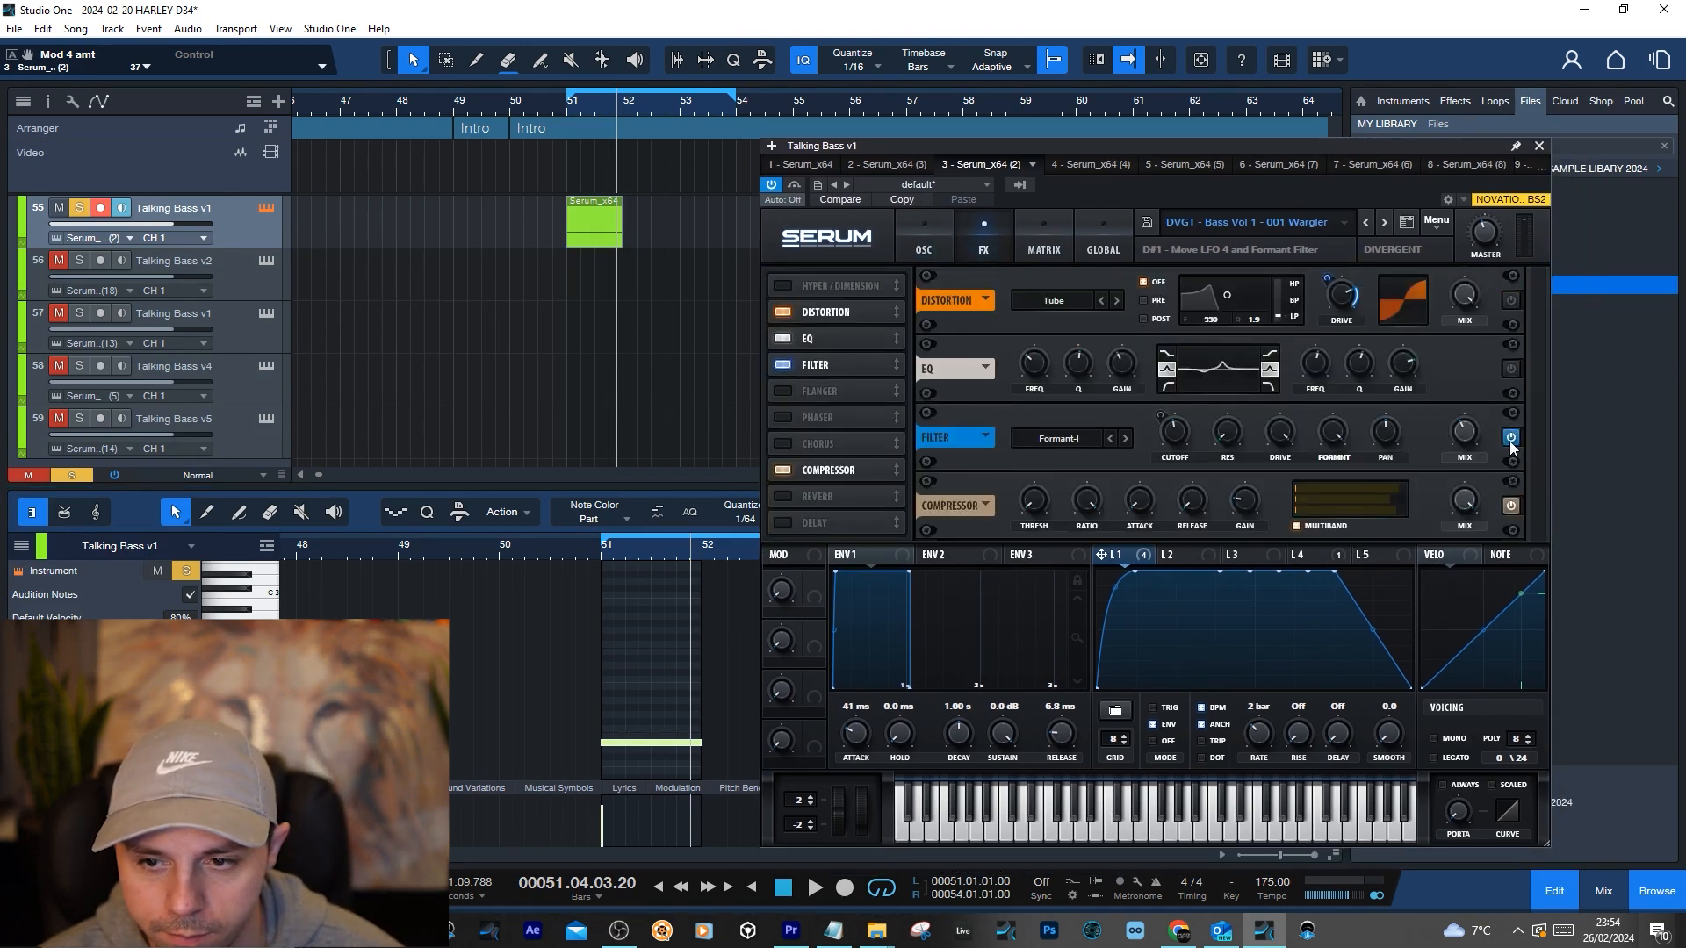
key(space)
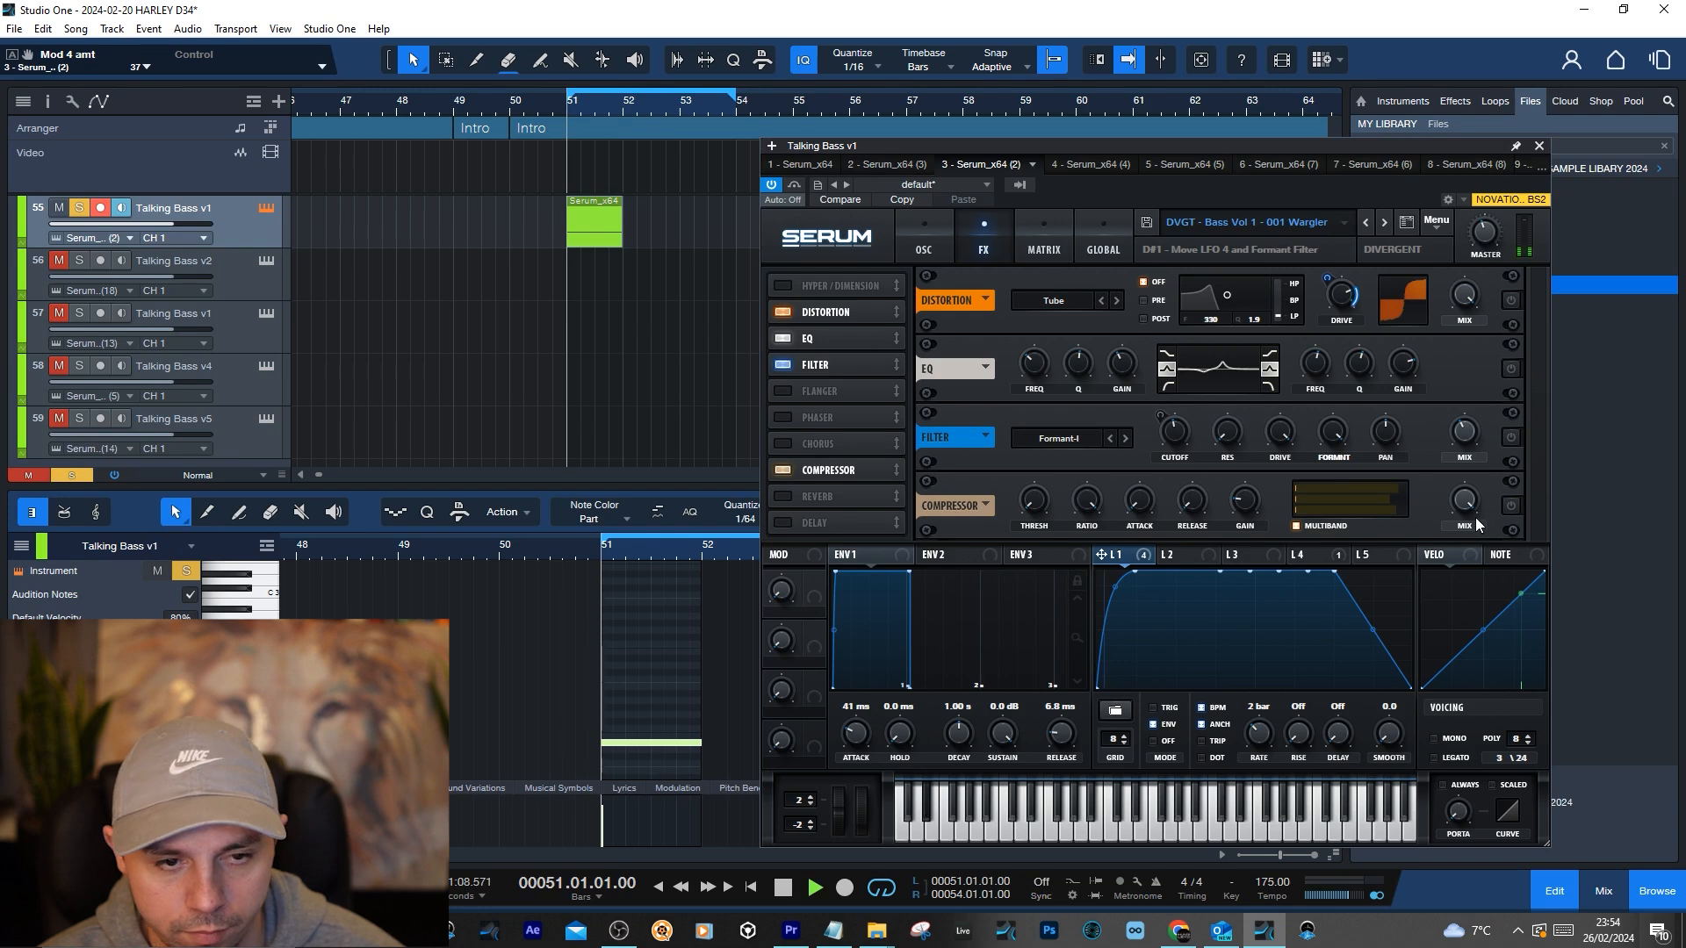
key(space)
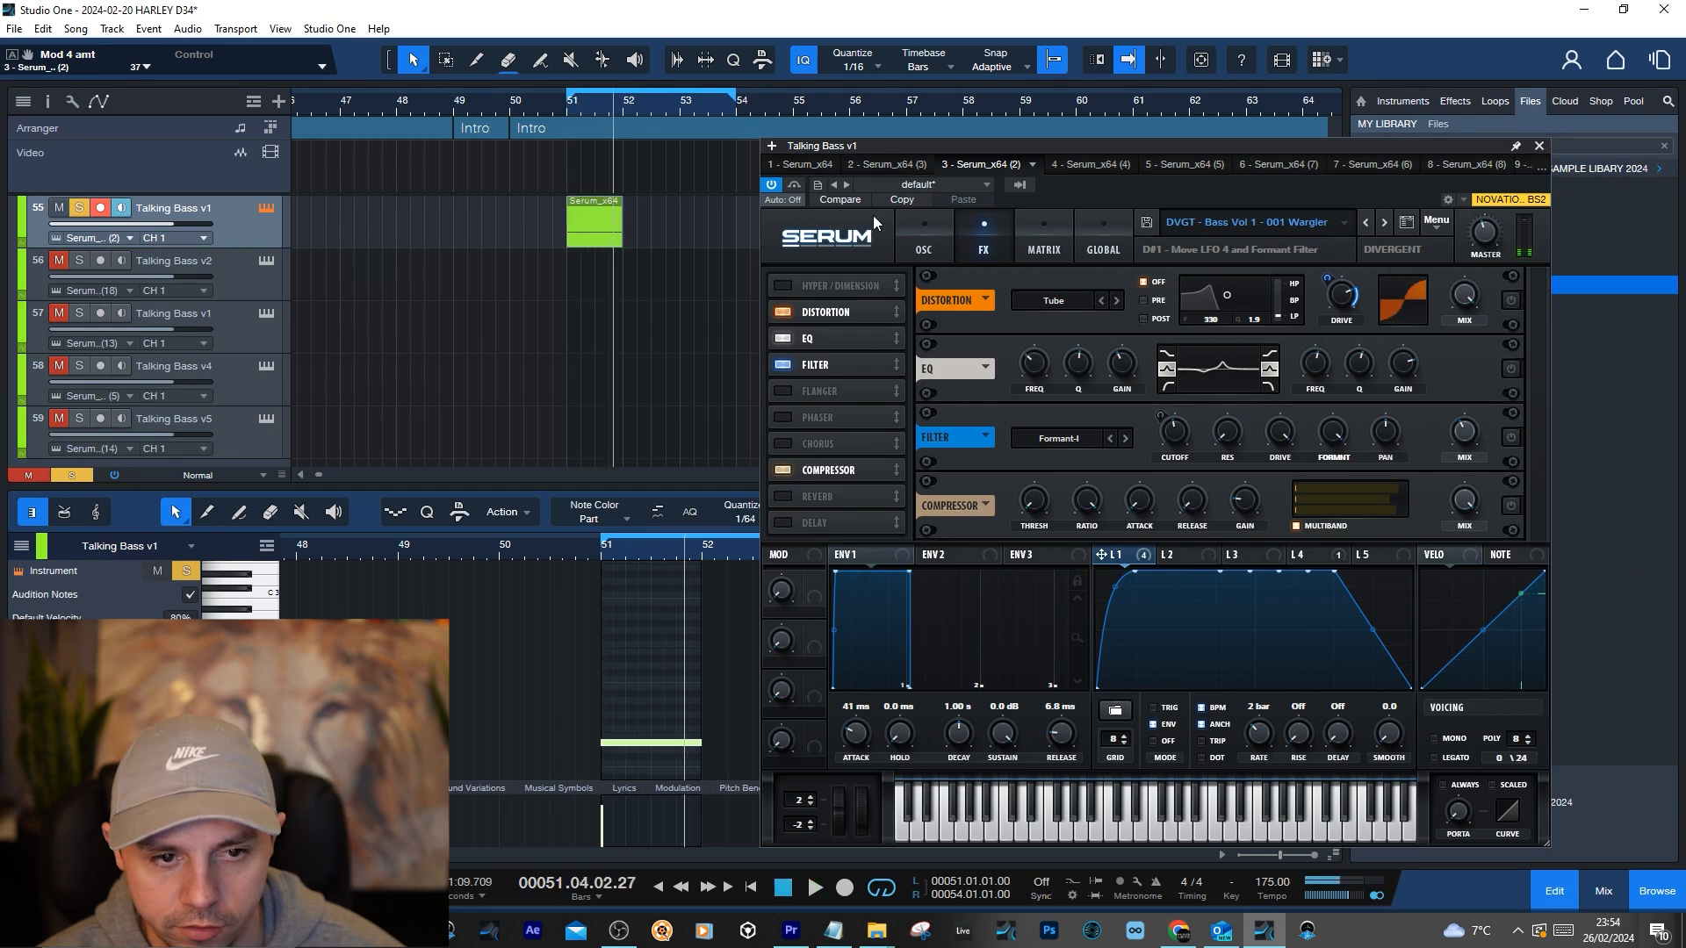
Turn off Serum's noise oscillator, keep the main filter off, and check the sub oscillator's level
click(920, 231)
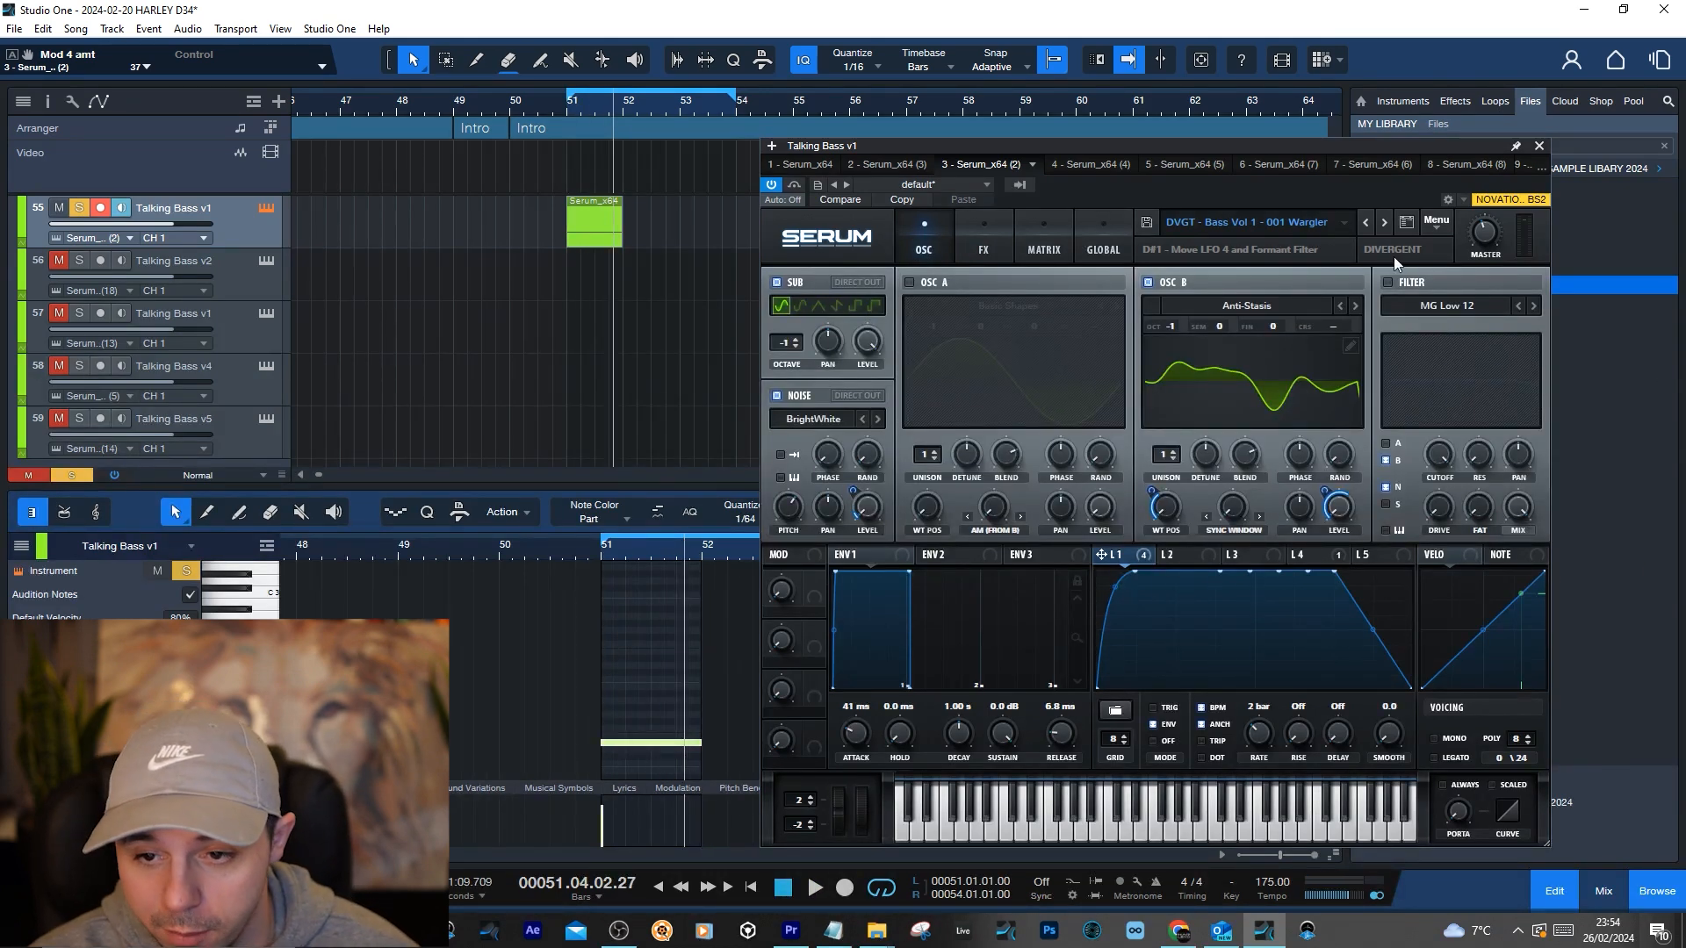
click(1388, 282)
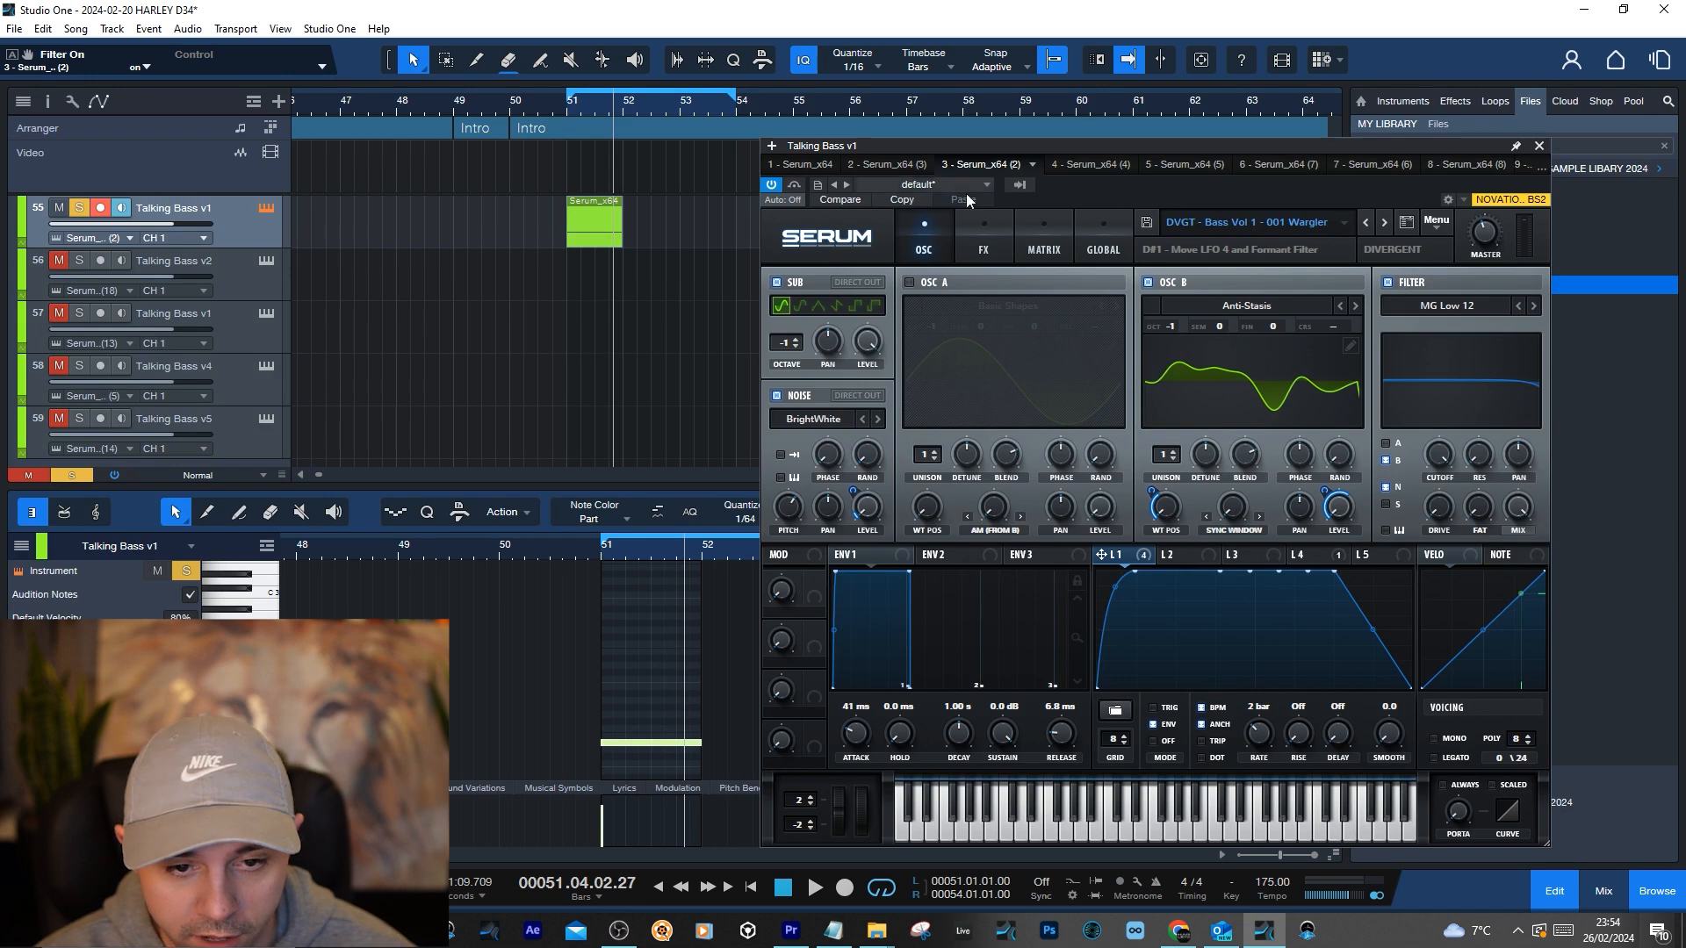
click(776, 395)
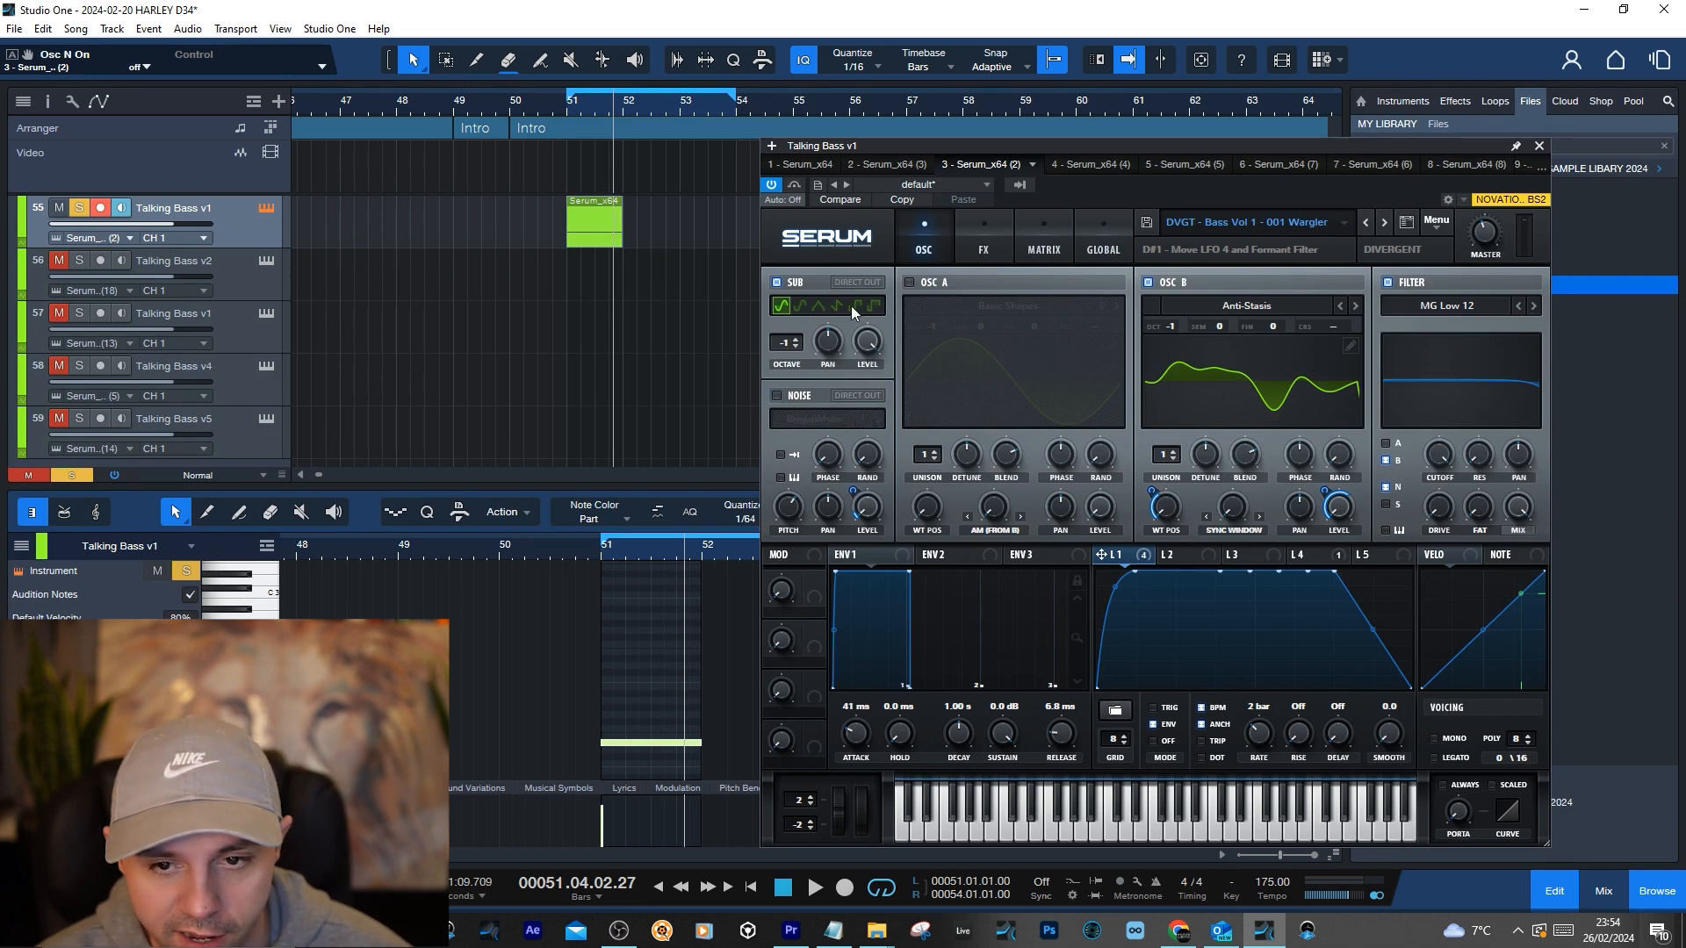
click(1411, 285)
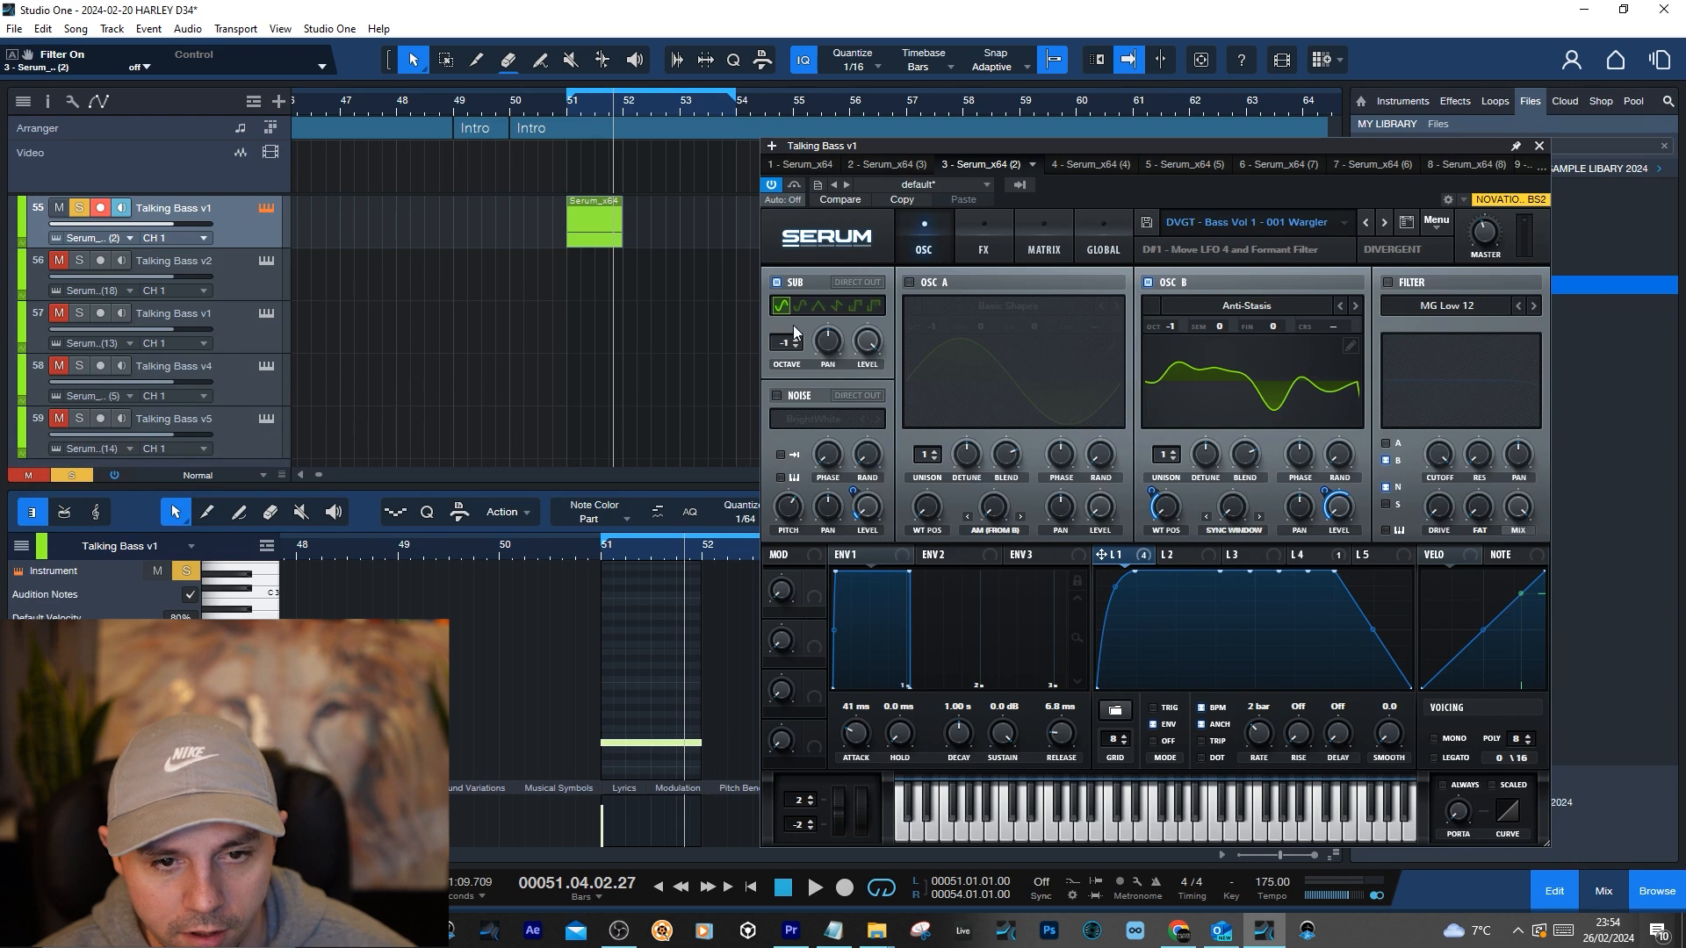
click(867, 342)
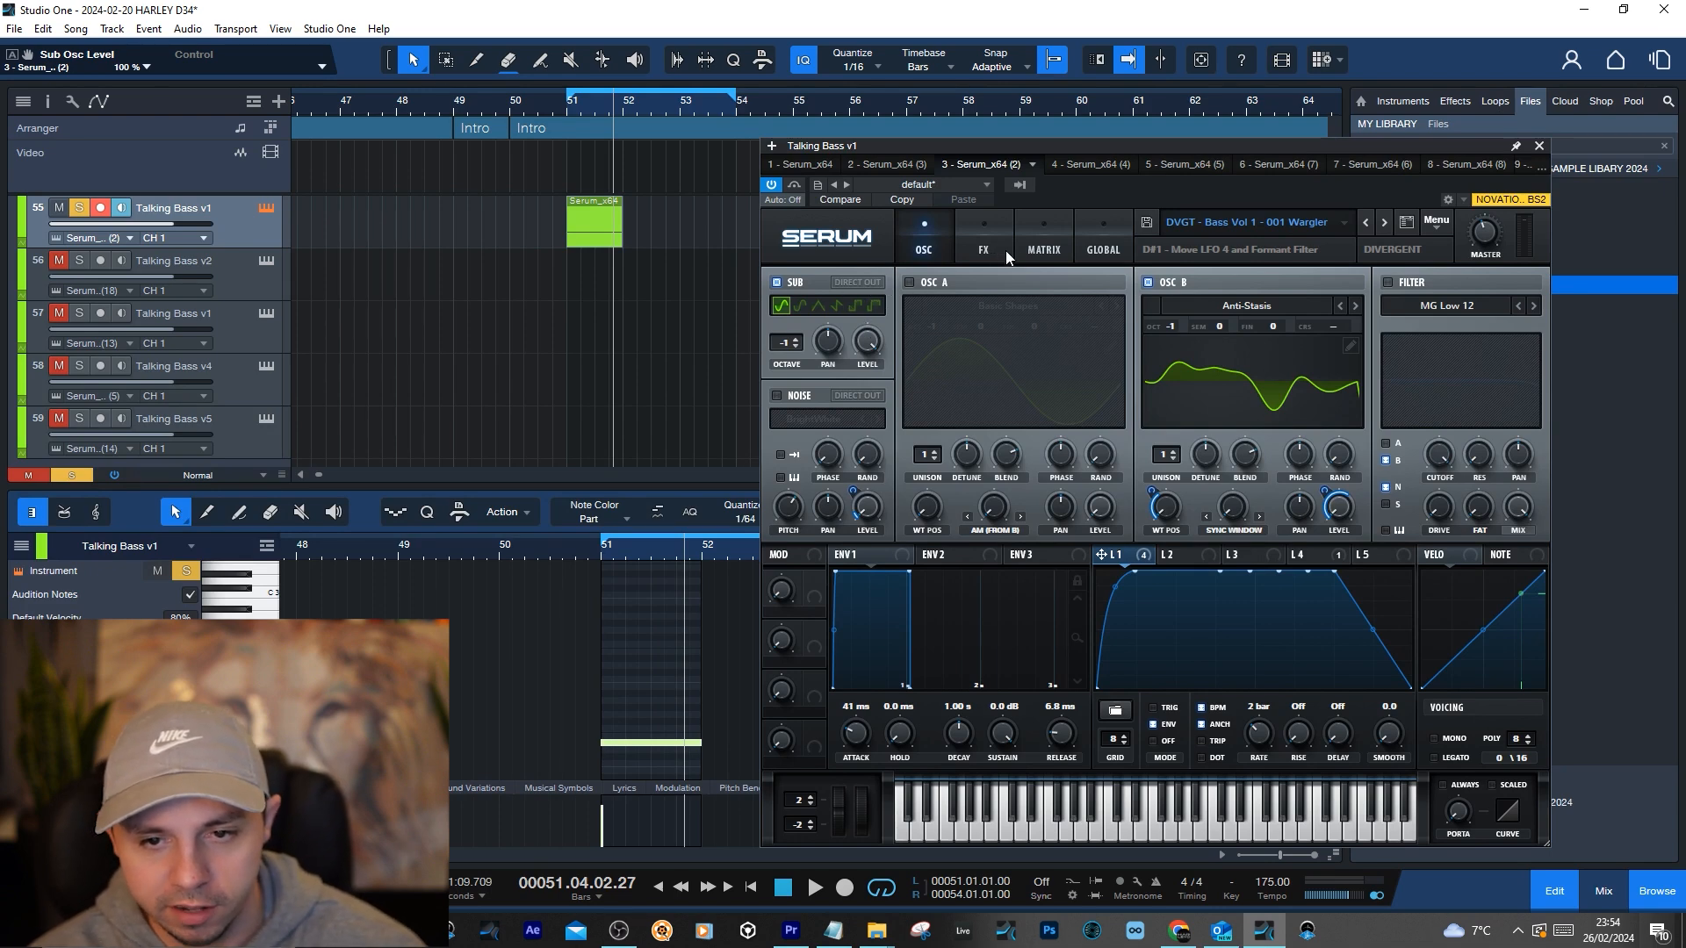
Examine oscillator B's Anti-Stasis wavetable in the Digital category, plus its WT Pos and Level controls
click(1248, 318)
mouse_move(1238, 392)
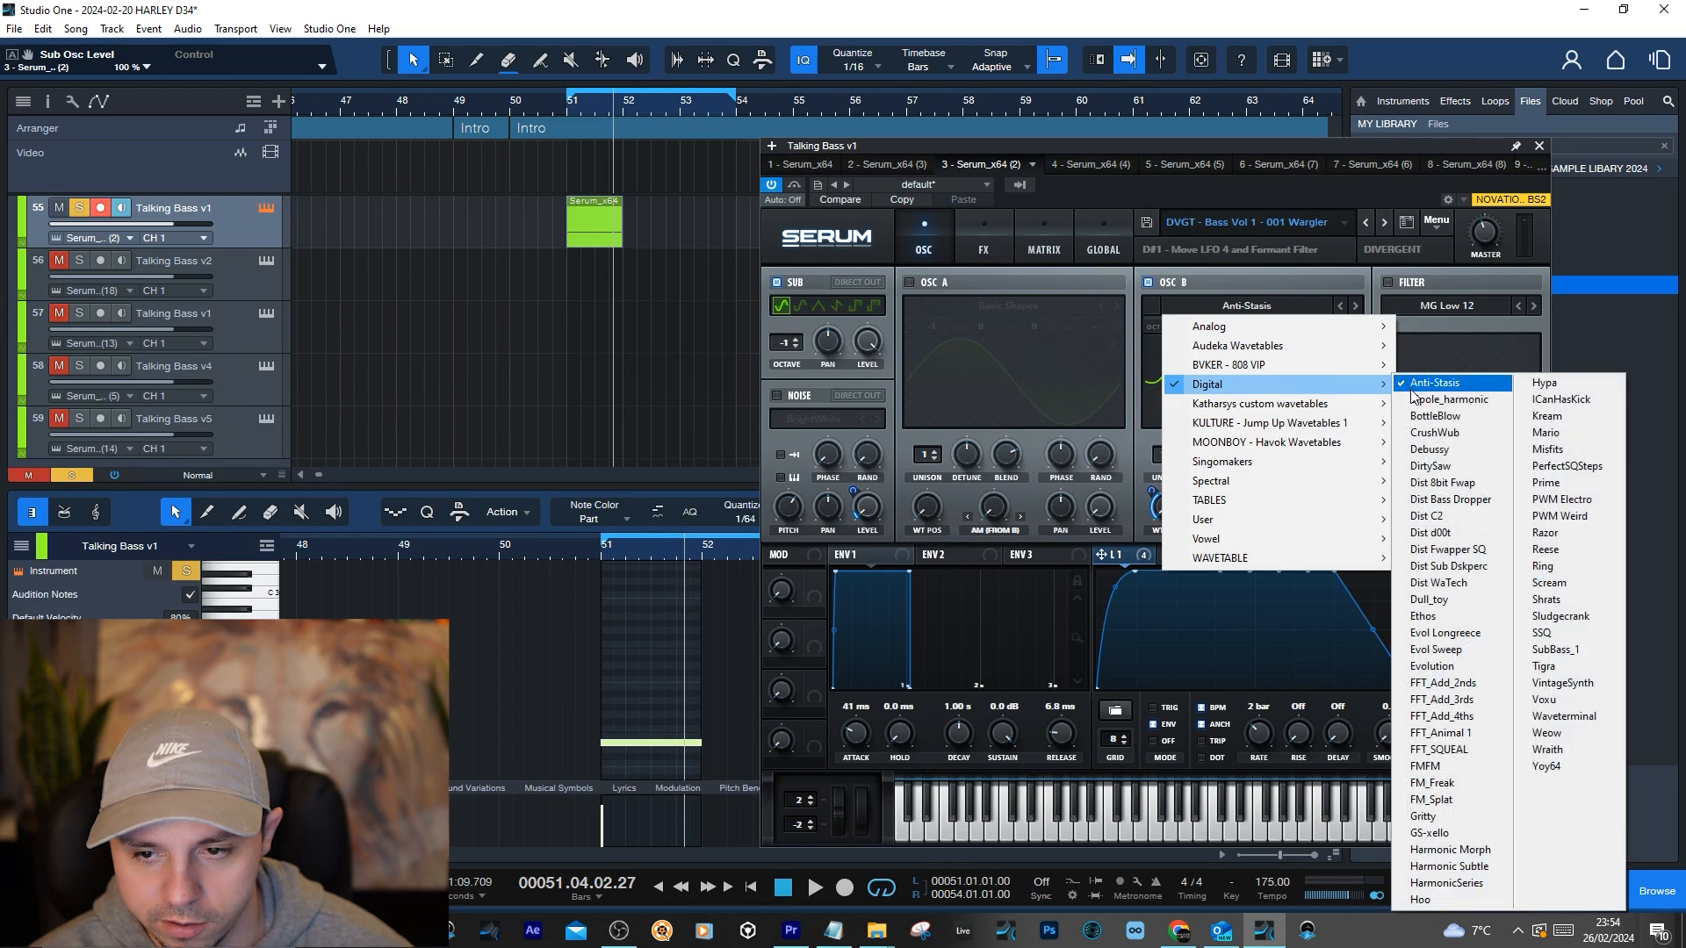
click(1311, 141)
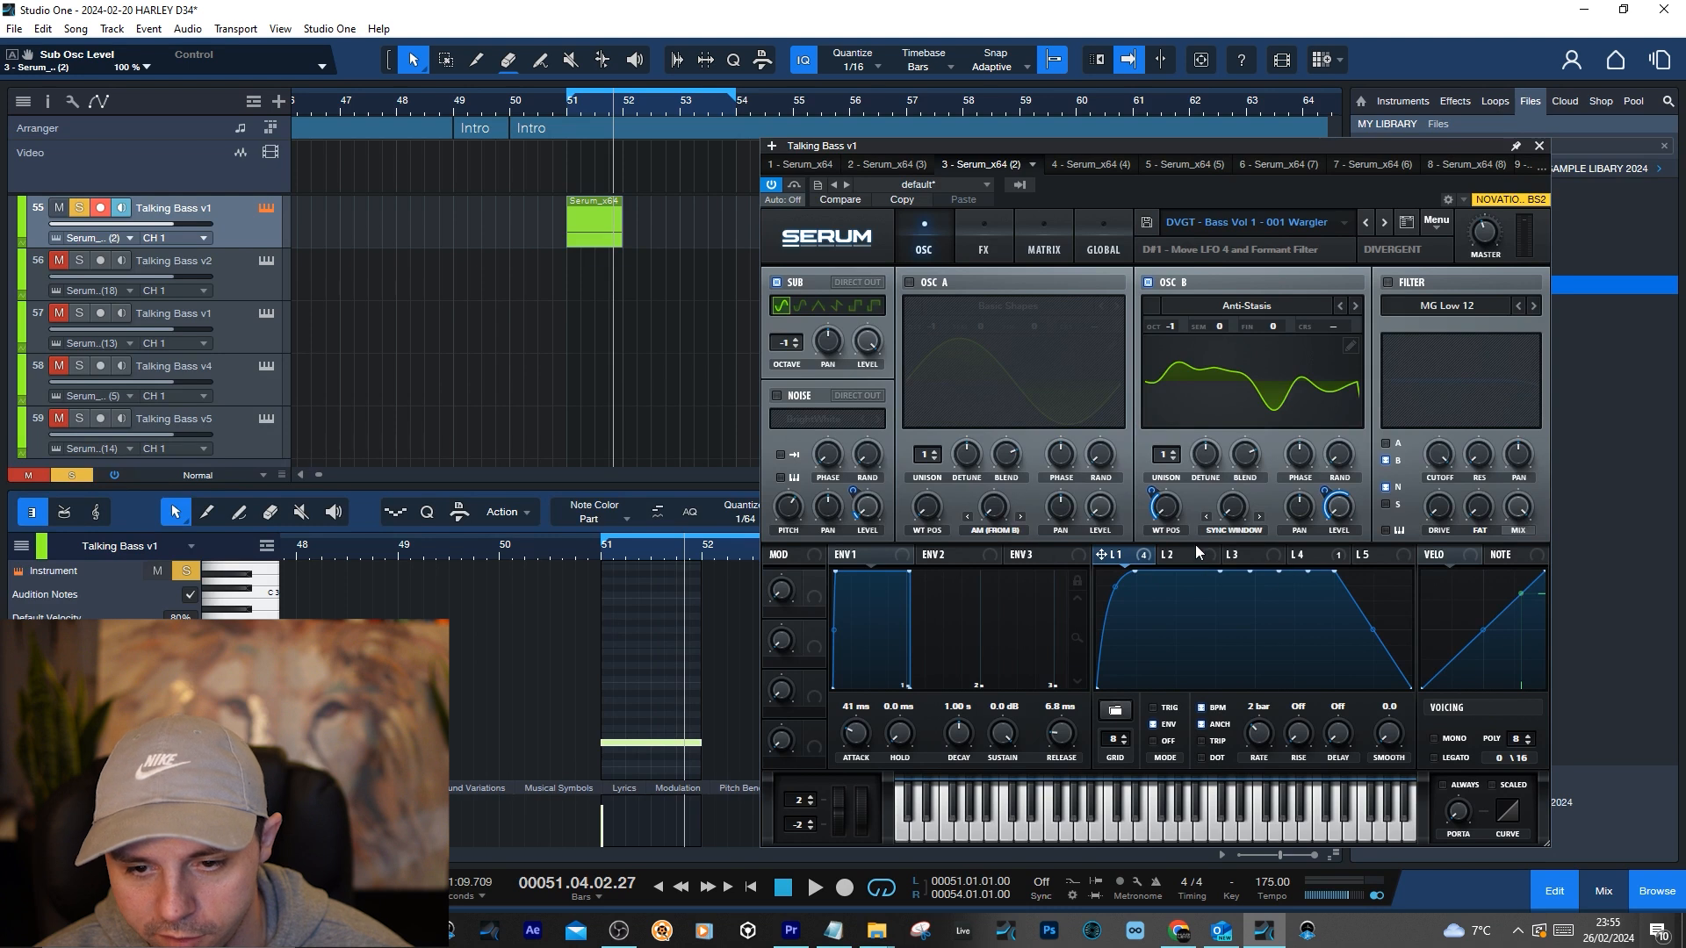
mouse_move(1146, 539)
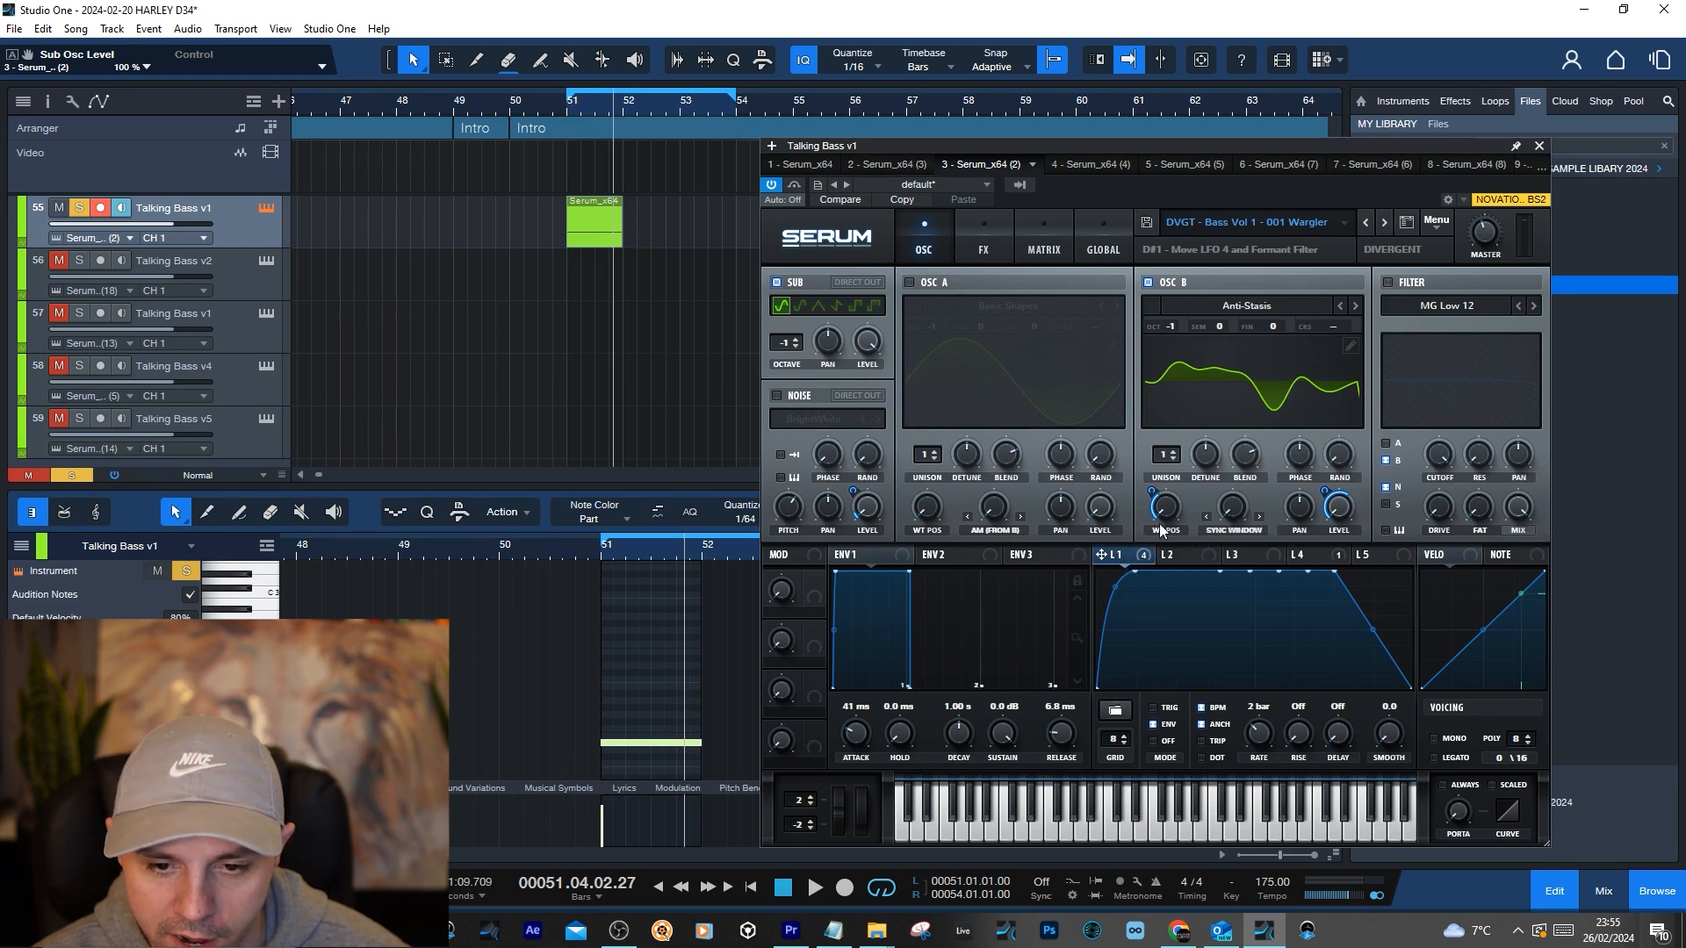
click(1340, 516)
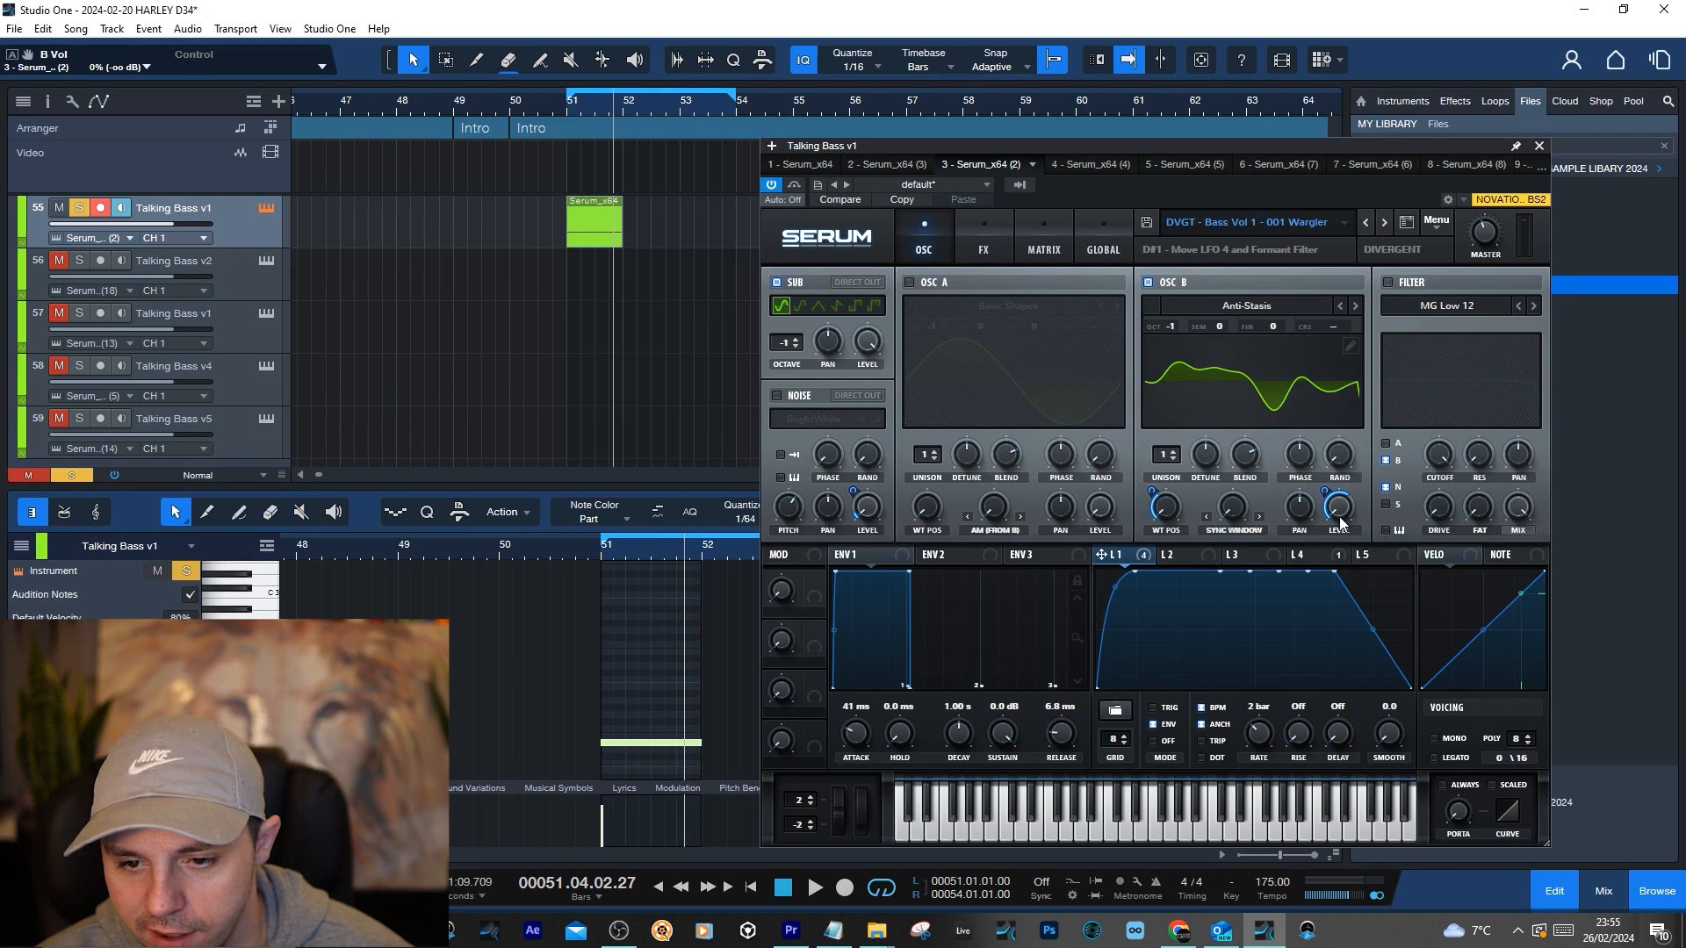
Check LFO 1's modulation amounts for B Vol and B WTPos in Serum's modulation matrix
click(1006, 247)
click(1048, 248)
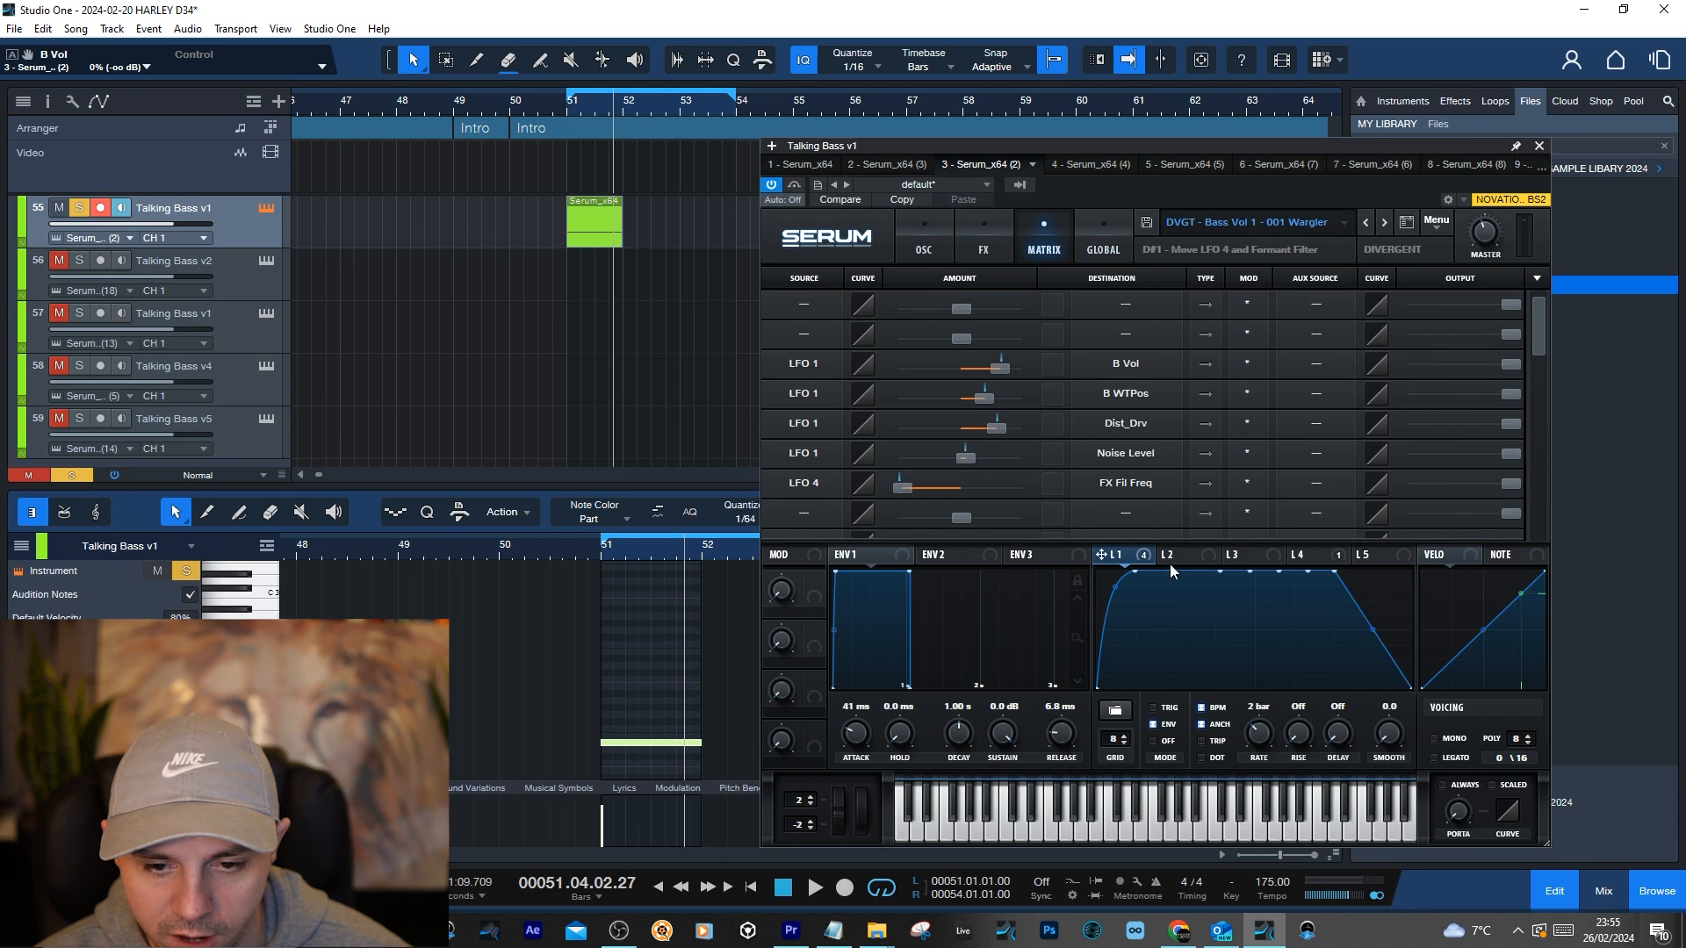
double_click(1002, 369)
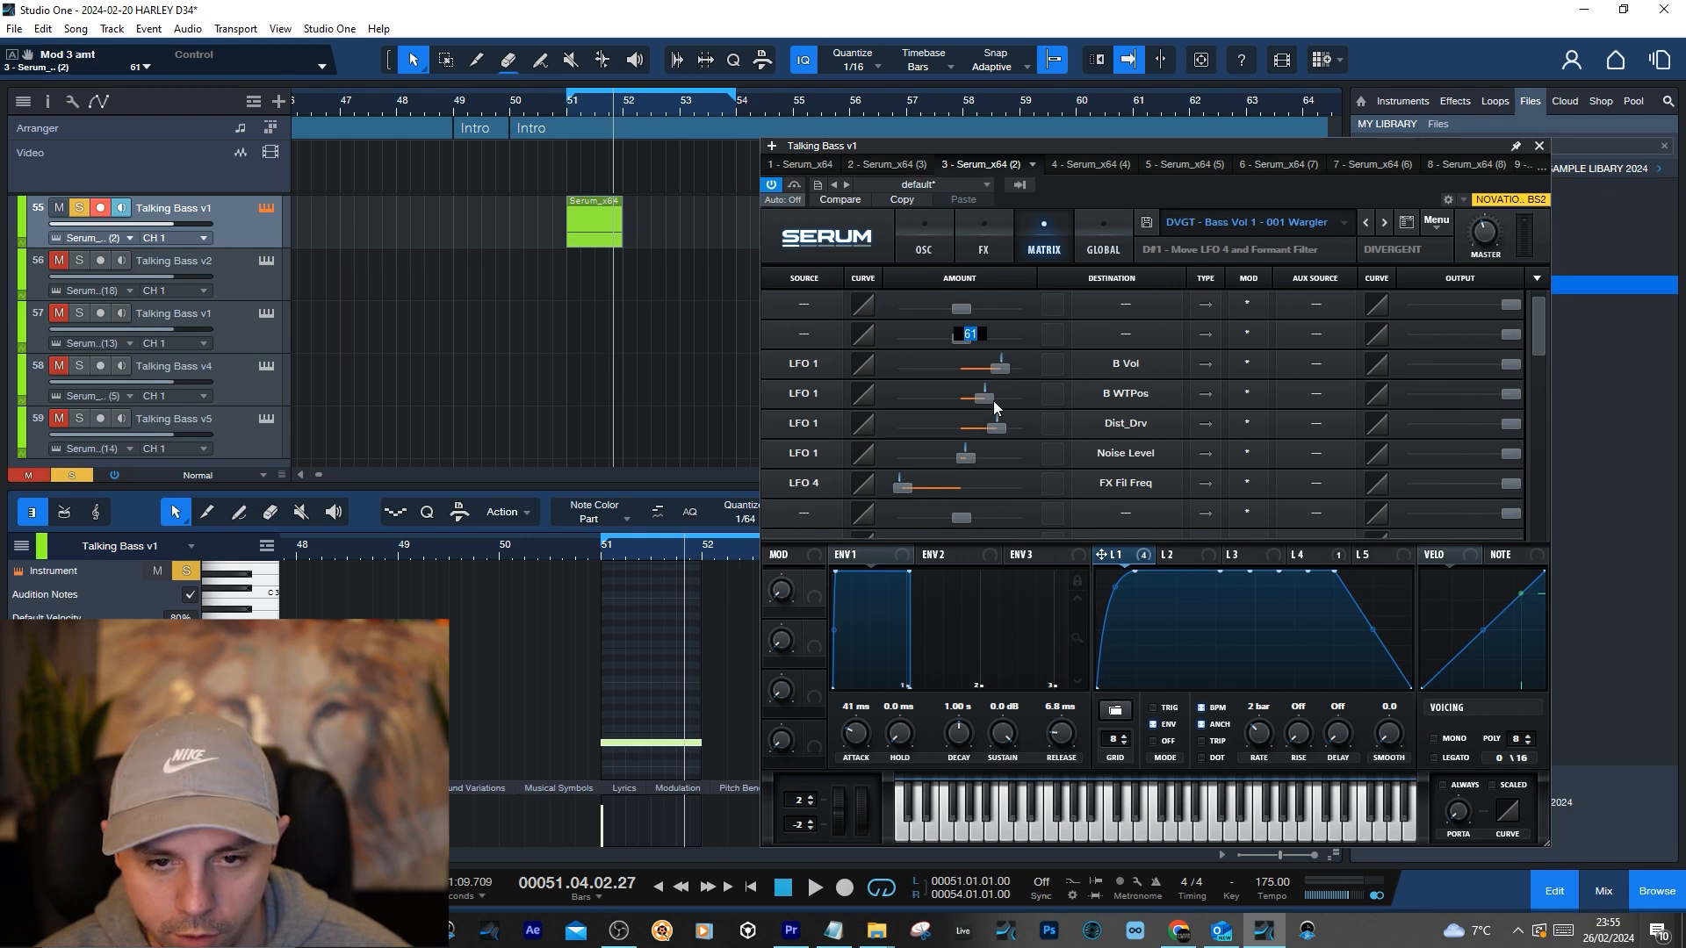
double_click(991, 397)
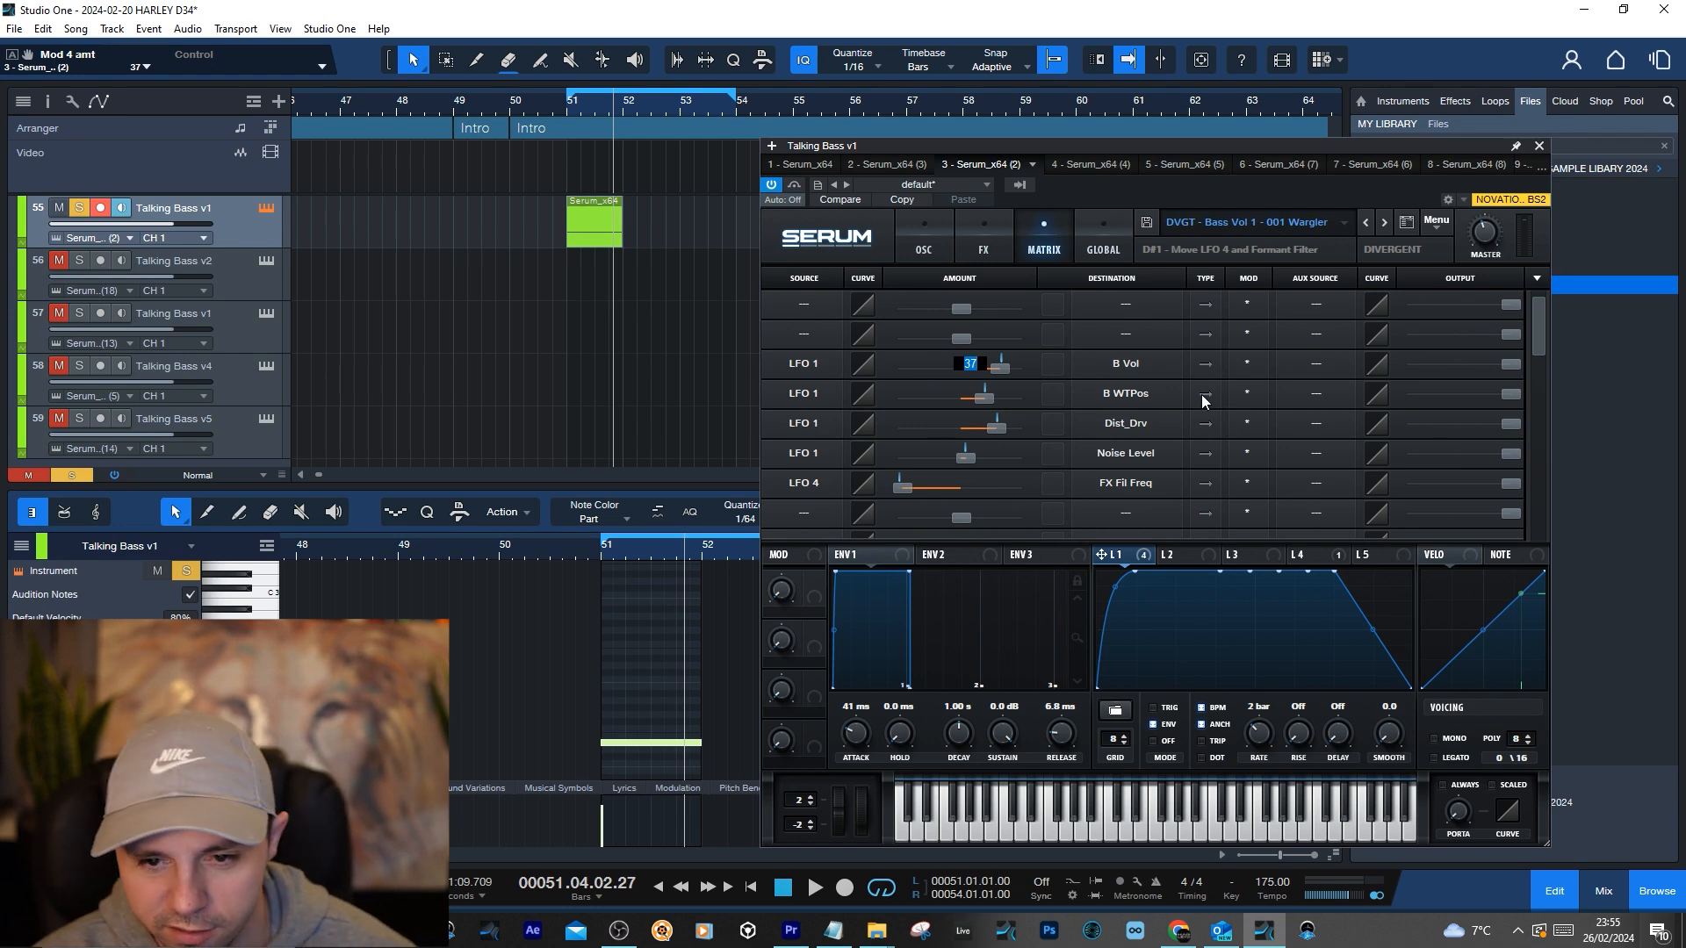
click(929, 246)
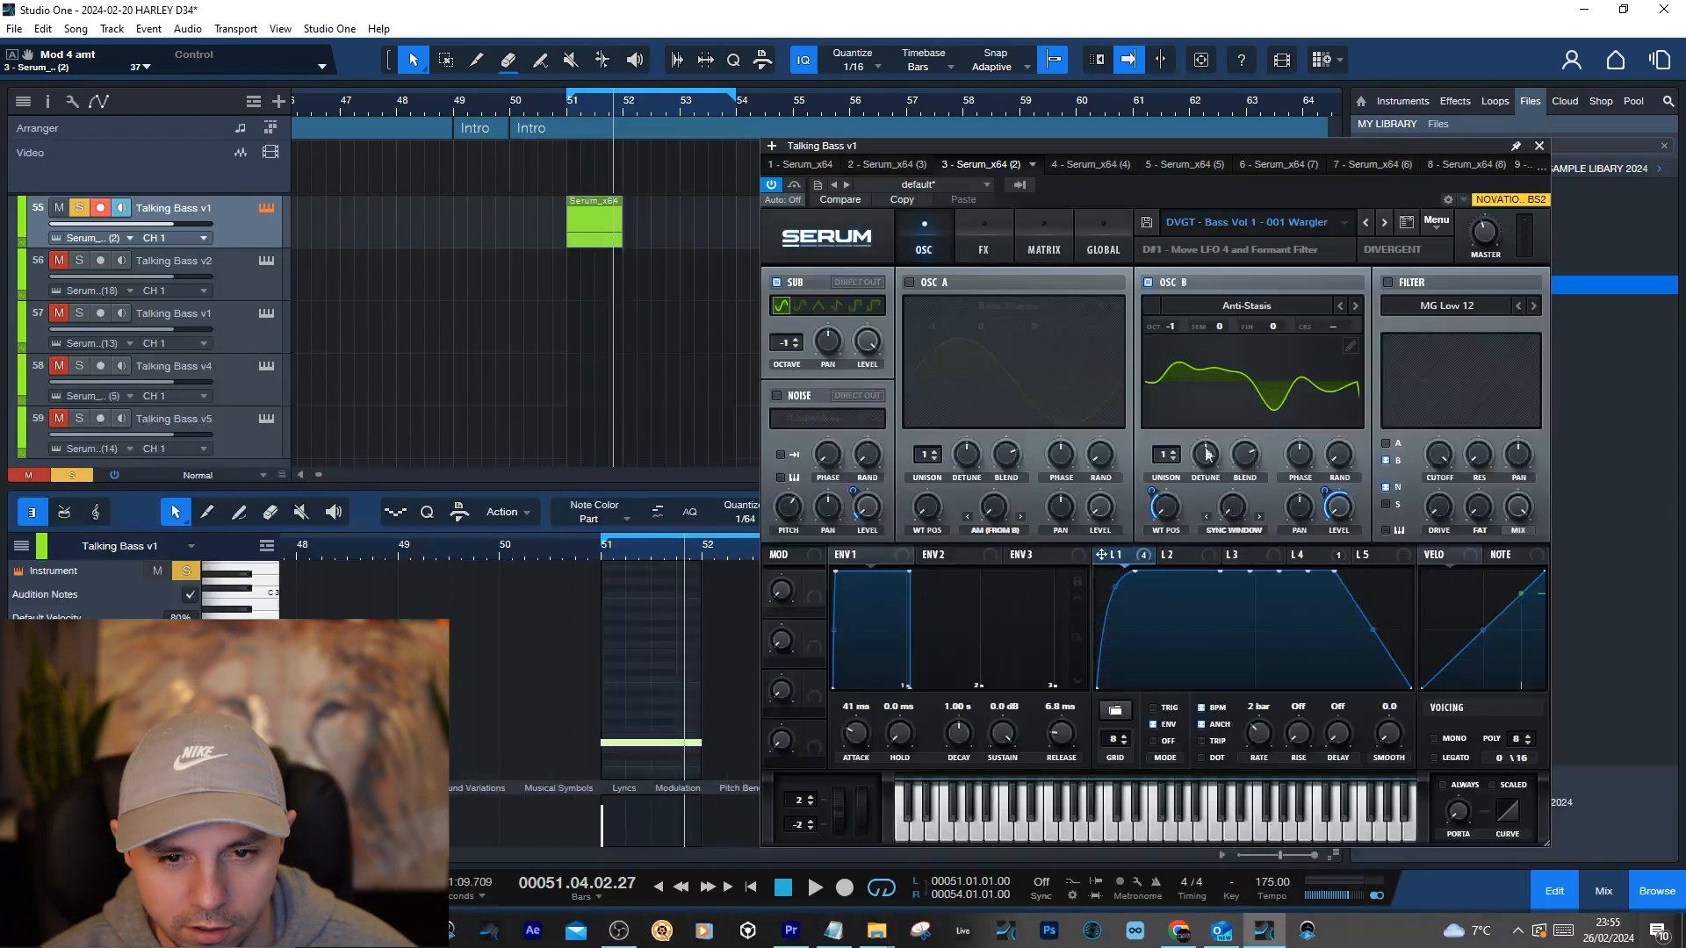
Check oscillator B's warp mode choices, keep Sync (Window Full), and look at its random phase amount
click(1236, 517)
click(1242, 530)
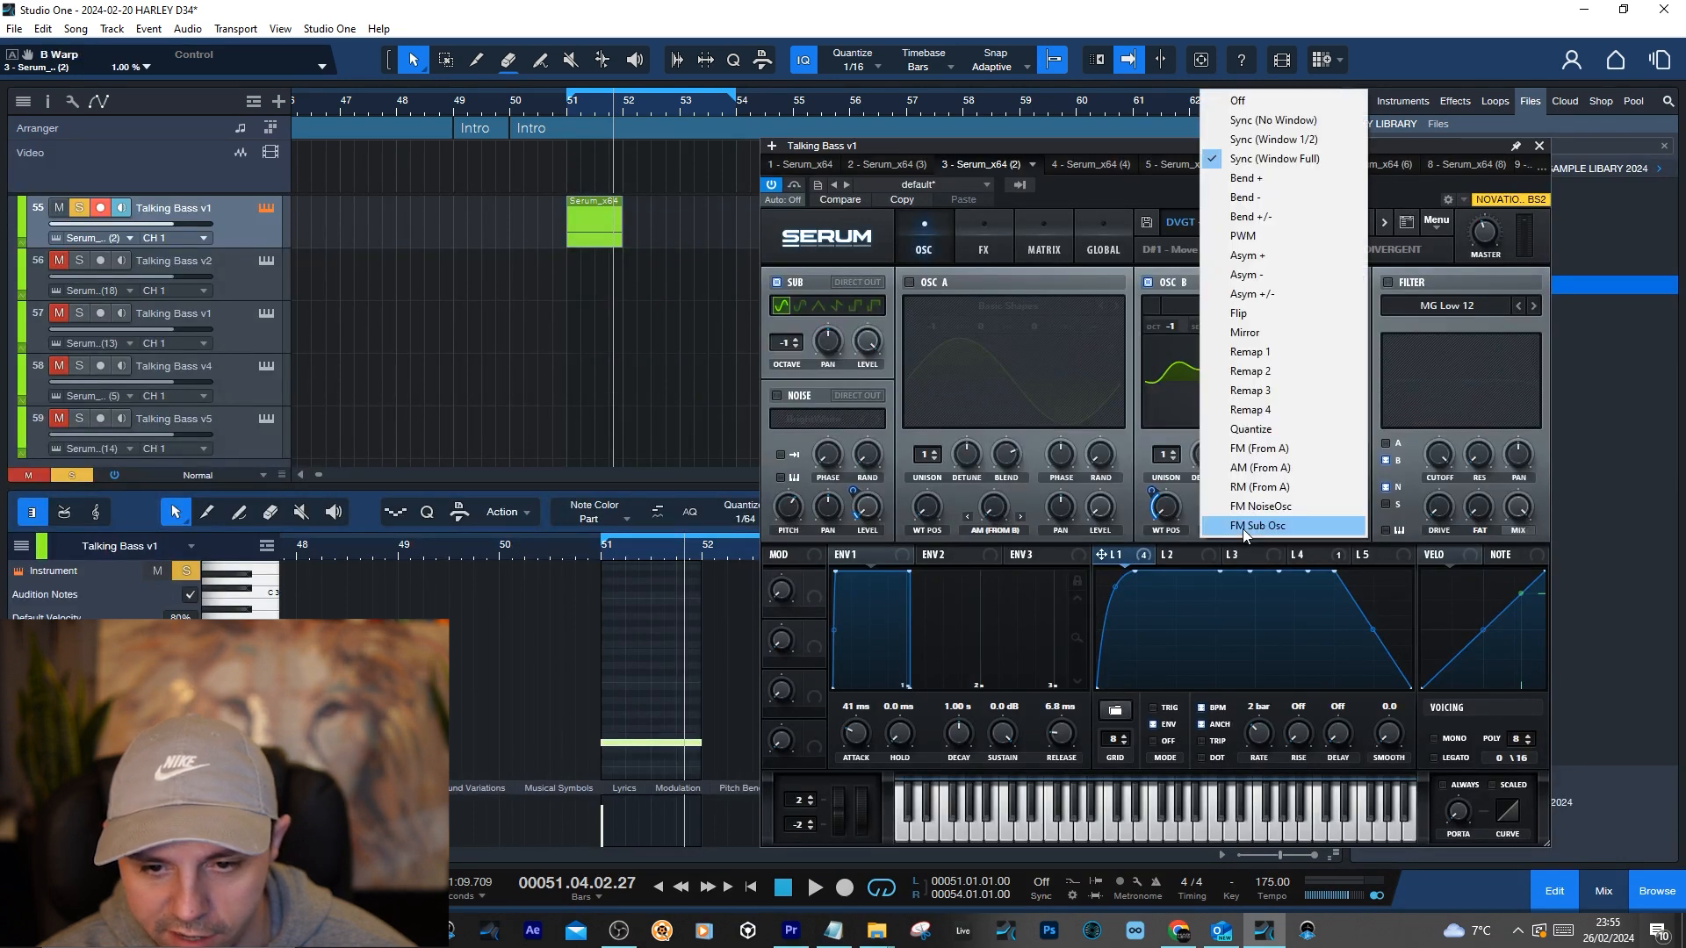
click(1136, 401)
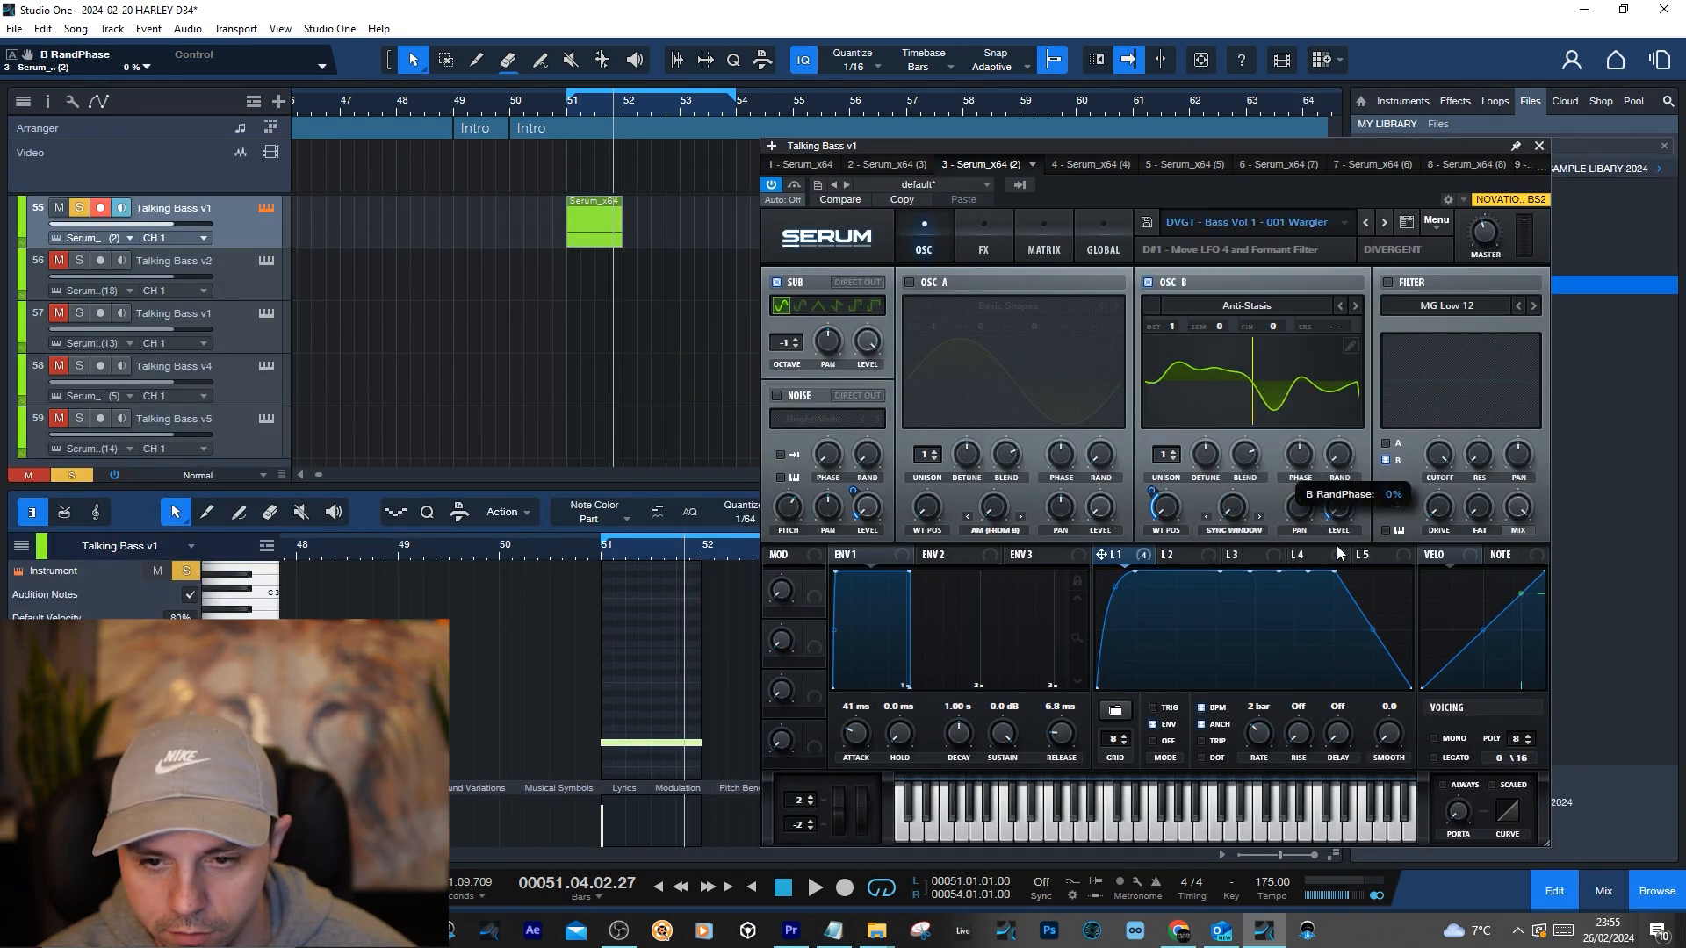
Switch on the main MG Low 12 filter and BrightWhite noise oscillator, and check LFO 1's Noise Level modulation
click(1388, 283)
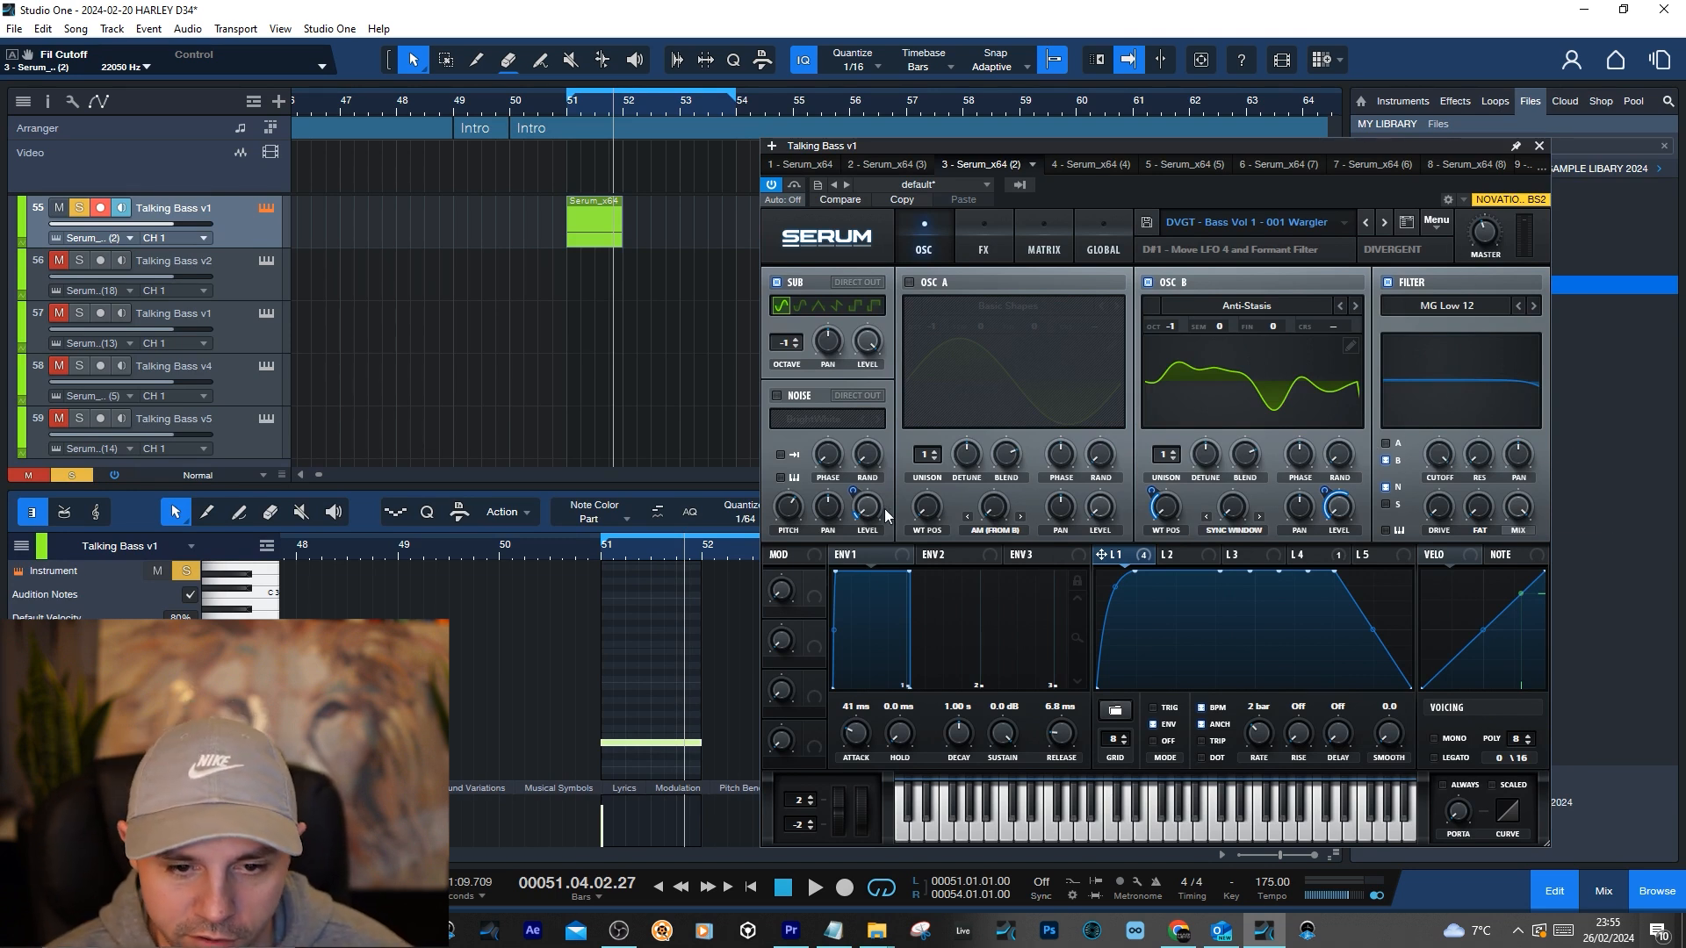
click(777, 396)
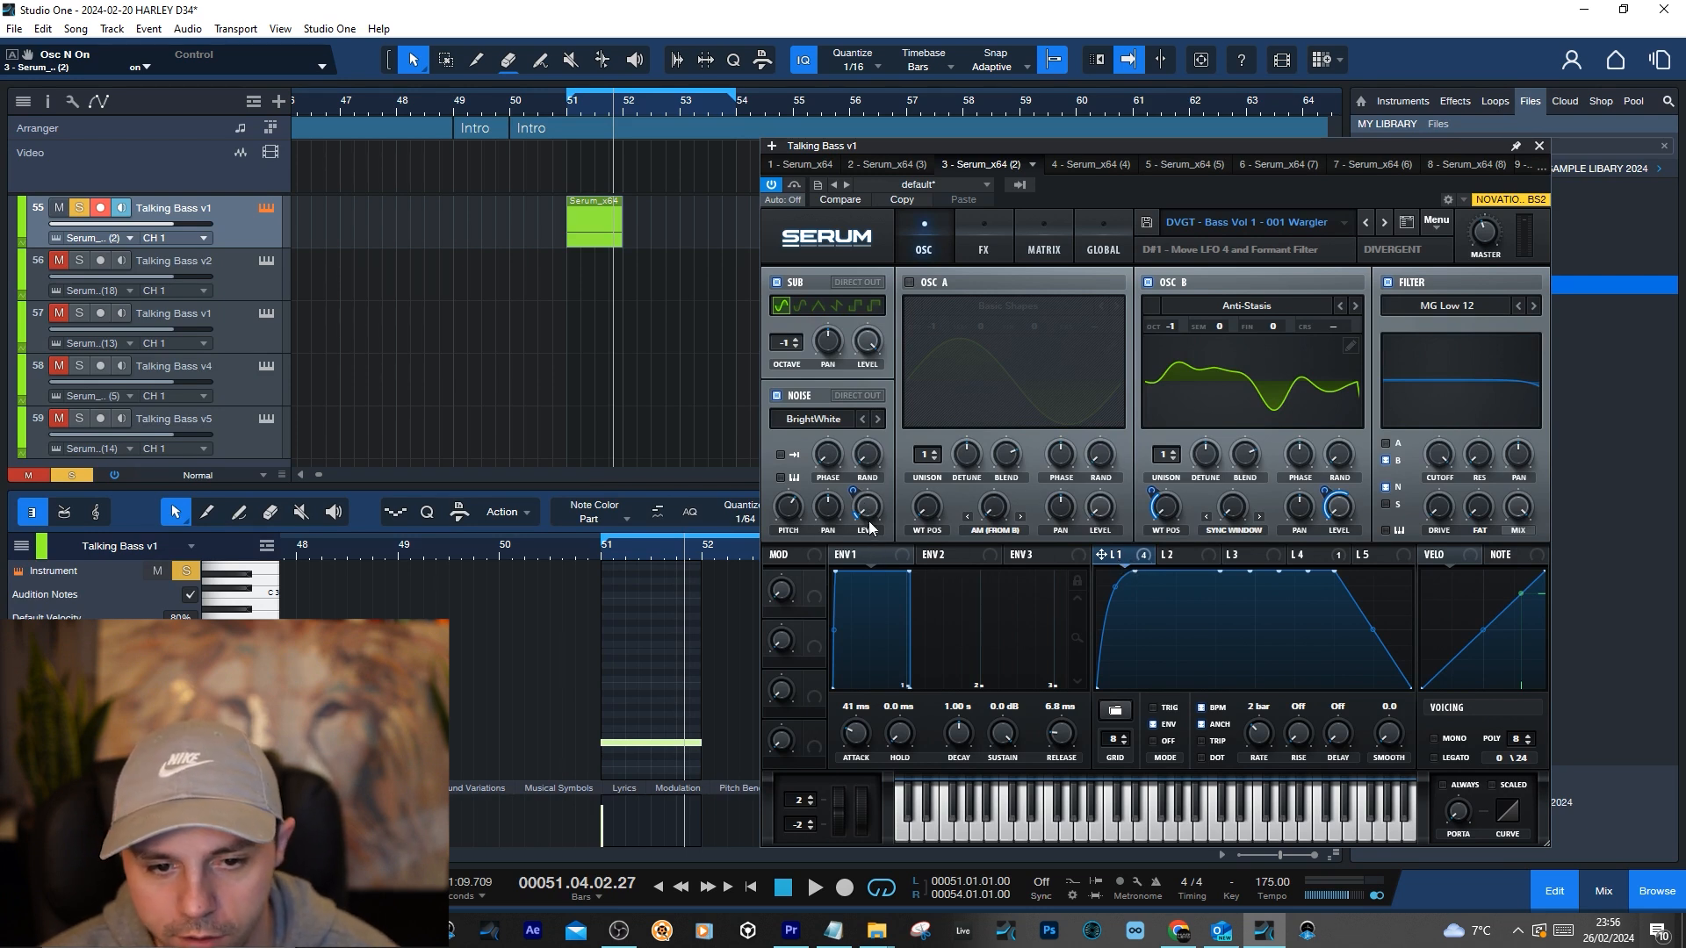
click(997, 252)
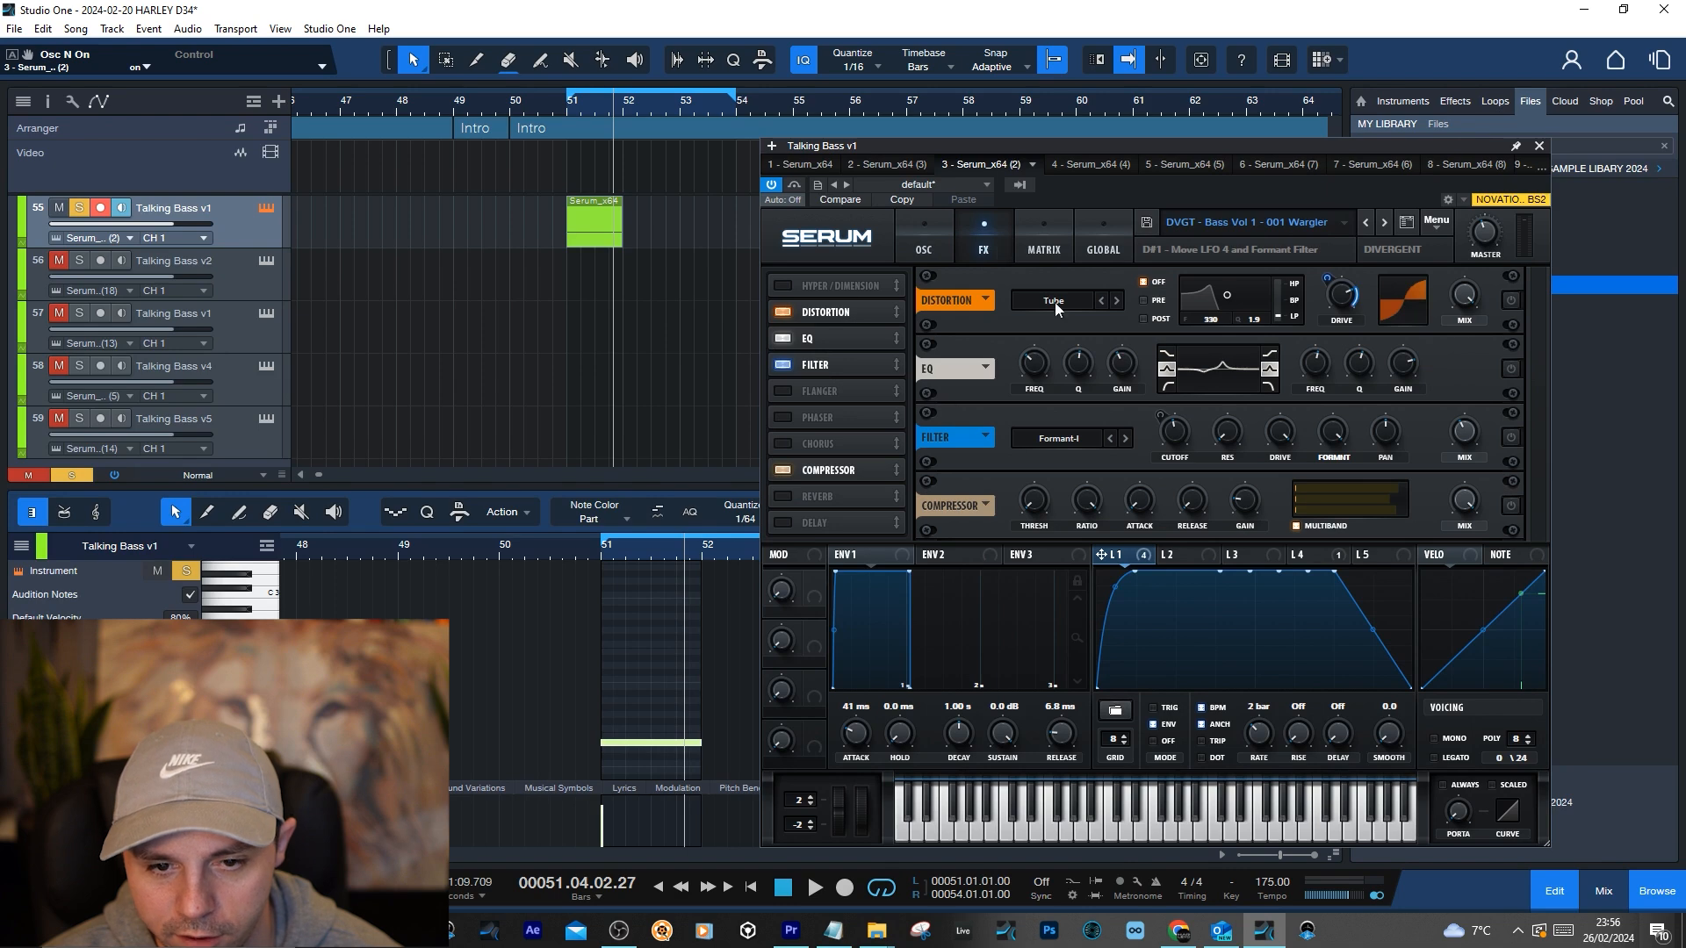
click(1044, 242)
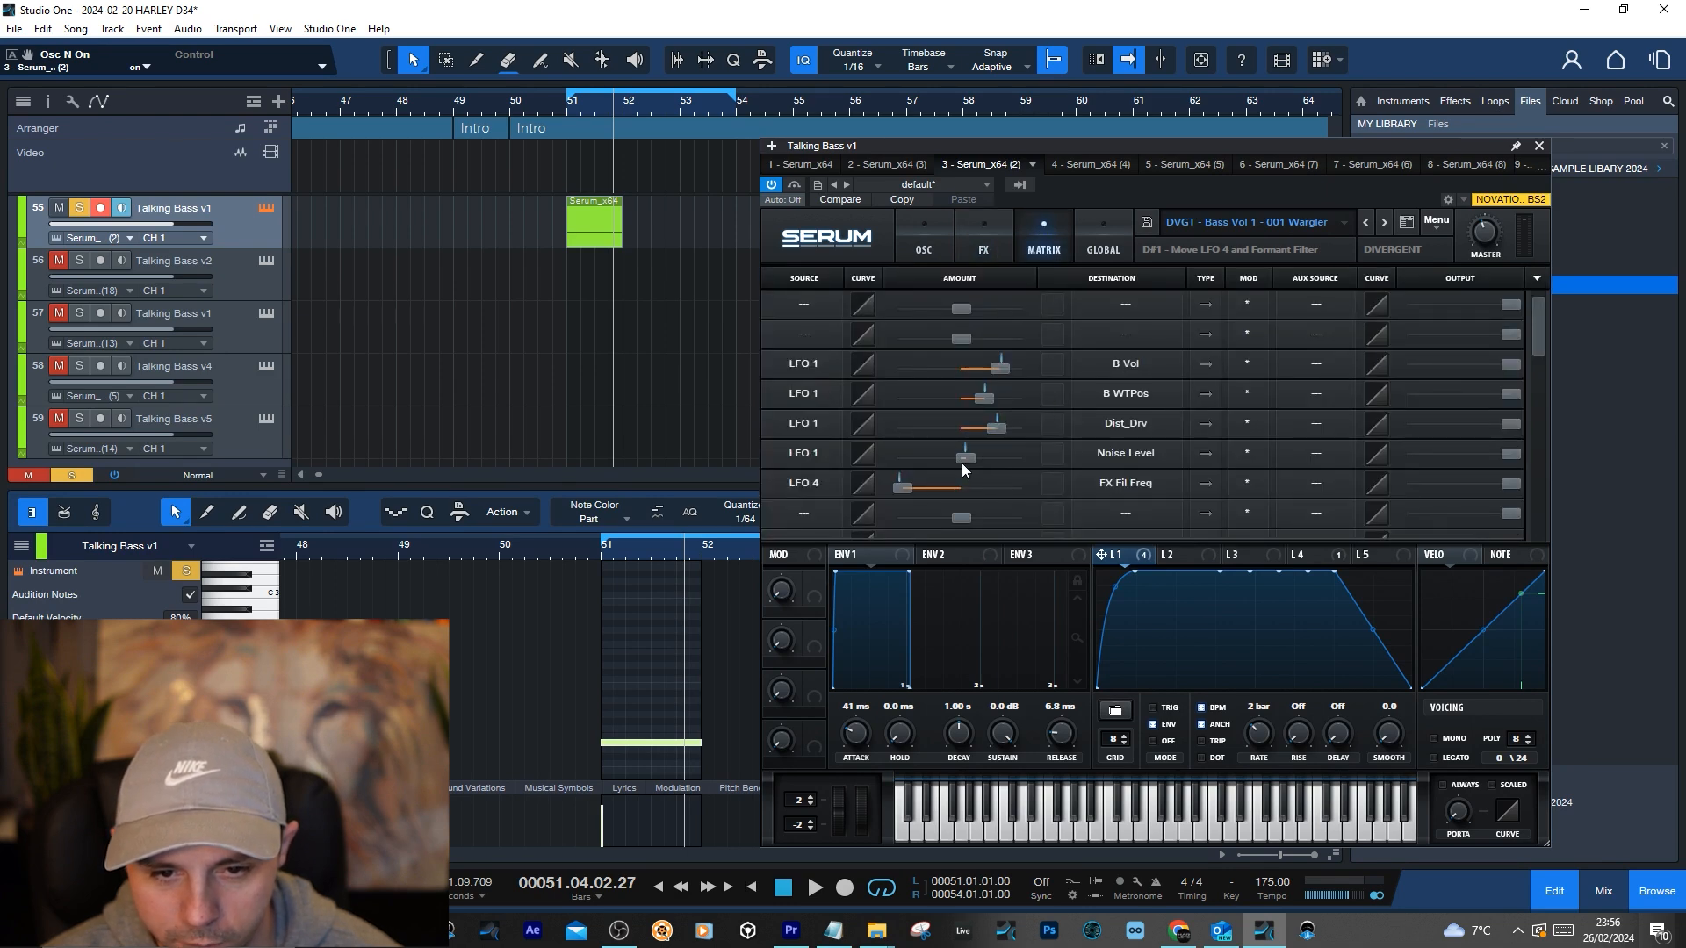
click(942, 227)
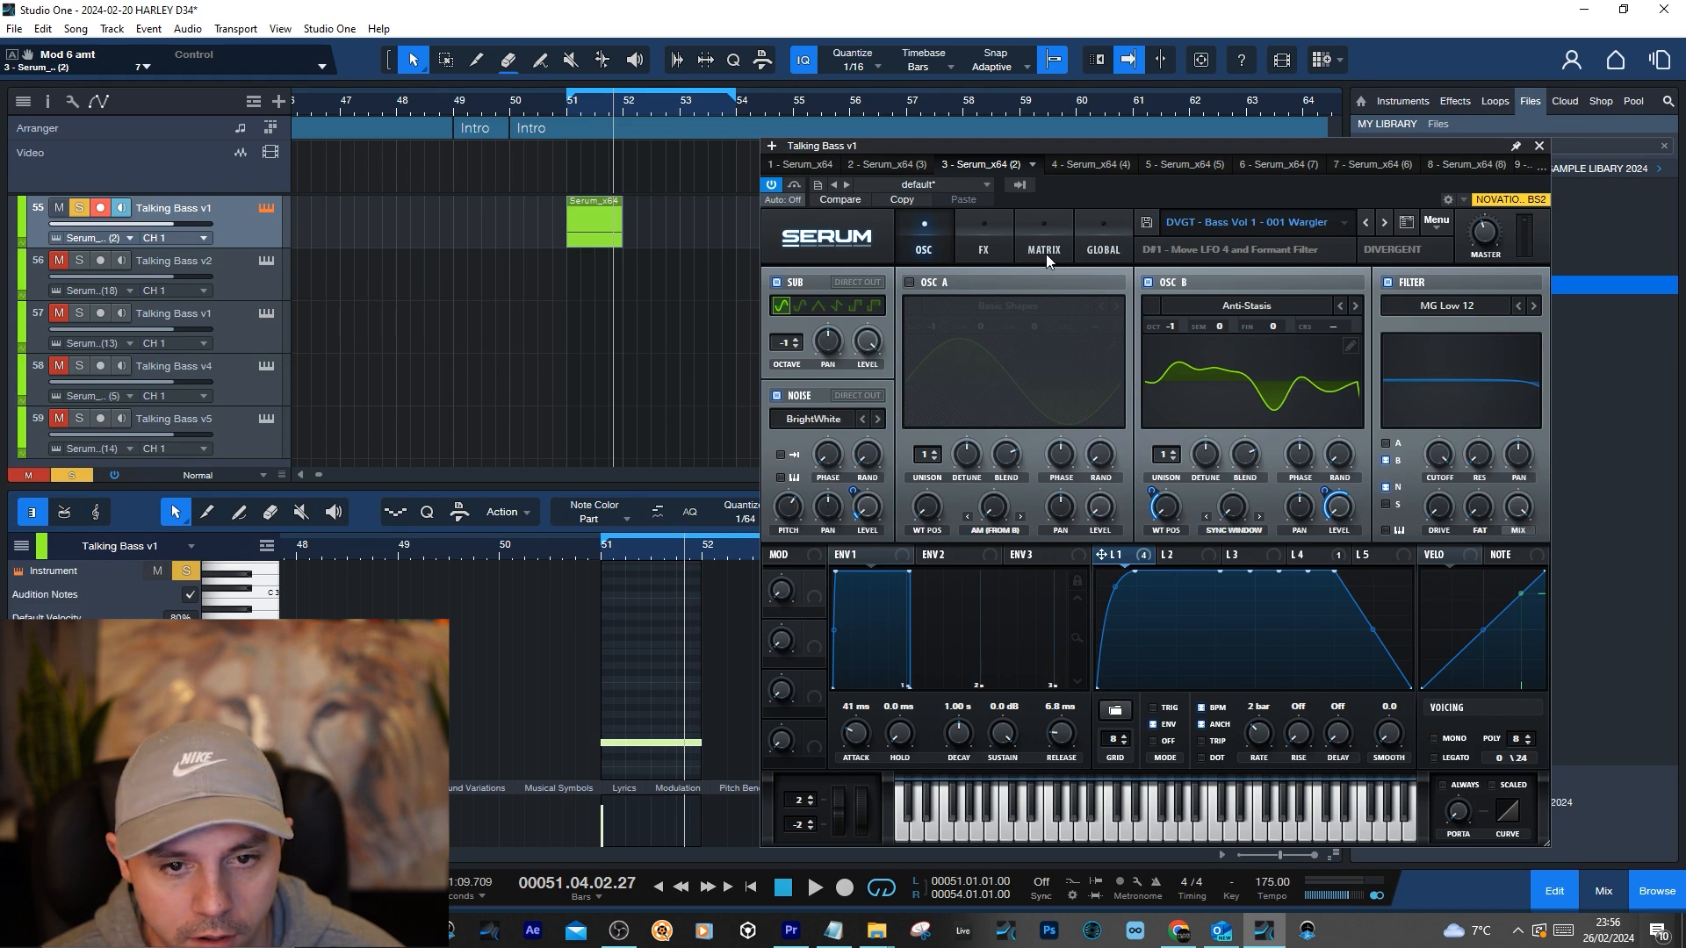
Audition the bass with noise and filter, switch on the Tube Distortion effect, and audition it again
key(space)
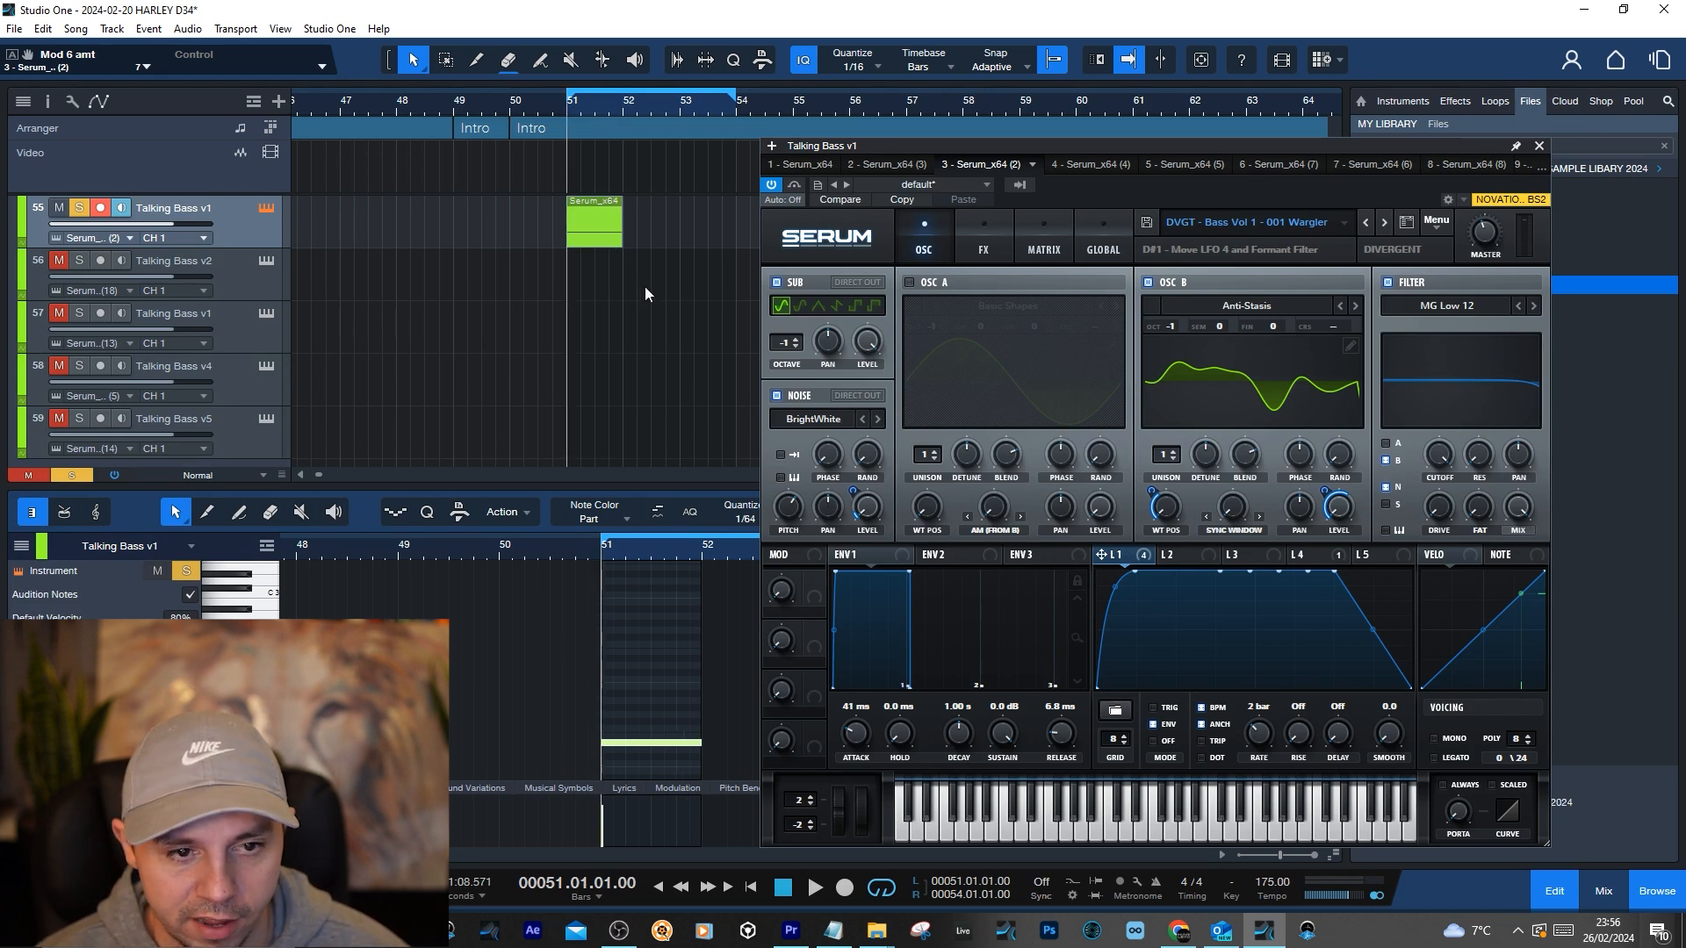
key(space)
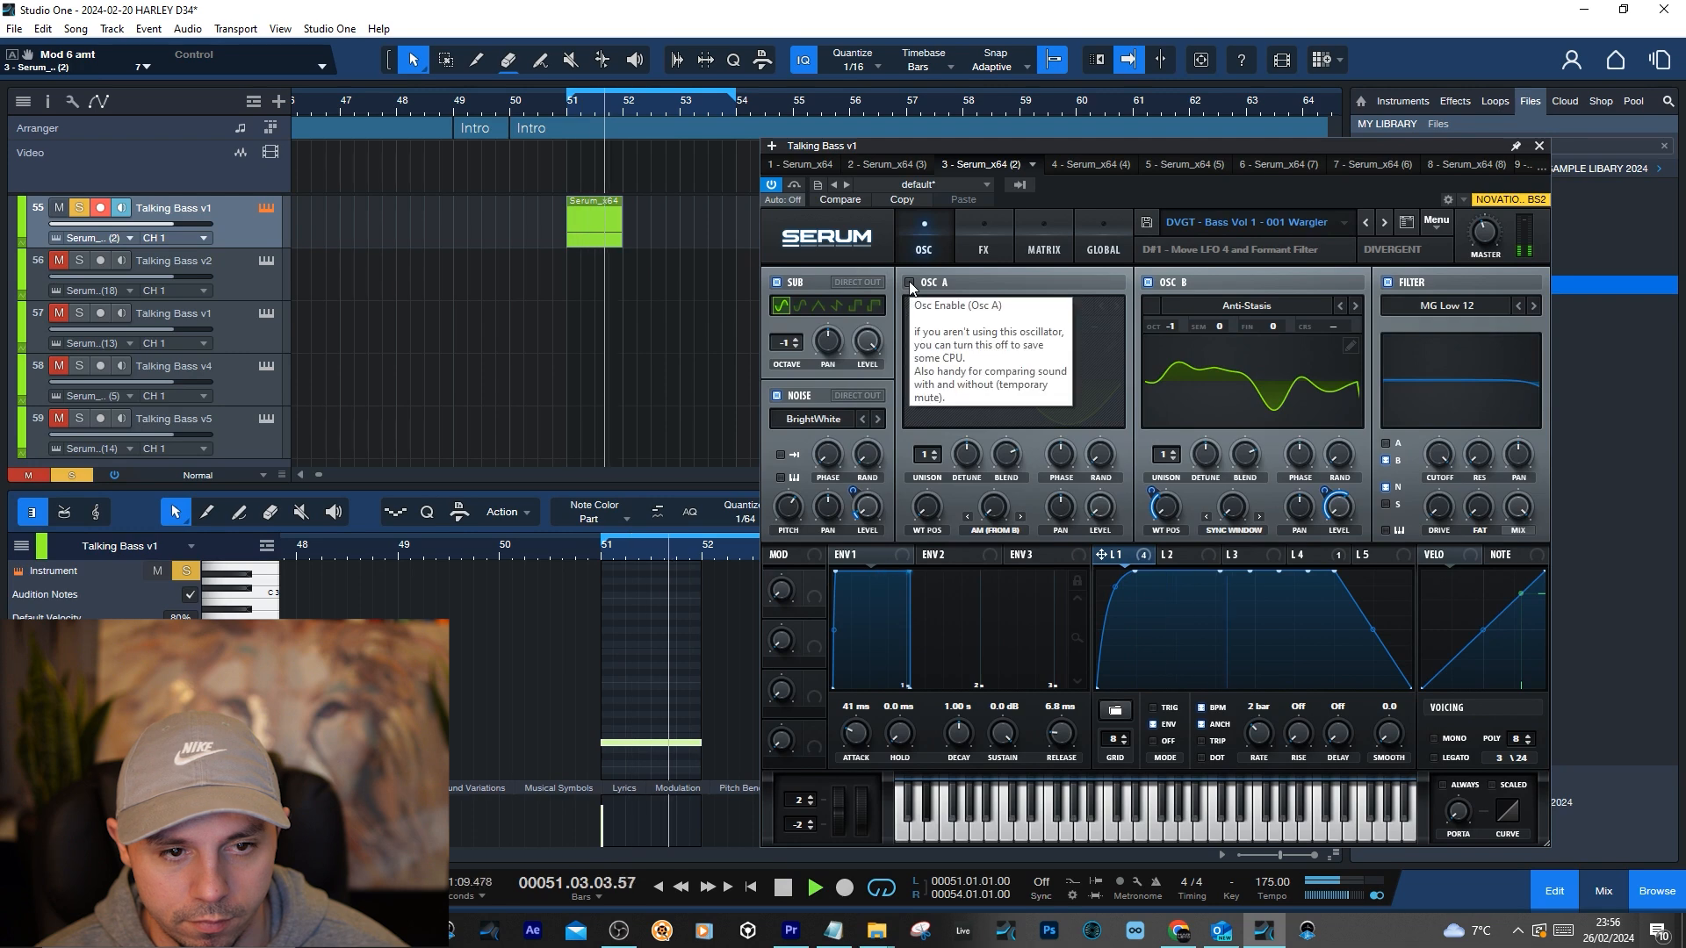
click(975, 236)
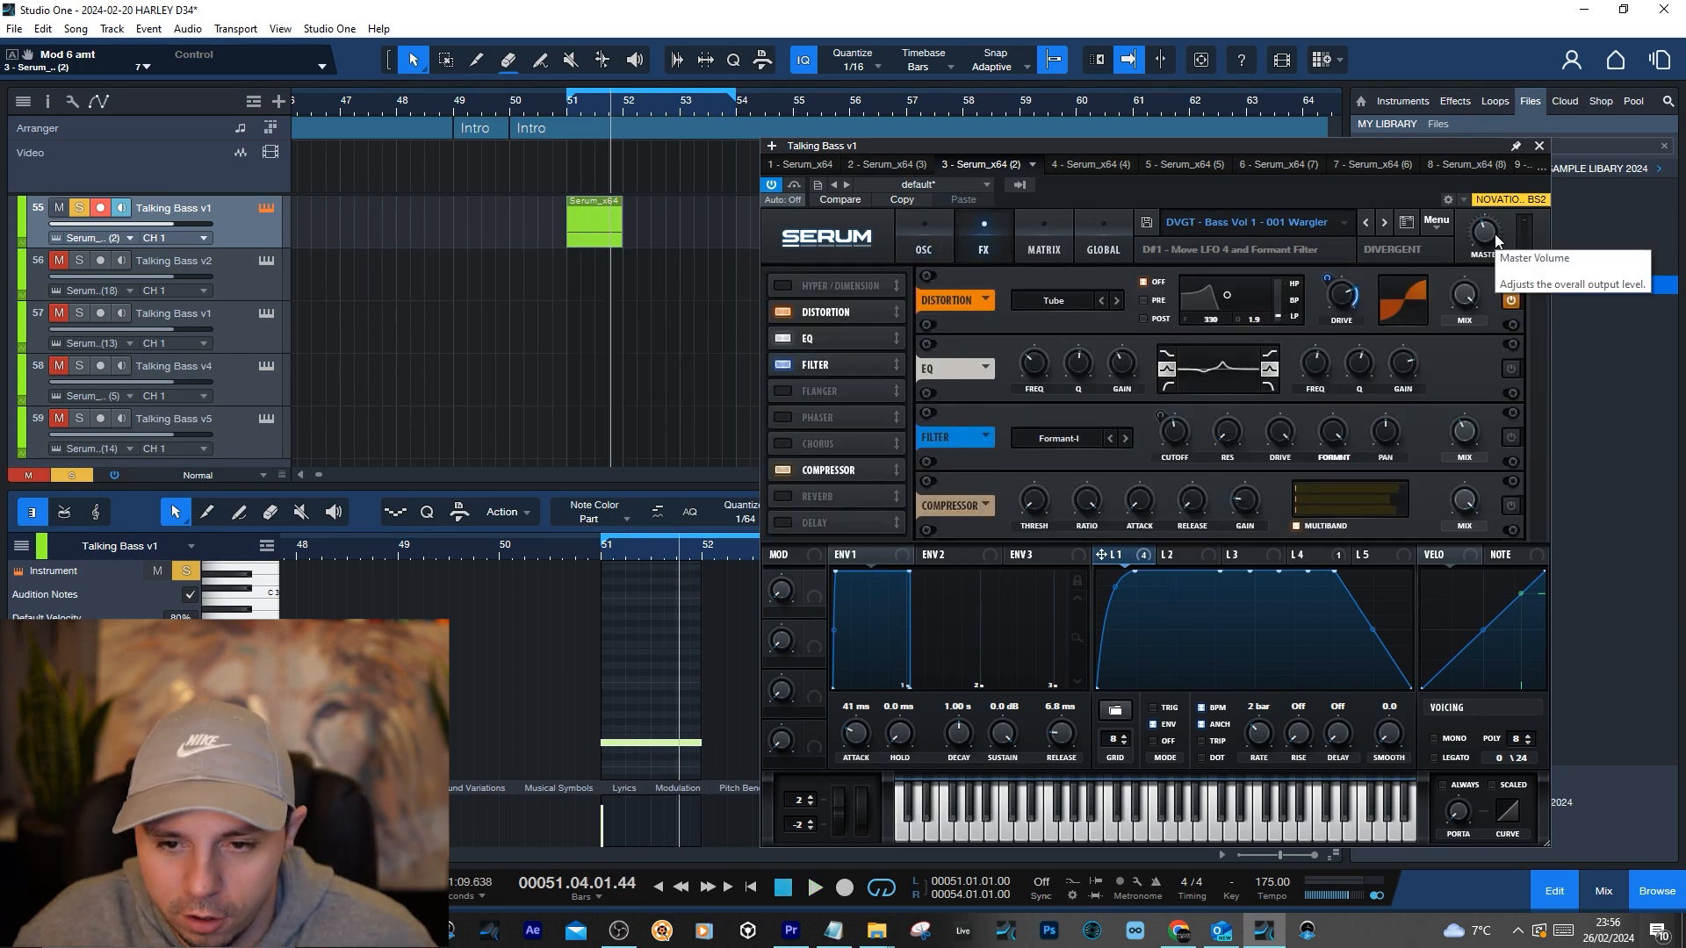
key(space)
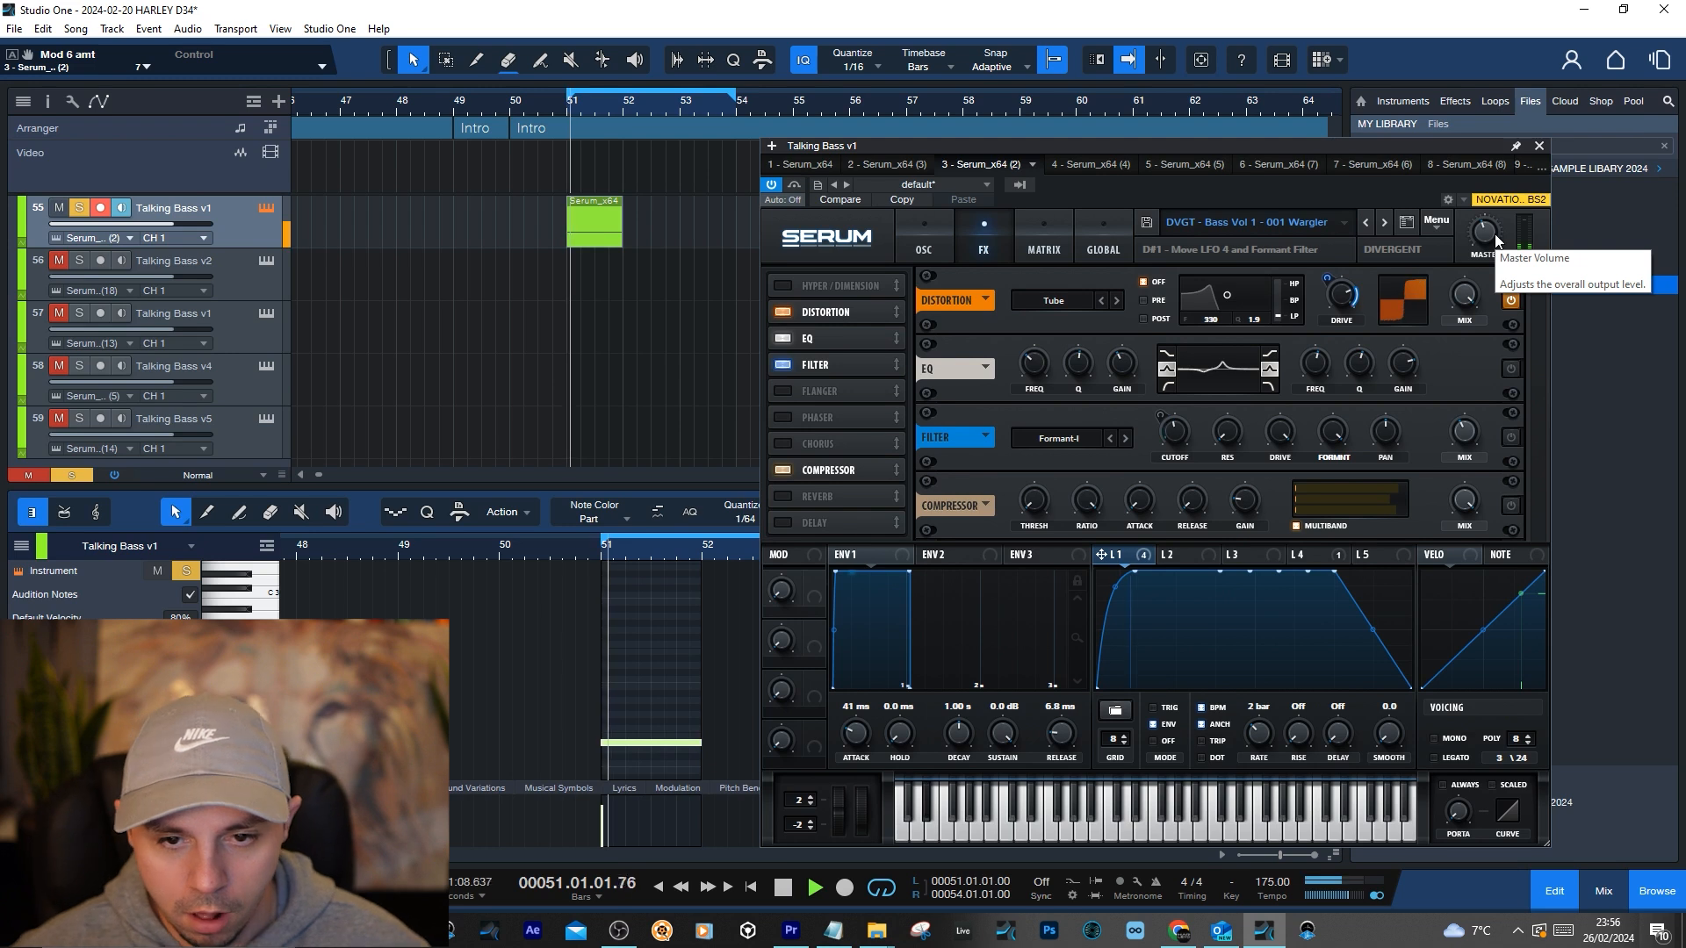
Switch on Serum's multiband Compressor effect and audition the bass through it
key(space)
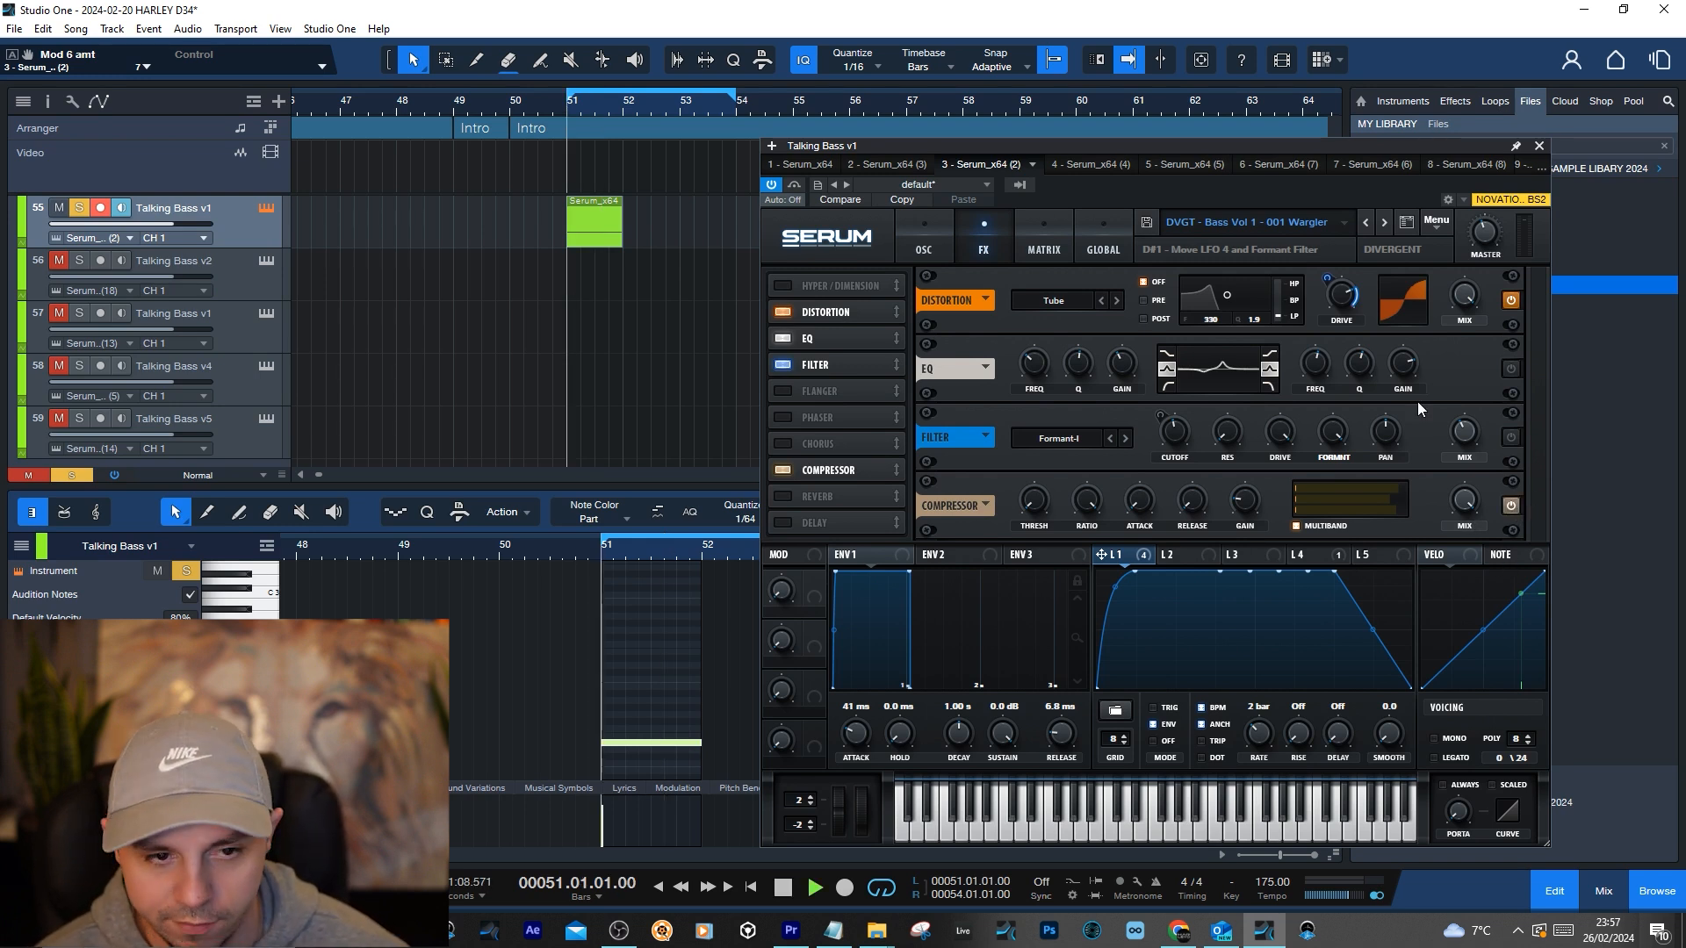
key(space)
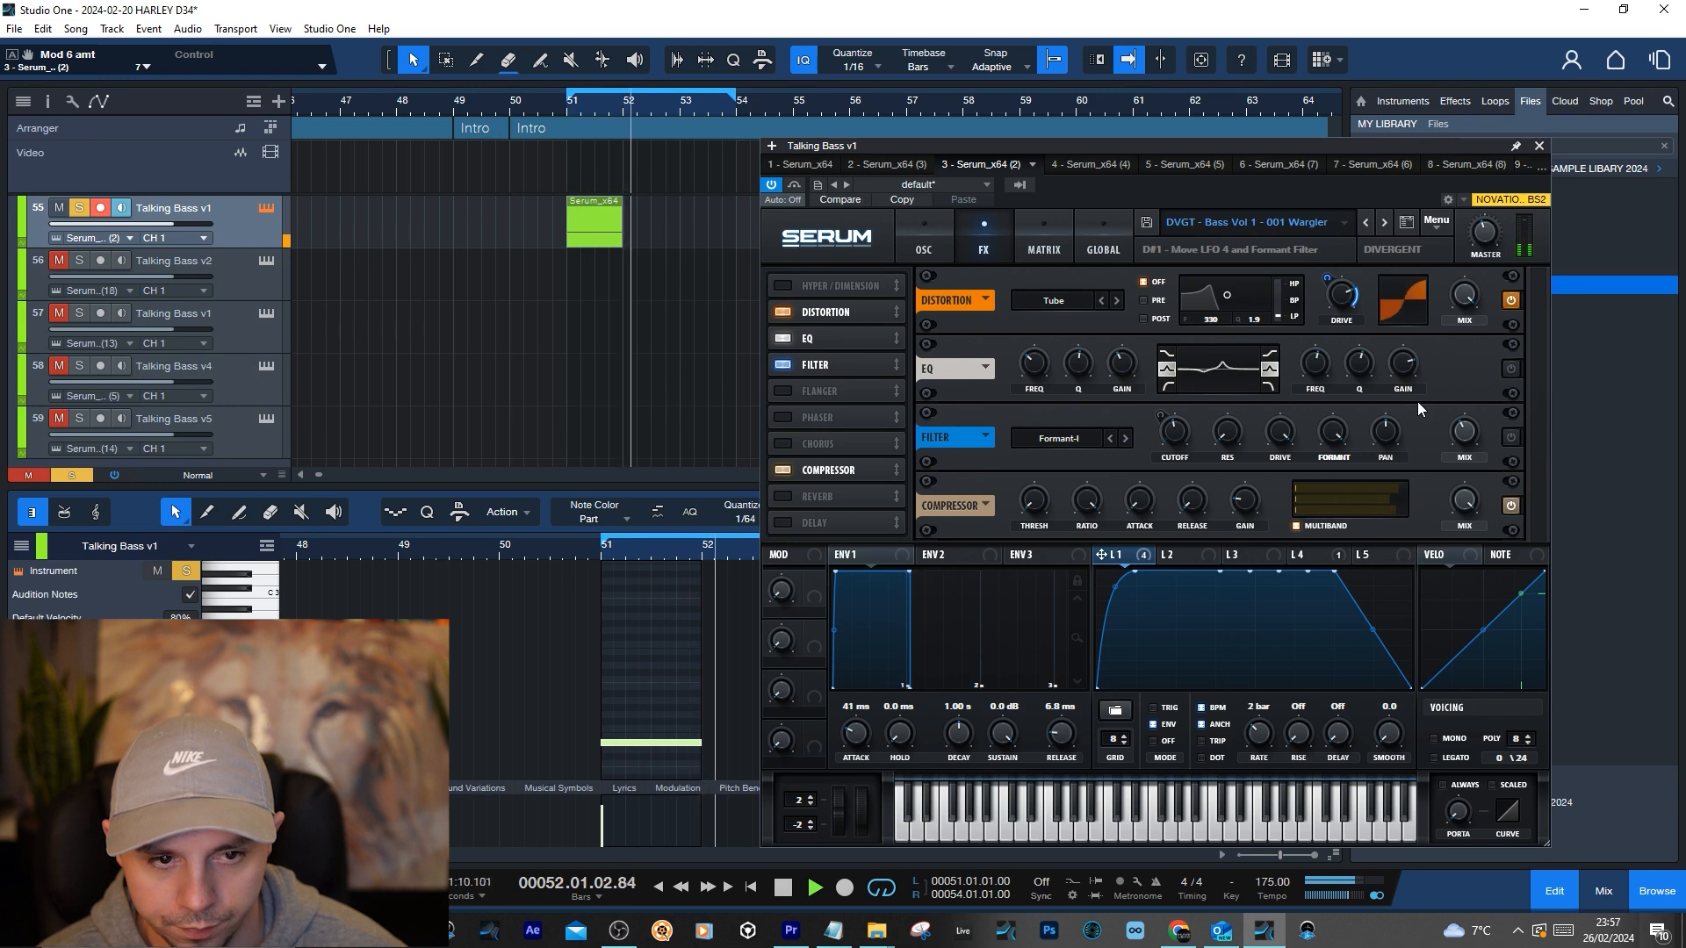
key(space)
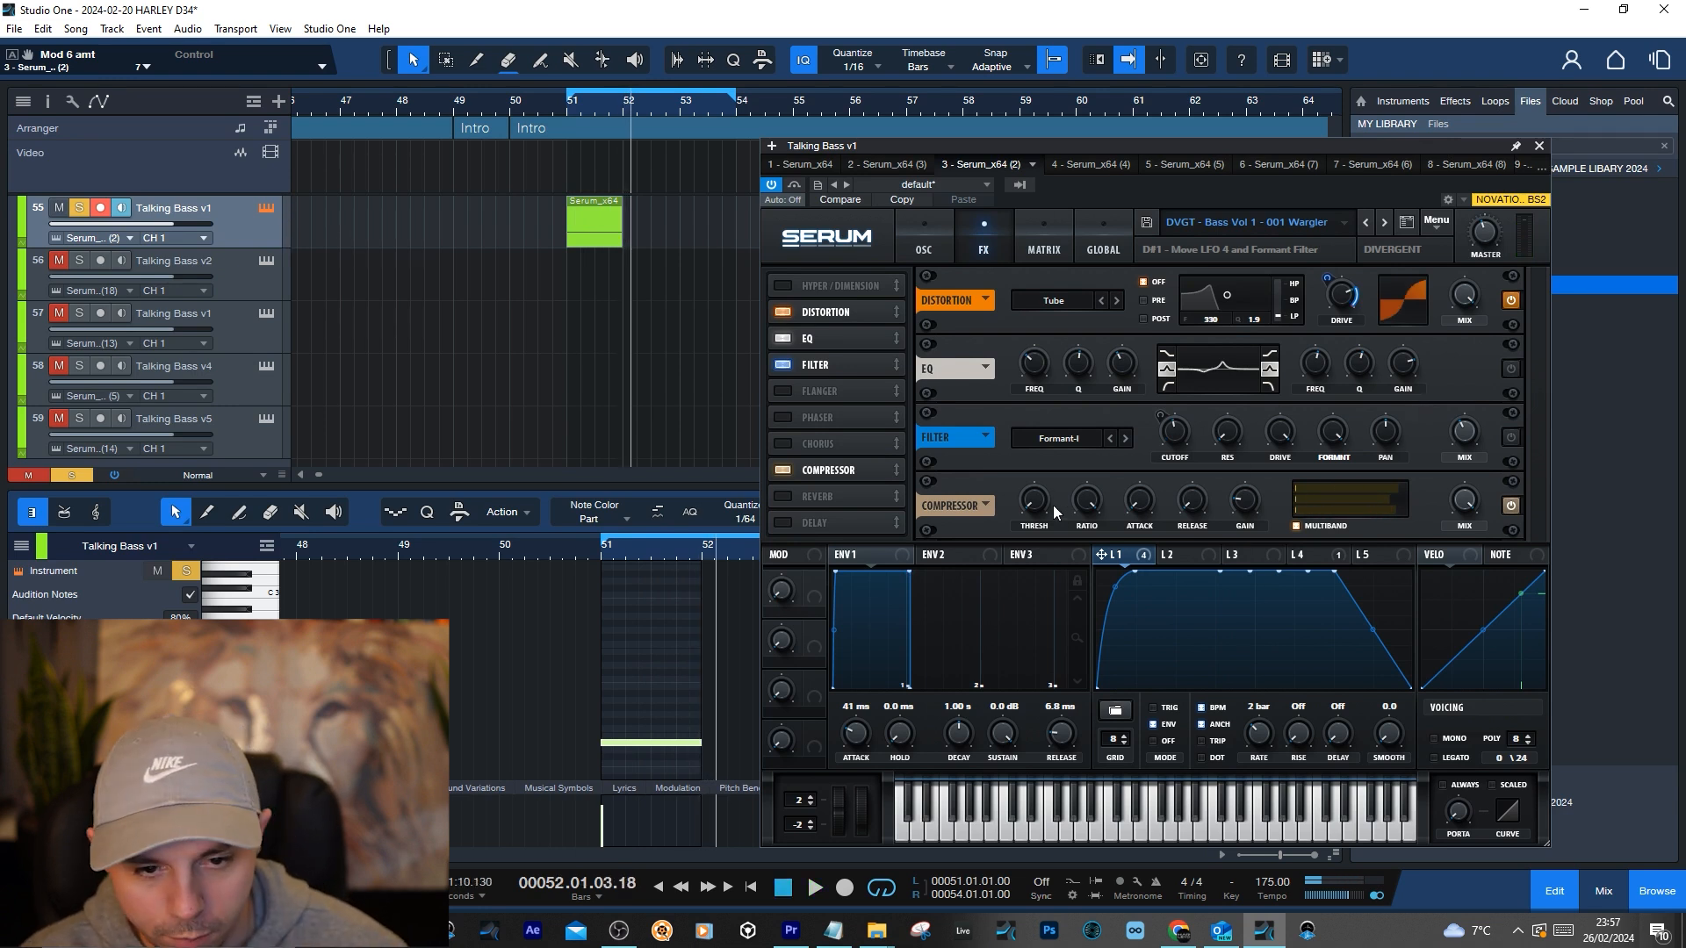
Examine the Compressor's threshold, attack, gain, ratio, mix and multiband band levels
drag(1036, 502, 1127, 501)
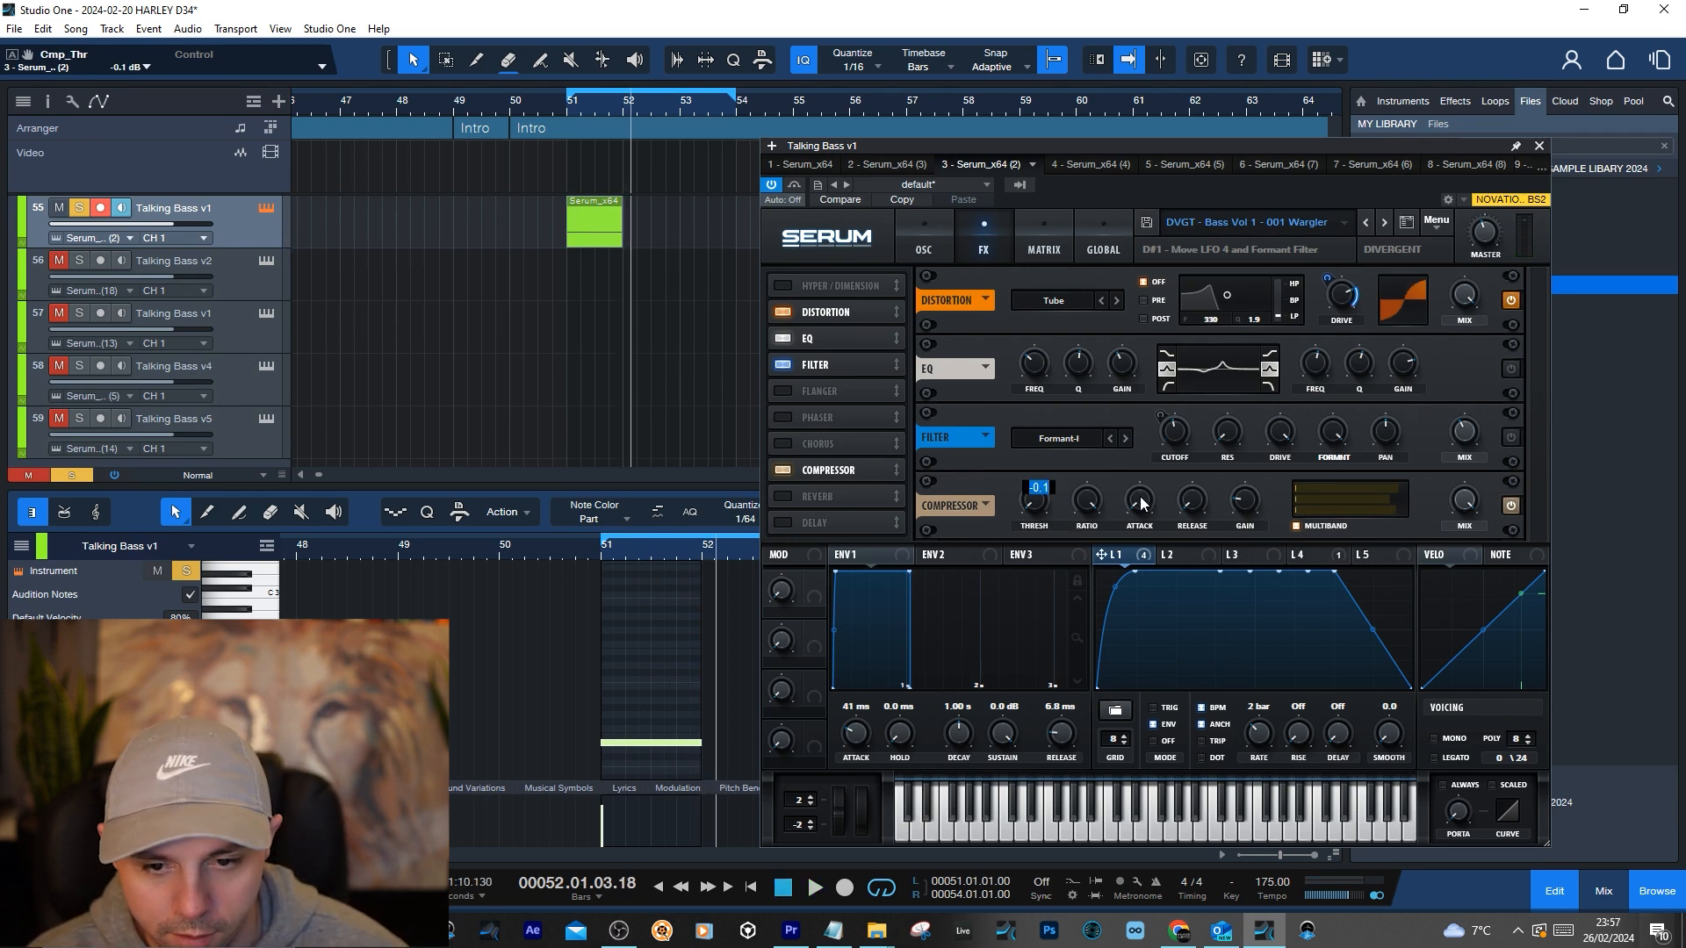
double_click(1140, 499)
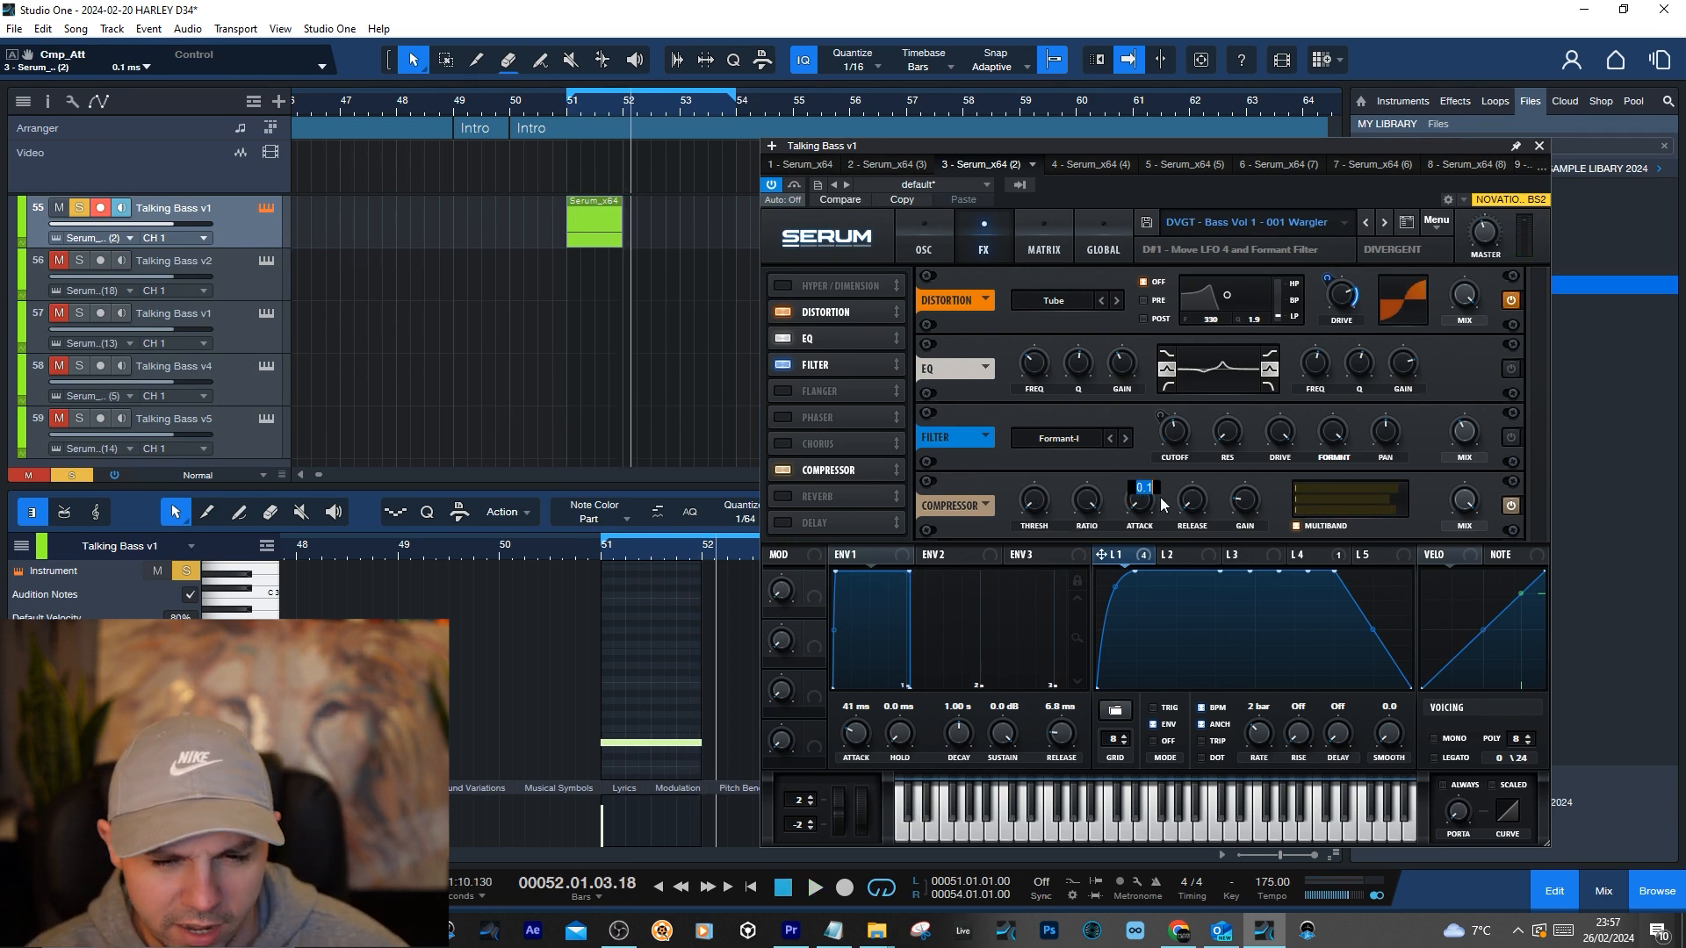
double_click(1245, 502)
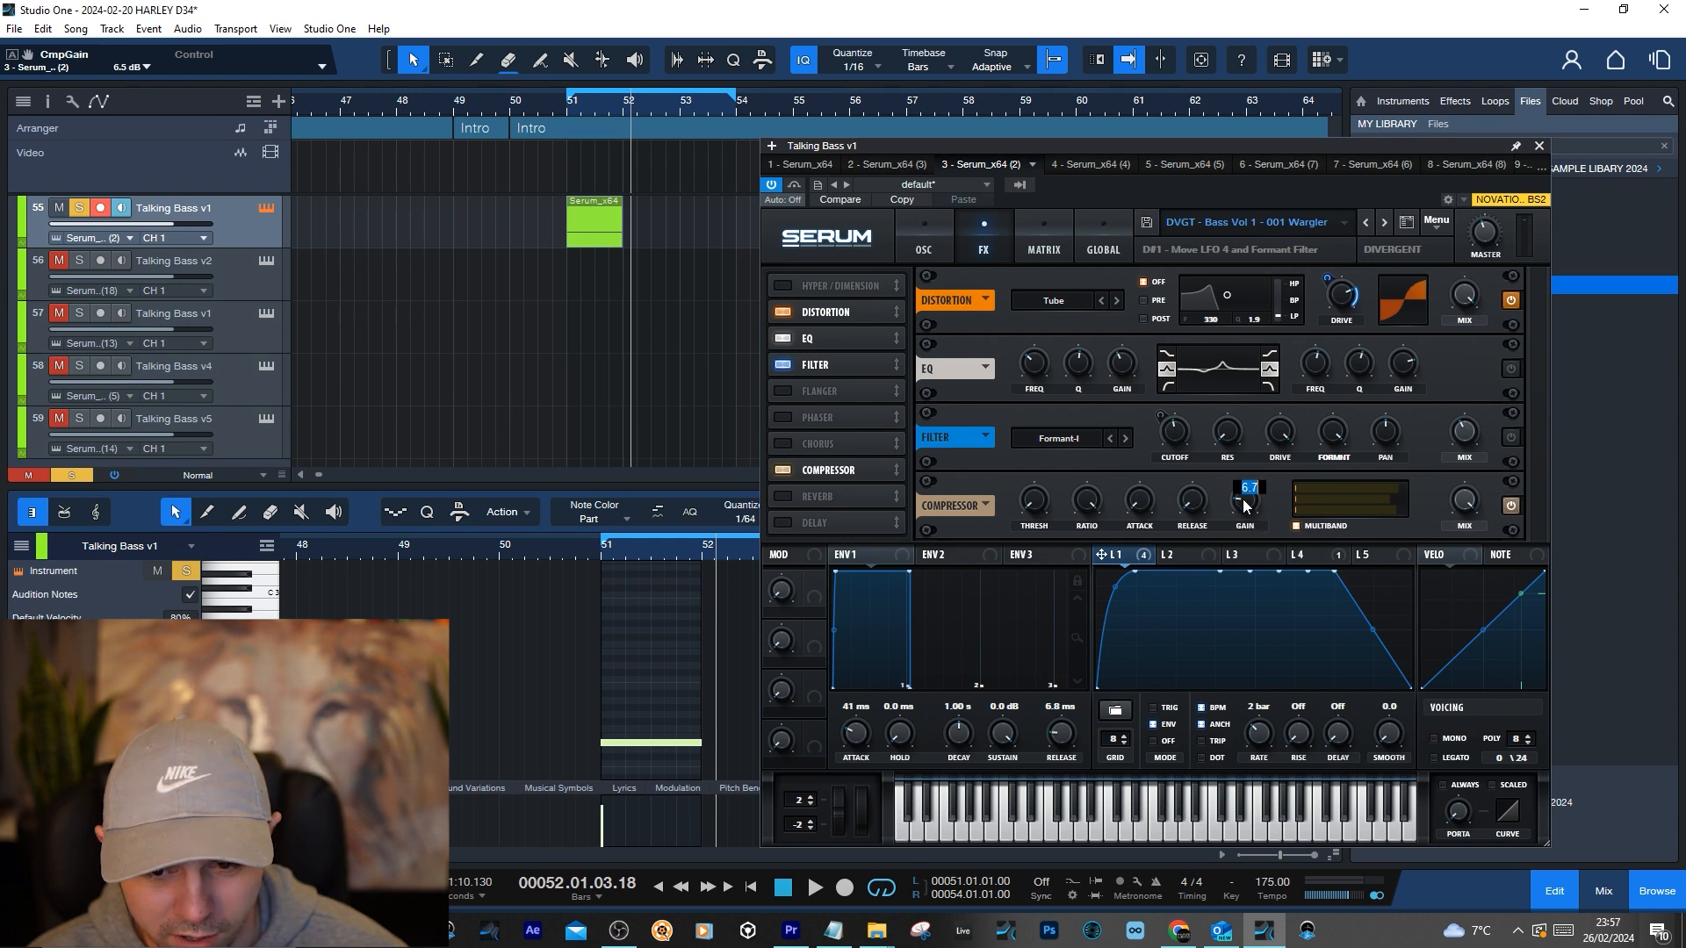
double_click(1088, 504)
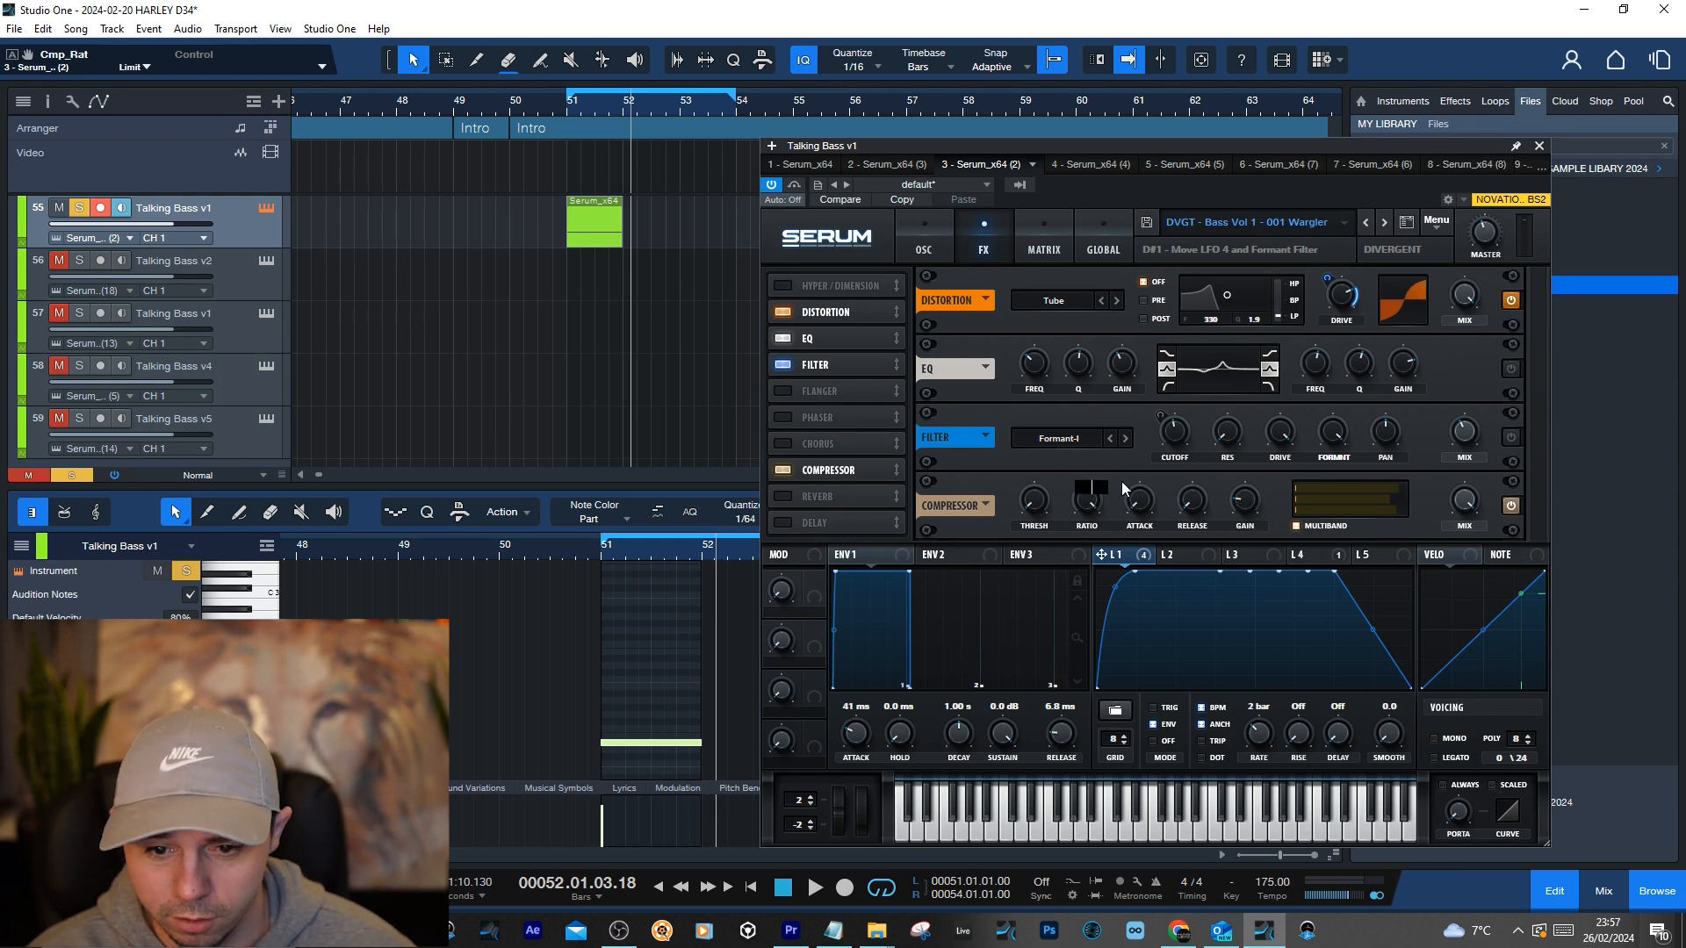
click(1123, 484)
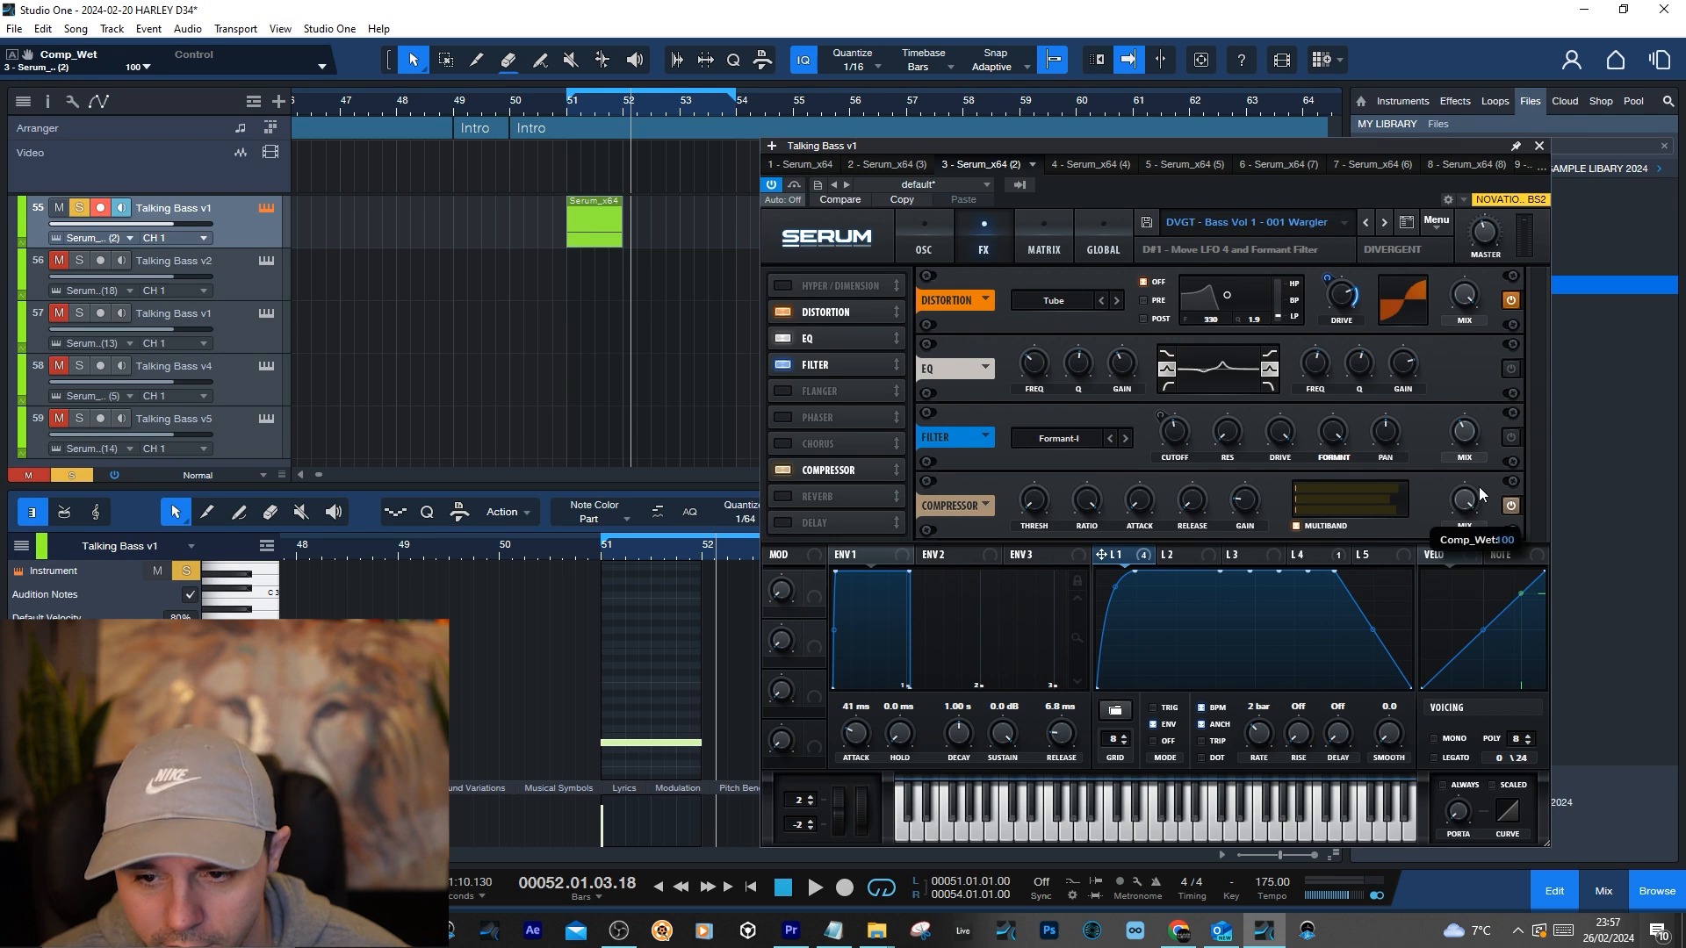
drag(1366, 514, 1435, 510)
click(1386, 512)
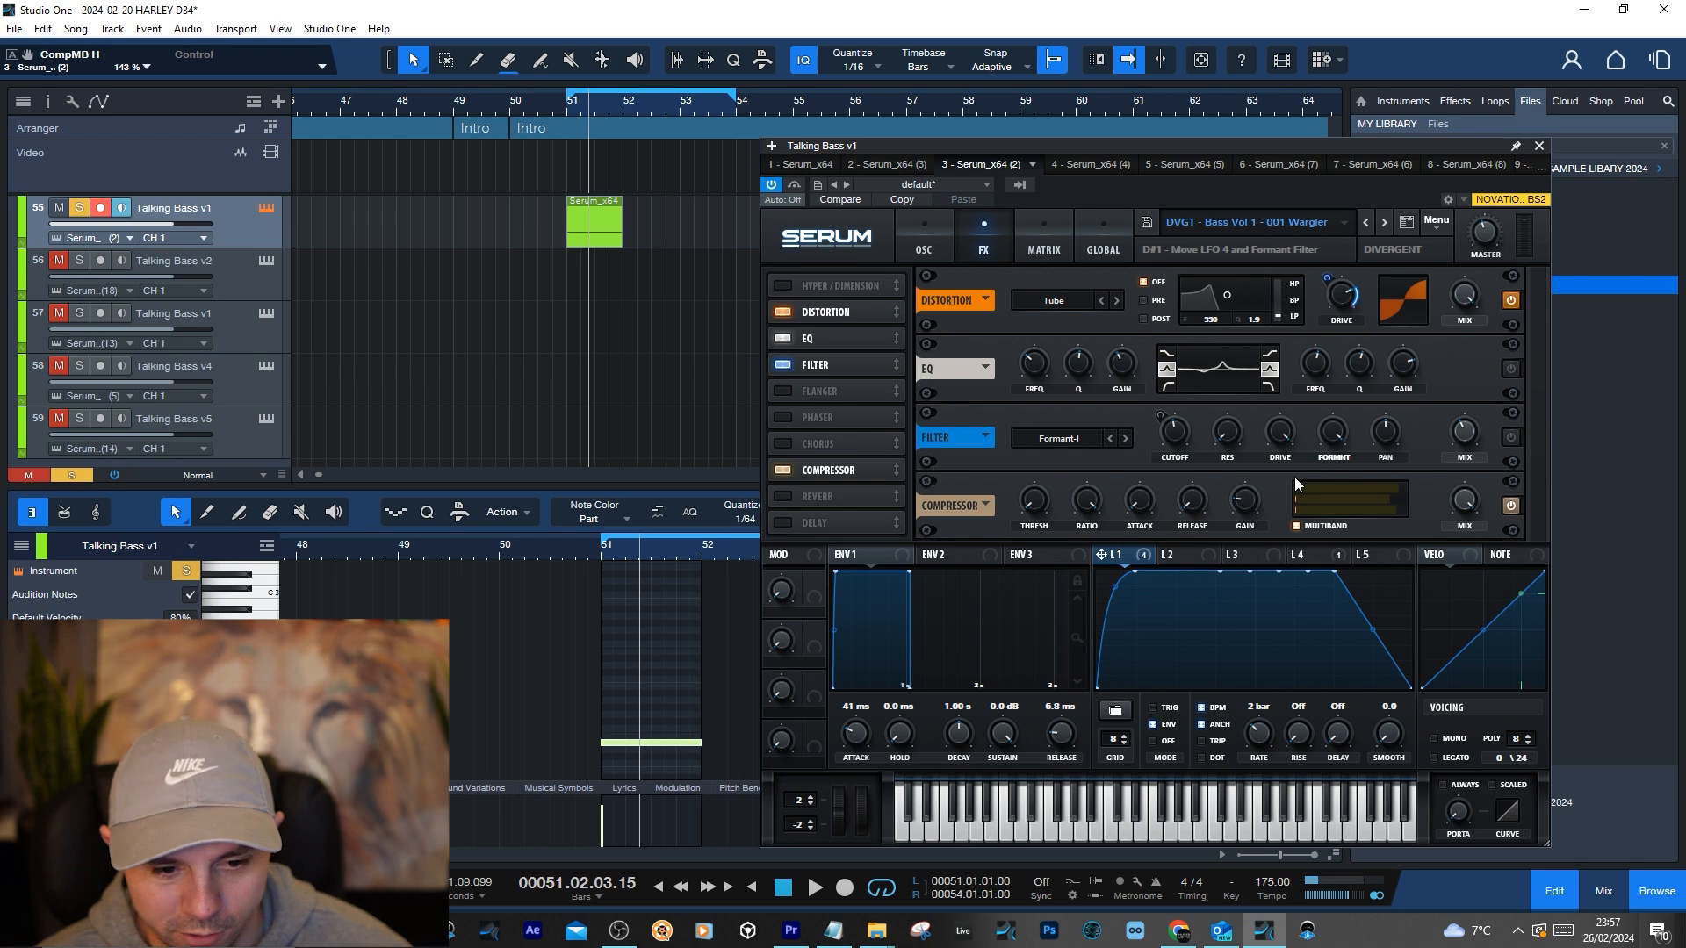
Switch on Serum's EQ effect, check its low band's gain, frequency and Q, and audition the bass
key(space)
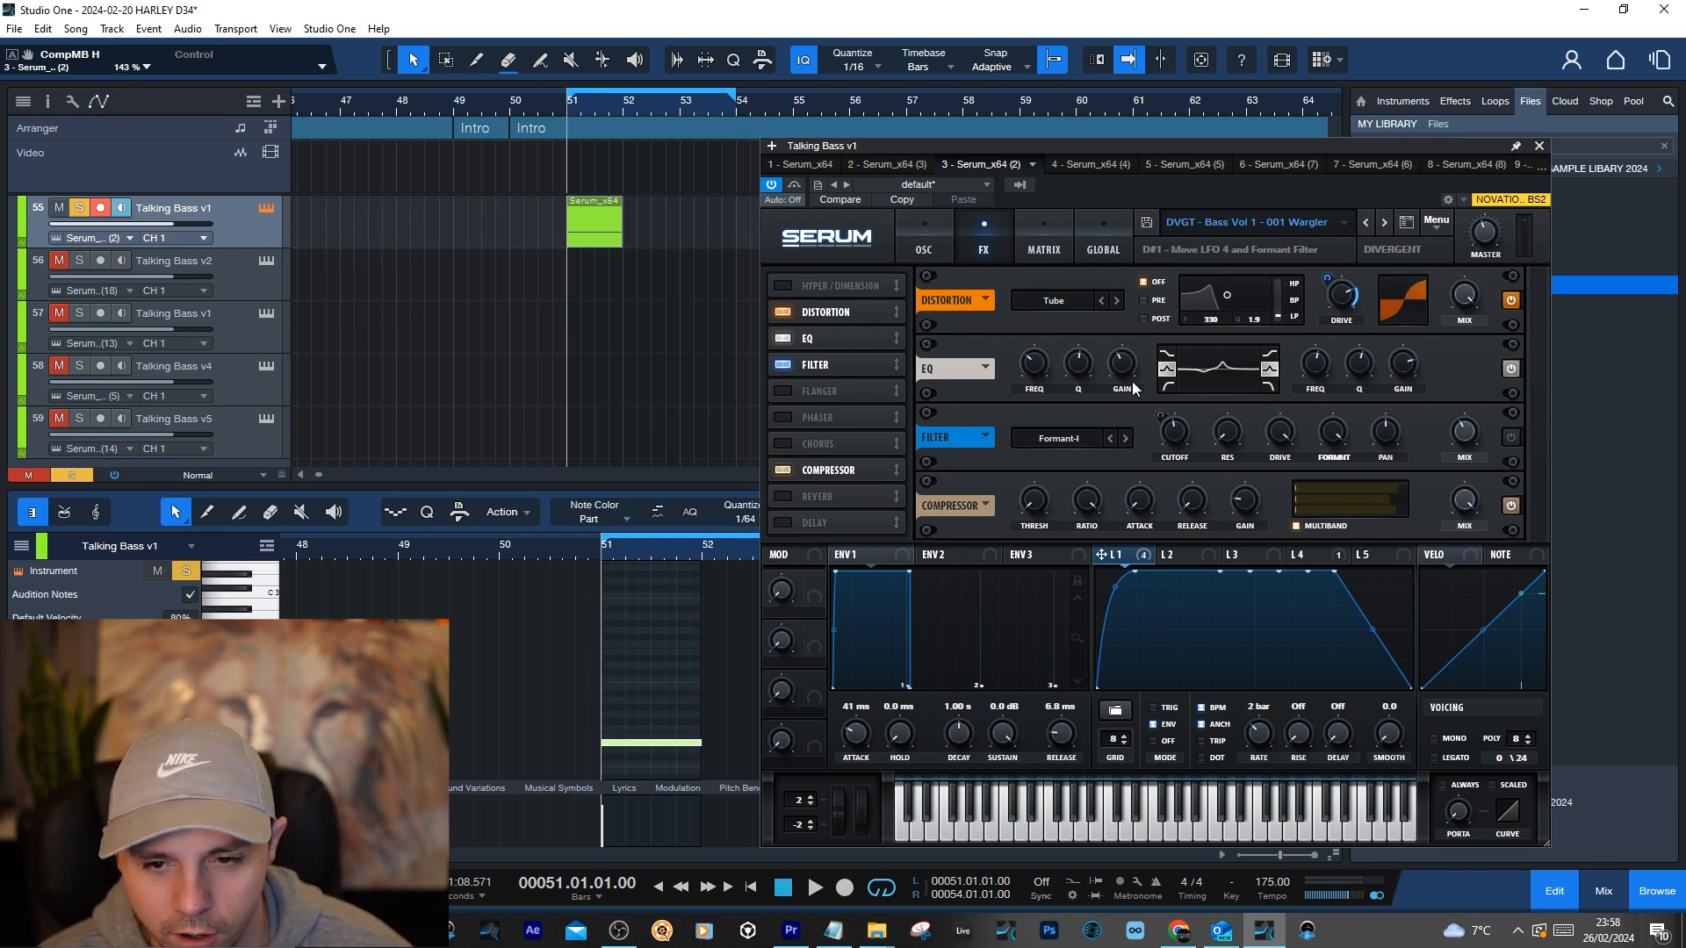
mouse_move(1122, 366)
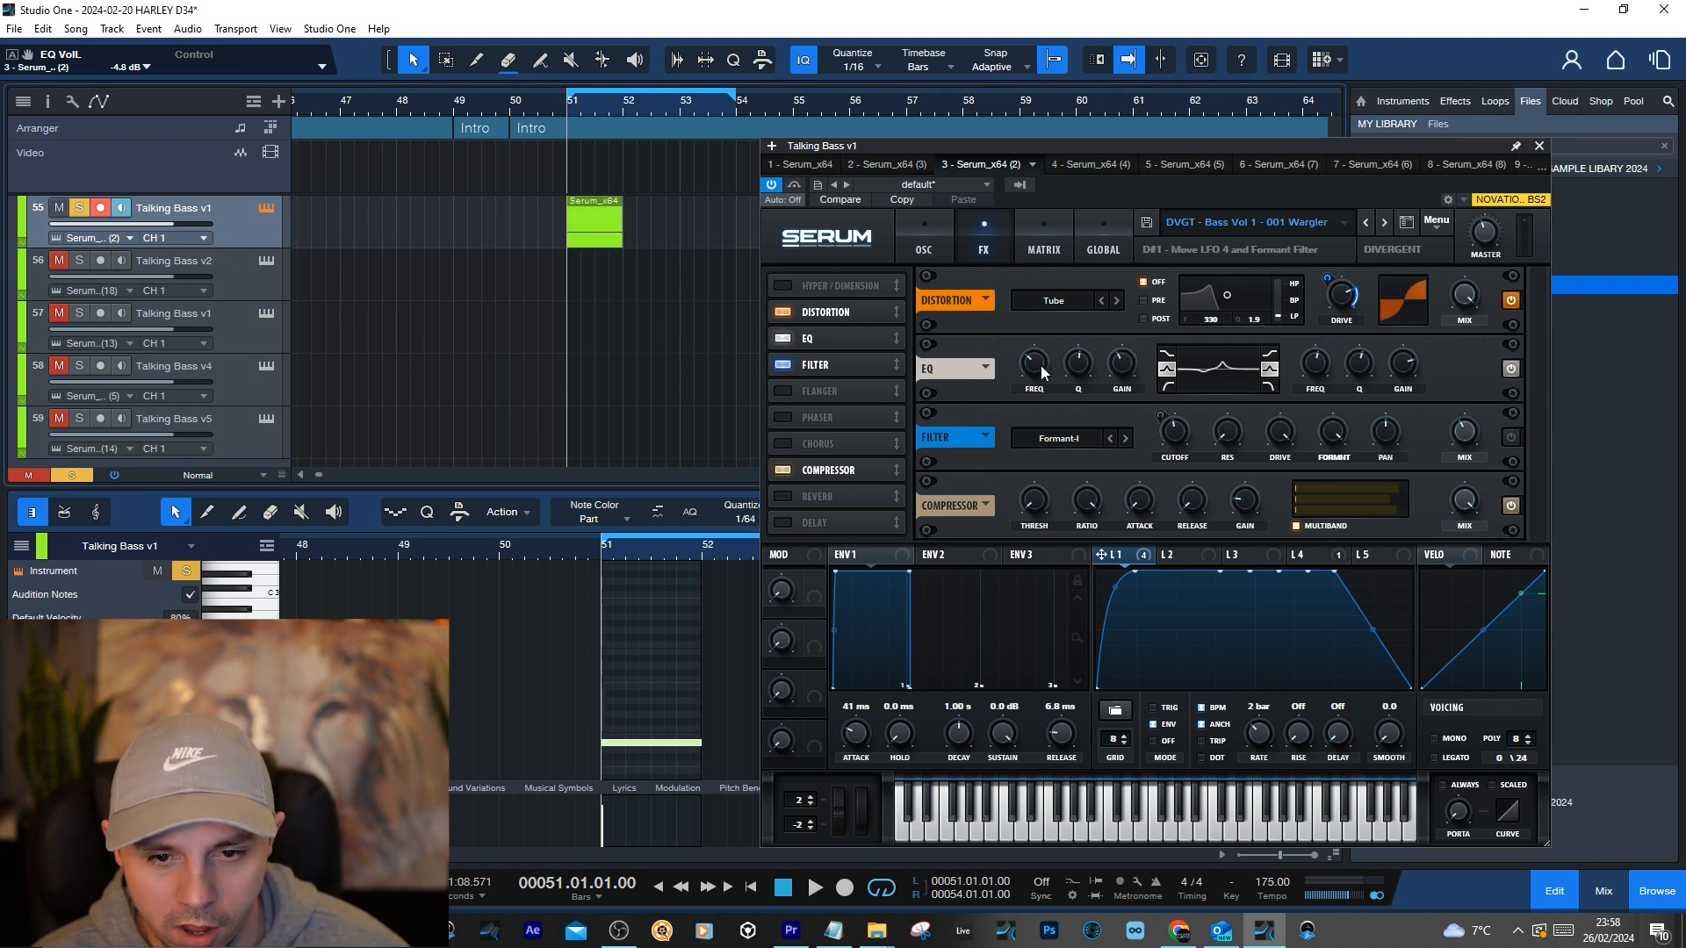
mouse_move(1043, 367)
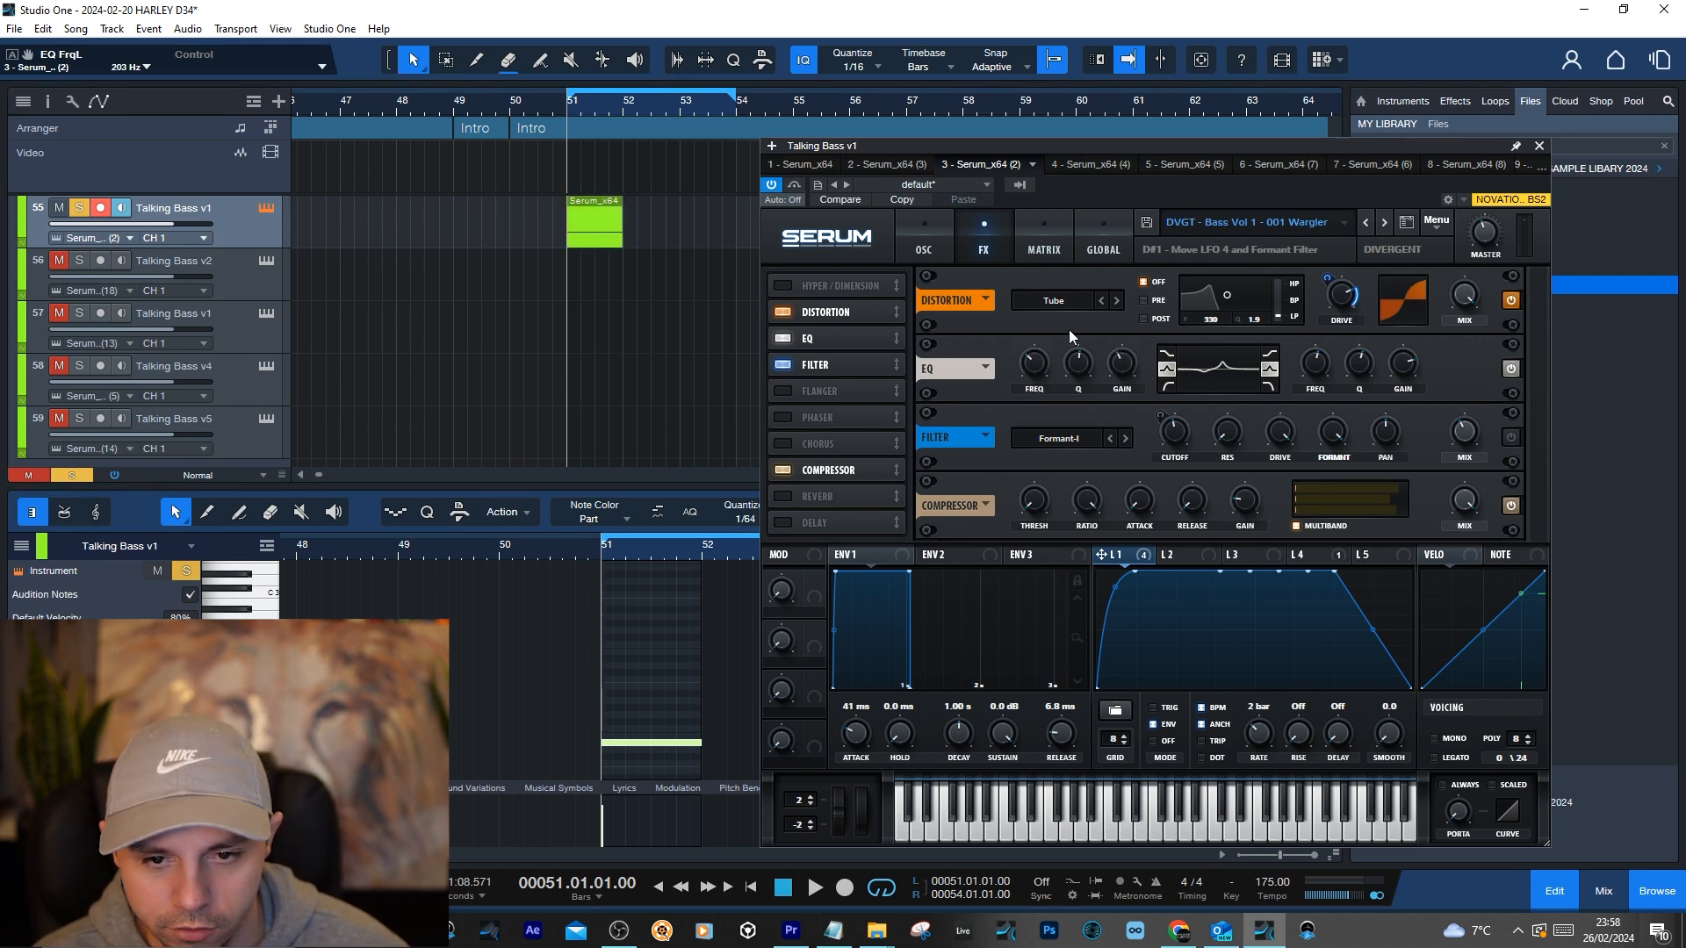
key(space)
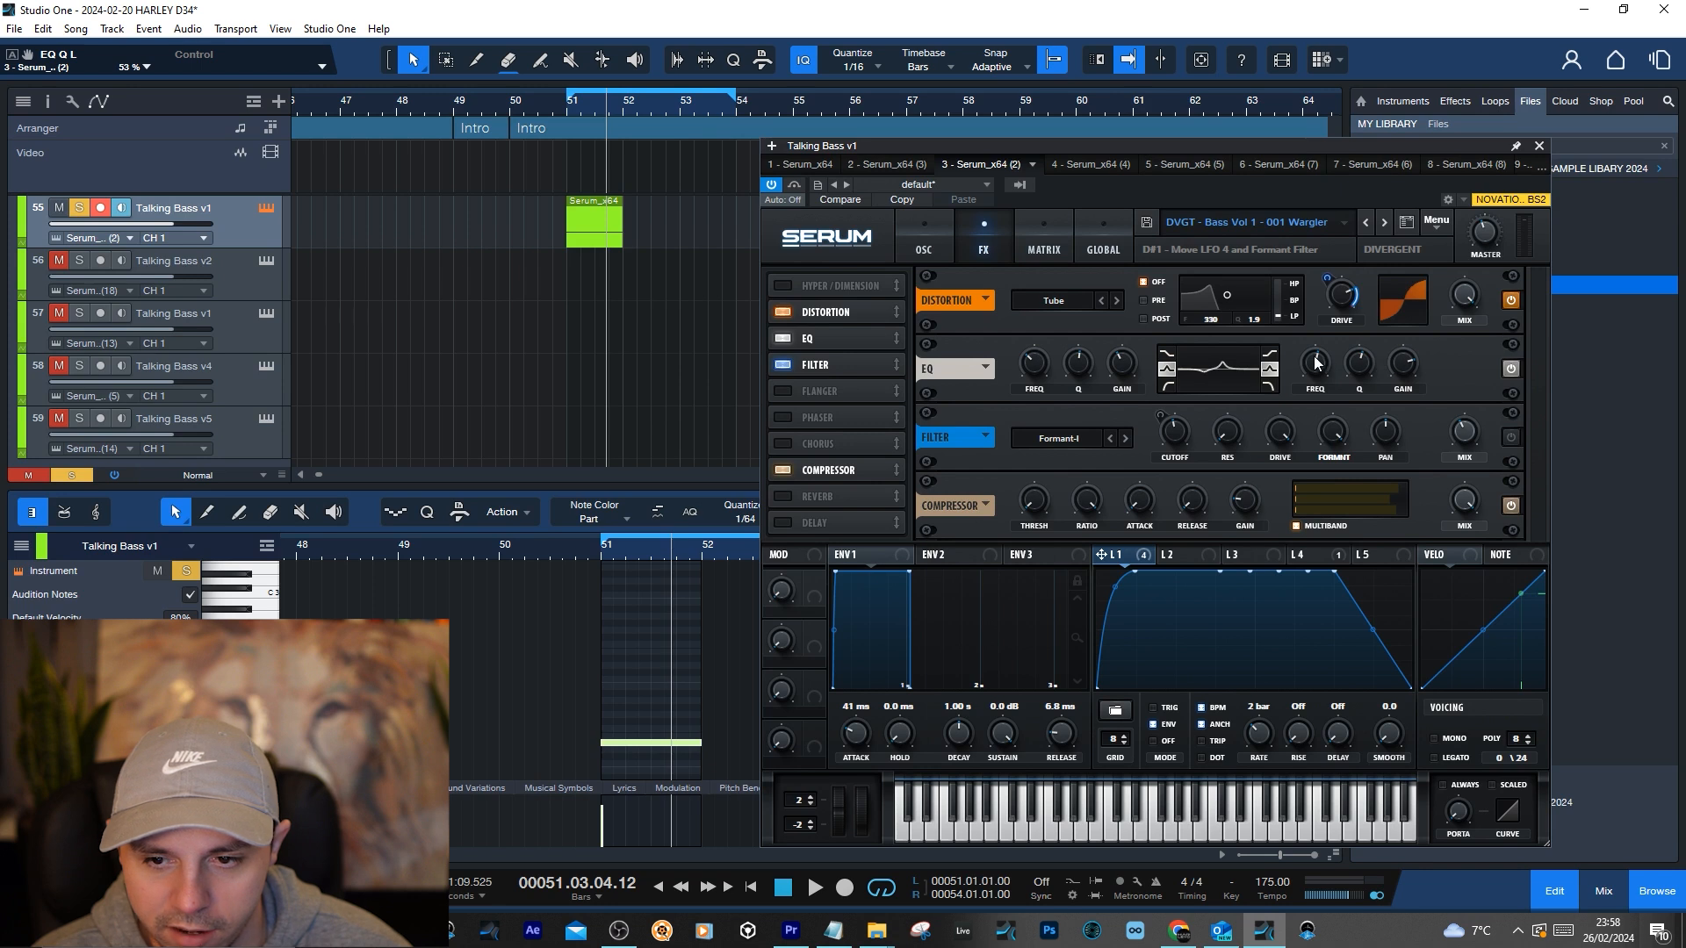
Check the EQ high band's gain, frequency and Q values, and audition the bass
click(1405, 365)
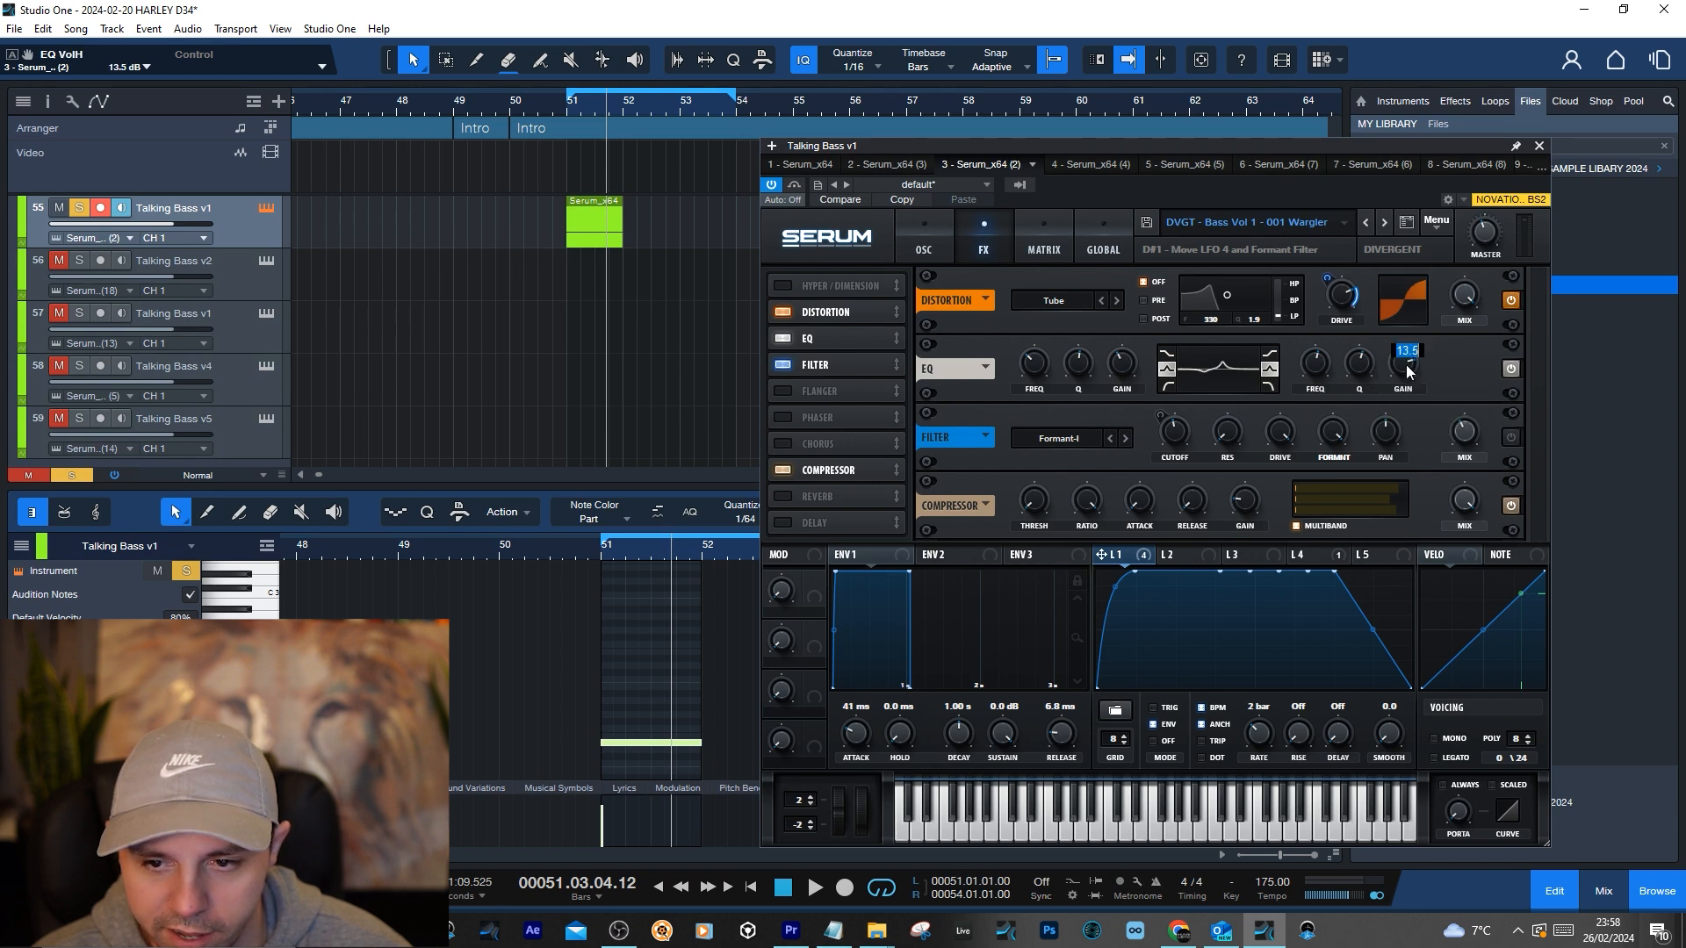
double_click(1315, 365)
click(1360, 367)
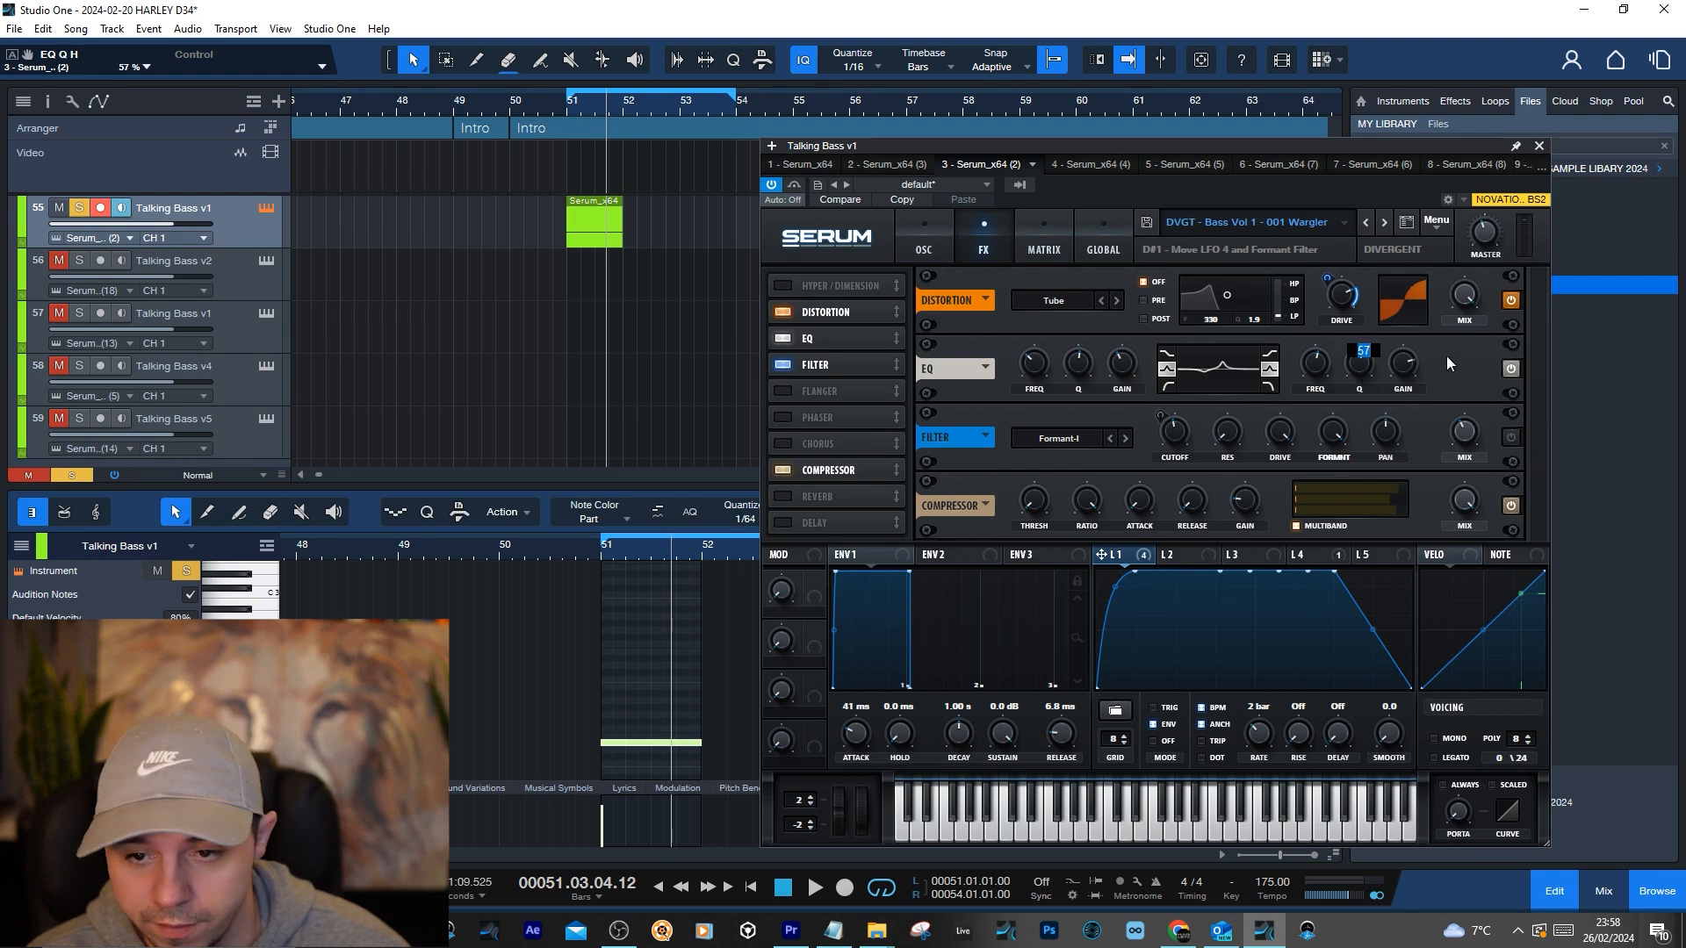
key(space)
key(space)
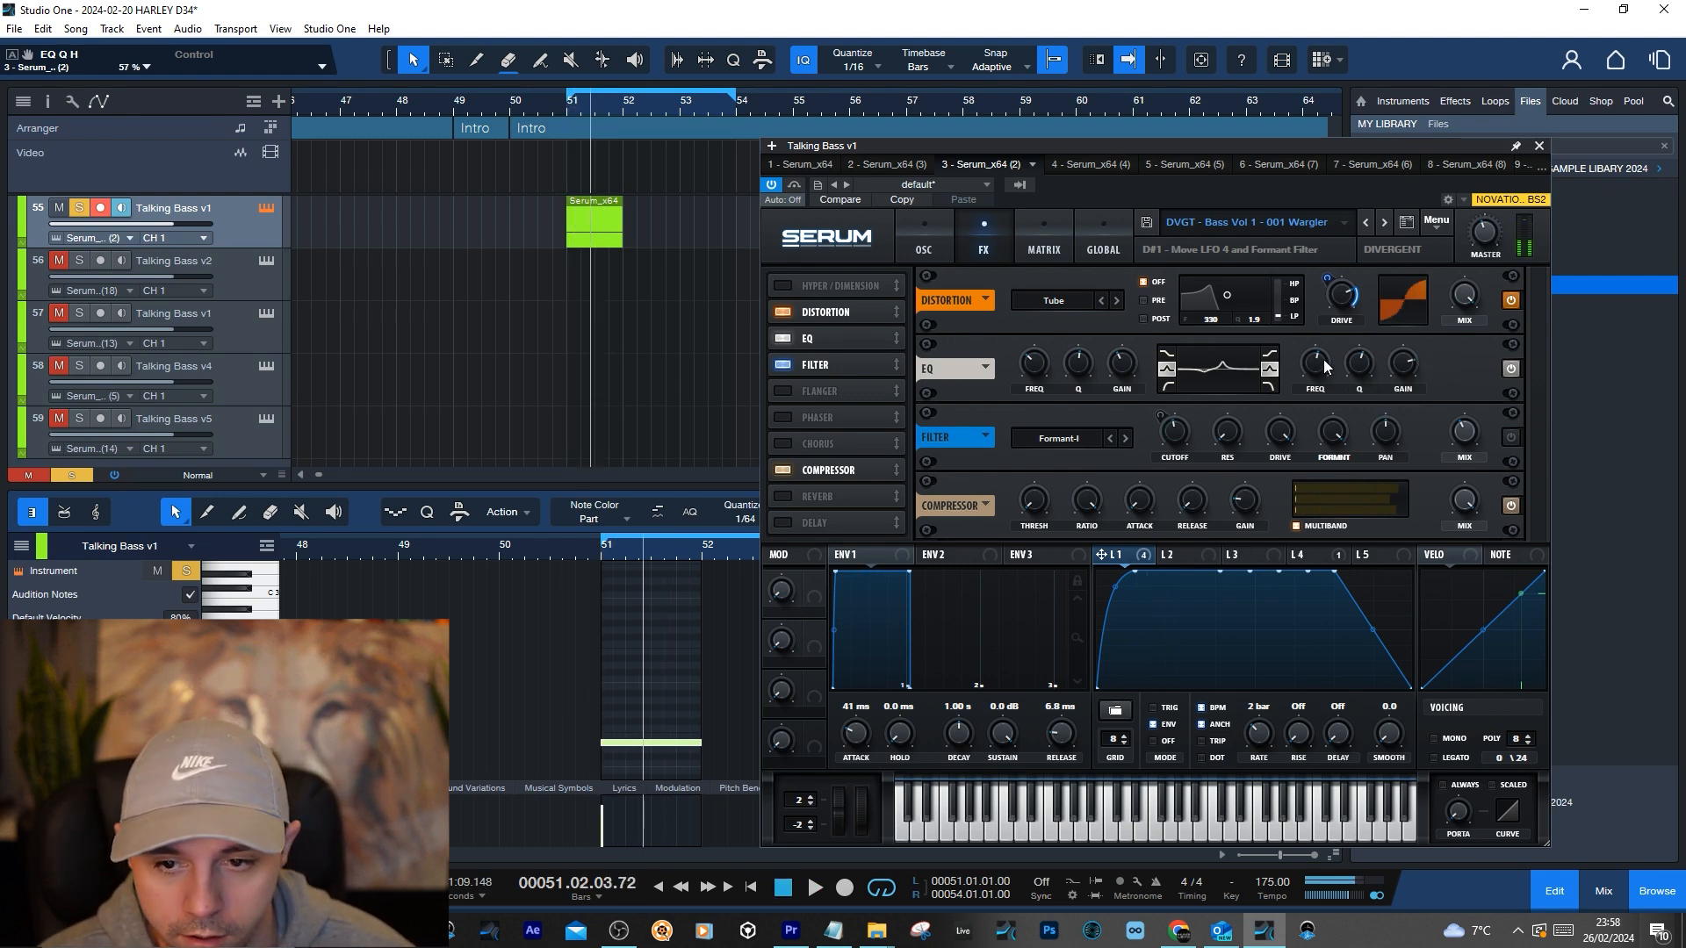
Try the EQ's high-band frequency at 486 Hz, audition the bass, and undo the change
mouse_move(1317, 369)
drag(1317, 369, 1322, 389)
key(space)
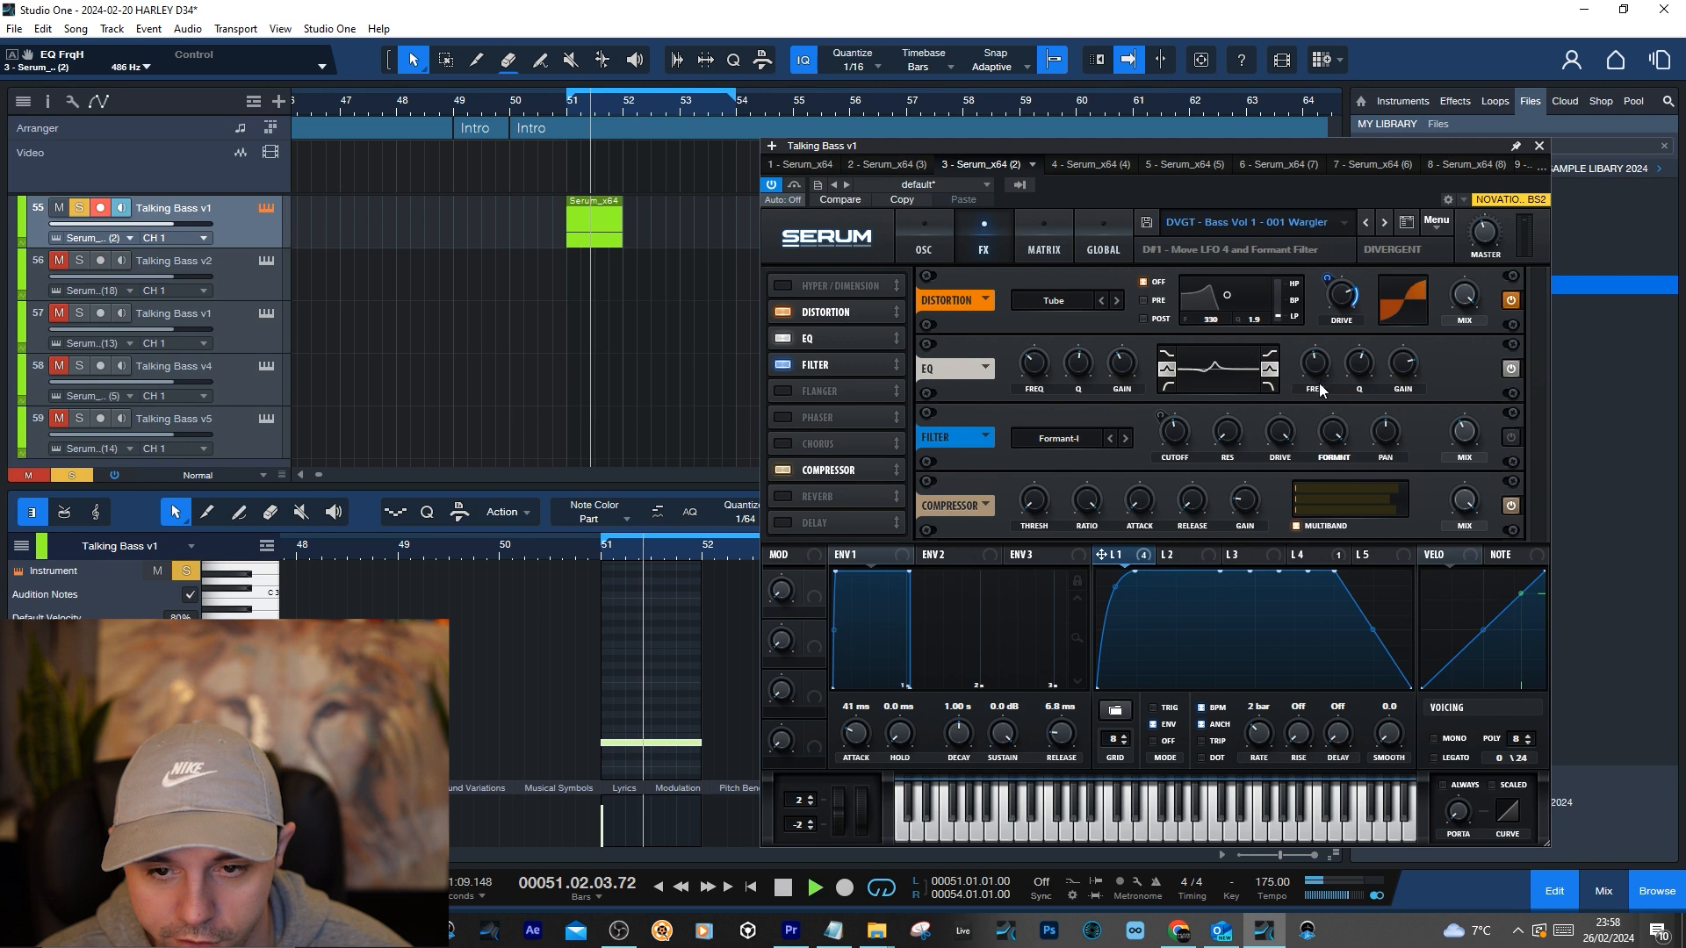
key(space)
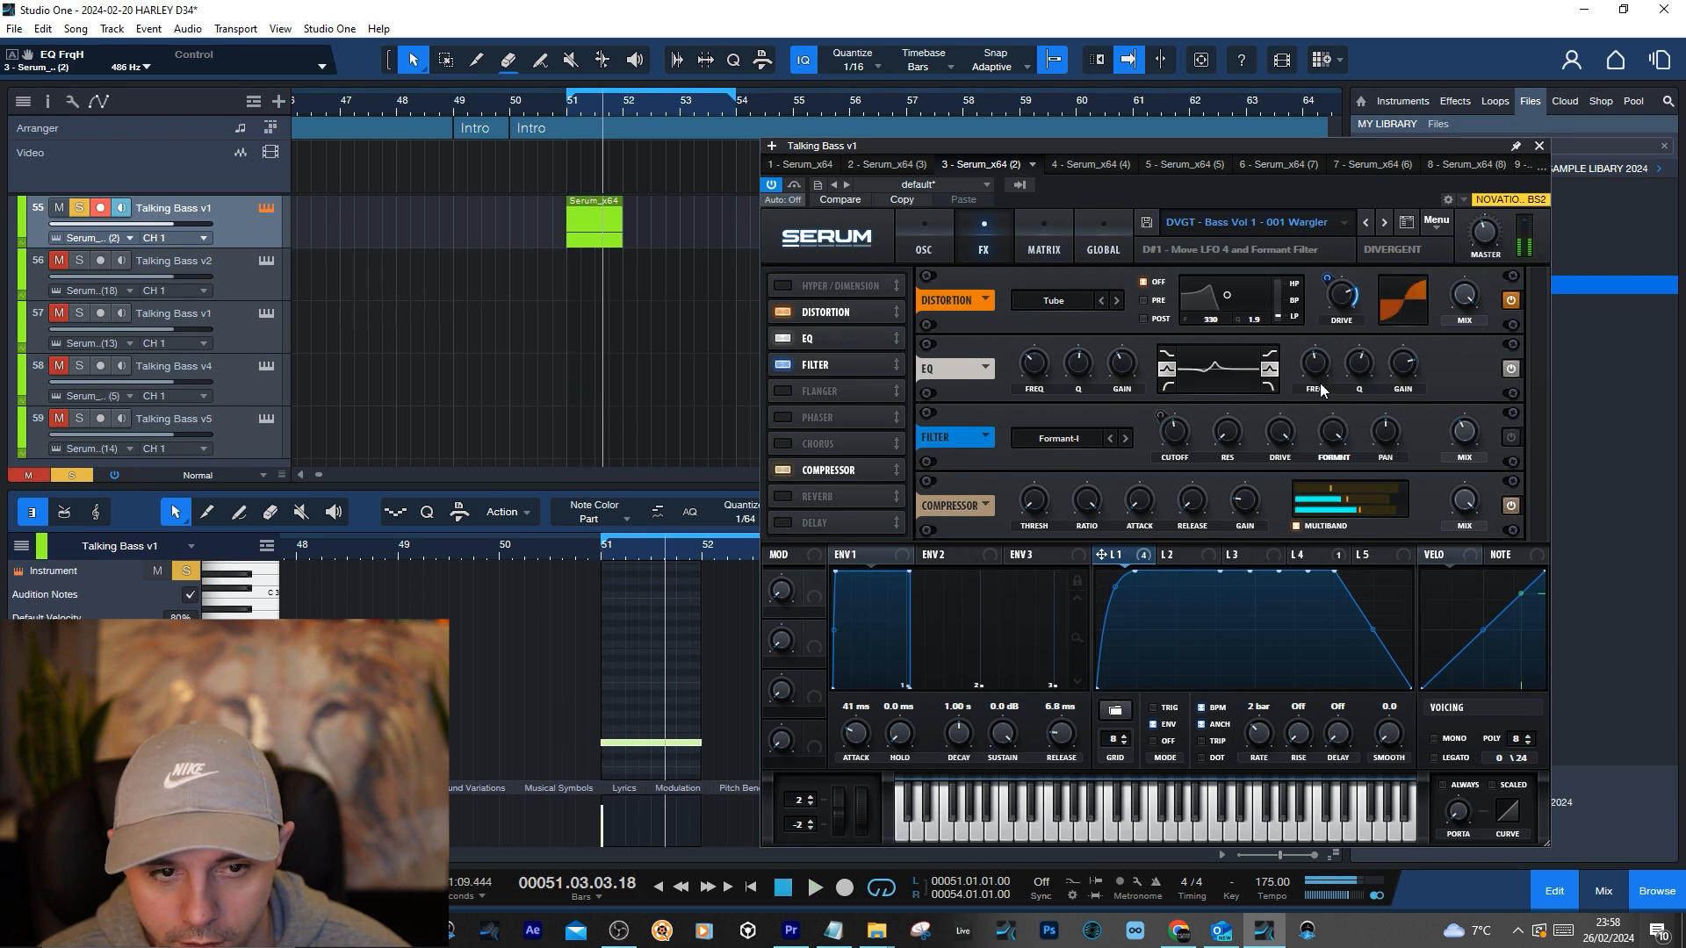
key(ctrl+z)
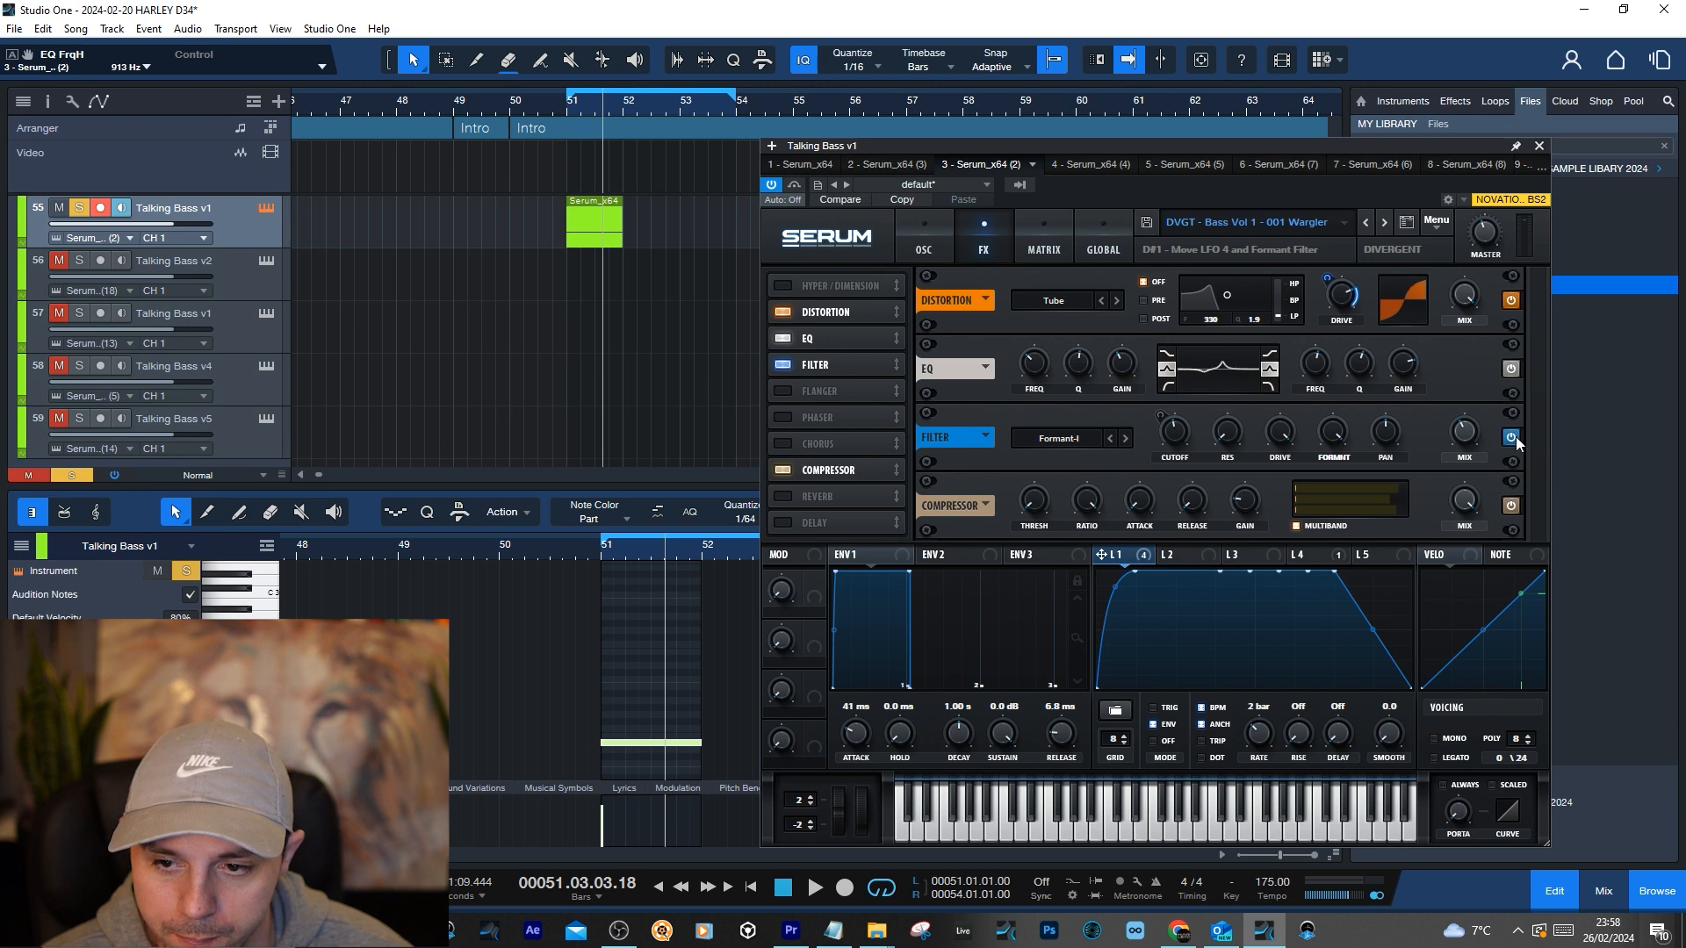
Check the Formant-I filter's cutoff and the LFO 4 shape and mode modulating it, and audition the bass
key(space)
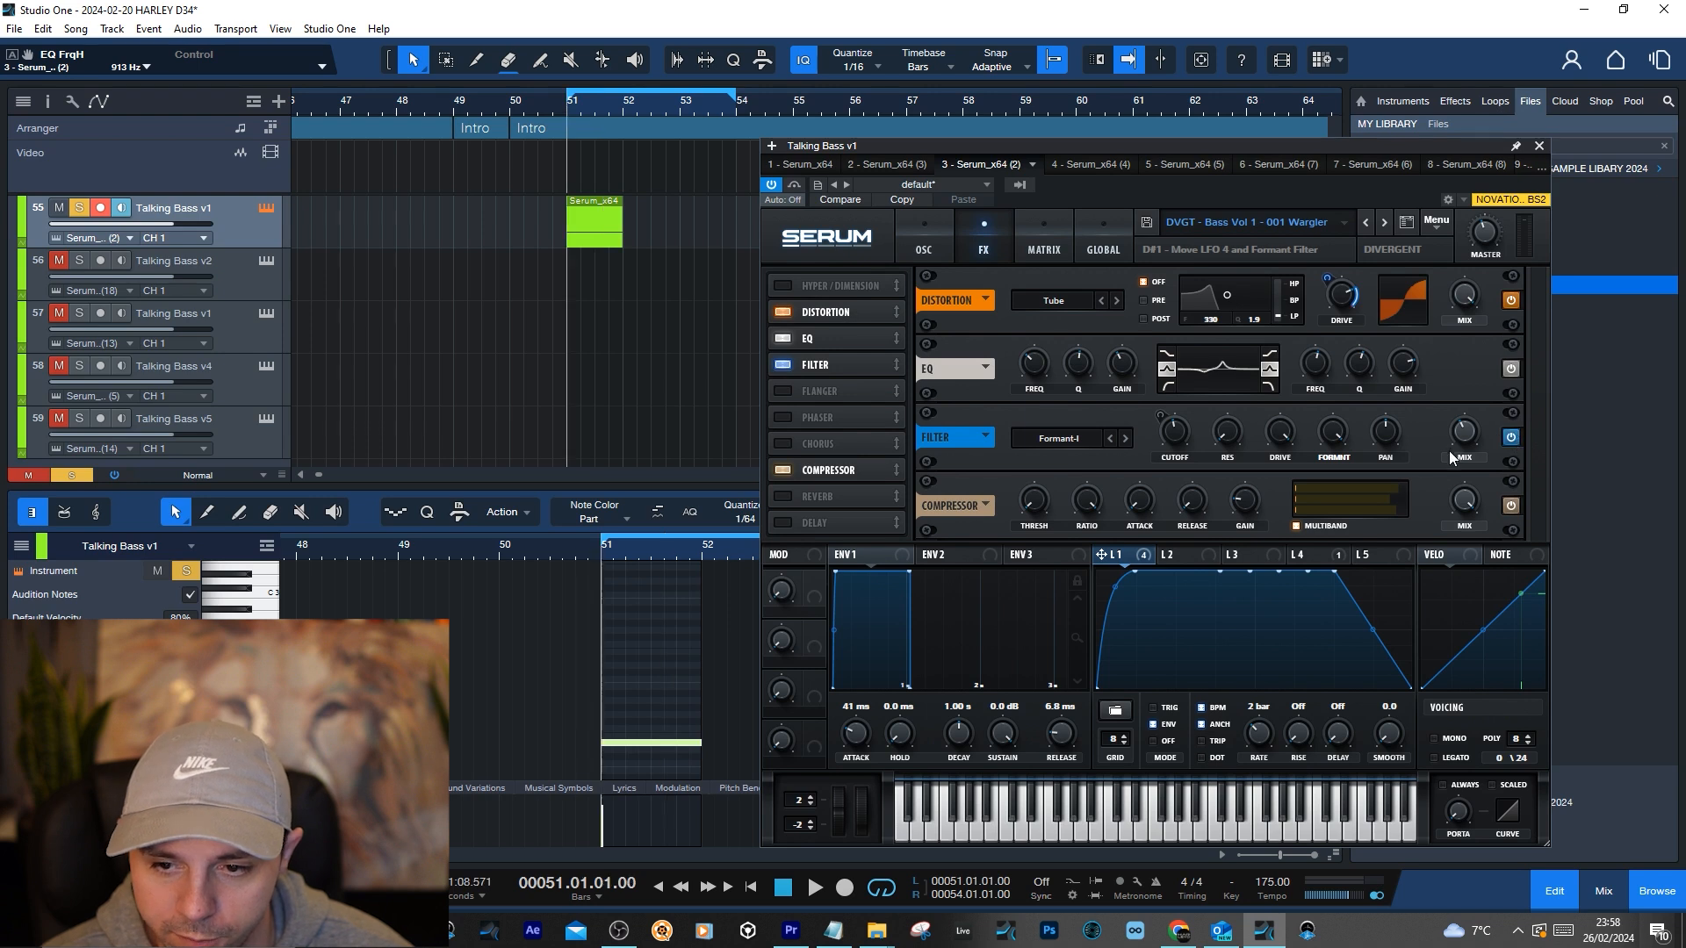
double_click(1173, 432)
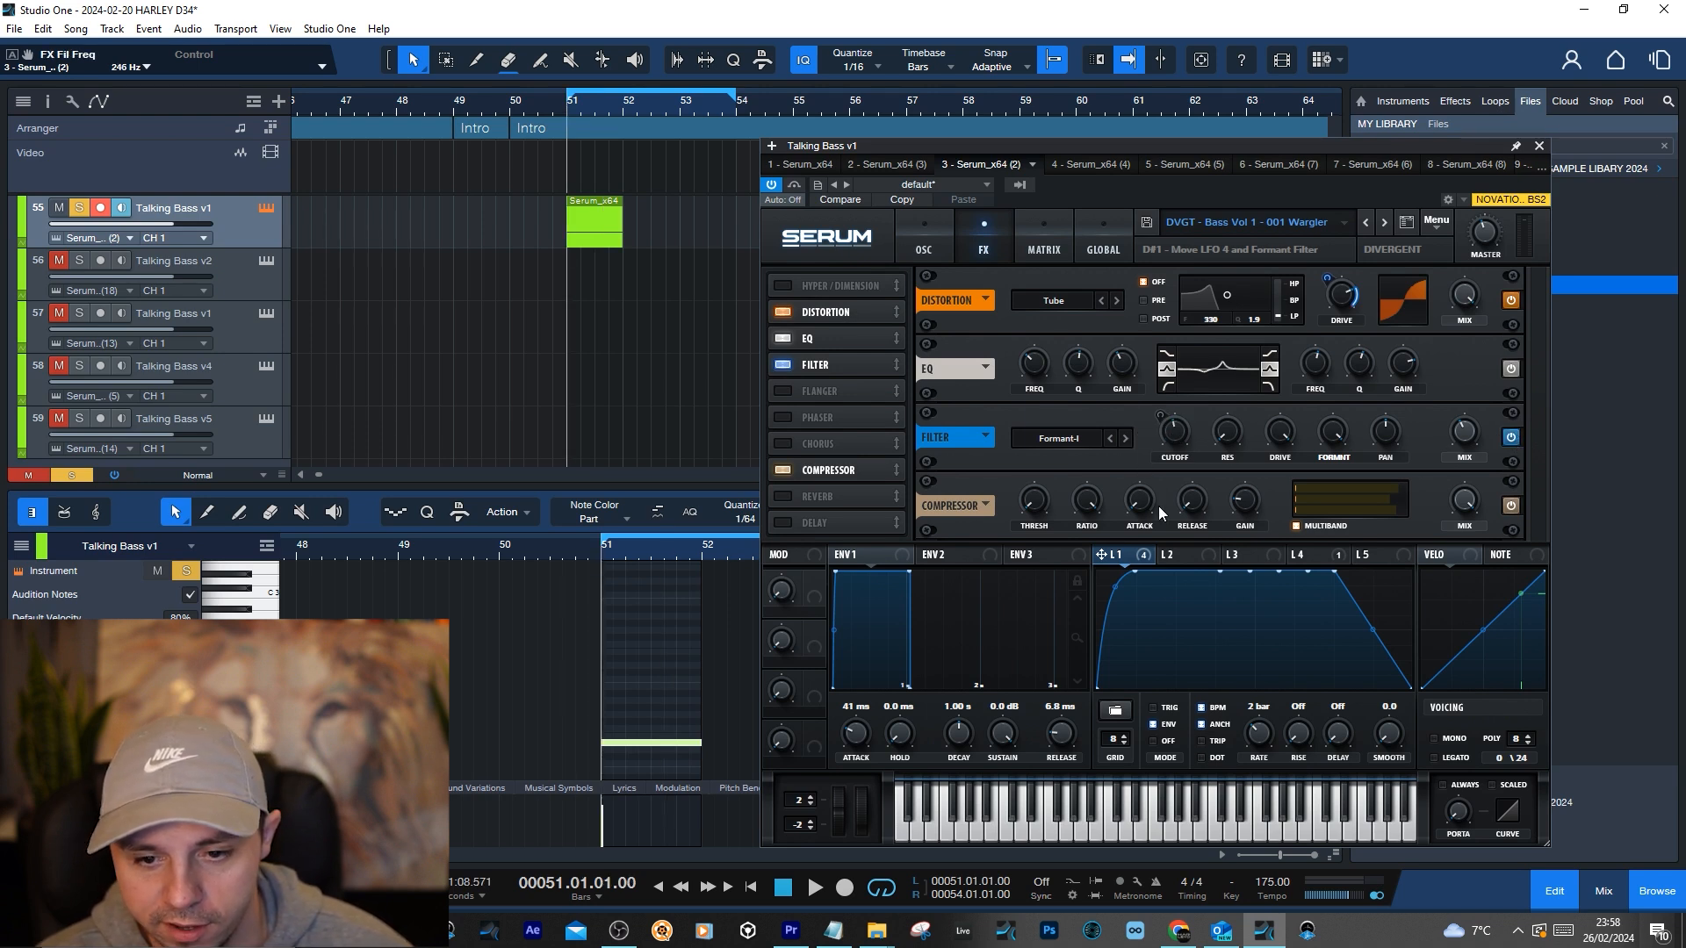
click(1313, 556)
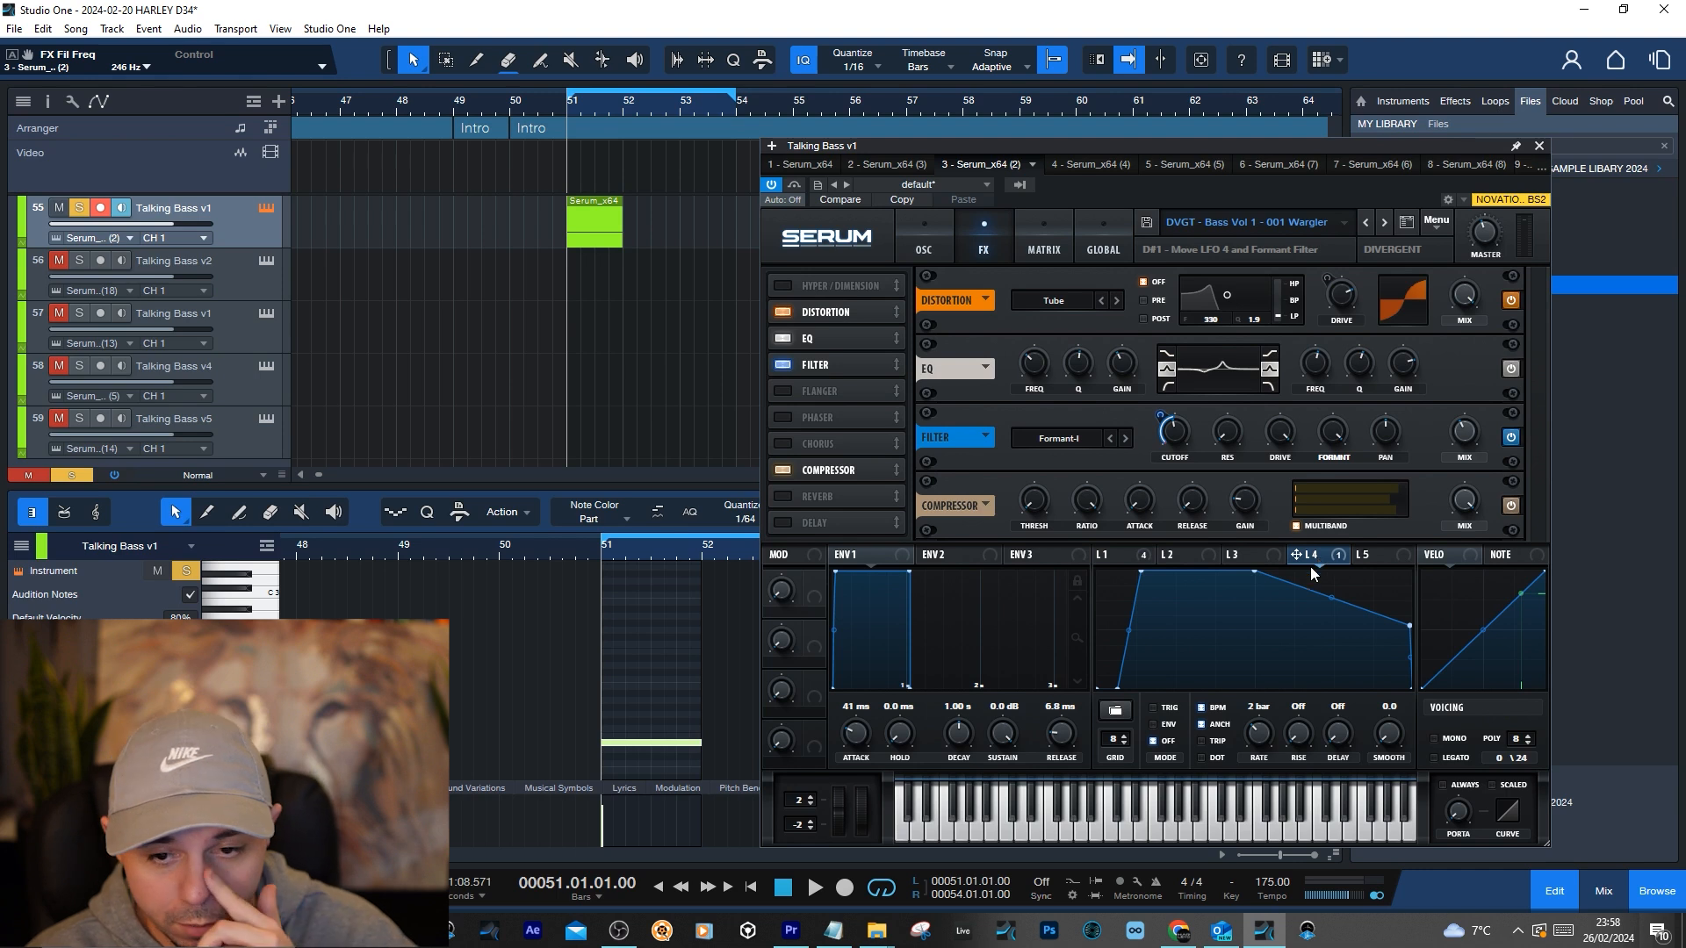
right_click(1174, 432)
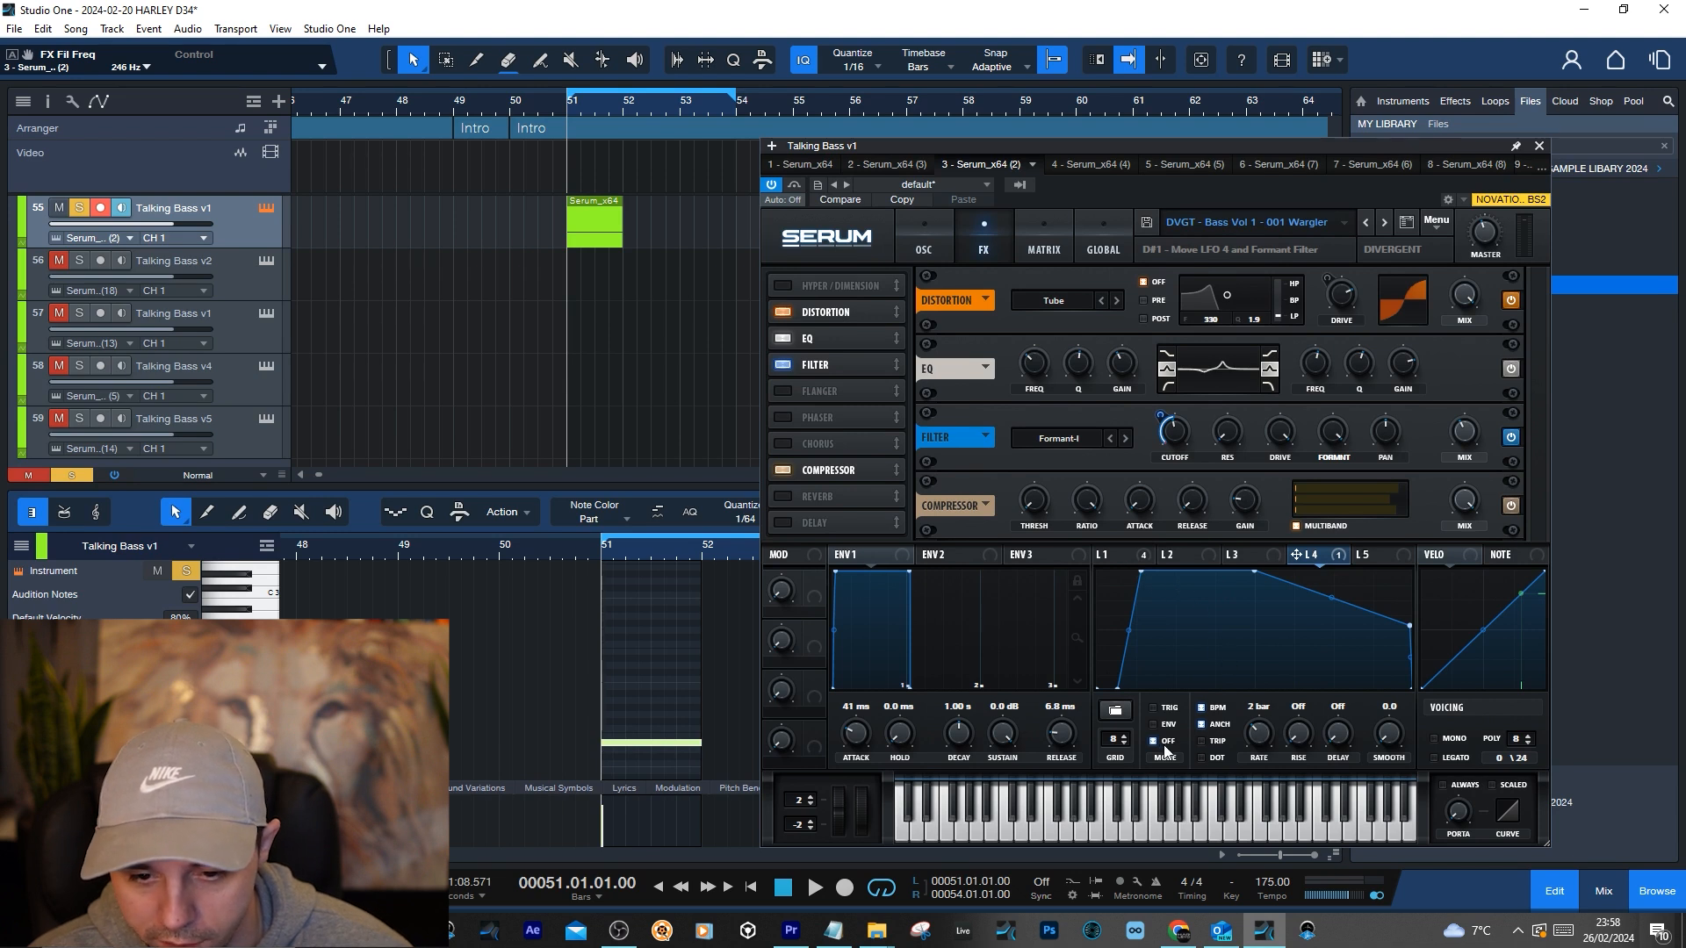
mouse_move(1165, 751)
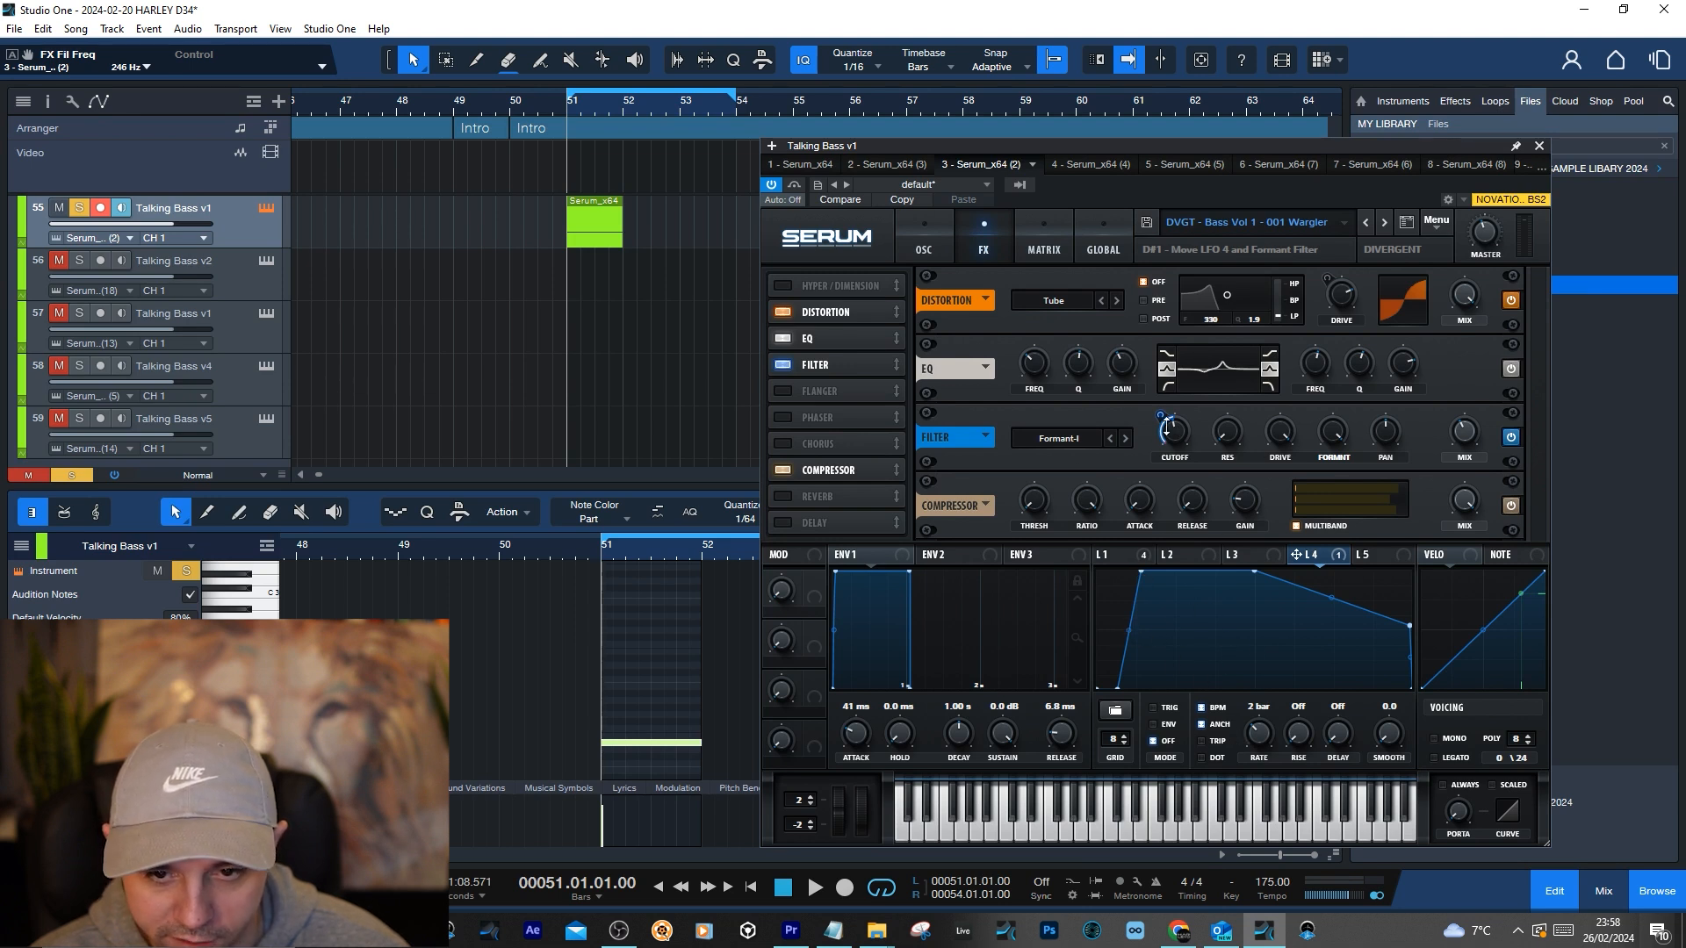
key(space)
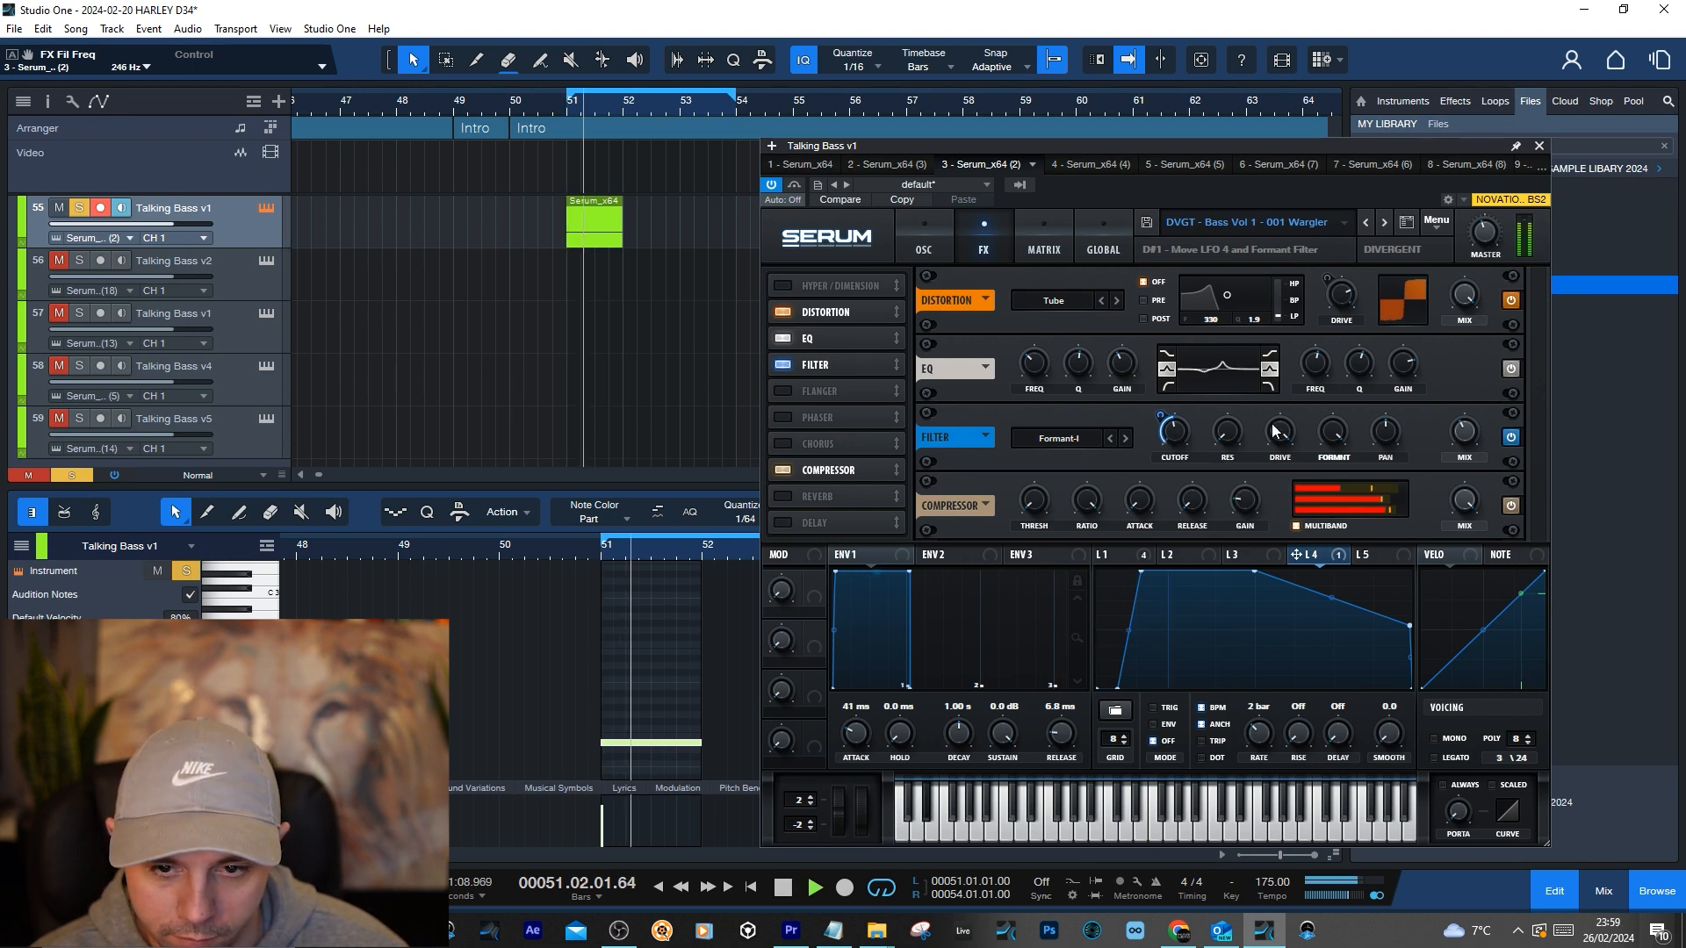
key(space)
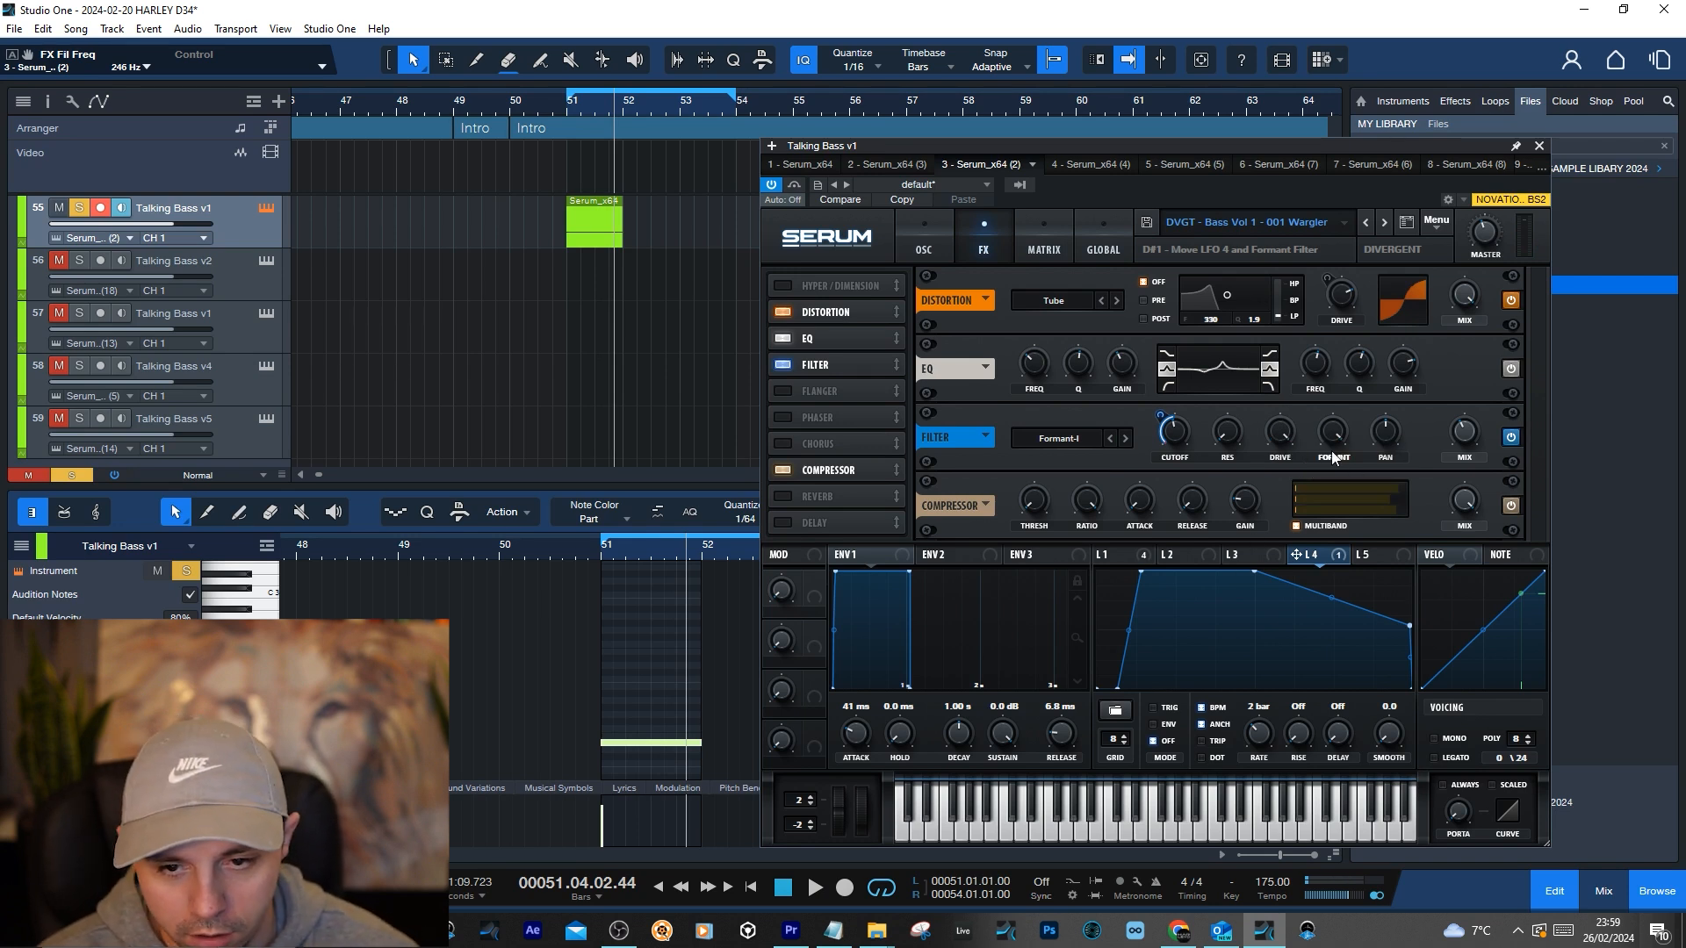
Check the filter's formant and mix amounts, try the formant at 66% while auditioning the bass, and restore it to 100%
click(1237, 440)
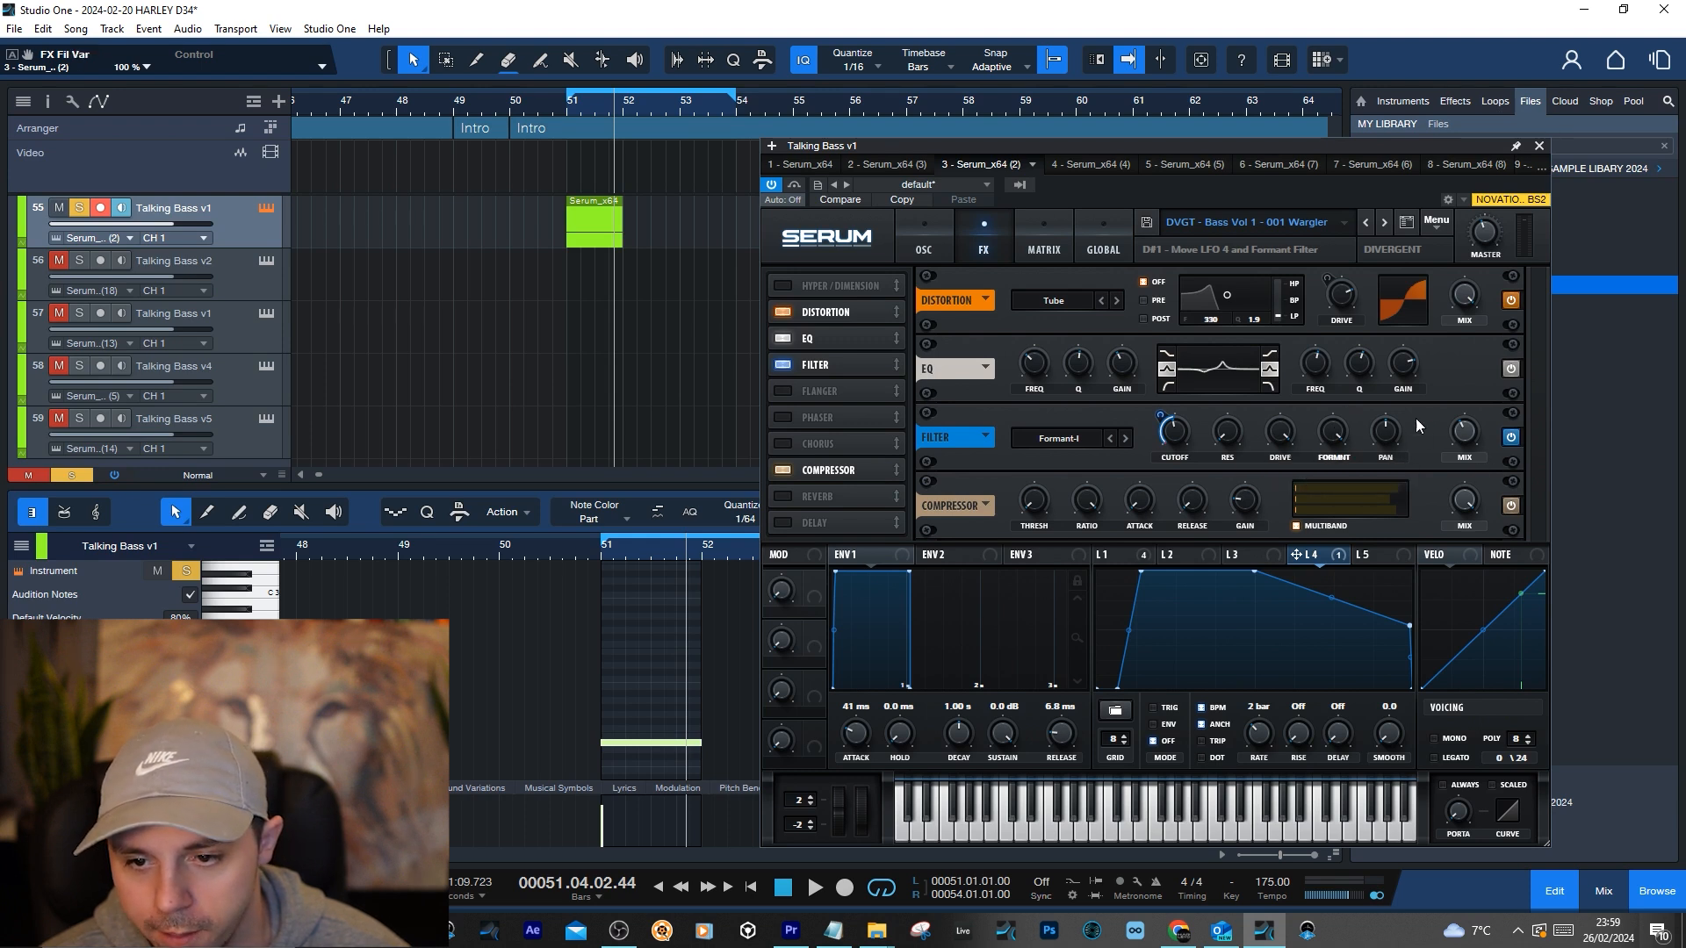
click(1464, 439)
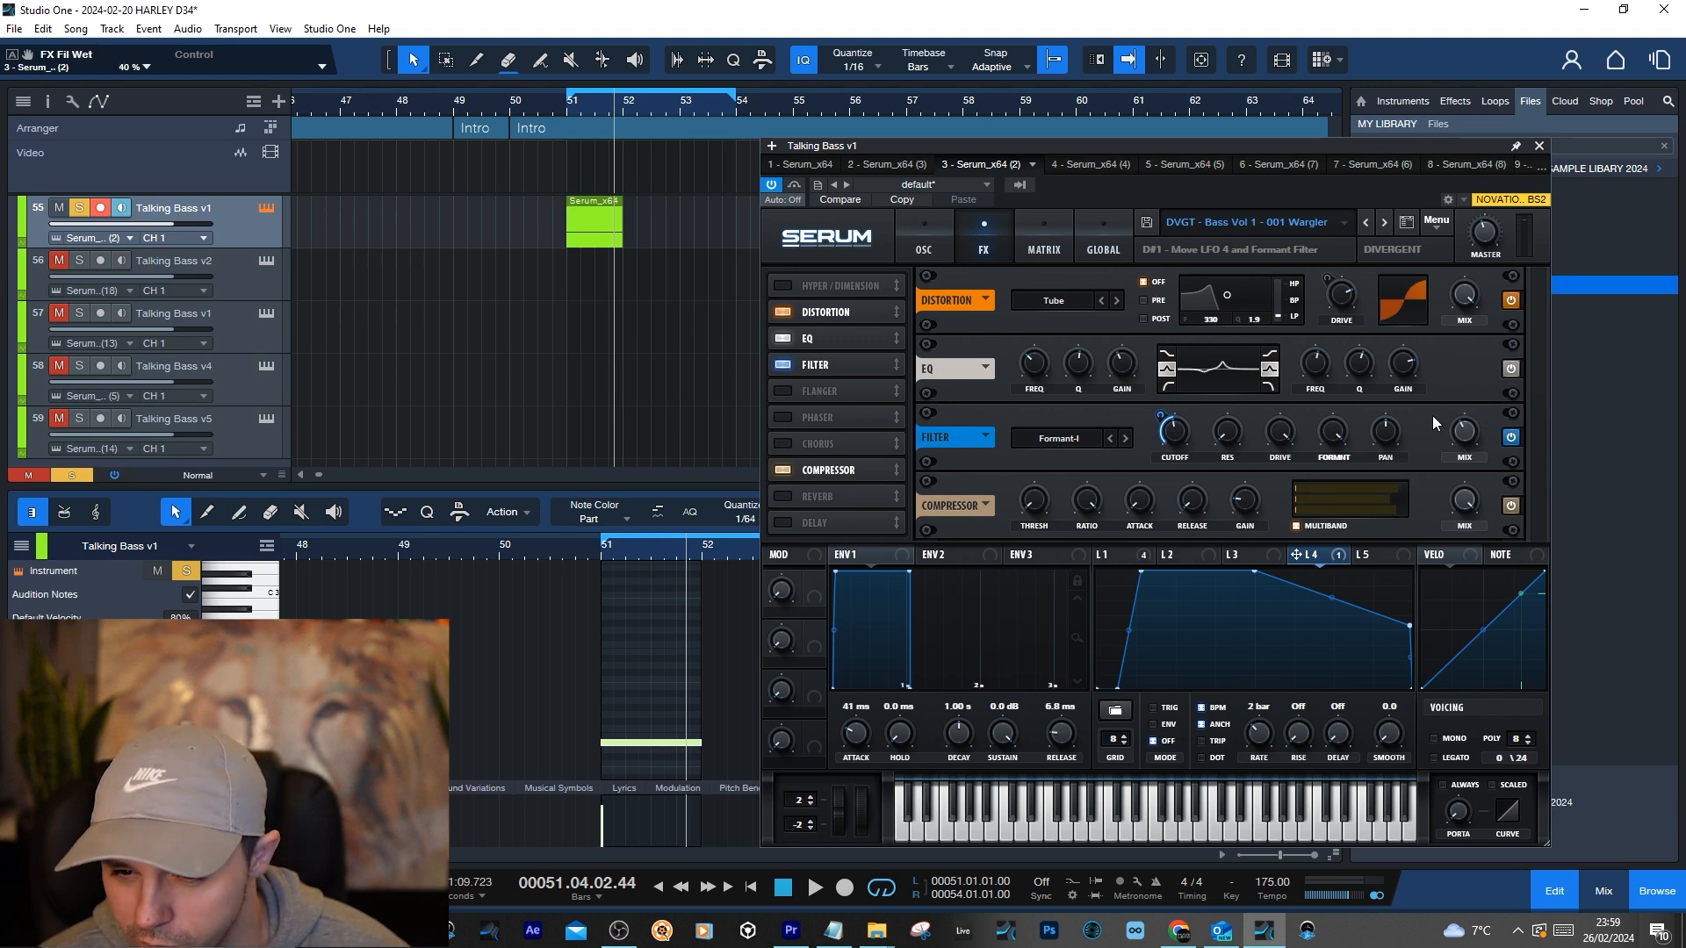
drag(1336, 441, 1339, 487)
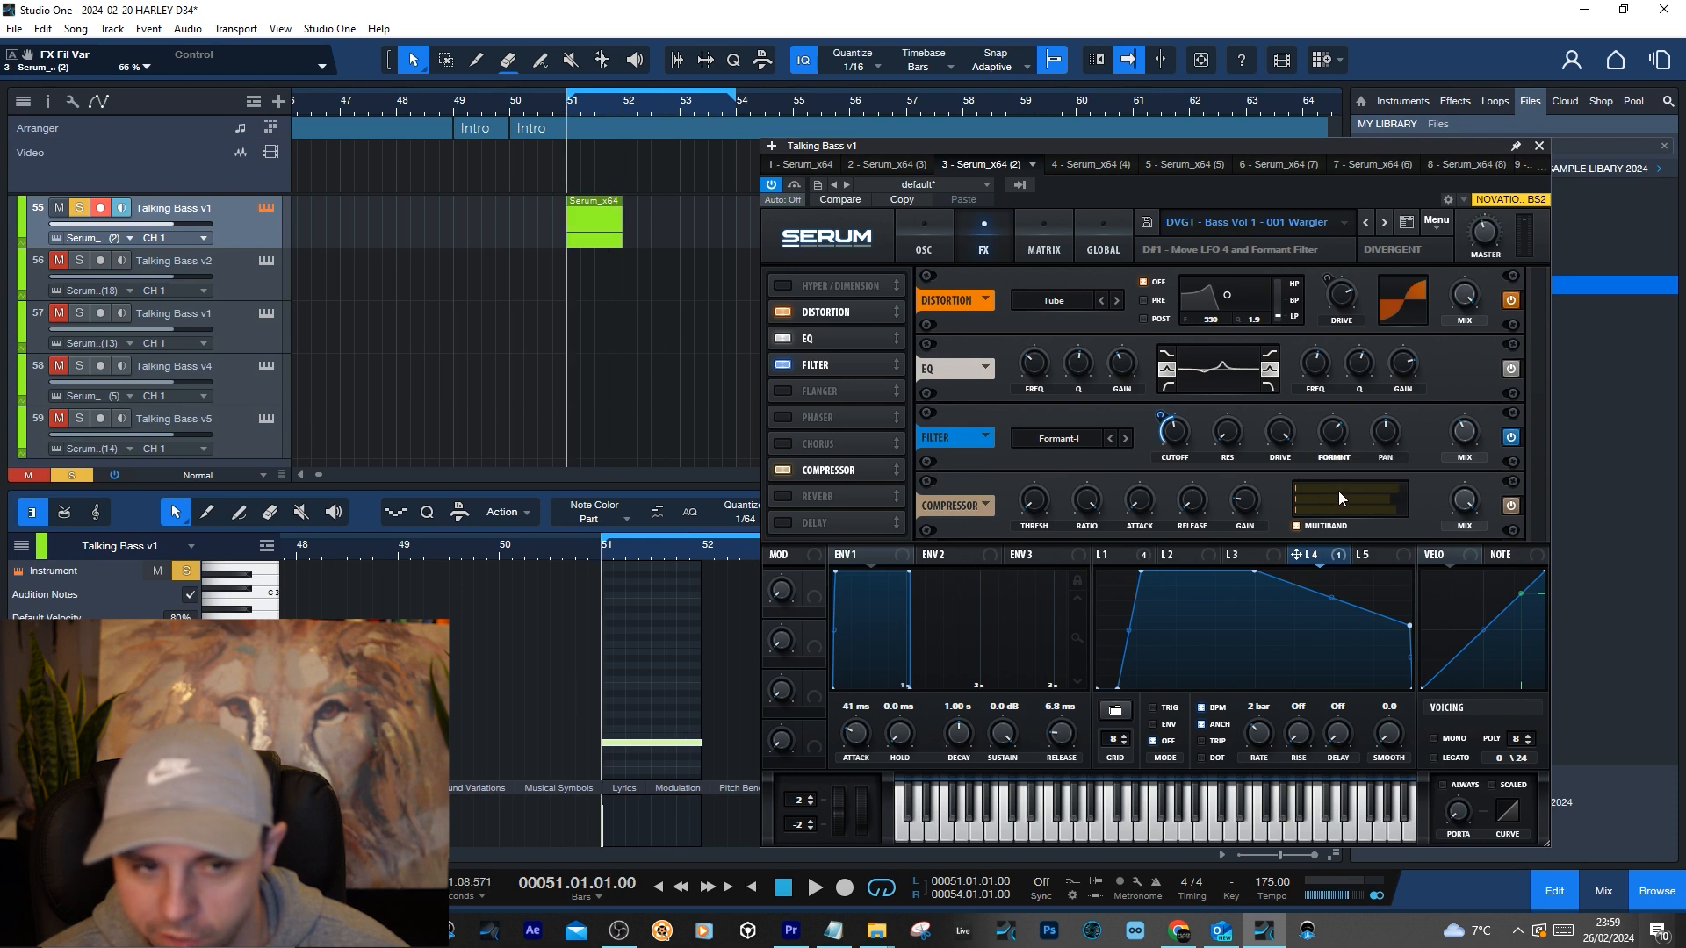
key(space)
key(space)
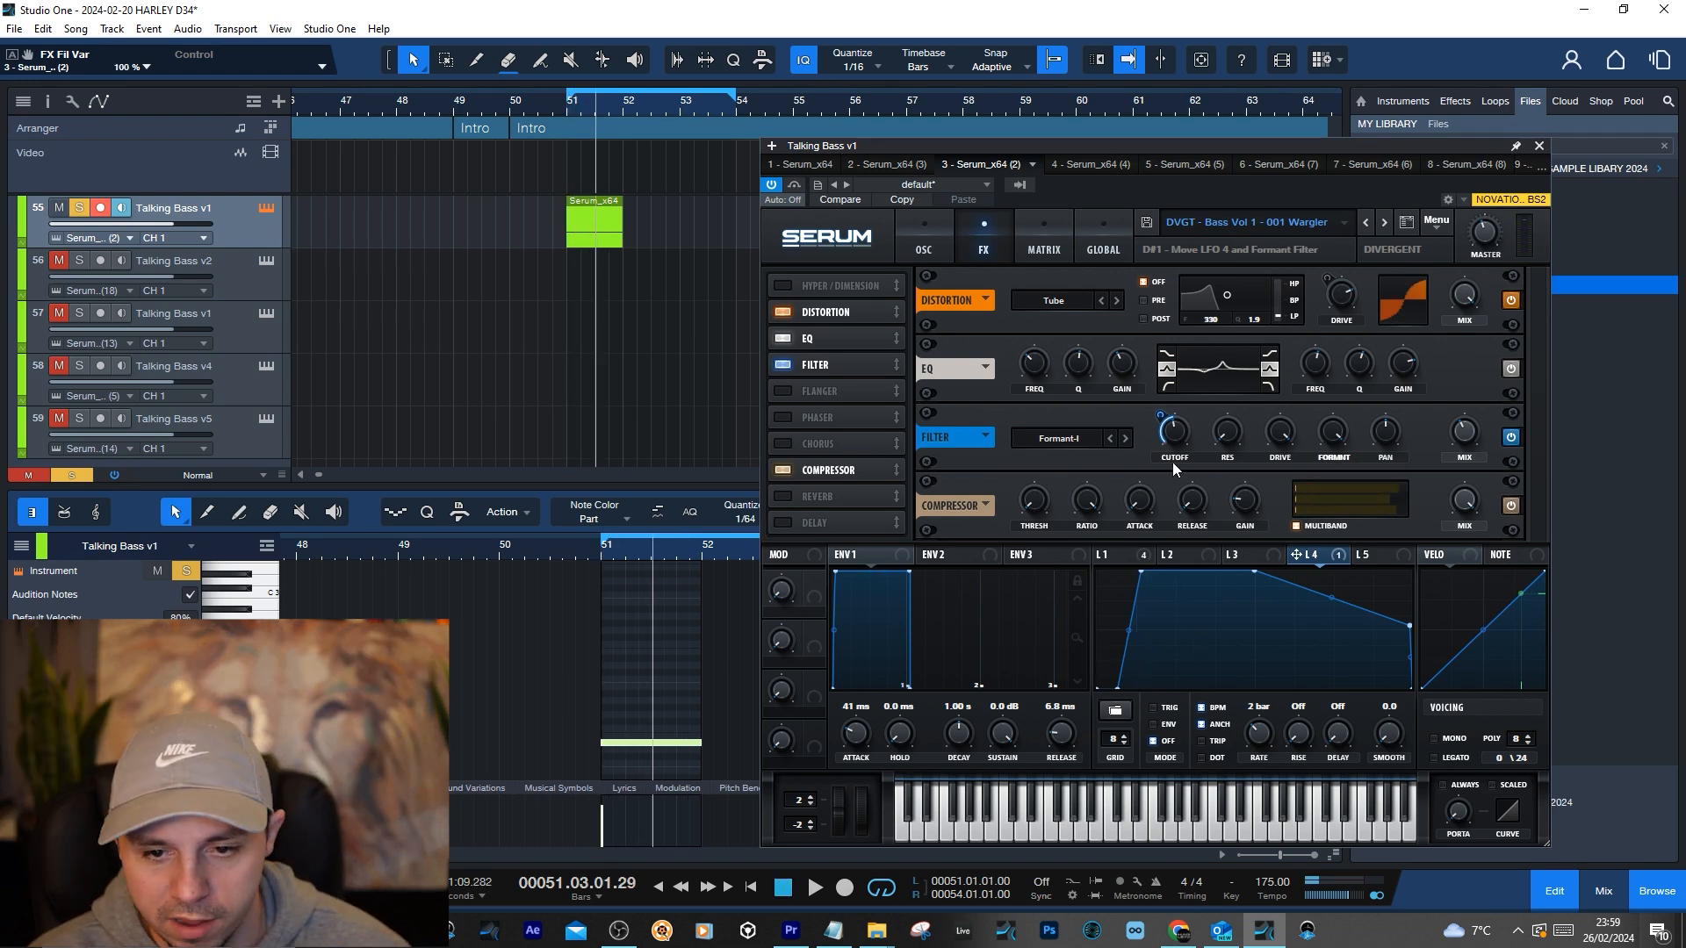
Try the LFO 4 modulation amount on the filter cutoff at -17, audition the bass, and restore it to -100
drag(1162, 415, 1183, 364)
key(space)
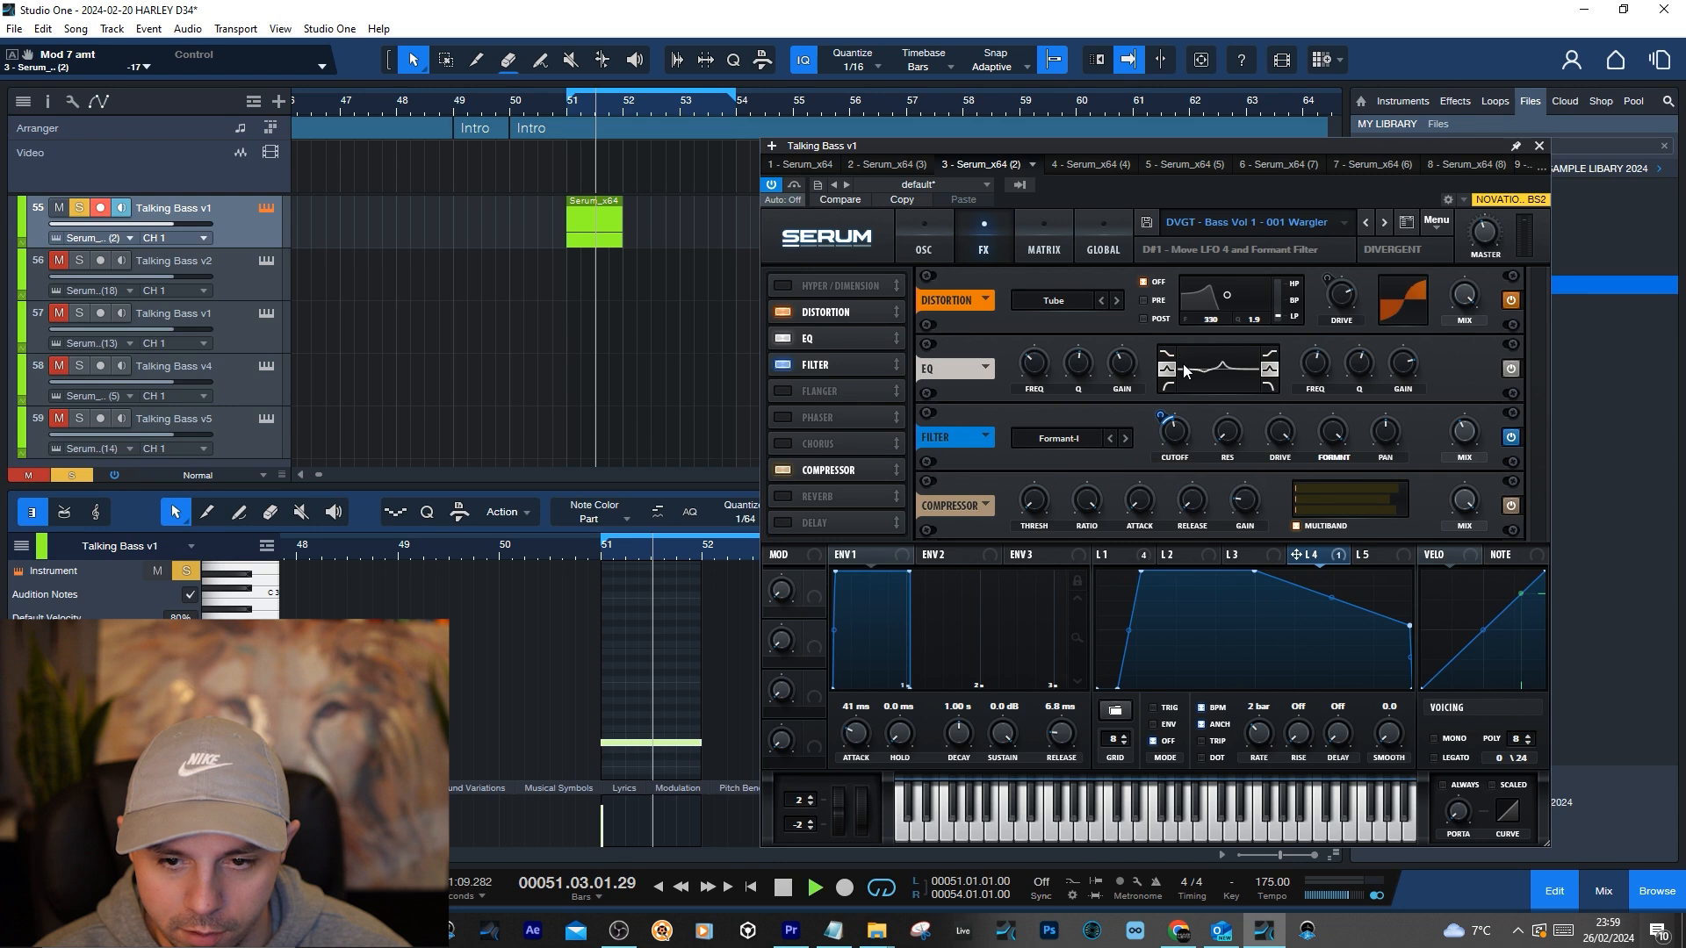
key(space)
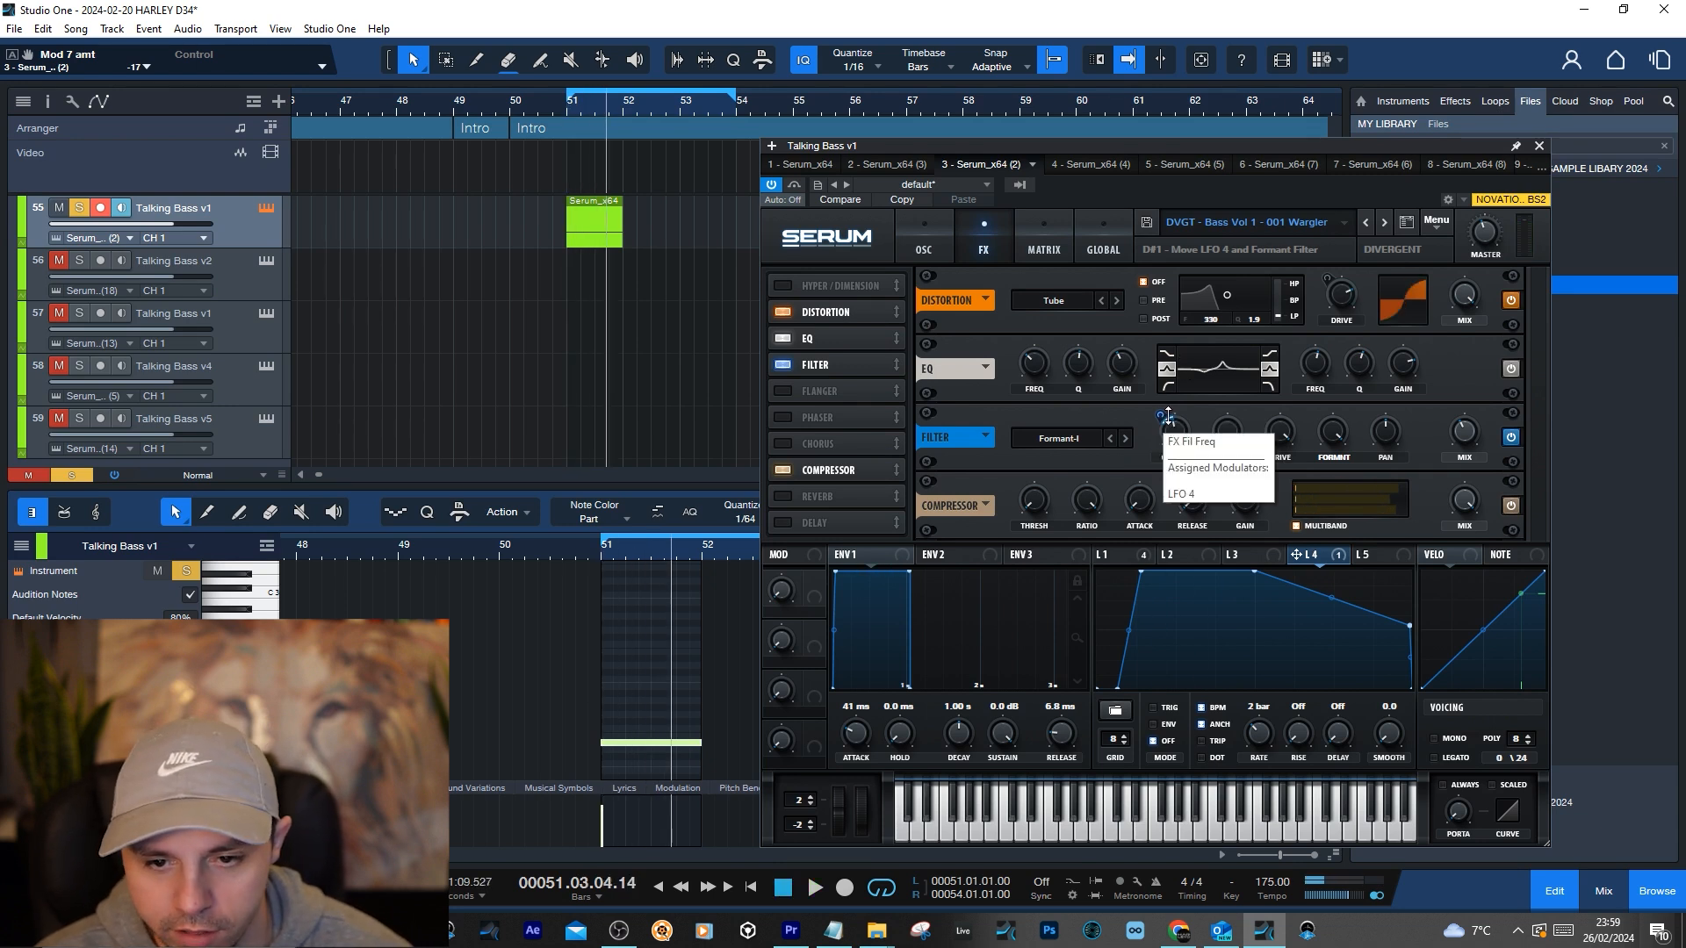
drag(1164, 414, 1178, 466)
key(space)
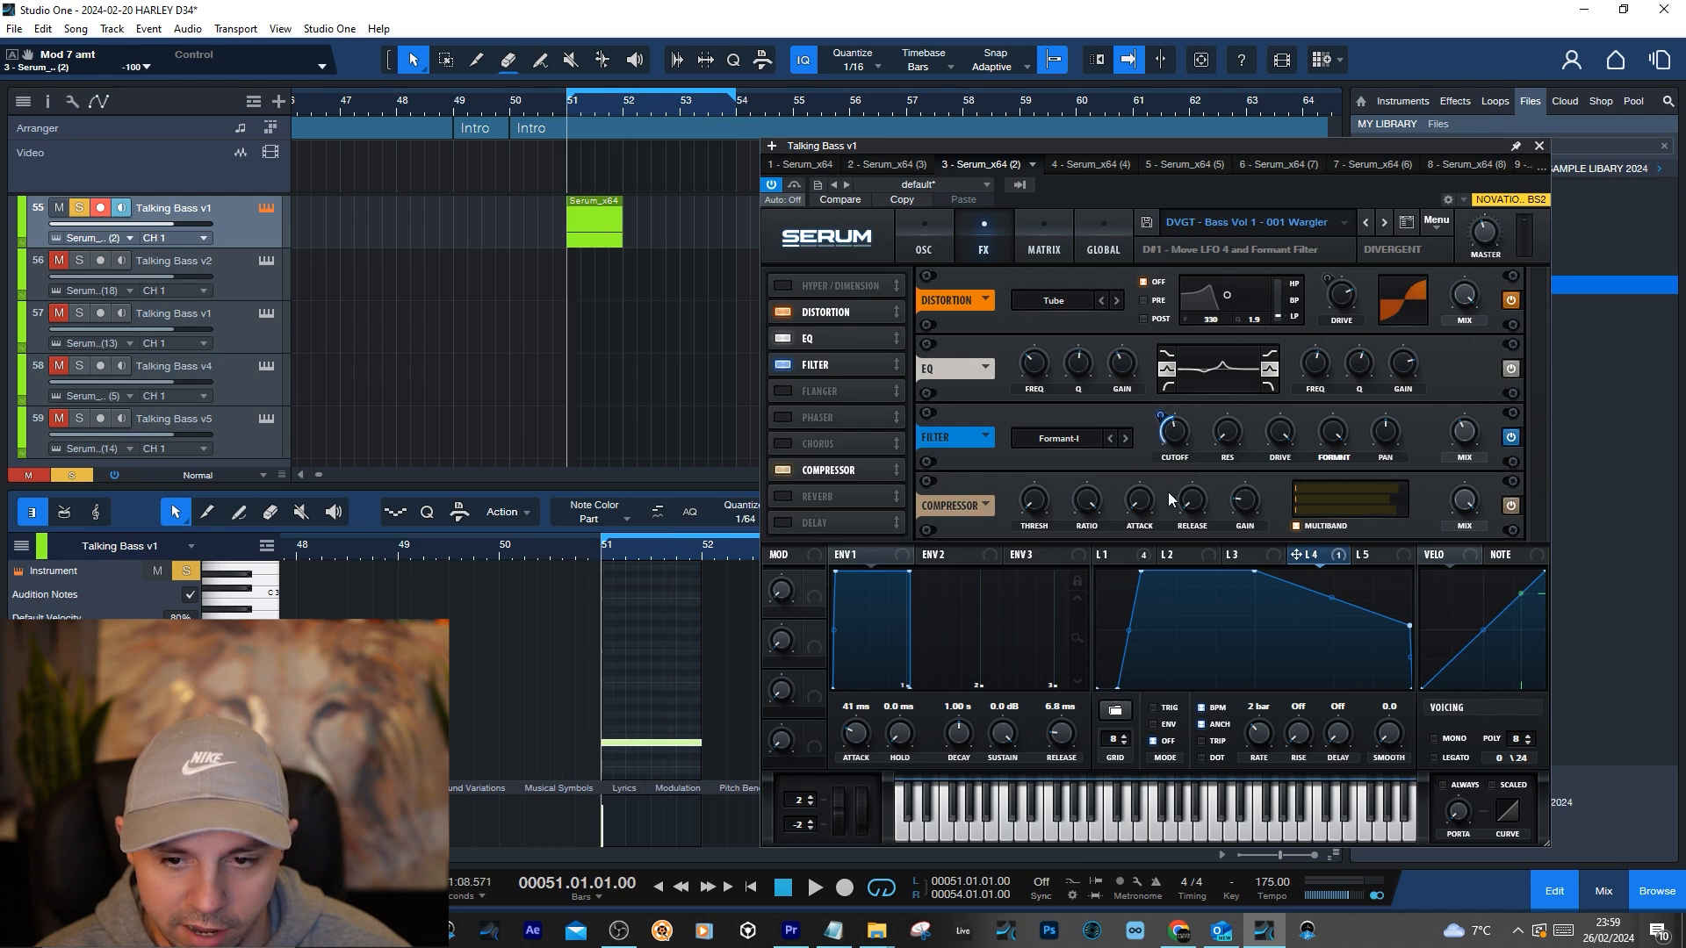
key(space)
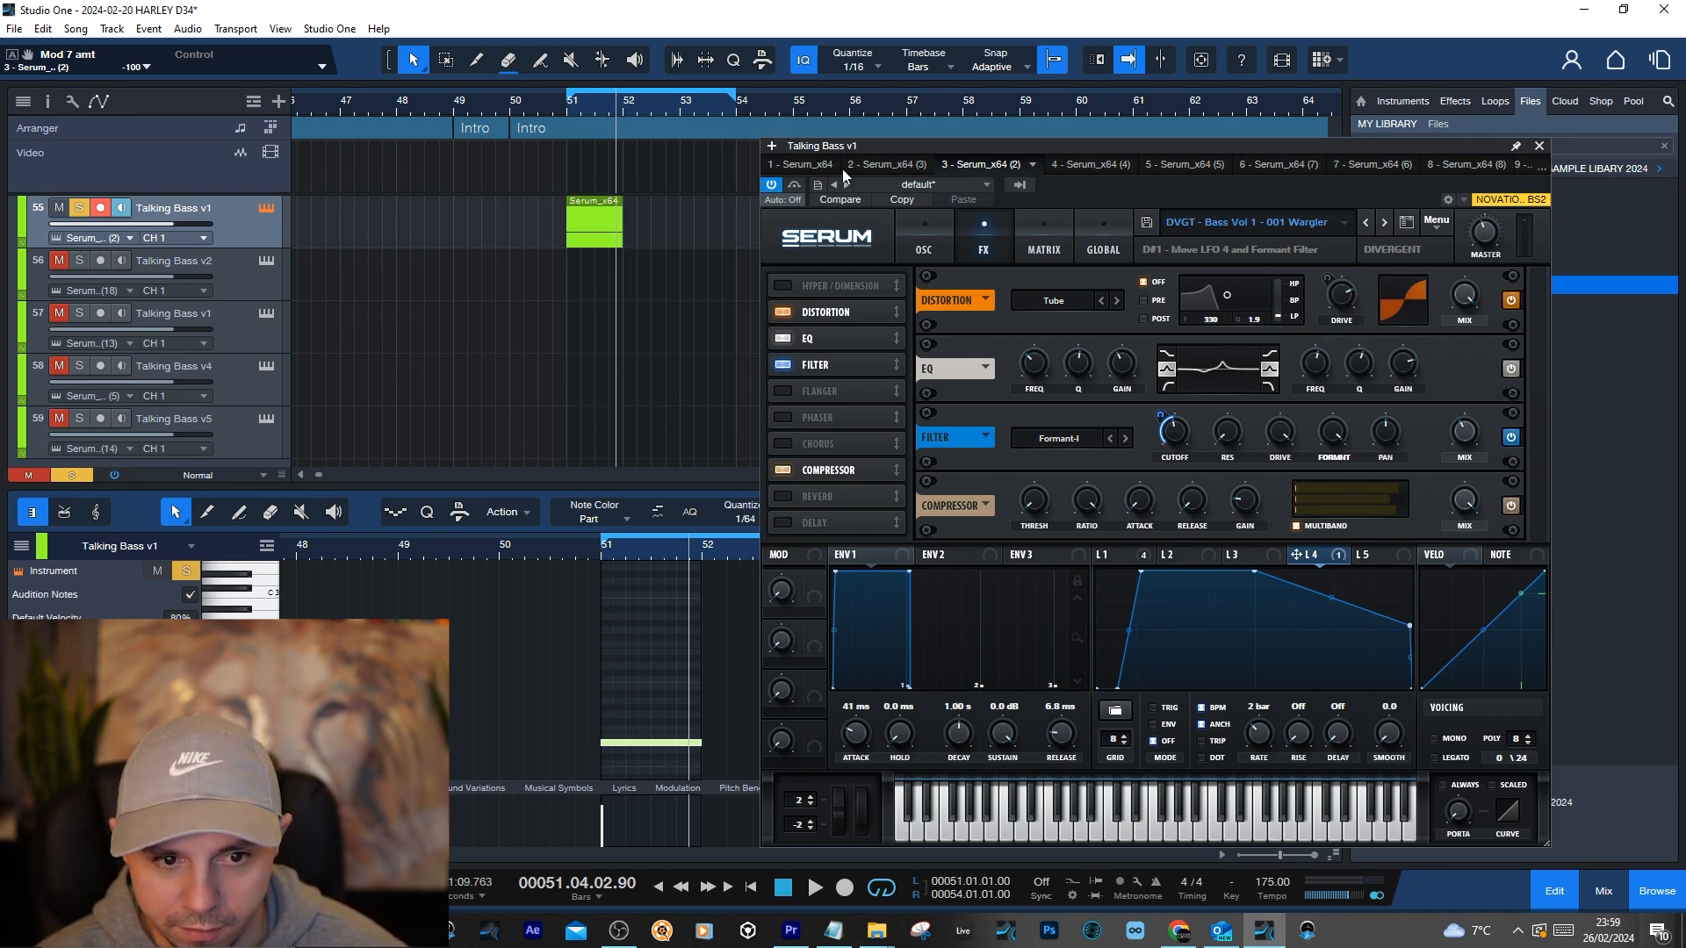
Review Serum's oscillator settings with LFO 1 and LFO 4, and close the plug-in window
click(930, 239)
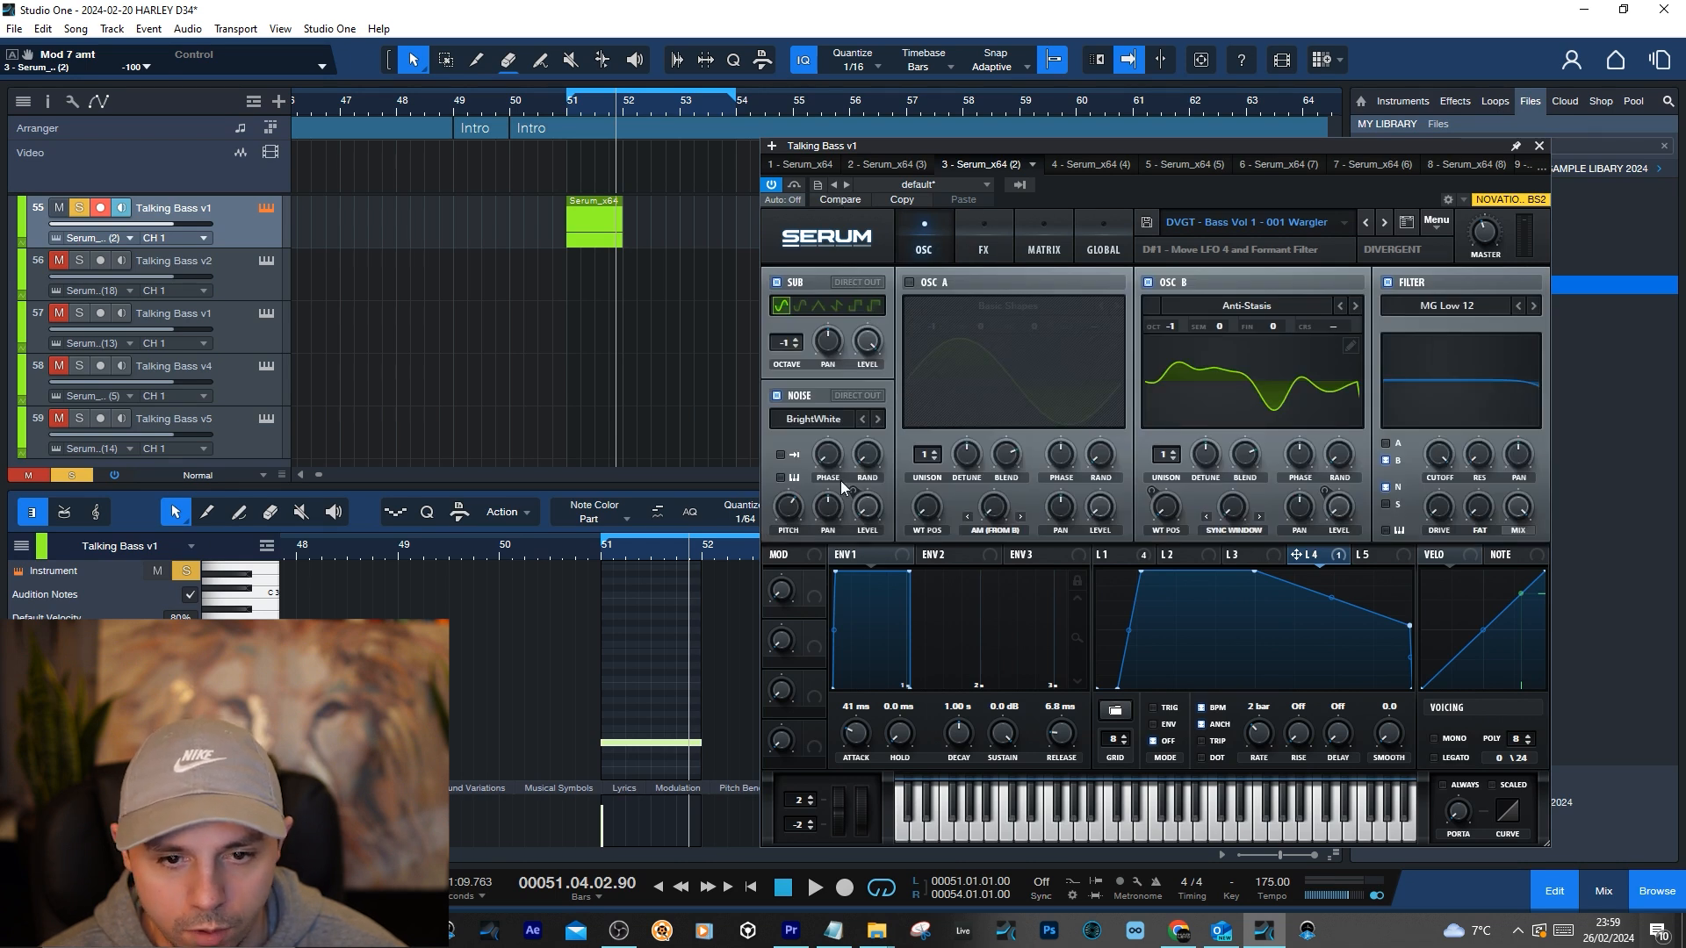
click(1124, 555)
click(1314, 553)
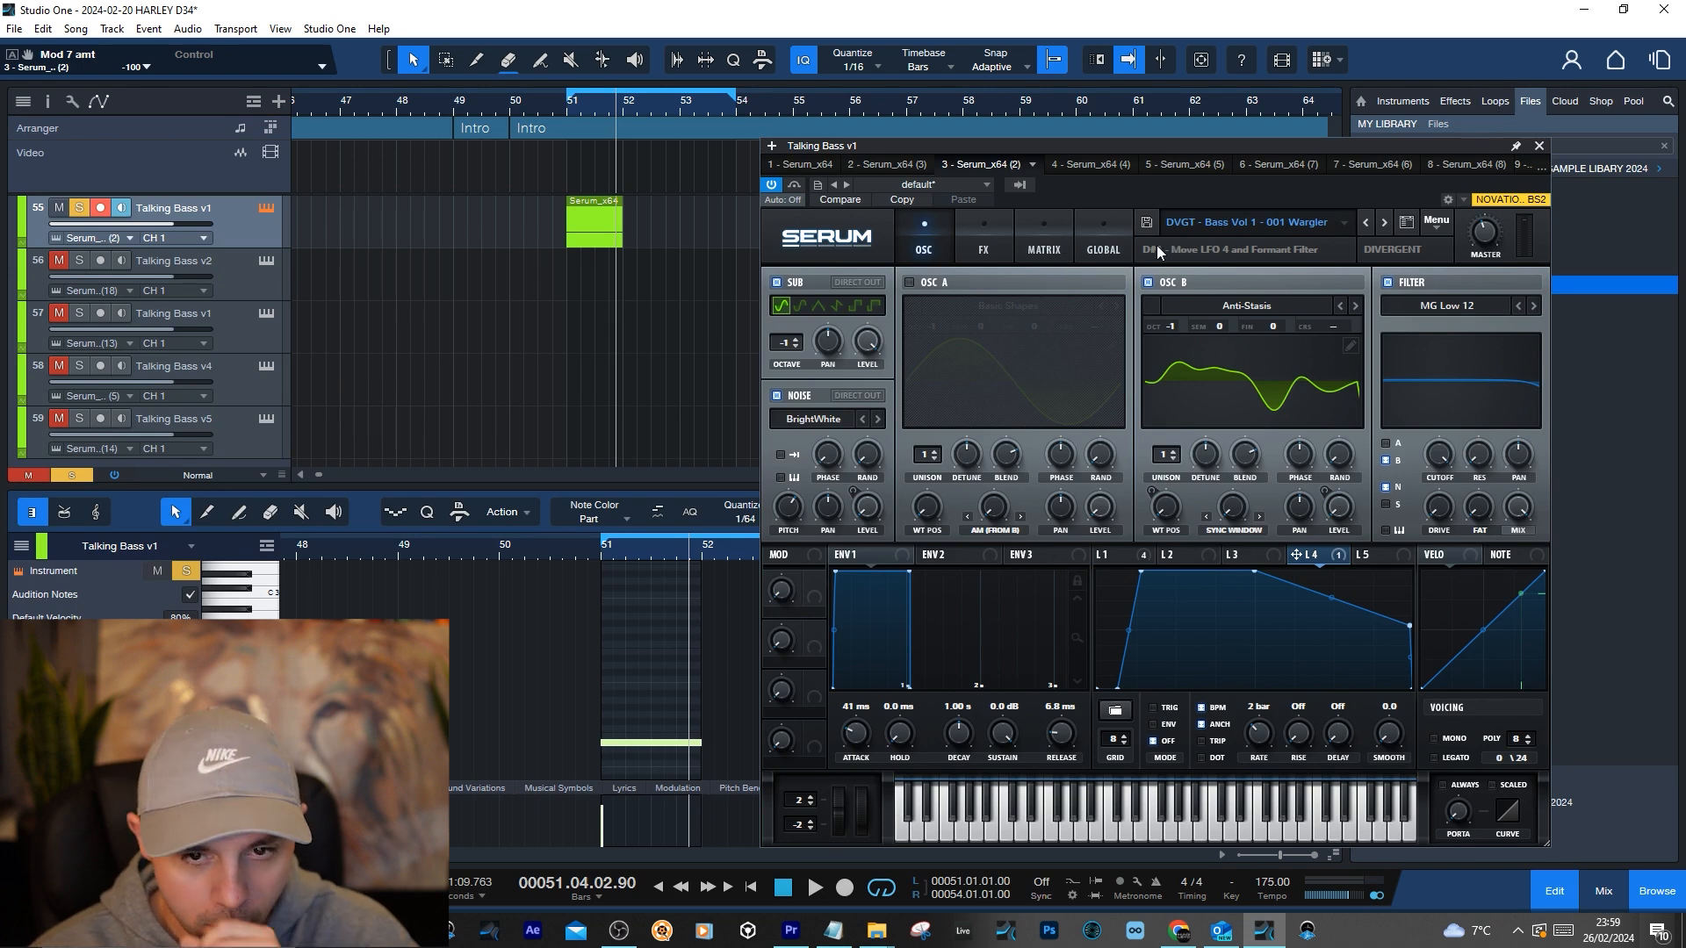
click(1539, 147)
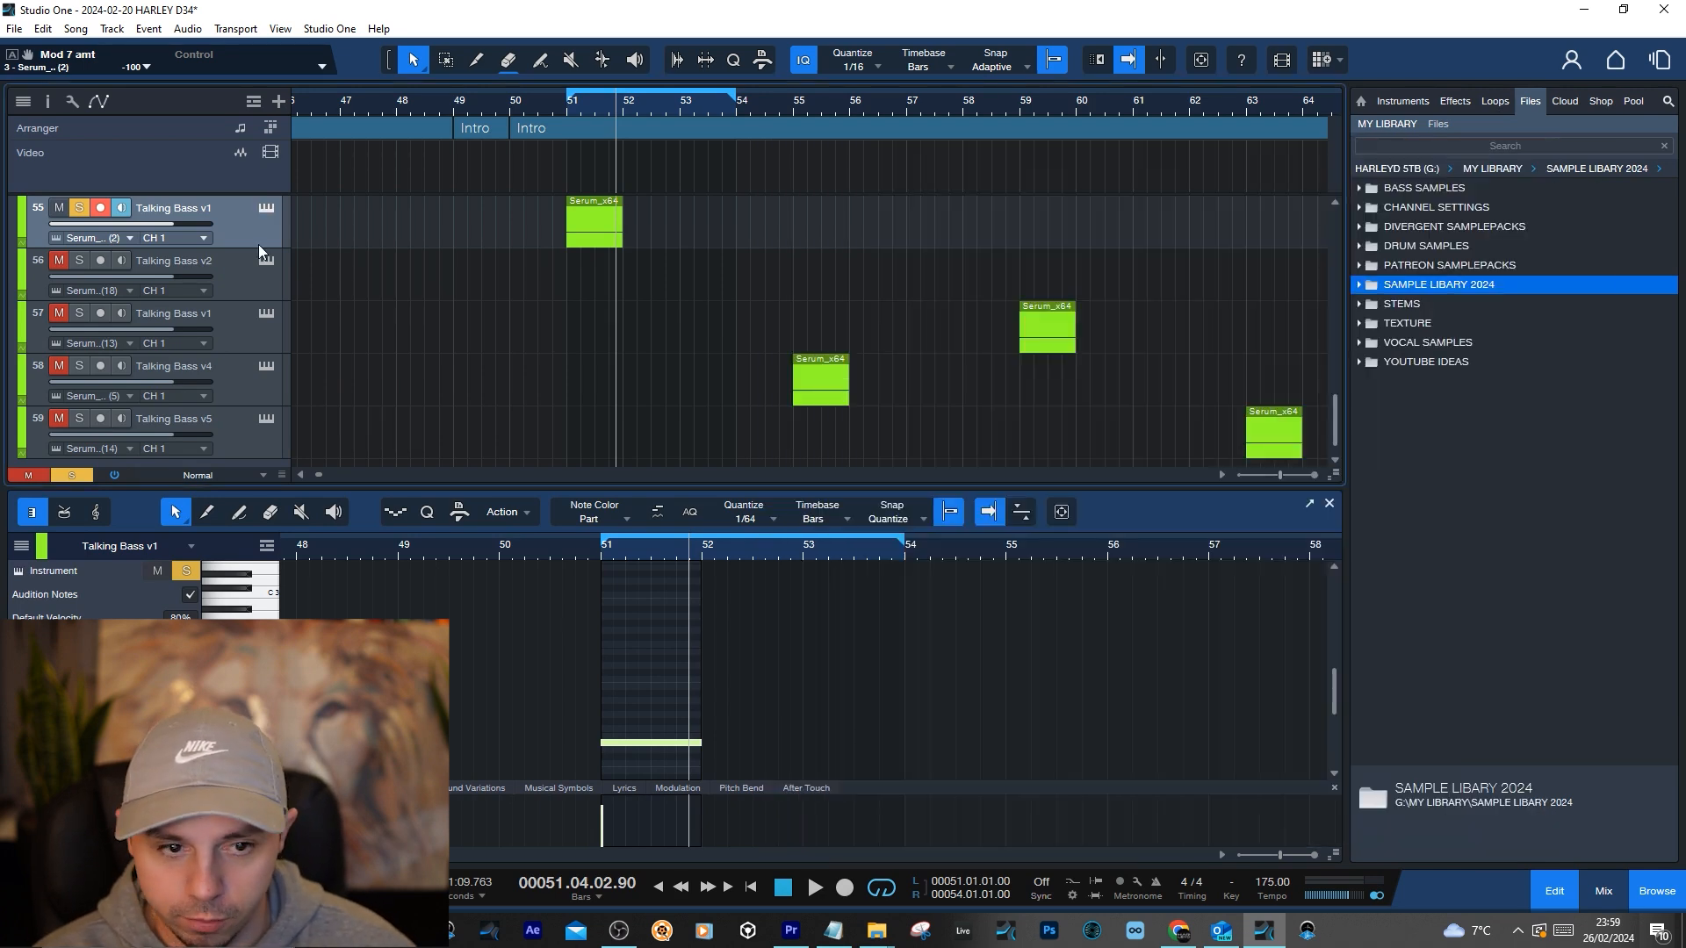
Show the mixer, open the first FabFilter Pro-Q 3 on the Talking Bass v1 channel, and audition the bass through it
key(F3)
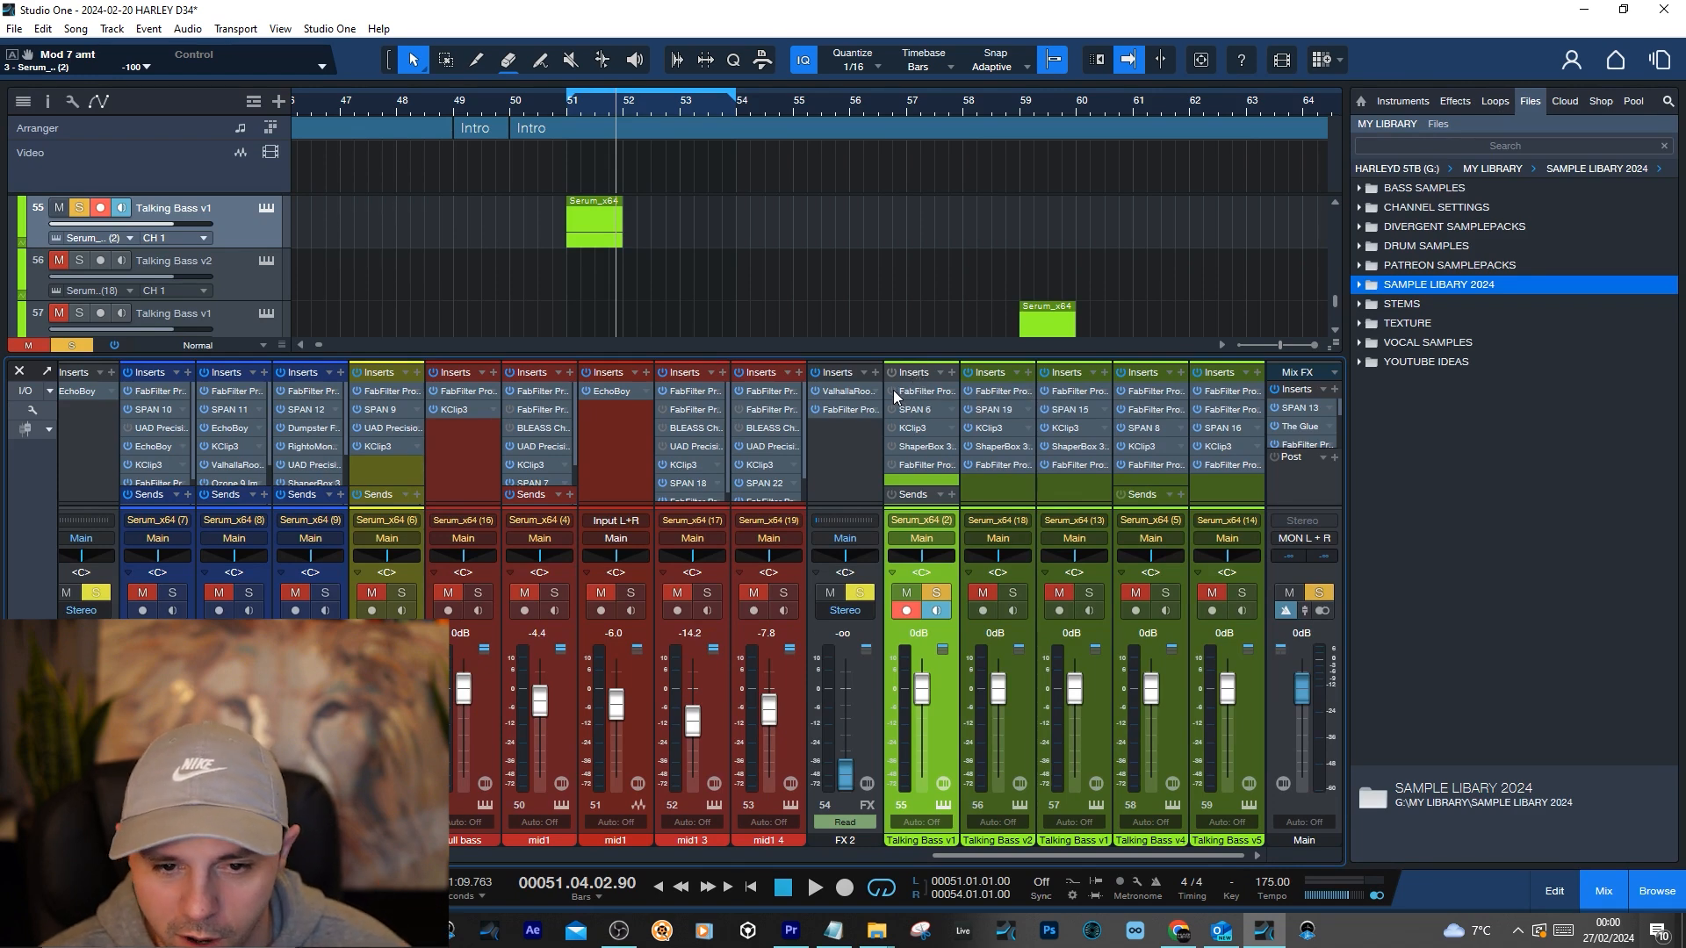
click(927, 390)
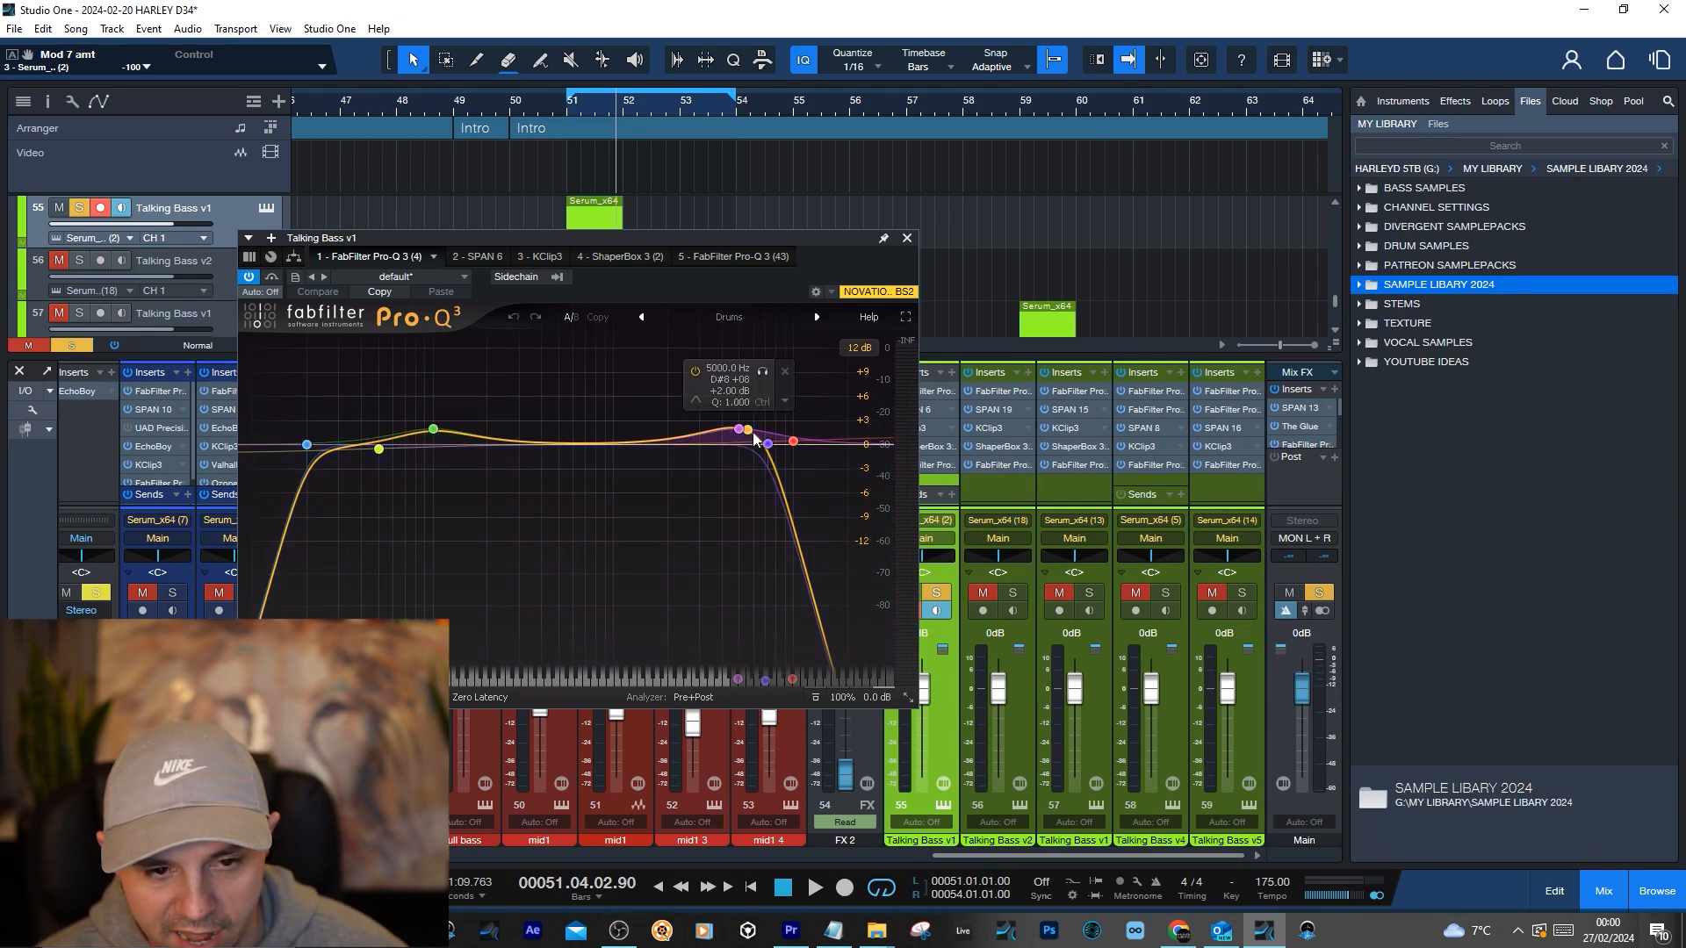
key(KP_0)
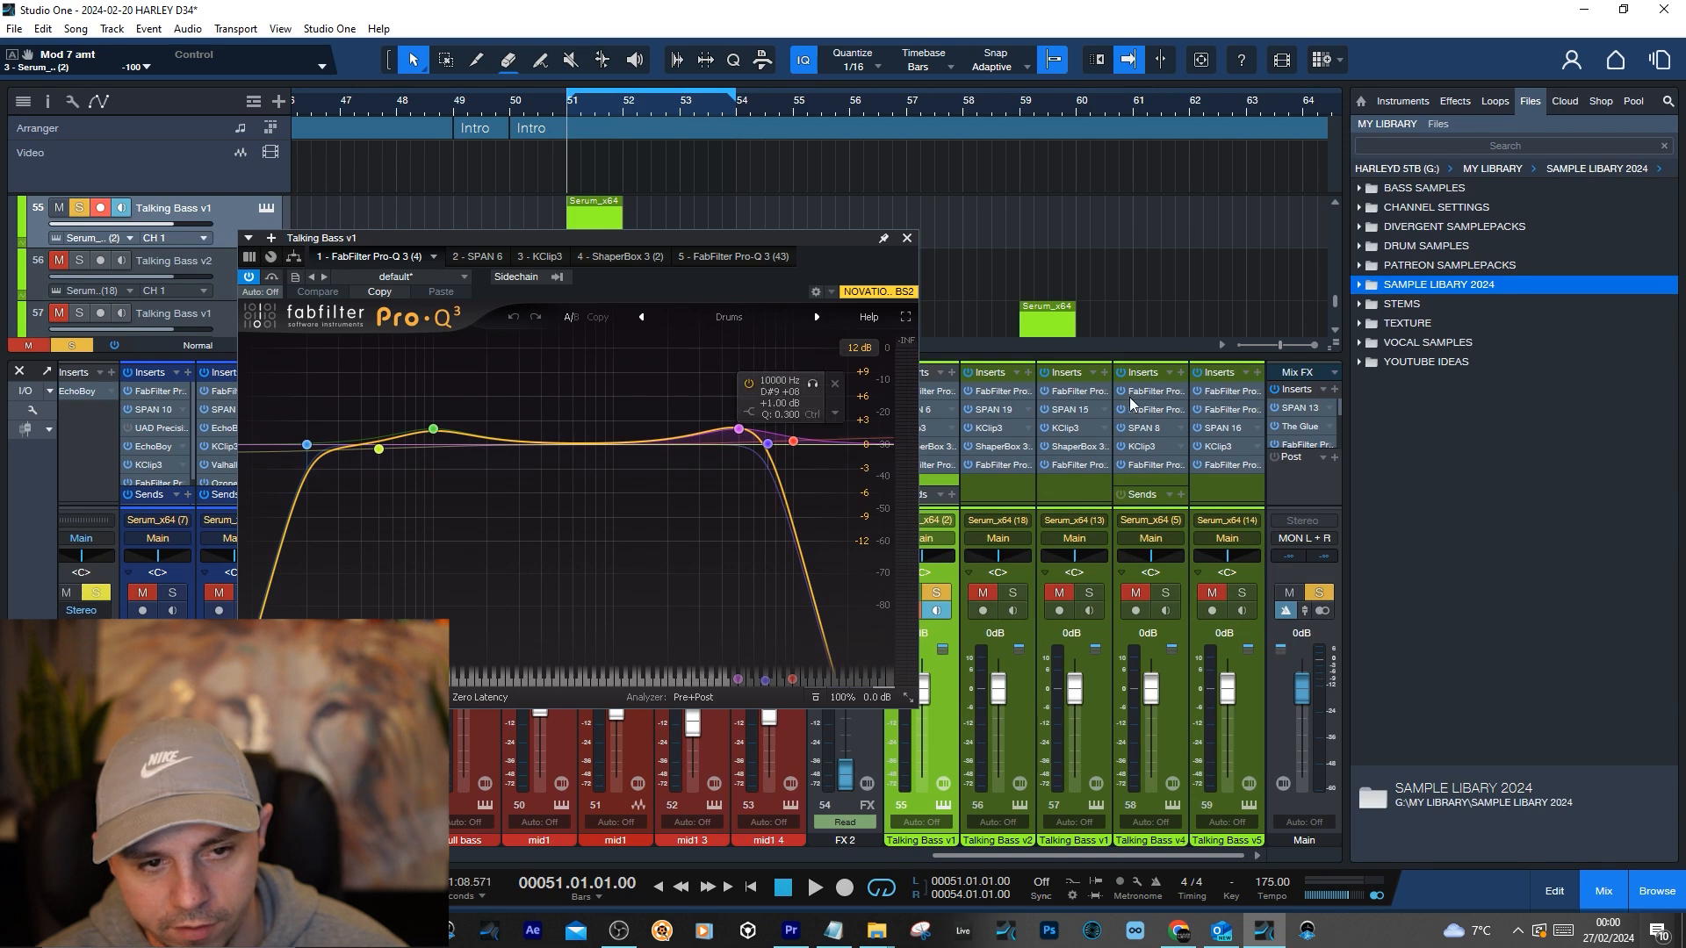
drag(849, 261, 681, 296)
key(space)
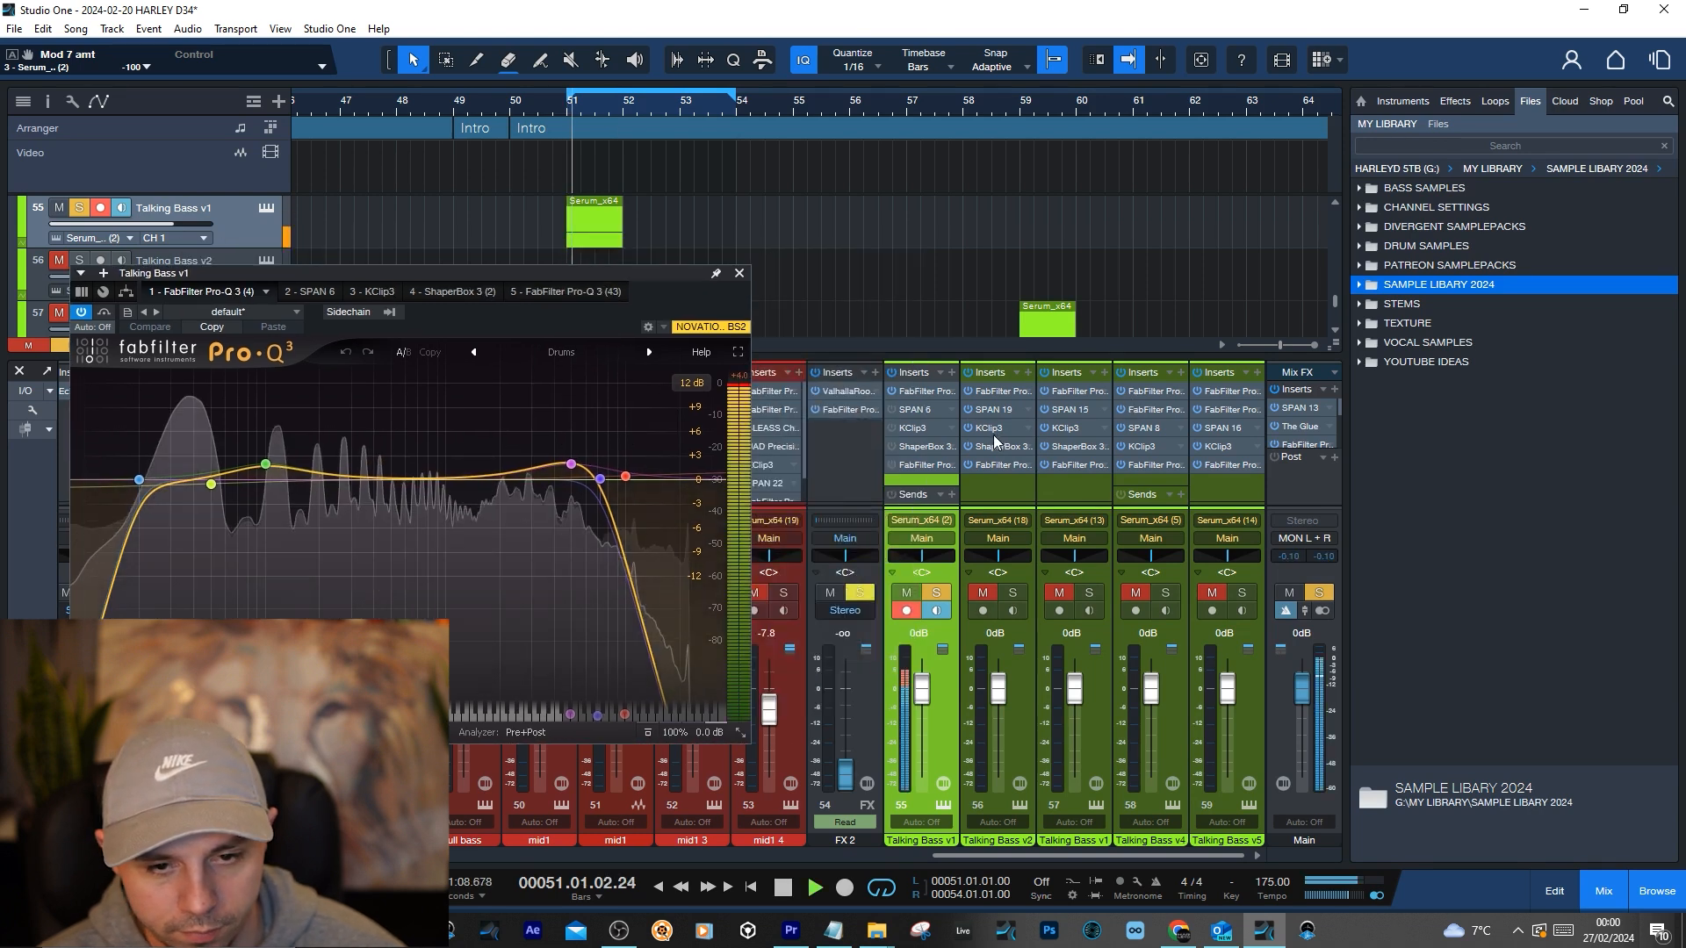
key(space)
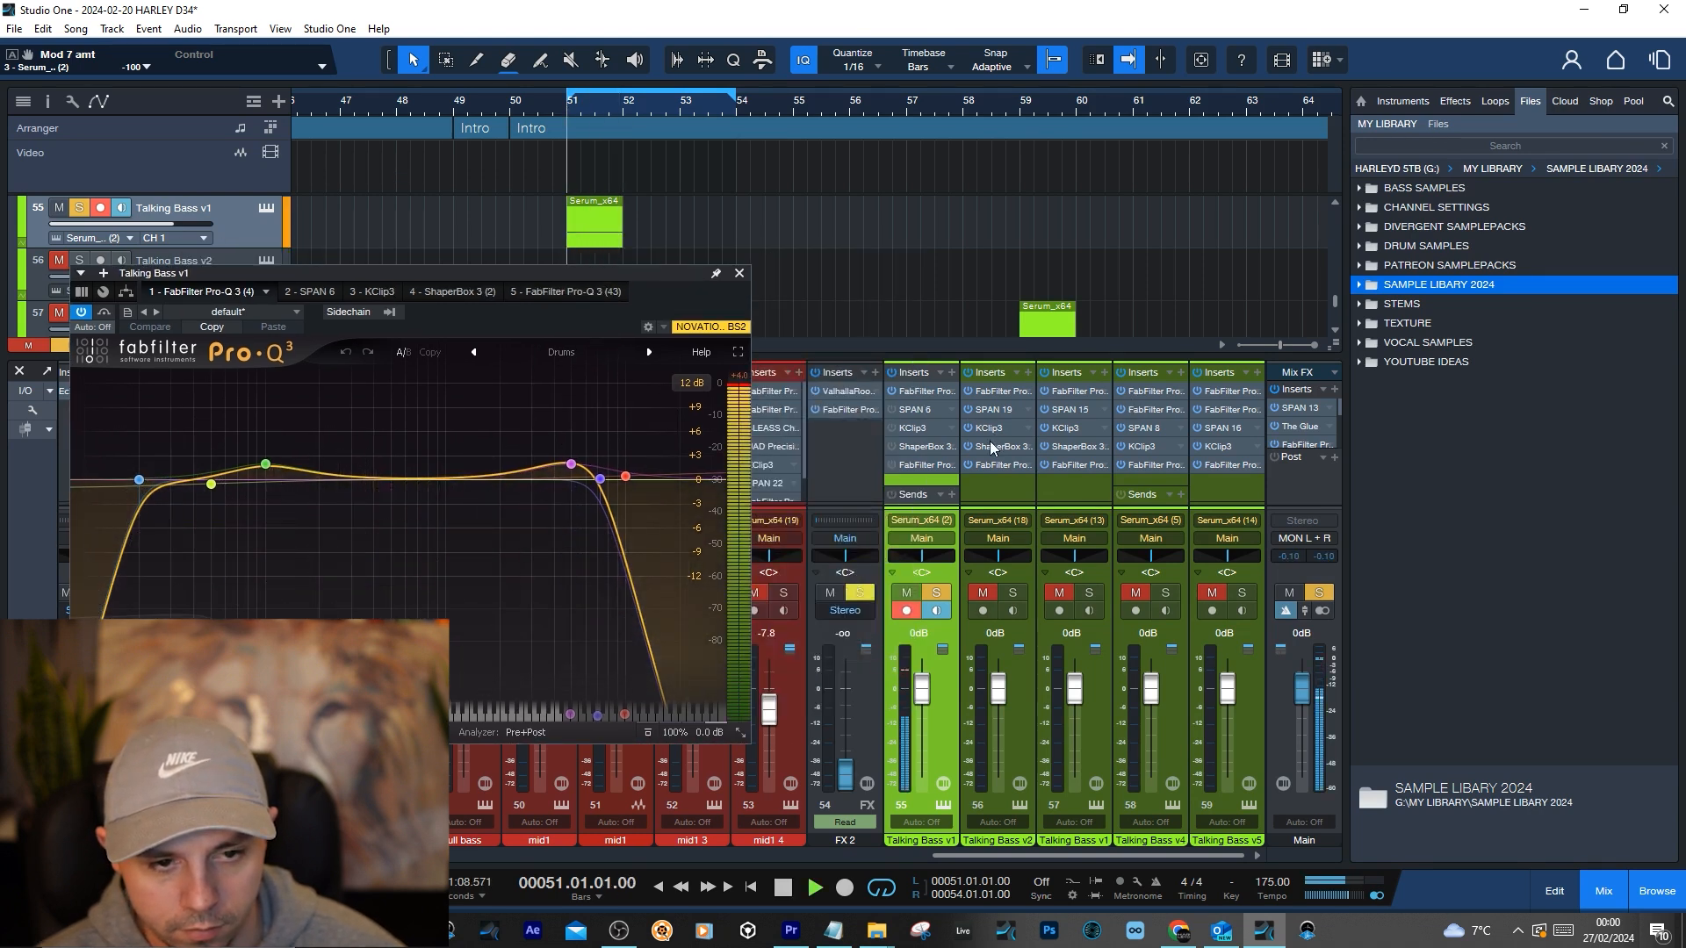
key(space)
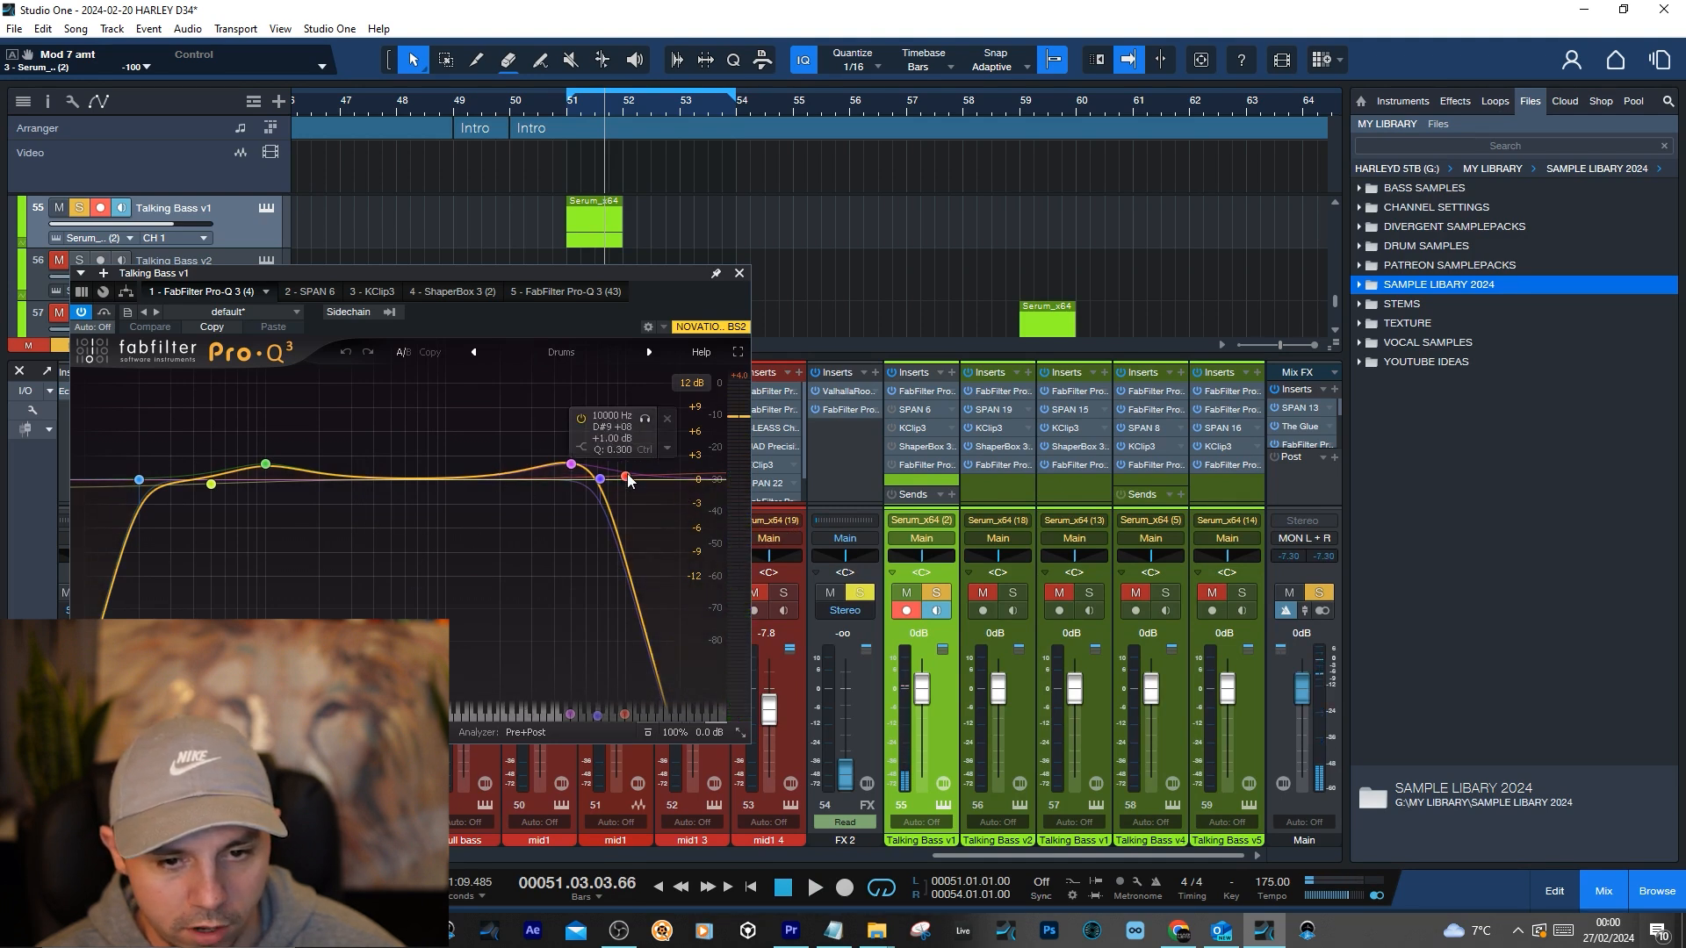
Check the Pro-Q 3 band settings and compare the bass with the EQ bypassed and active
drag(678, 314, 759, 324)
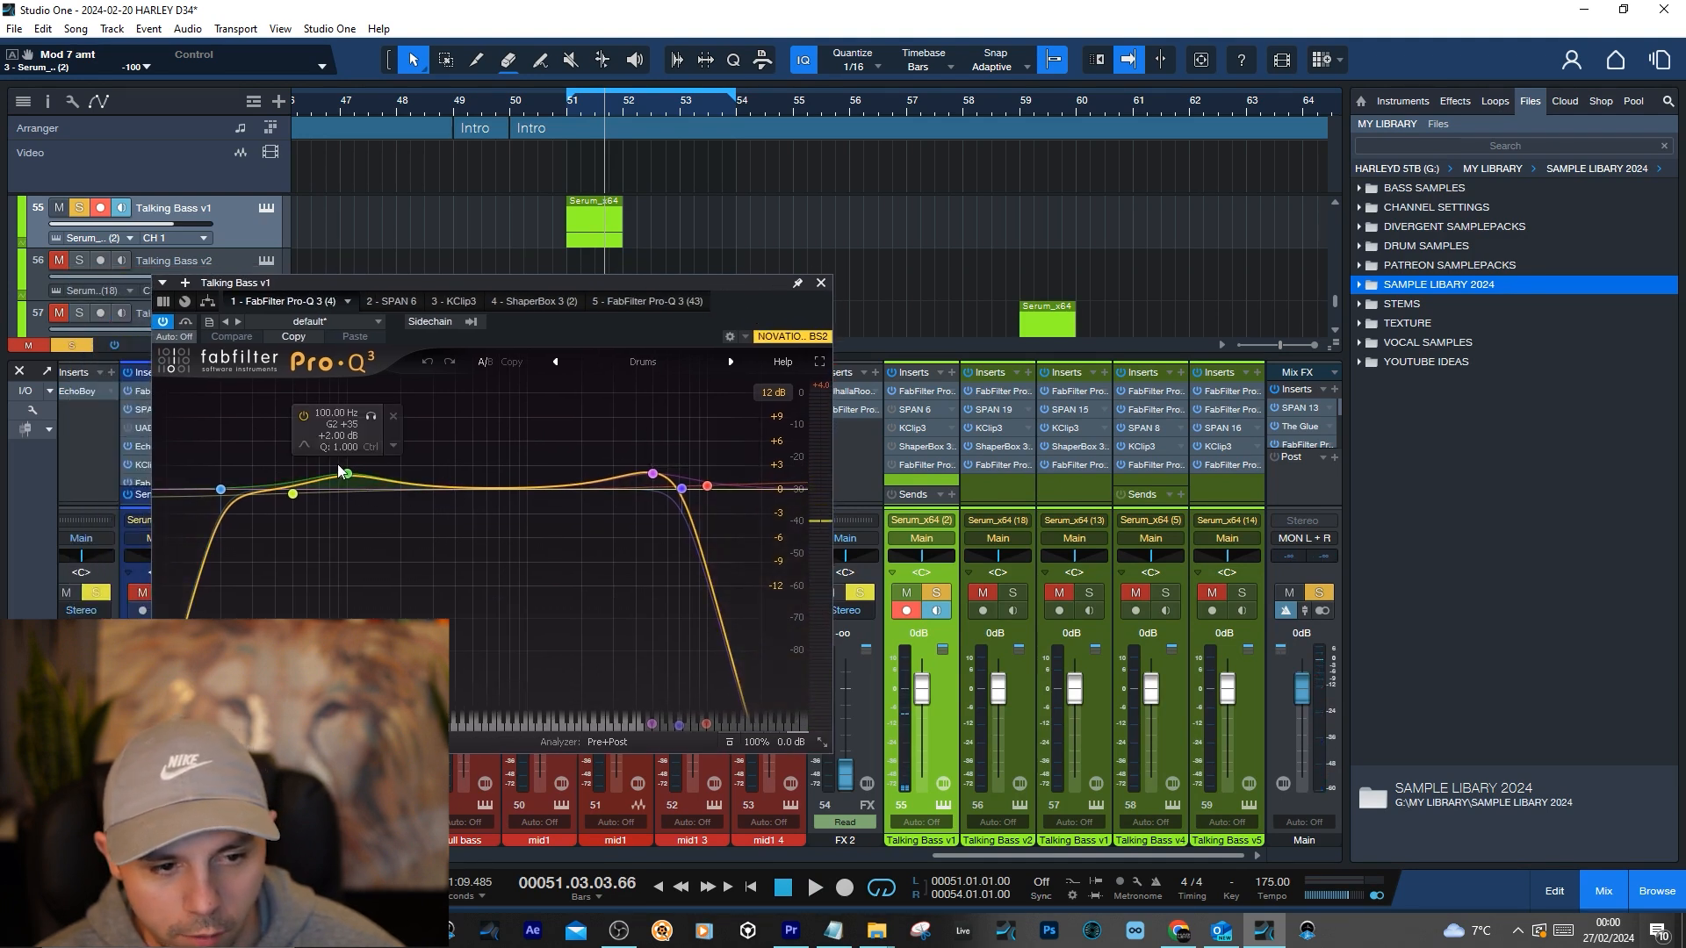
key(KP_0)
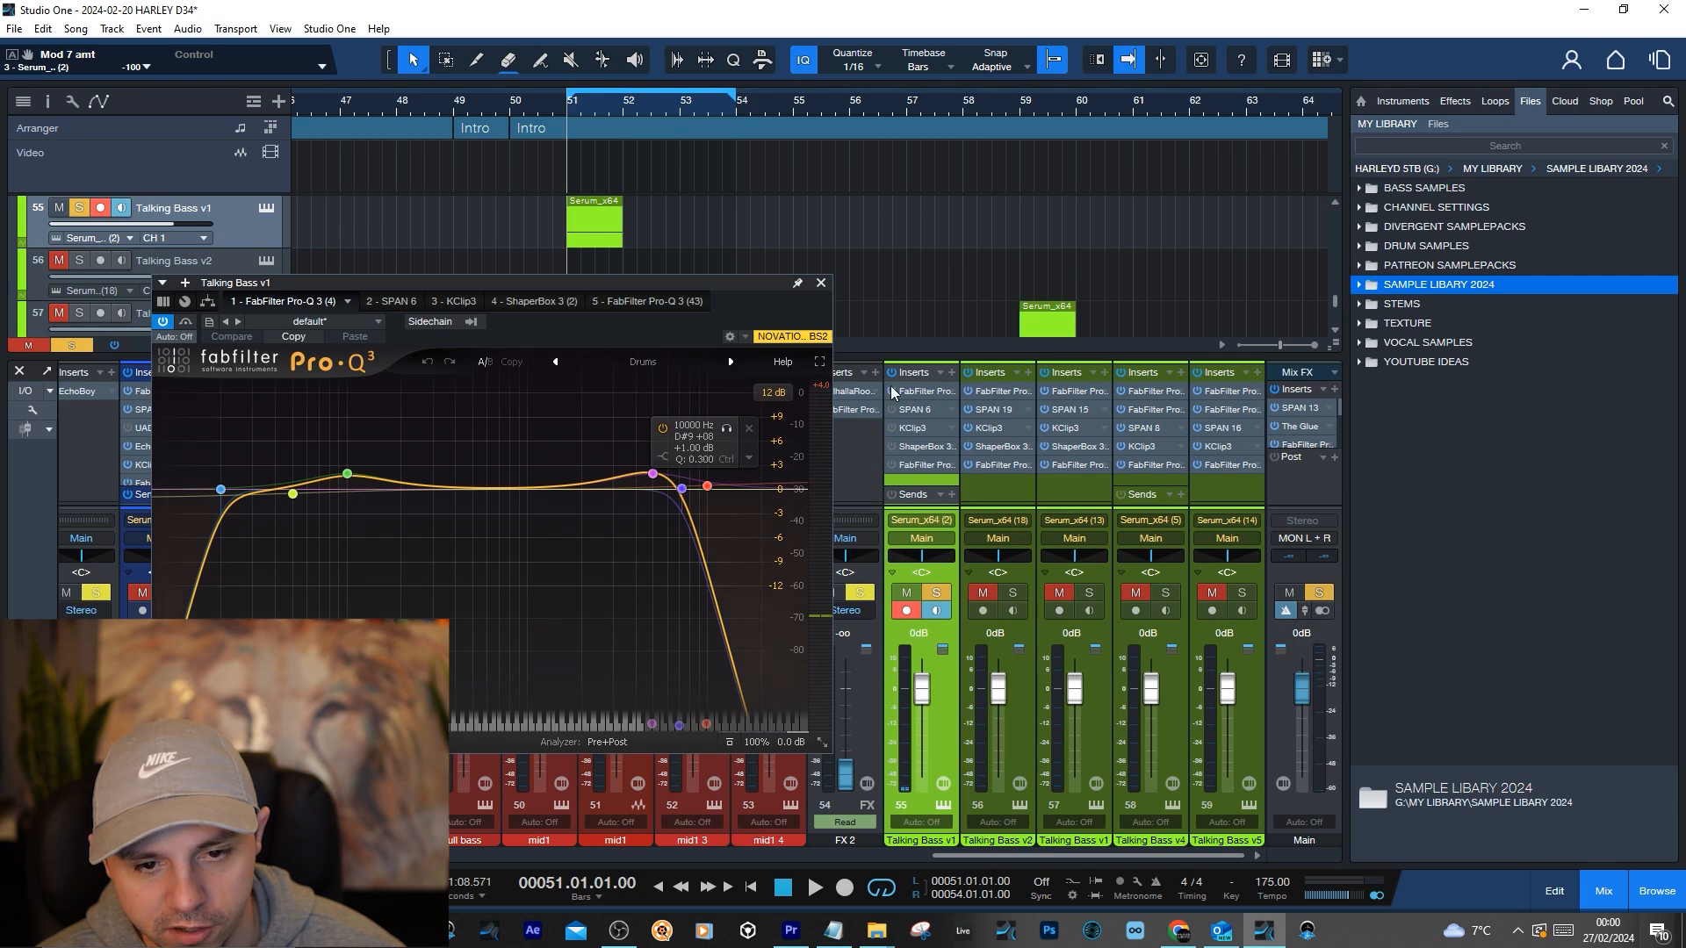
key(space)
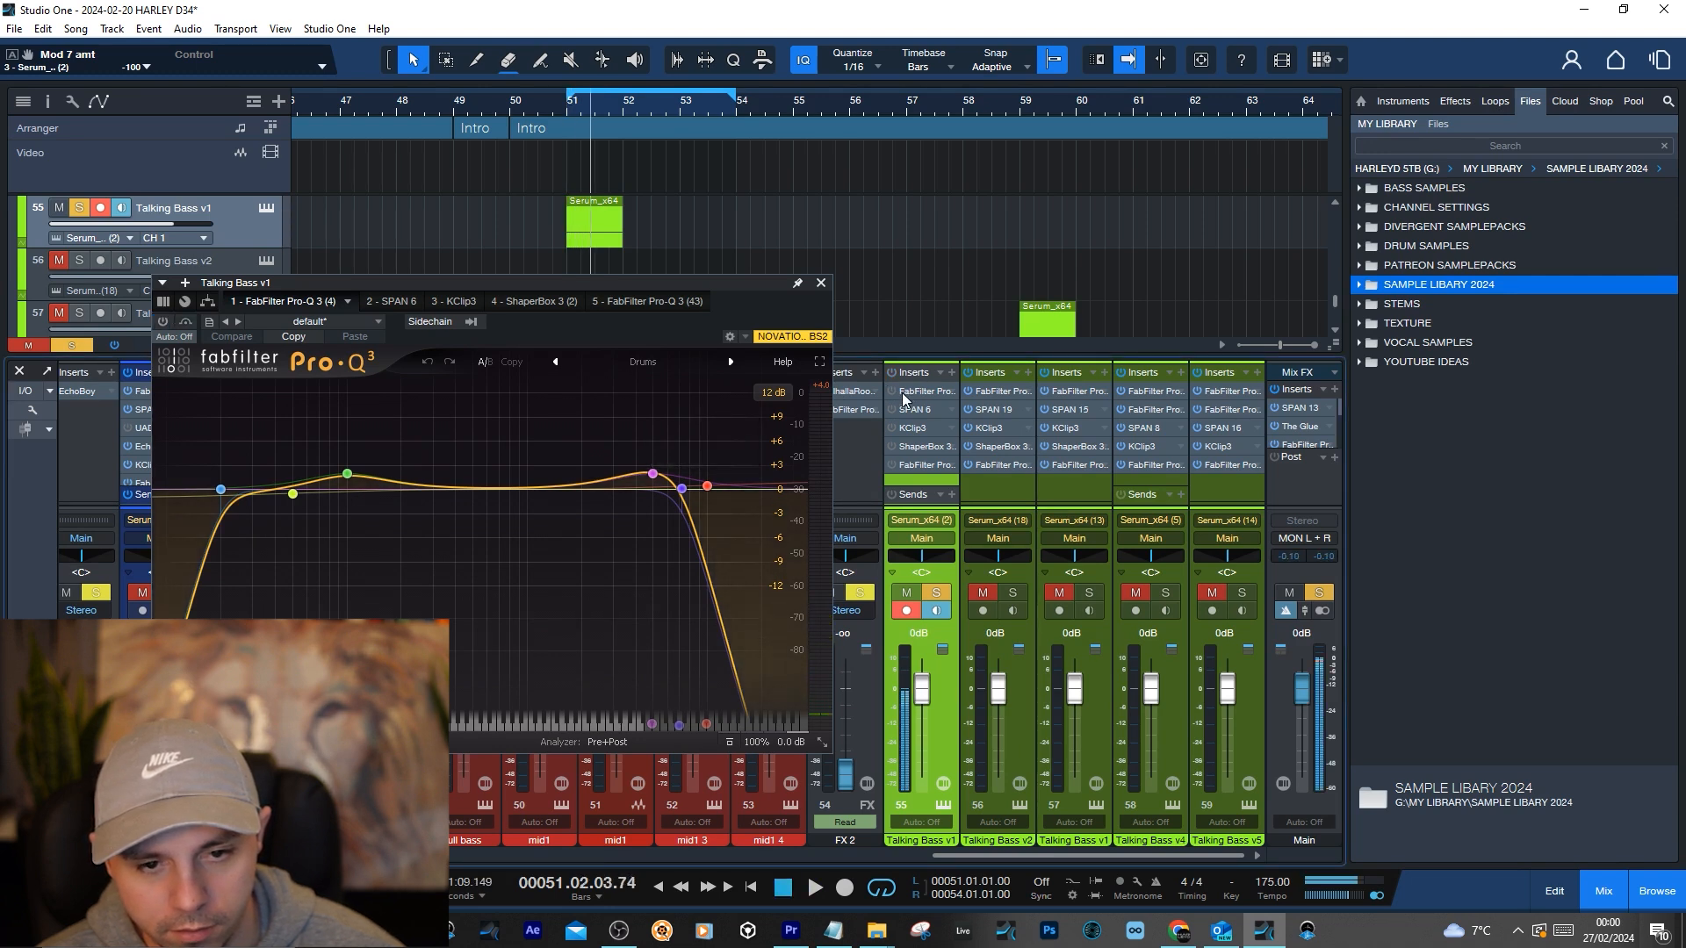
click(893, 389)
key(space)
key(space)
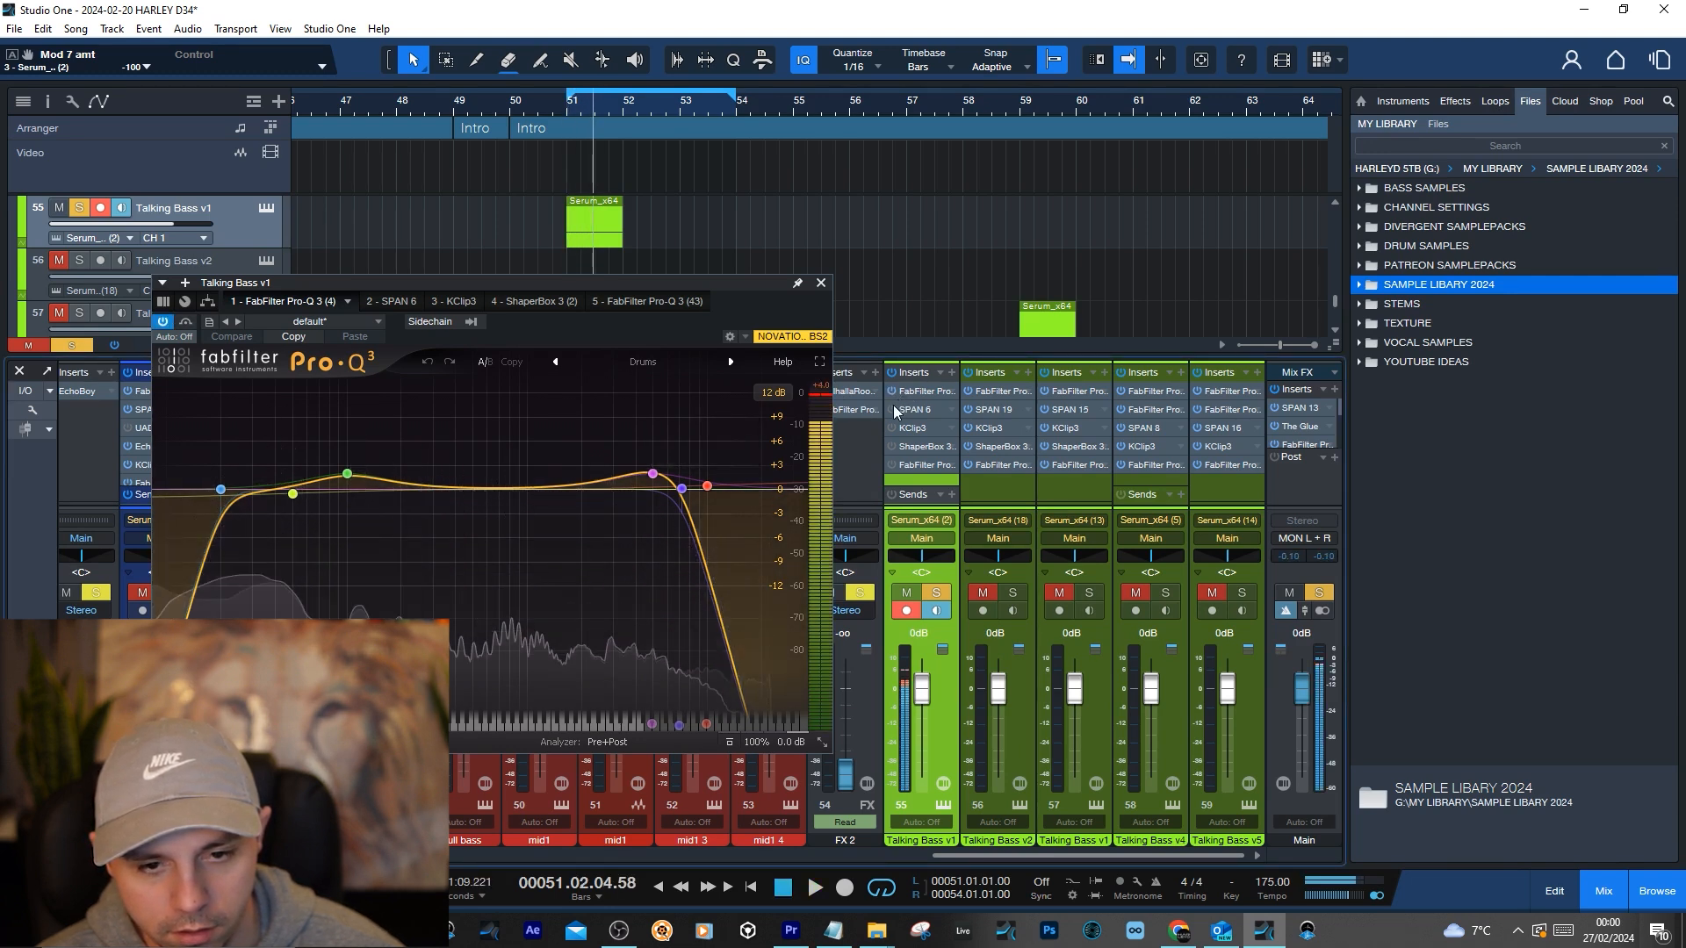
Open the Talking Bass v1 channel's KClip3, check its clipper settings while auditioning the bass, and close it
click(916, 426)
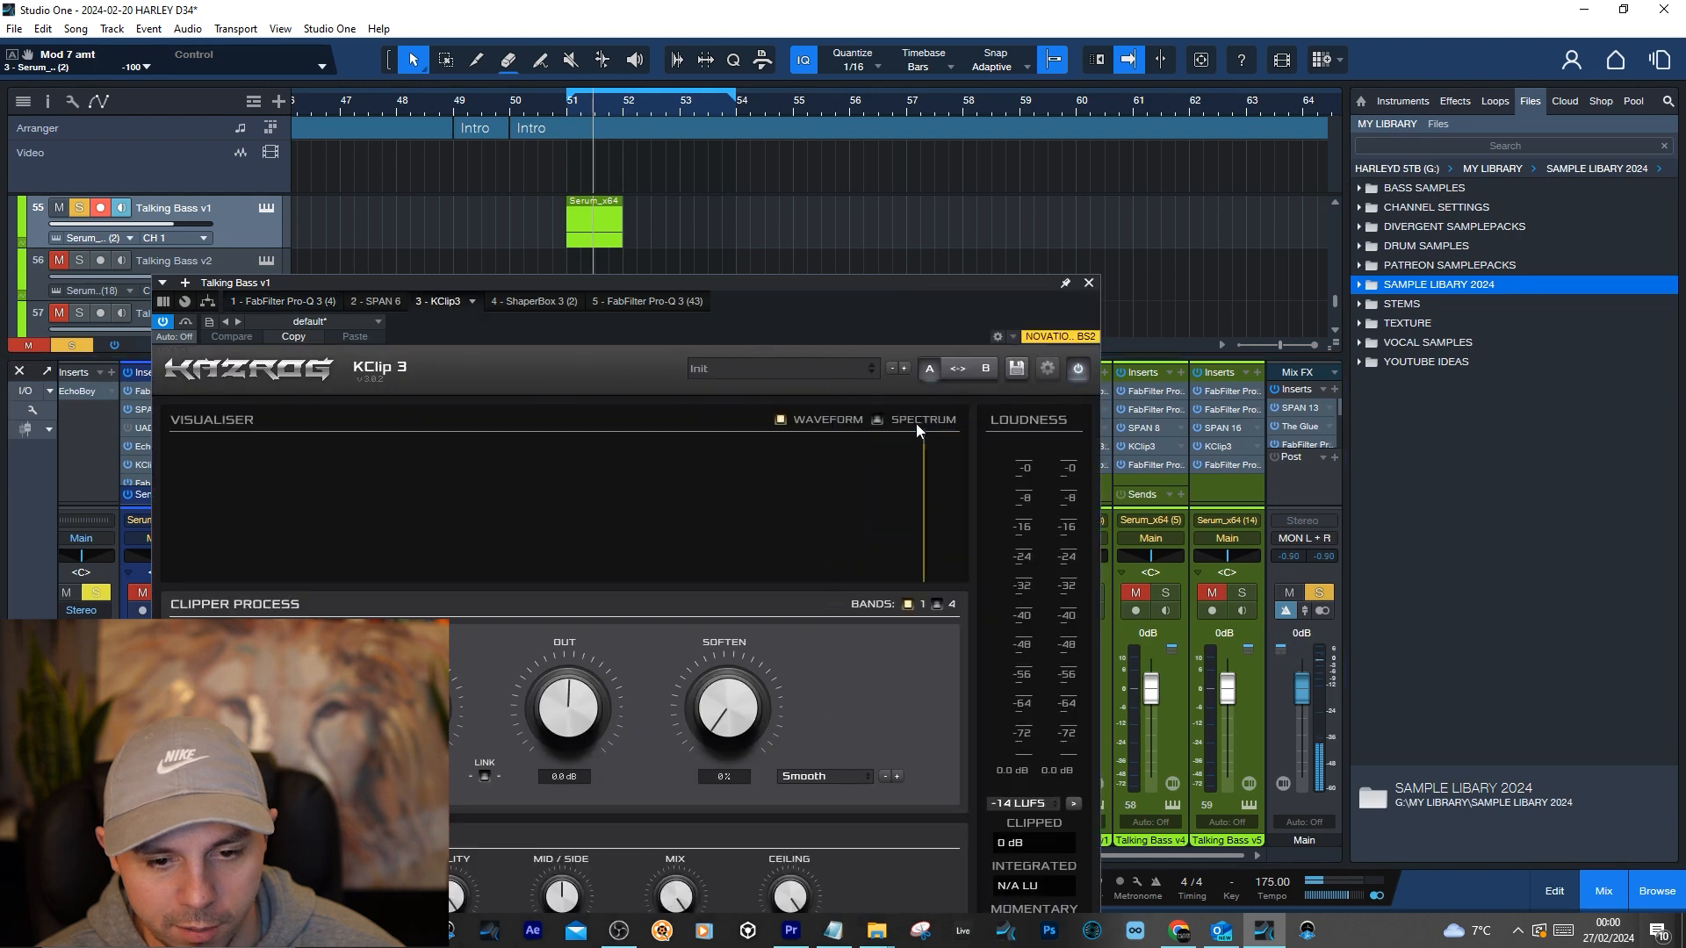
drag(966, 302, 1479, 169)
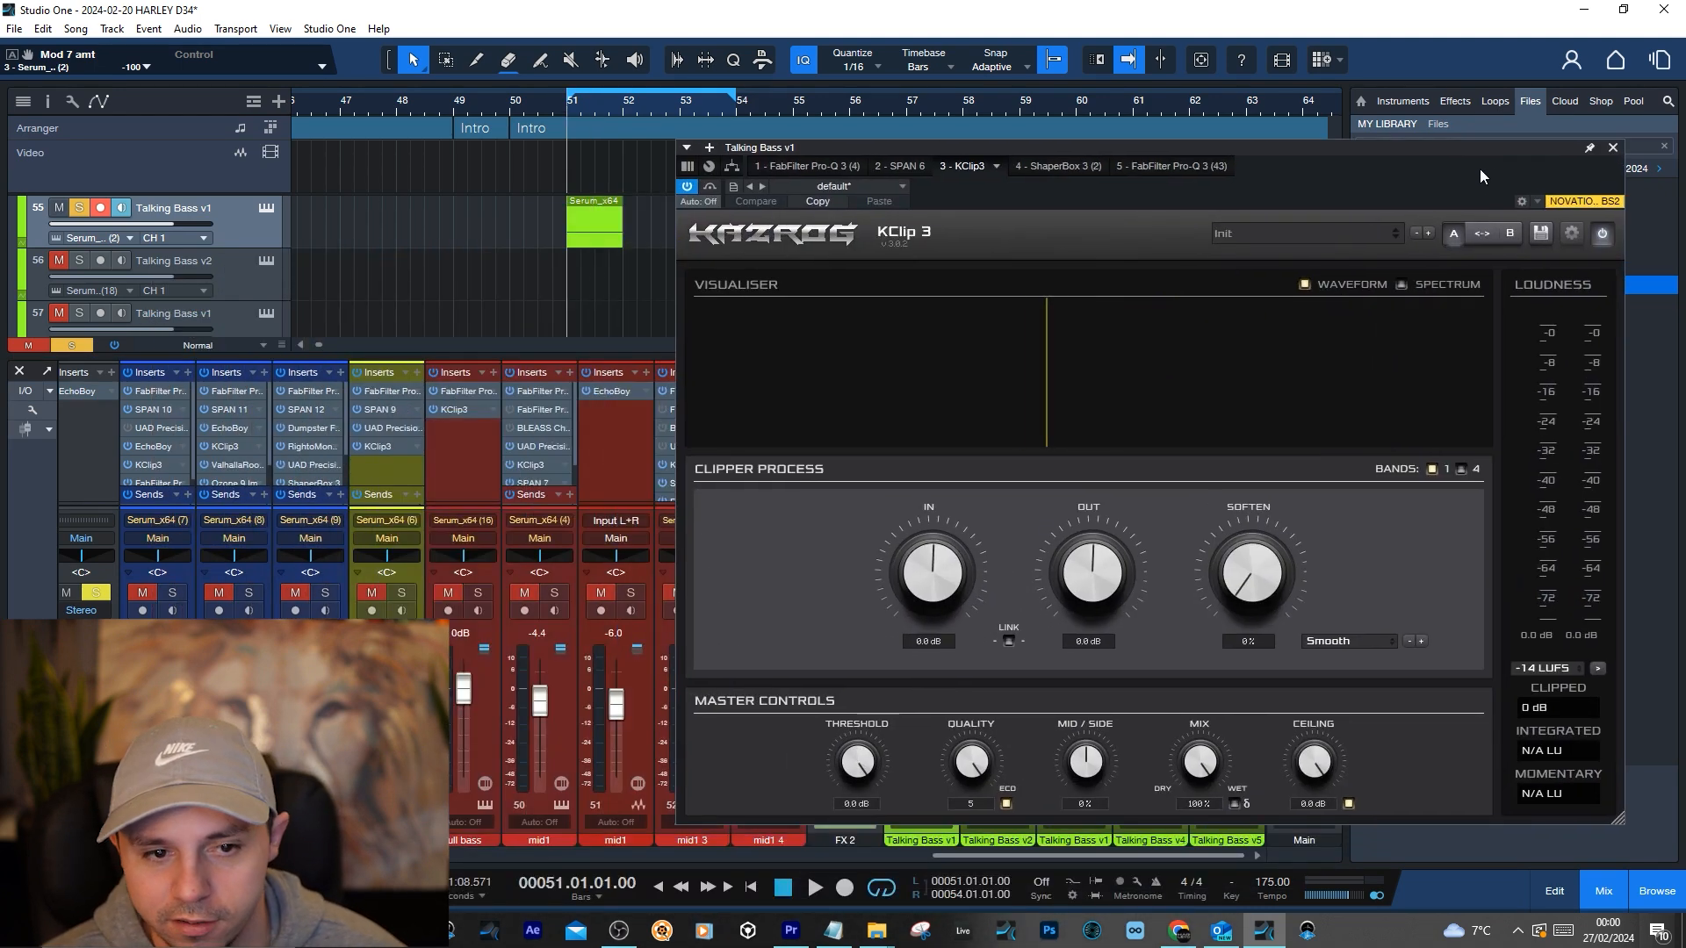
key(space)
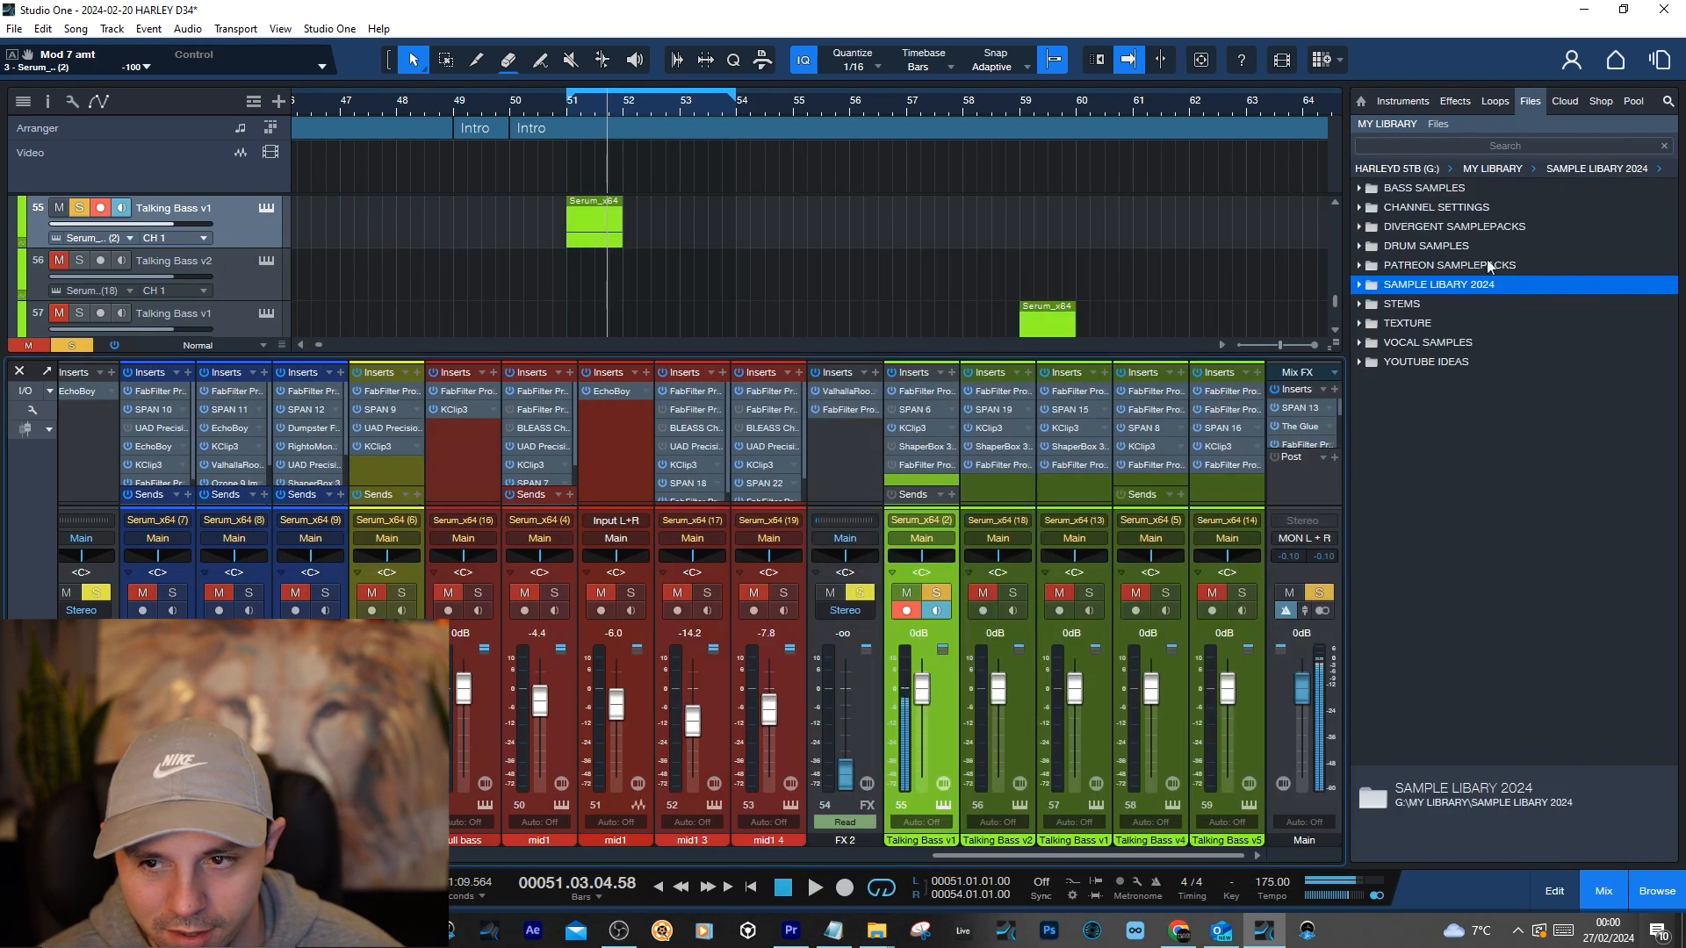
key(space)
click(1613, 147)
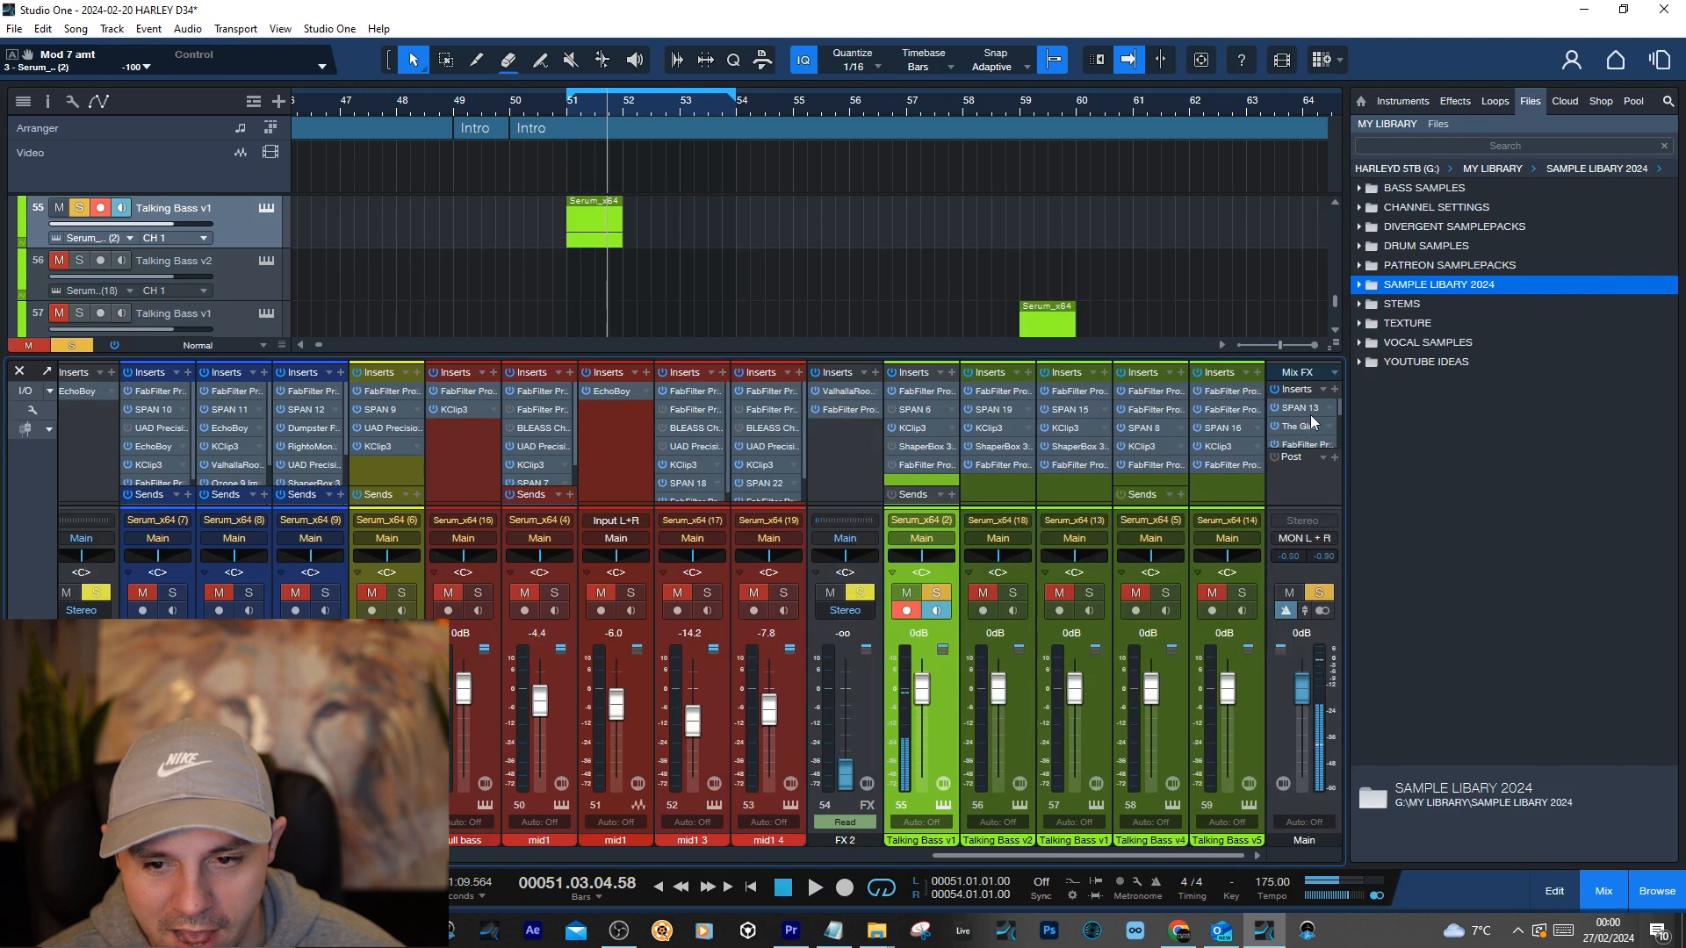
Open SPAN 13 on the Main channel and examine the bass's frequency spectrum during playback
click(1299, 409)
key(space)
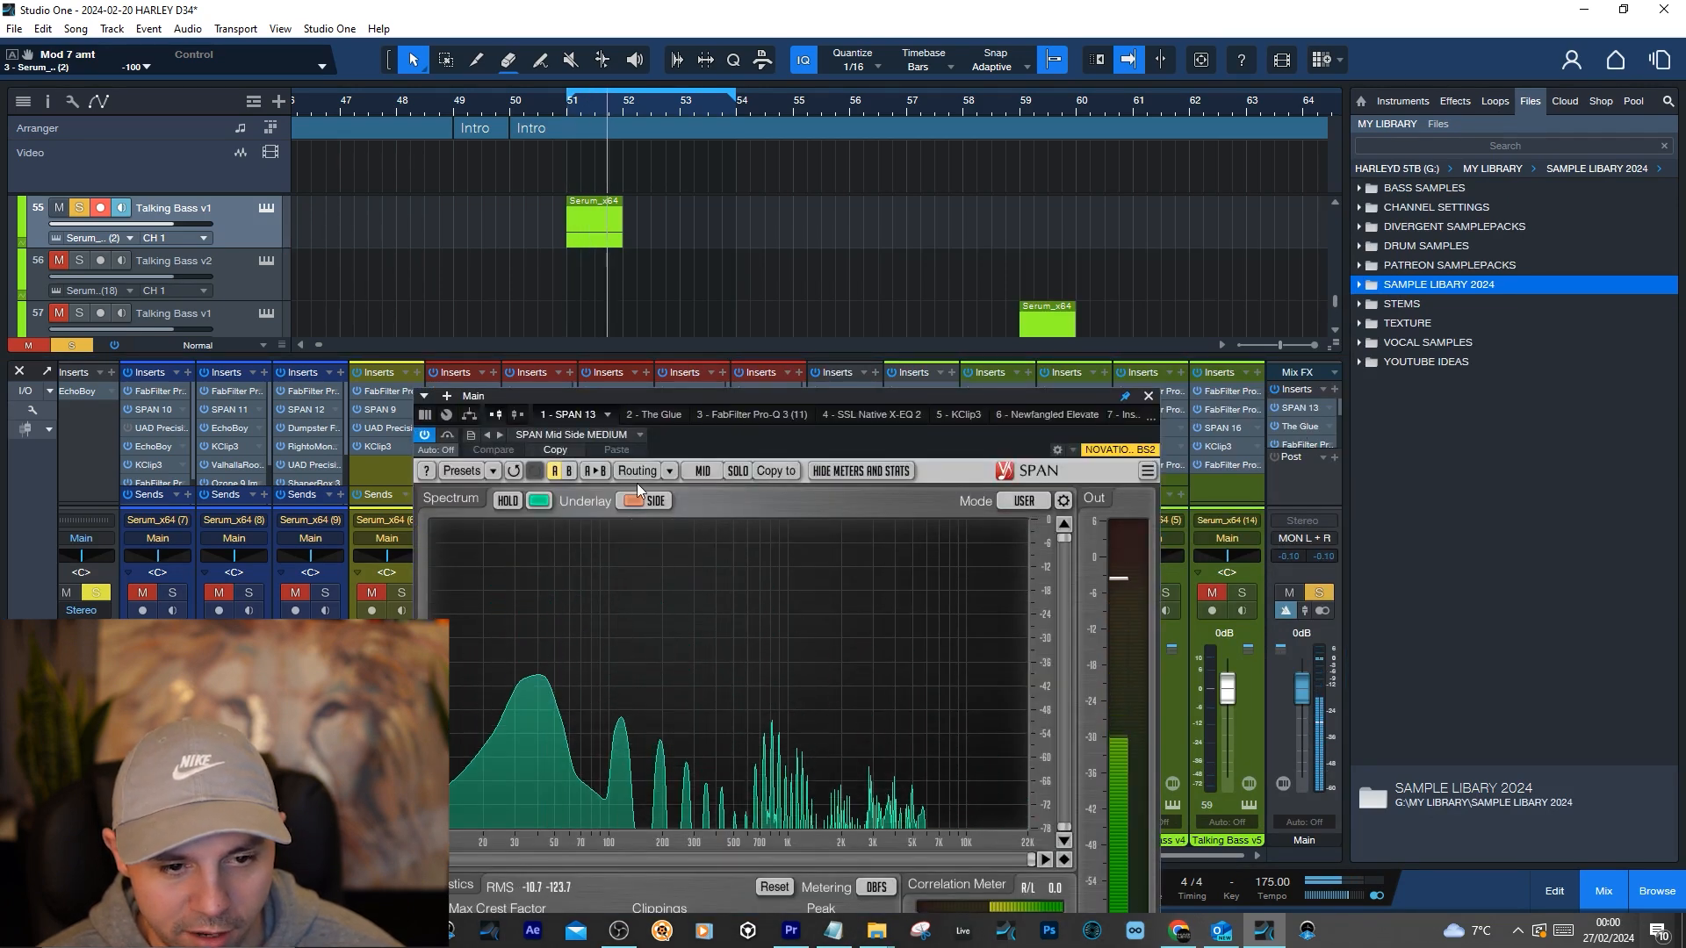
click(1064, 501)
click(998, 516)
key(space)
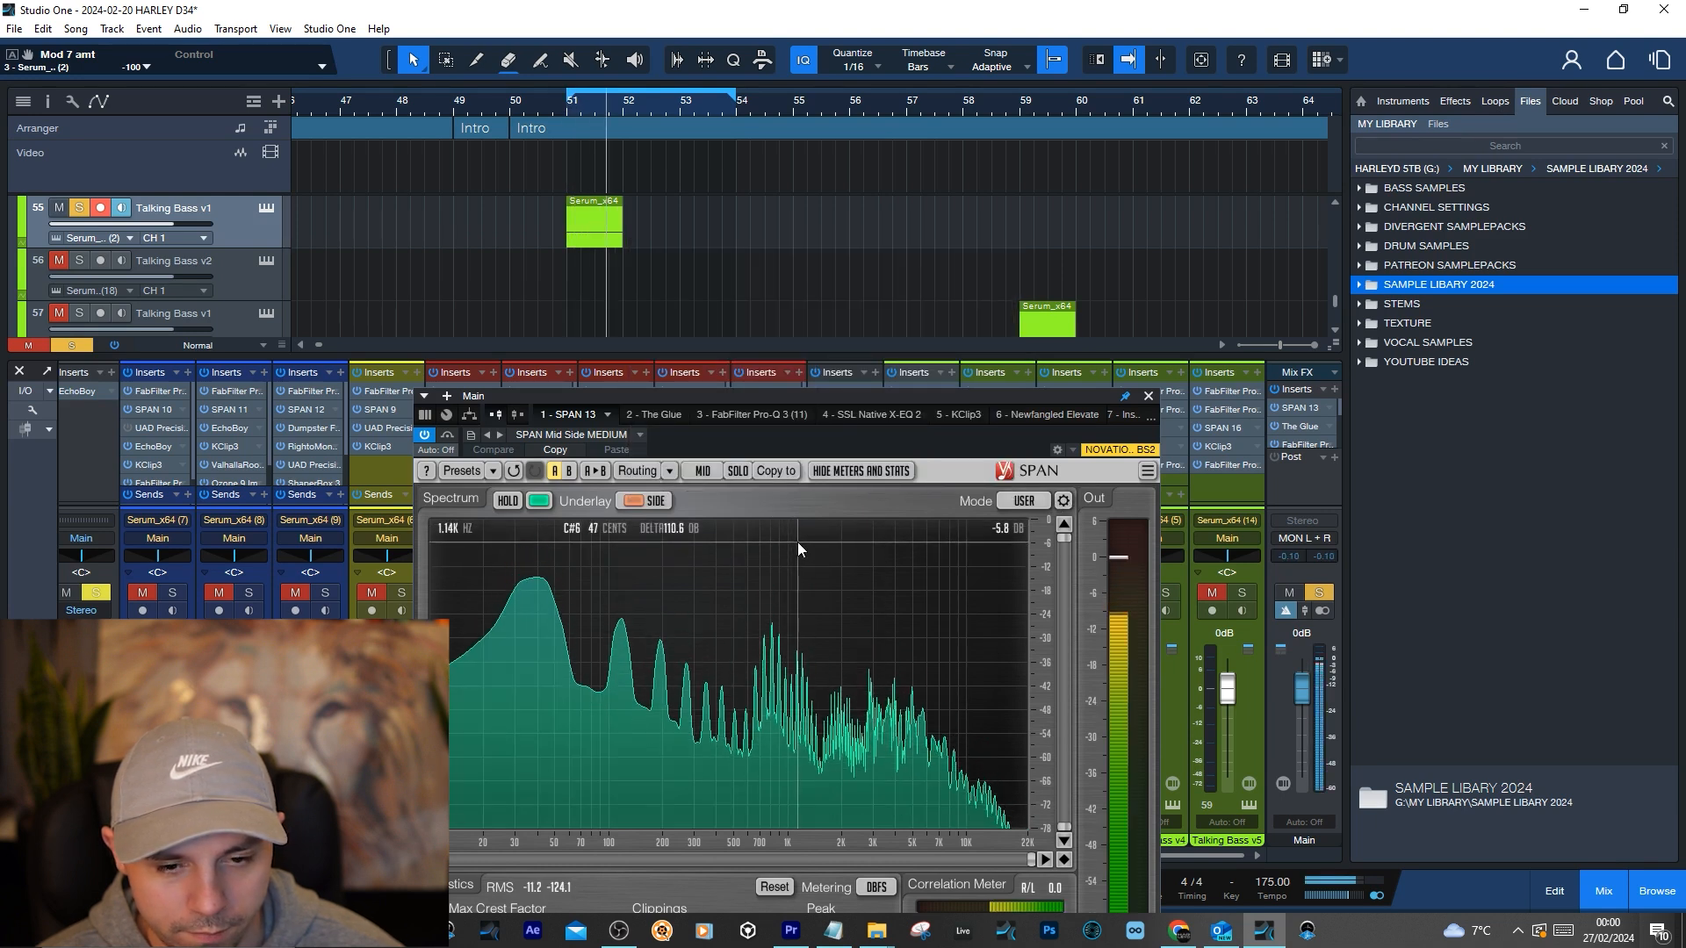
key(space)
key(space)
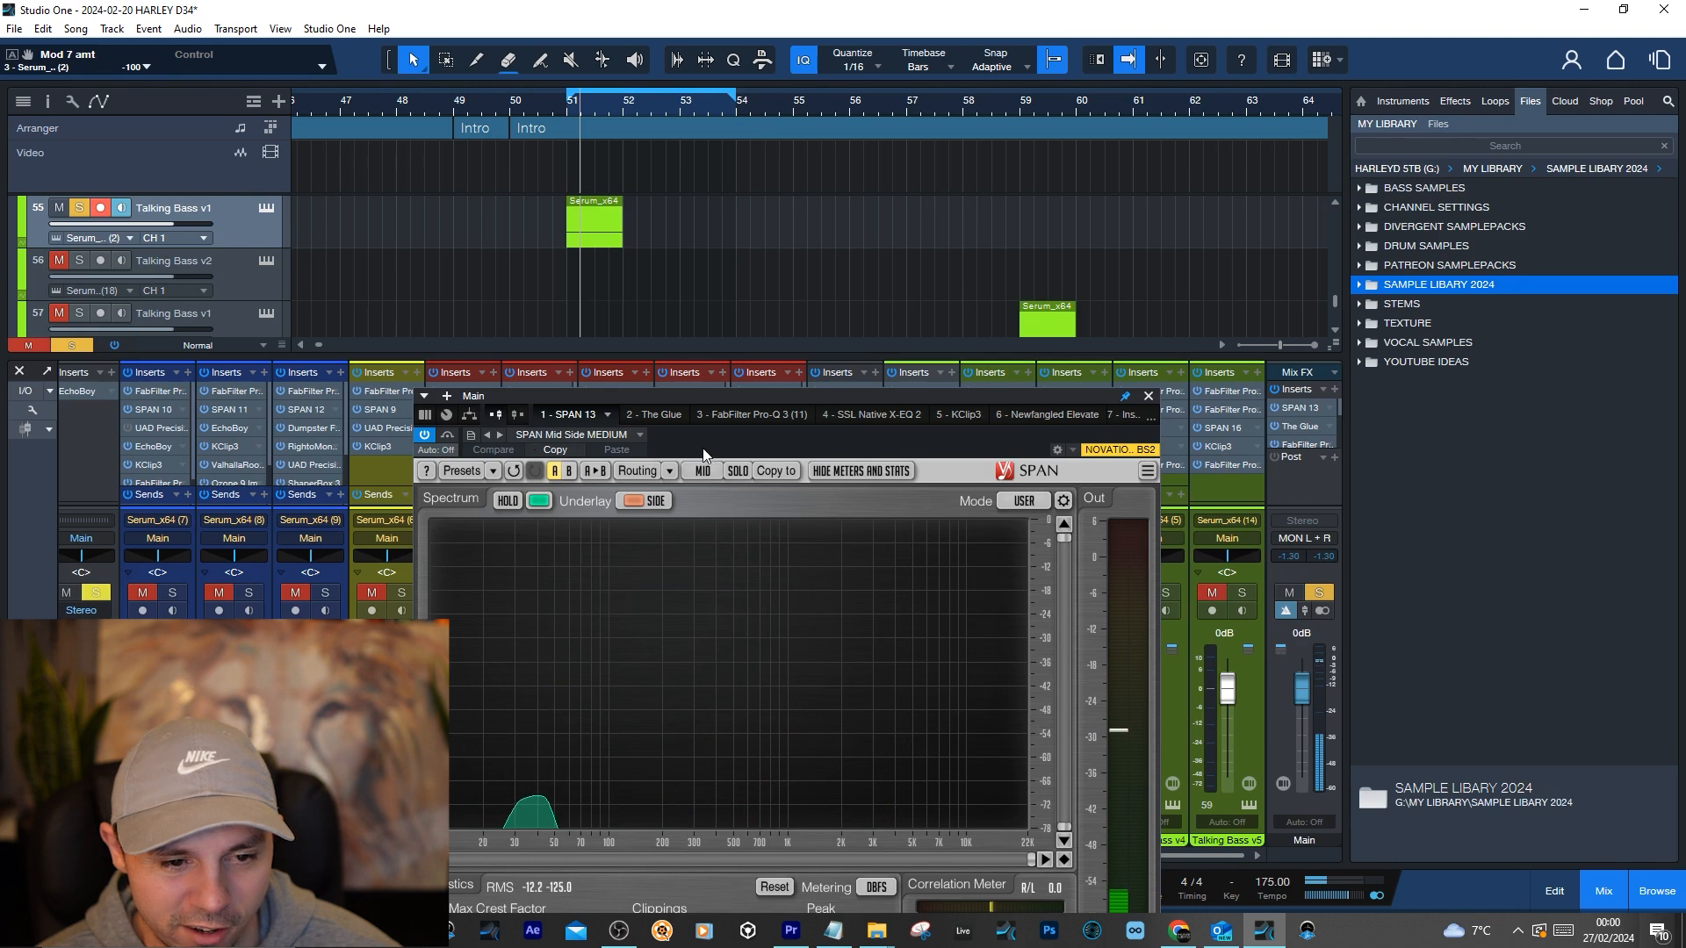
Try the SPAN Mid Side HOLD preset in SPAN 13, replay the bass through the analyser, and close it
click(640, 436)
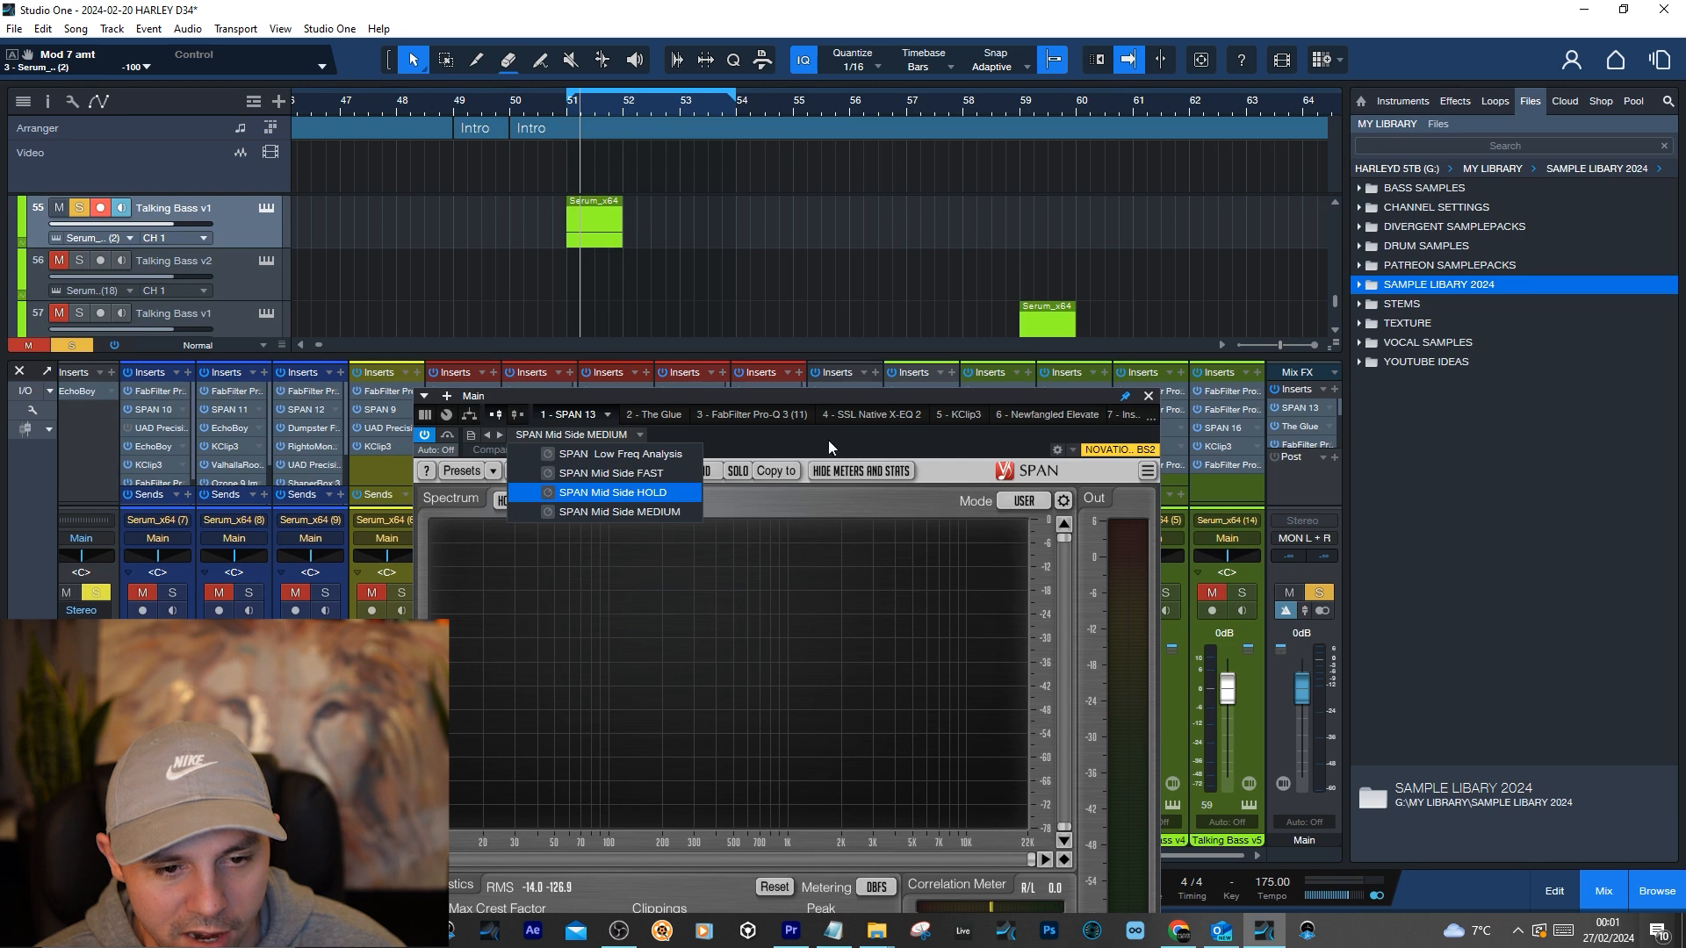
click(666, 497)
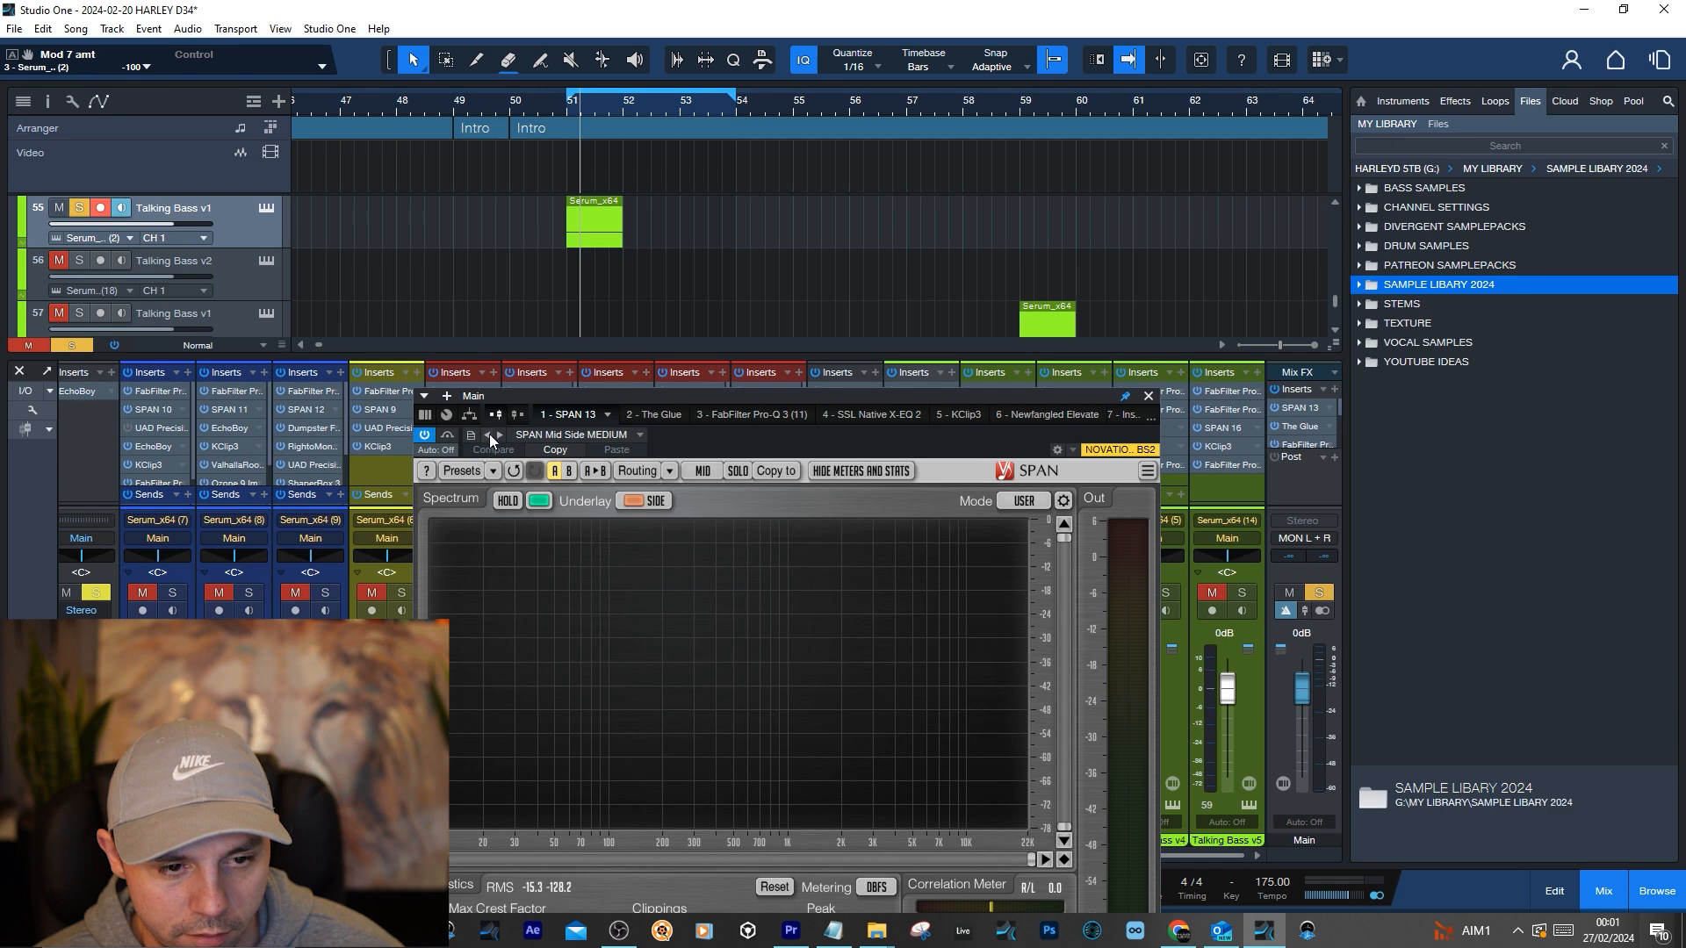
key(space)
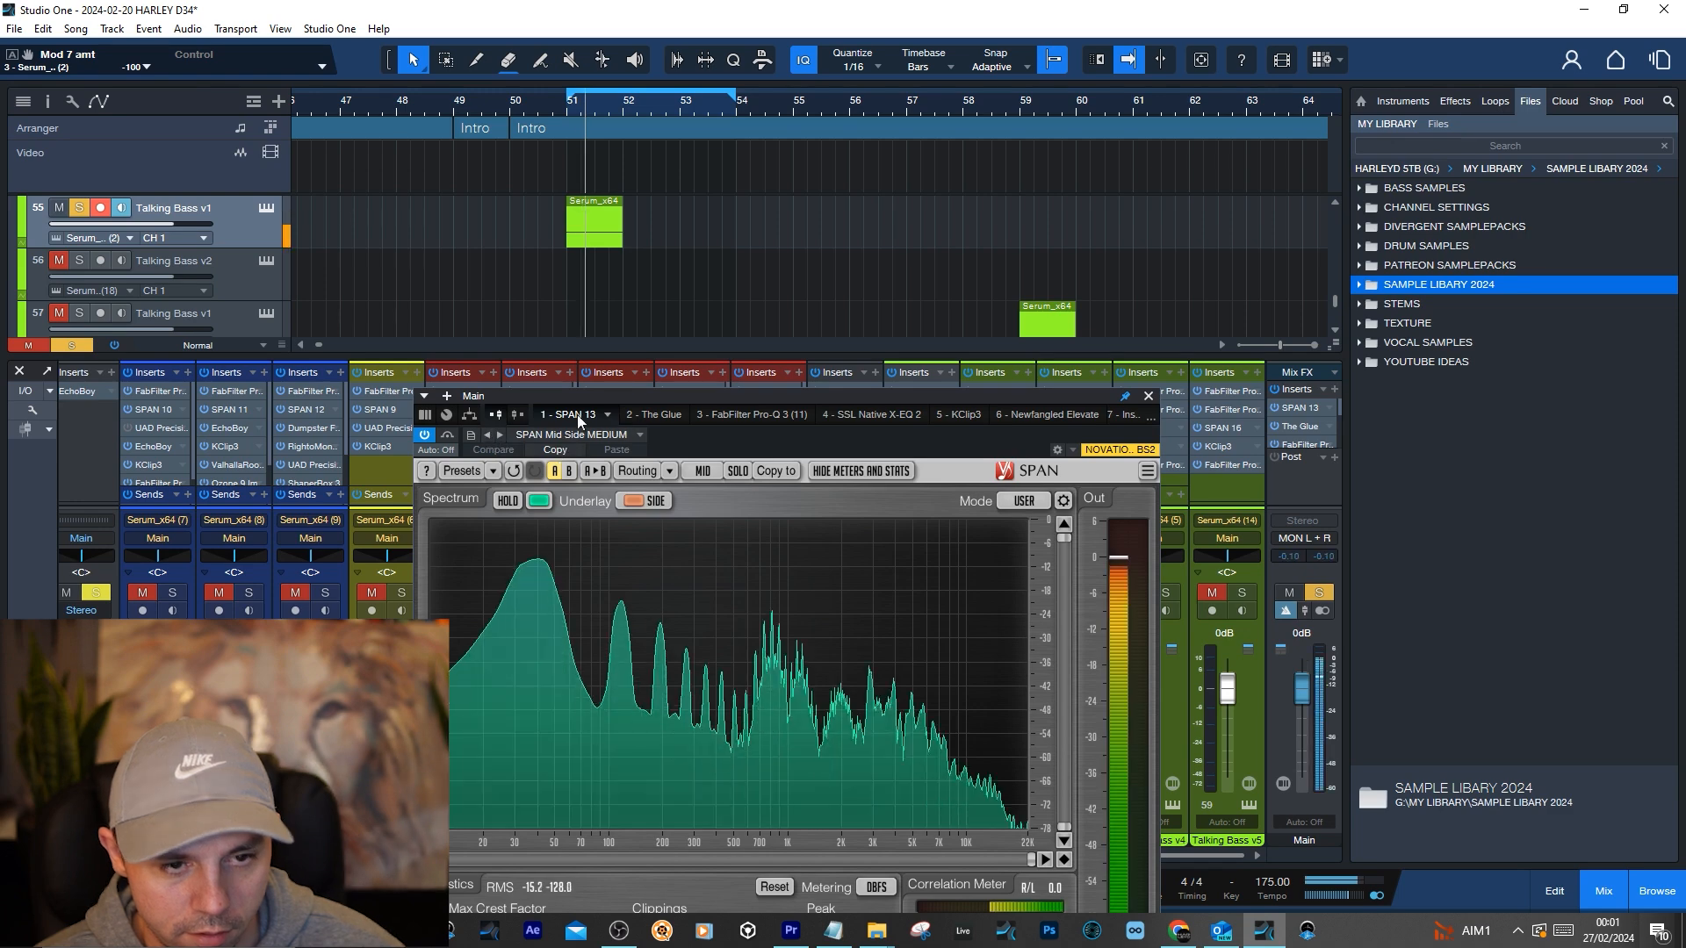
click(1148, 396)
key(space)
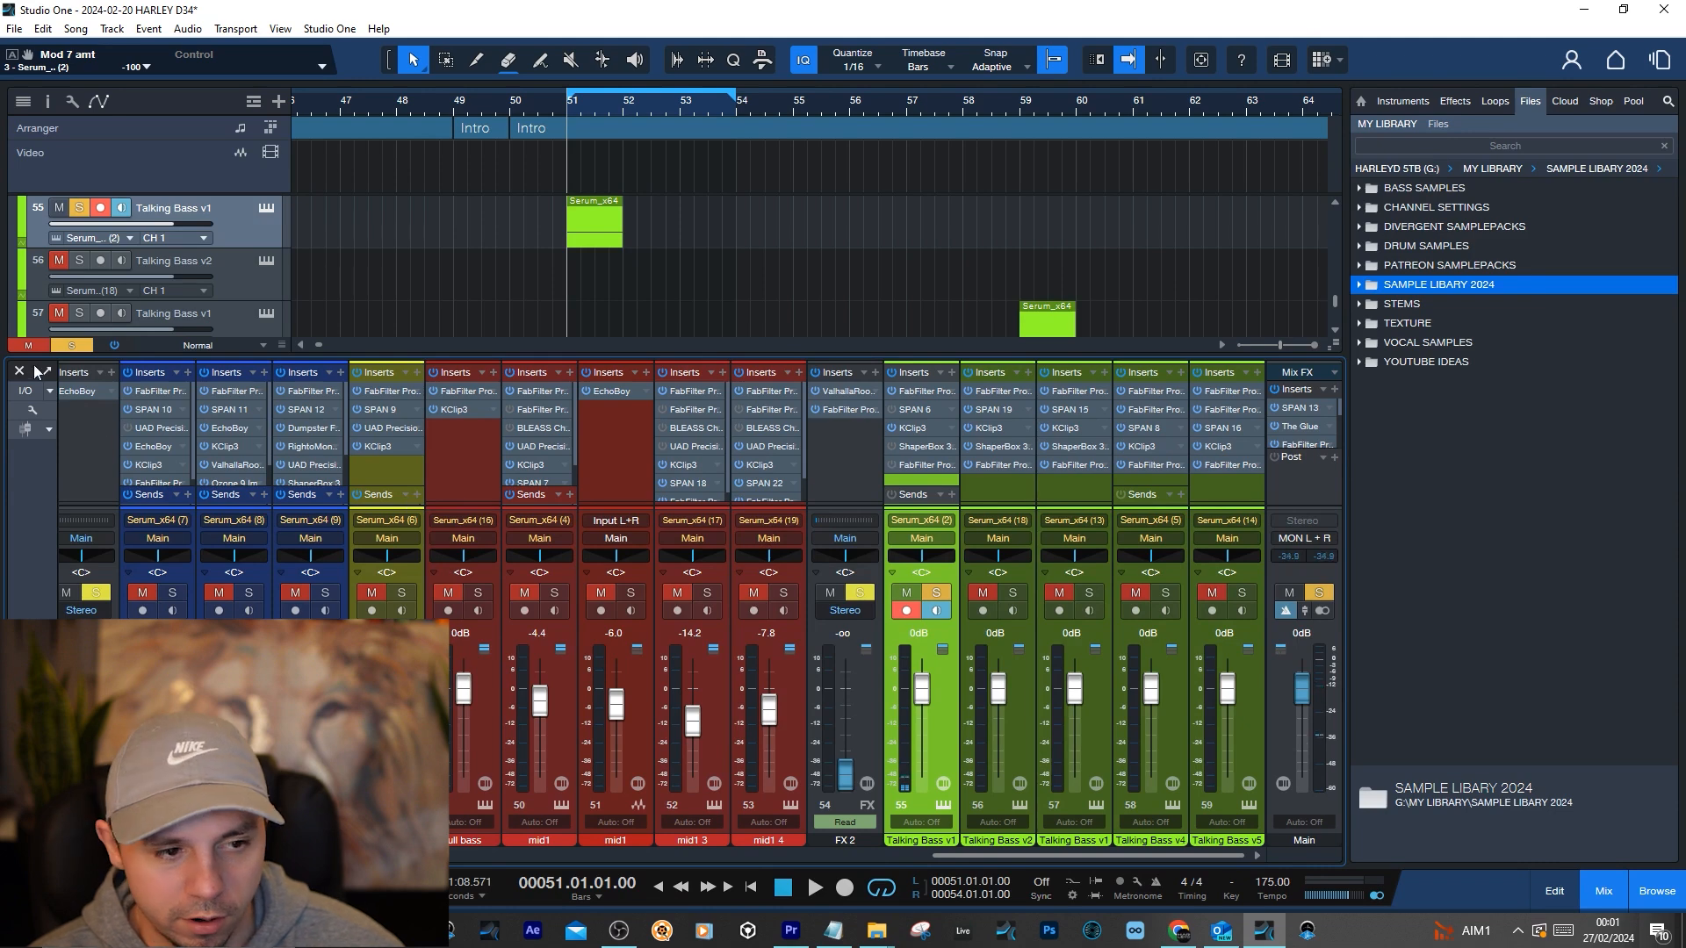
Check ShaperBox 3 on the Talking Bass v1 channel, close it, and bring the channel's last FabFilter Pro-Q 3 into view
click(913, 448)
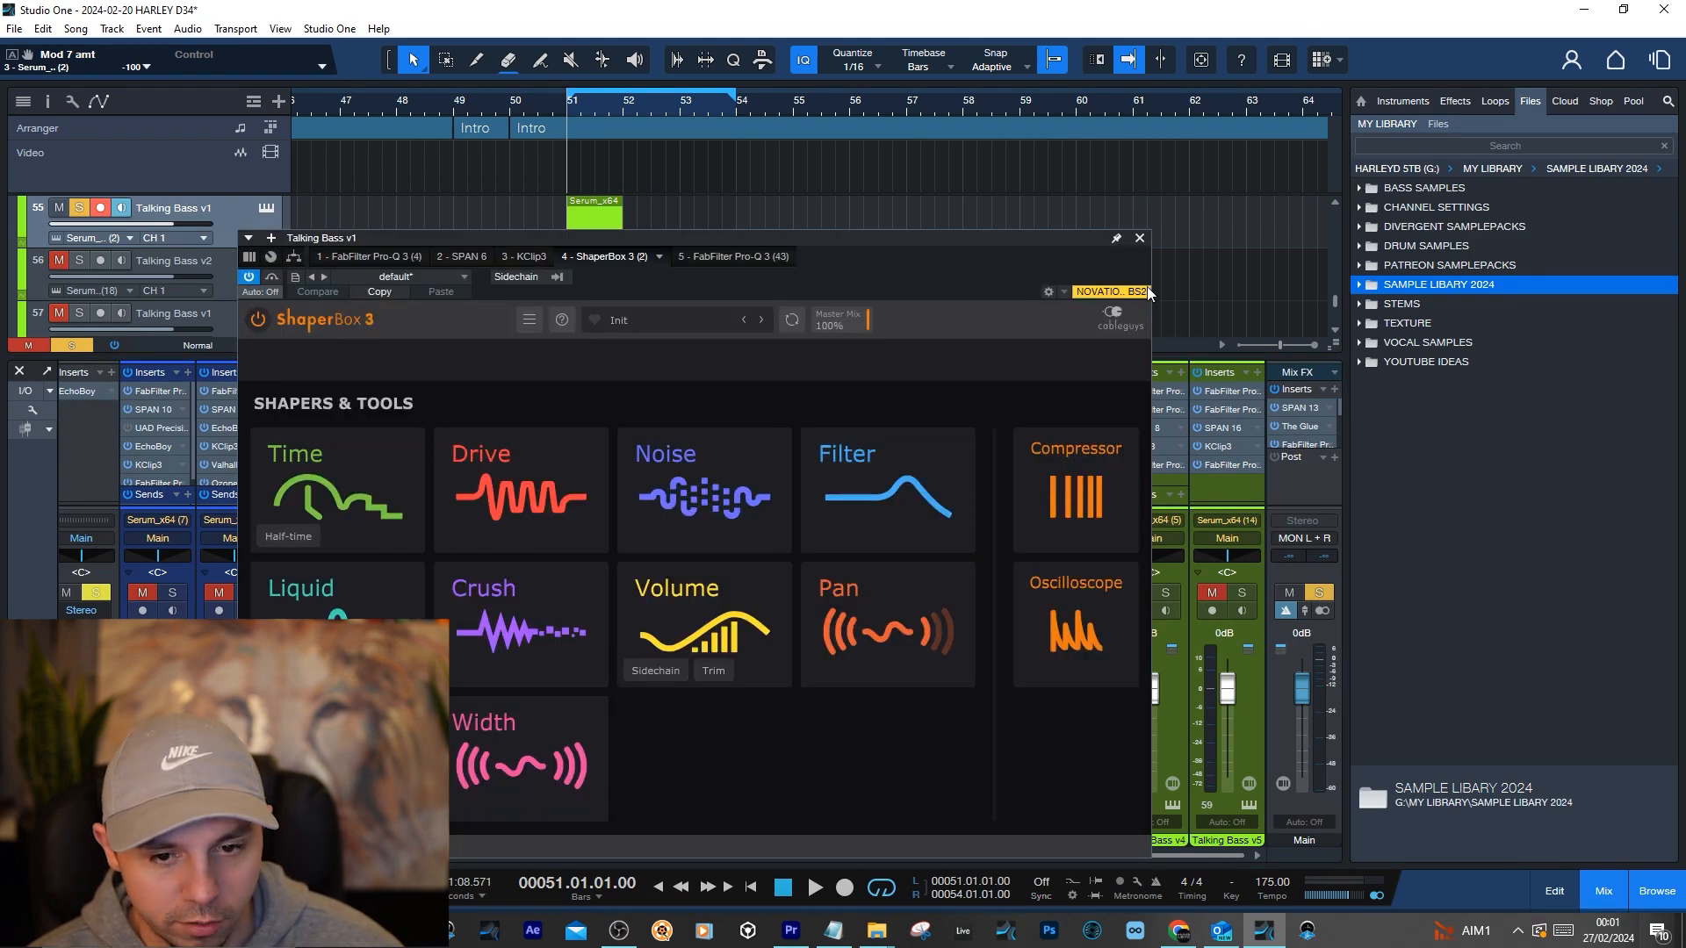
click(1140, 238)
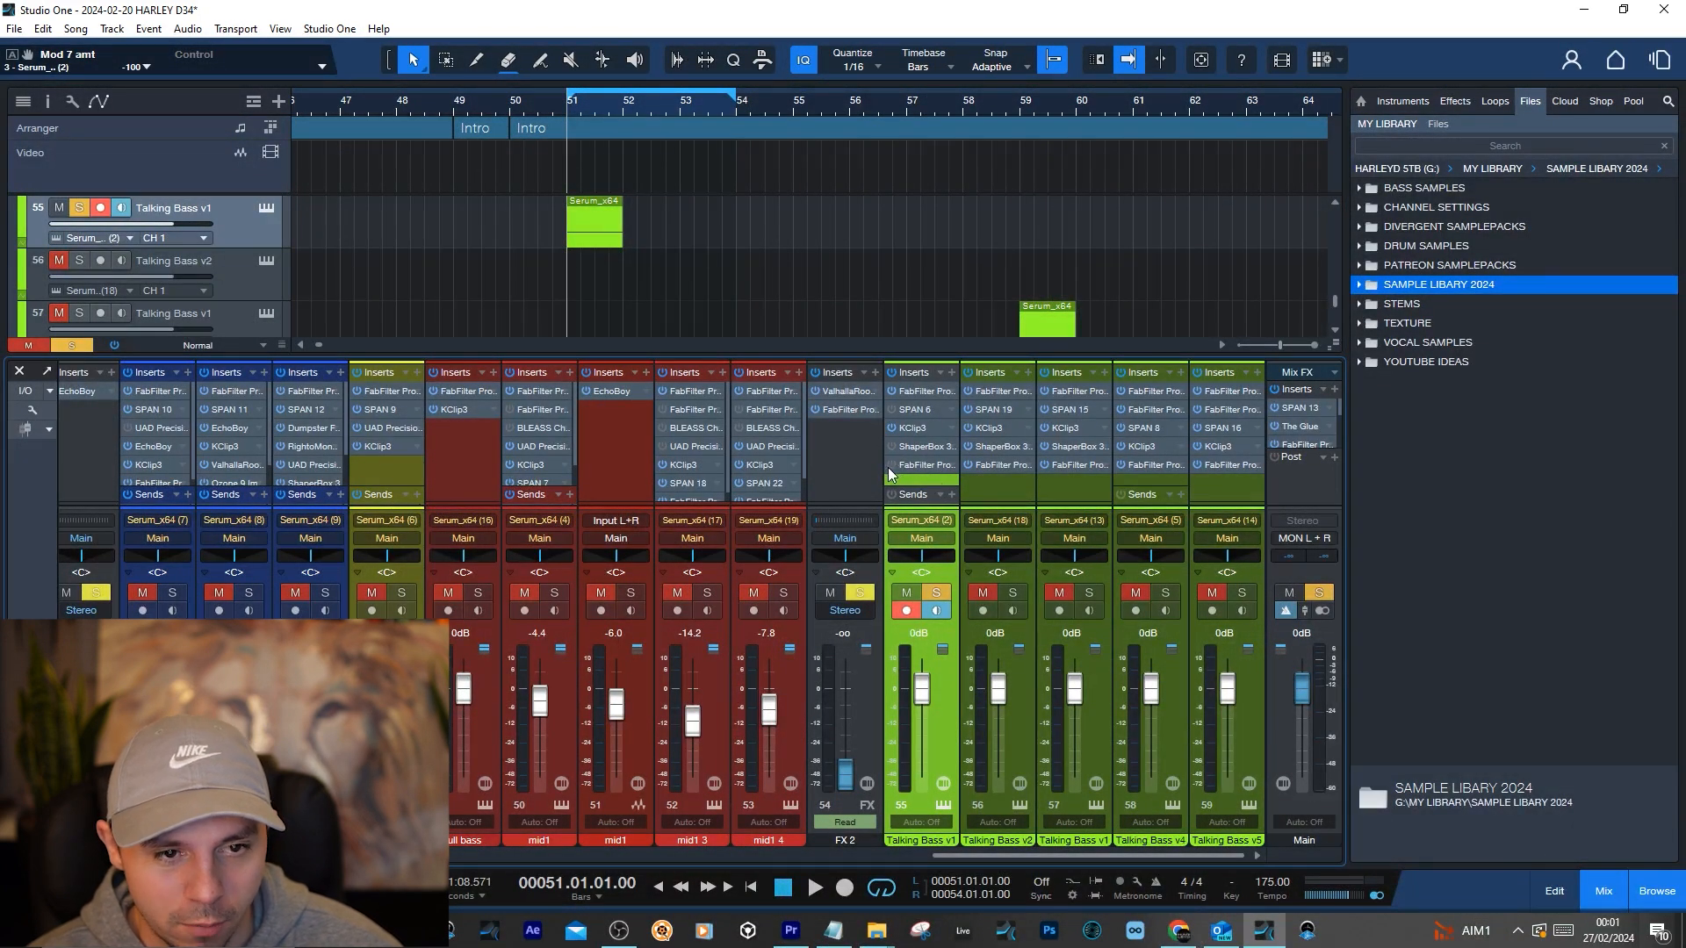
click(914, 468)
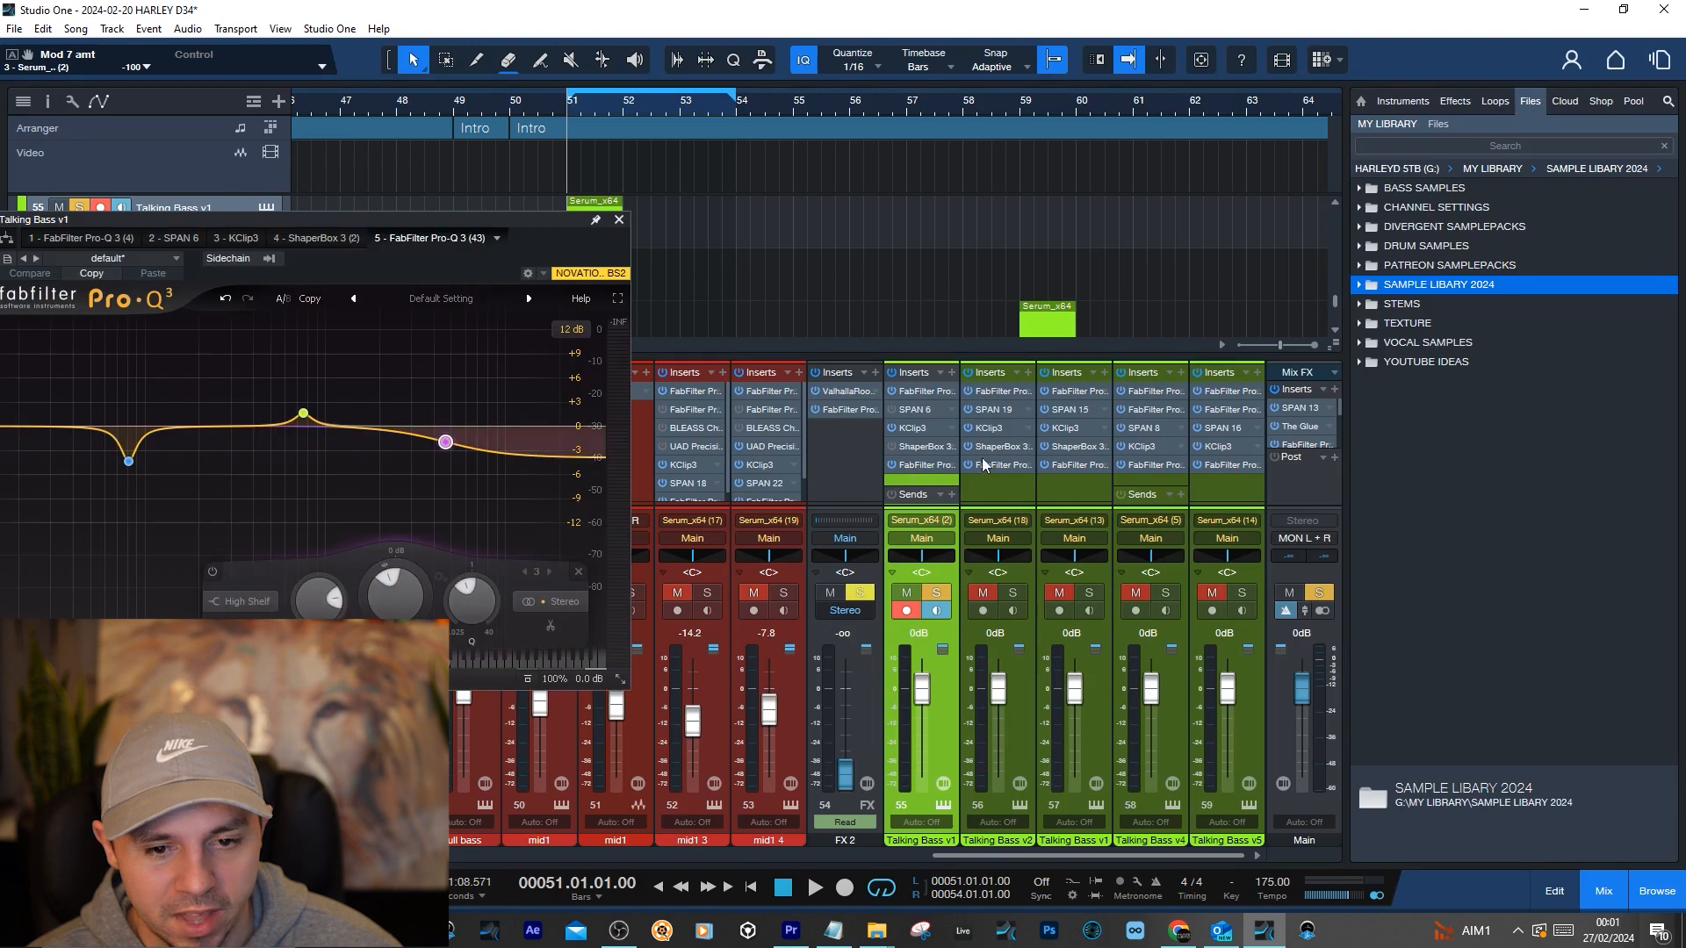
drag(1002, 279, 1451, 210)
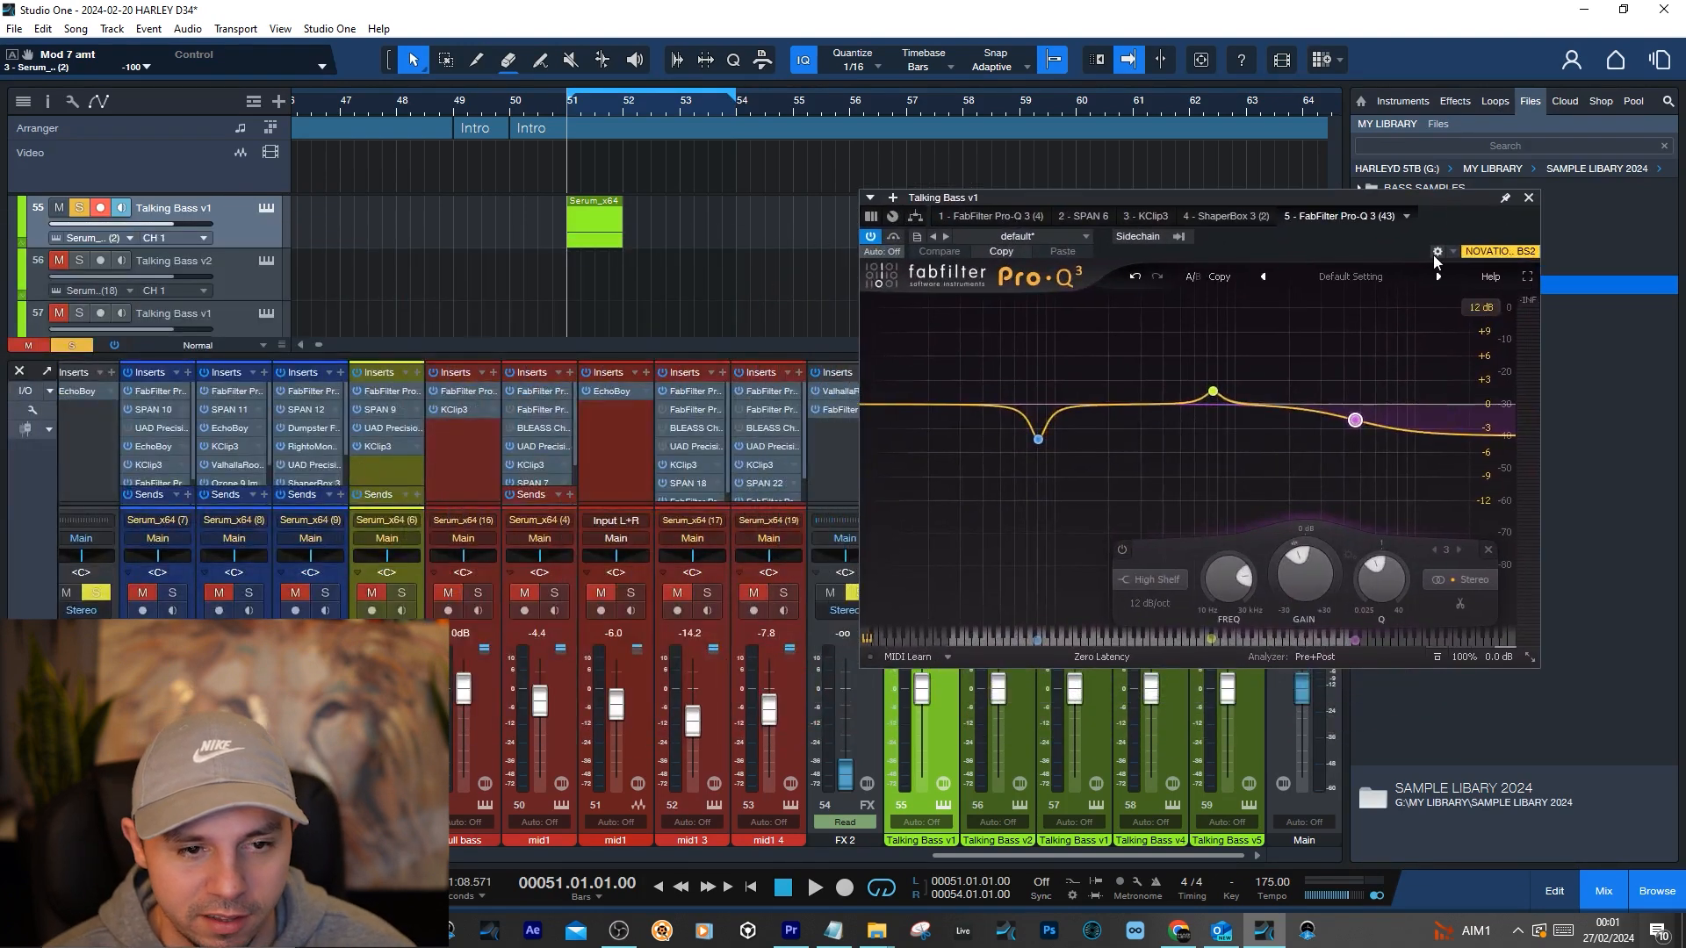
Audition the bass through the last Pro-Q 3 and check the settings of its narrow low-frequency cut
key(space)
mouse_move(1046, 448)
key(space)
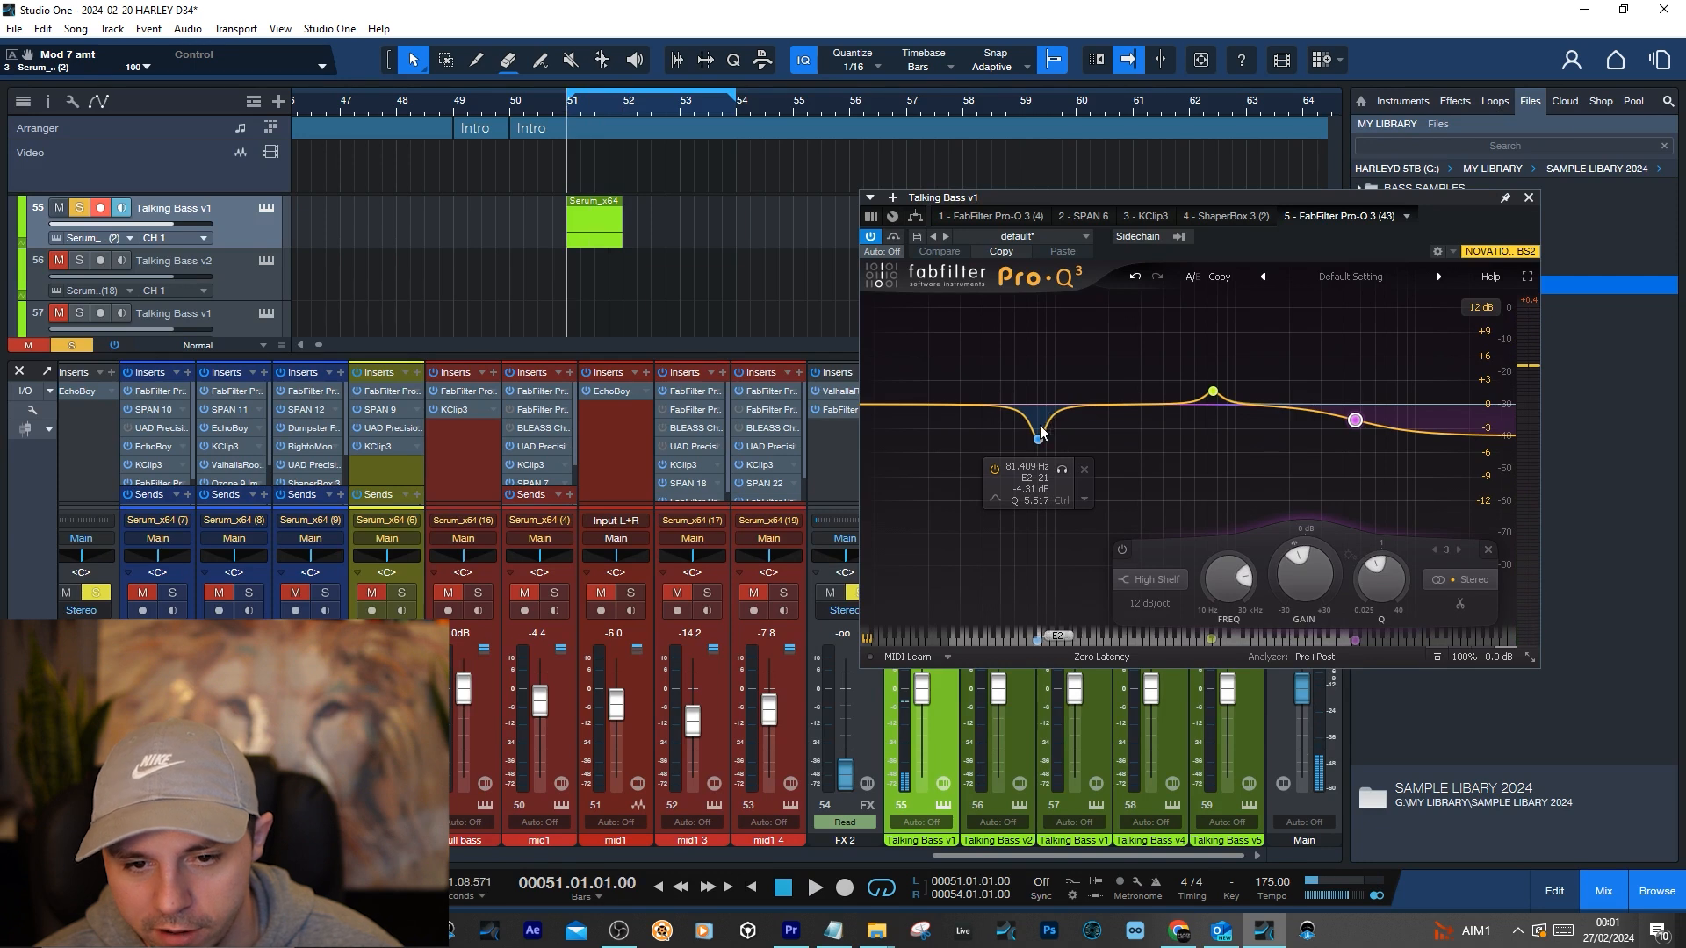
key(space)
key(space)
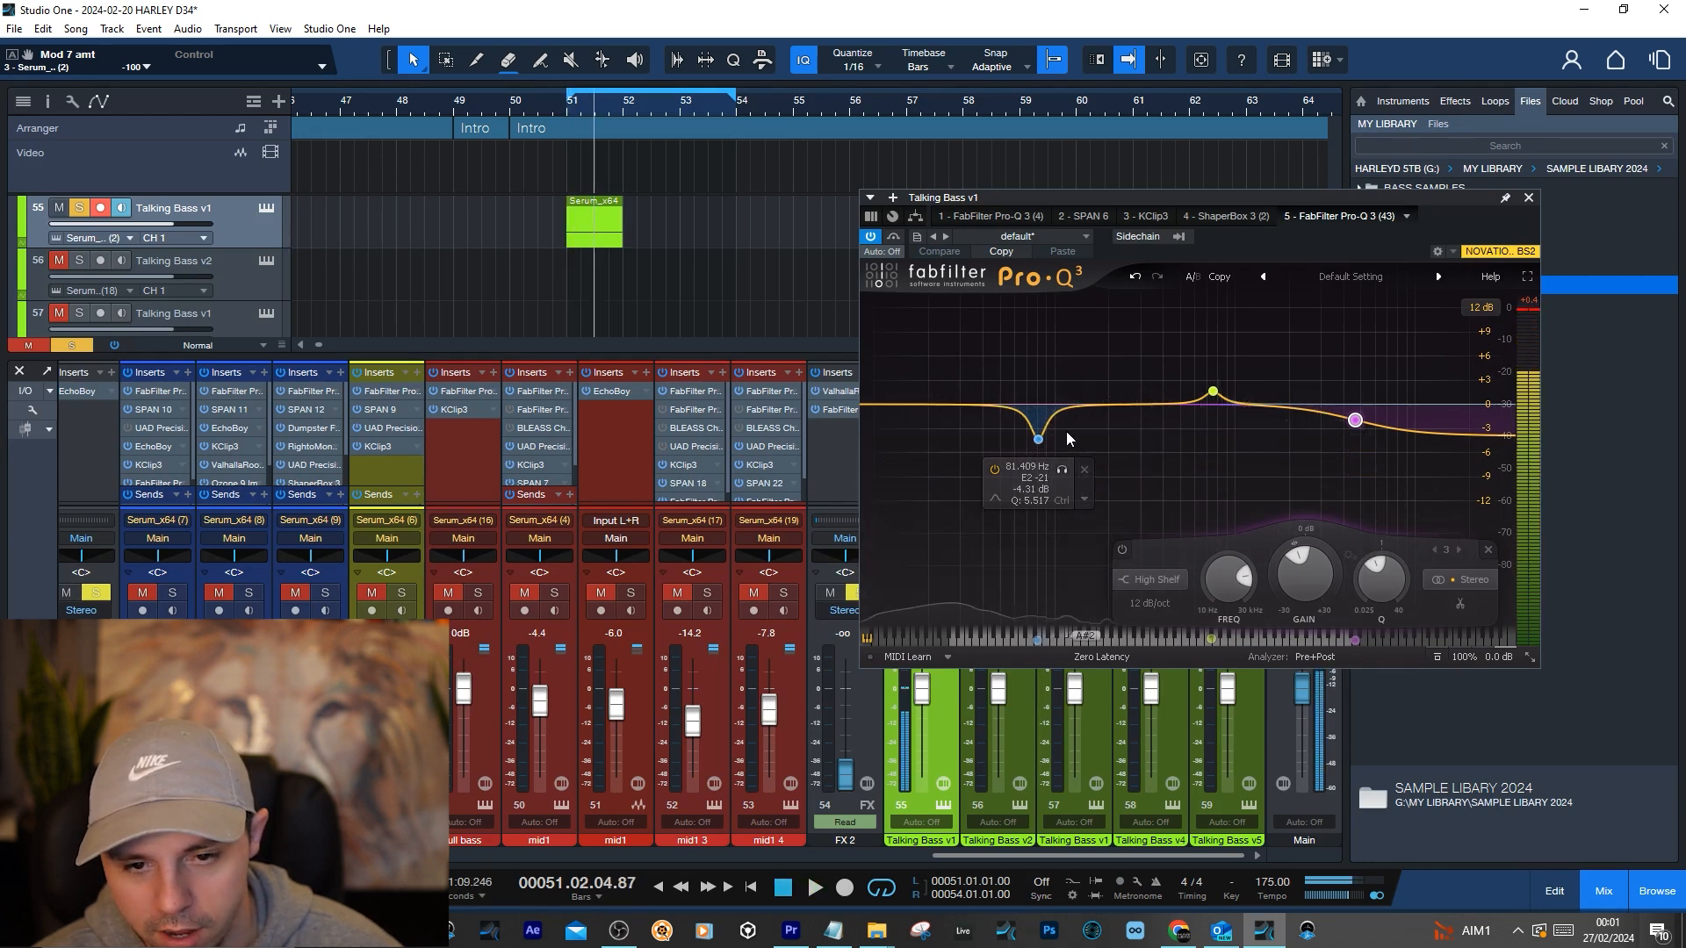
Try a boost band just above the low-frequency cut and delete it again
drag(1072, 399, 1058, 380)
right_click(1058, 379)
click(1103, 535)
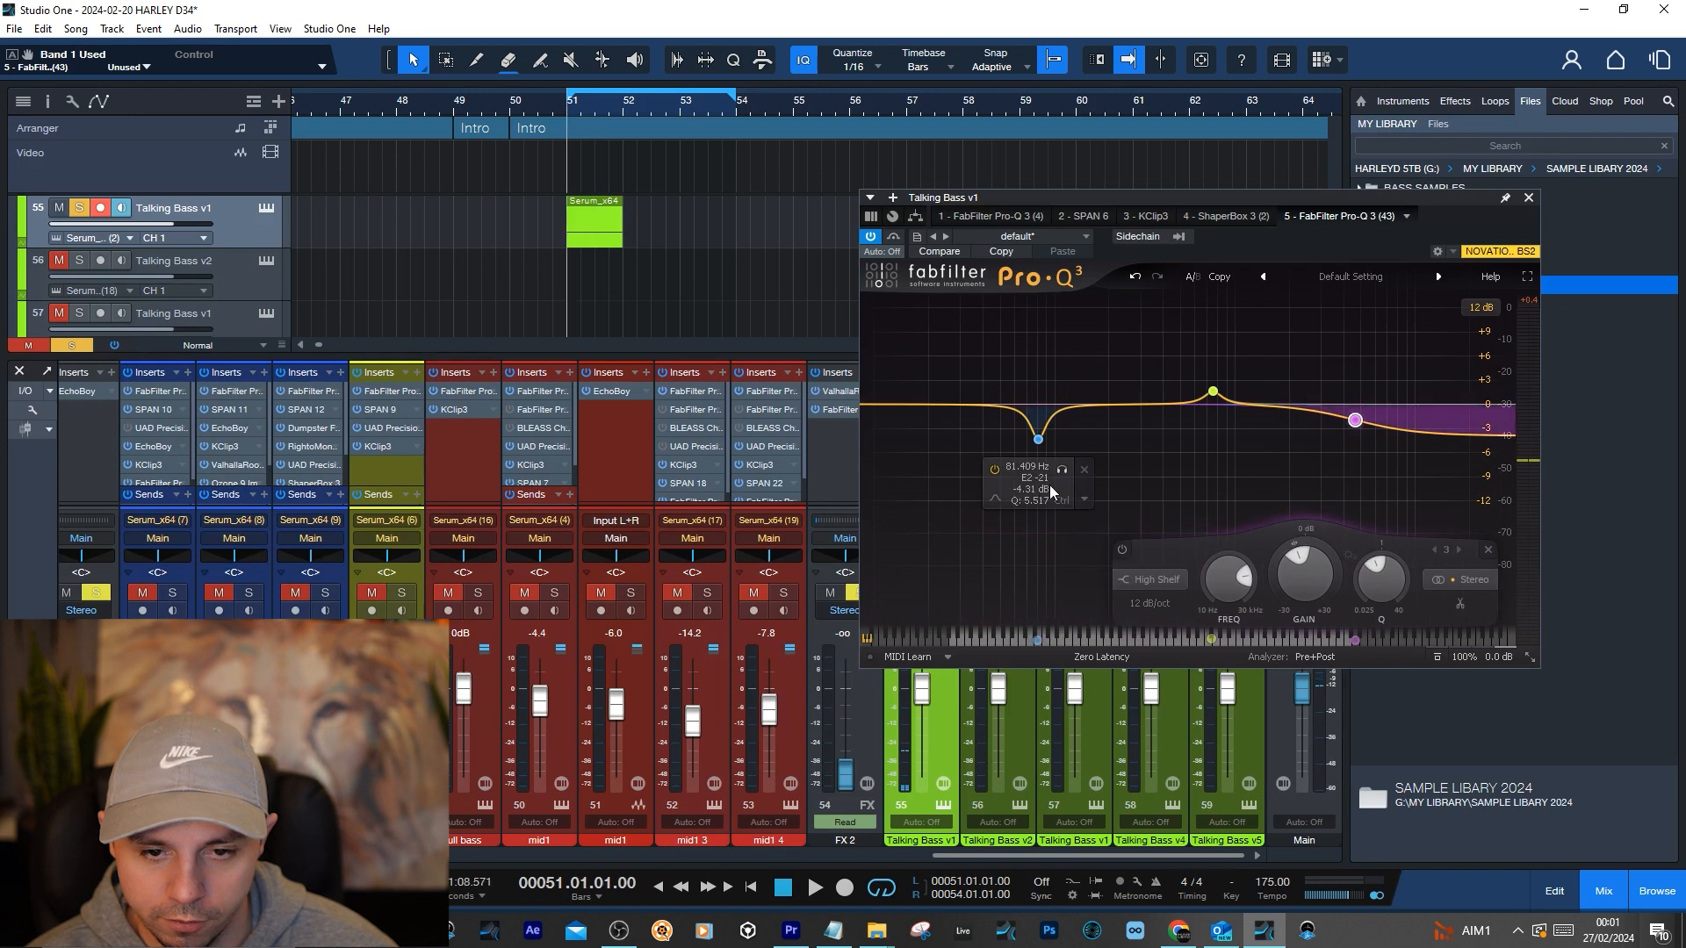
Replay the bass and select the small midrange bell boost in the Pro-Q 3 to check its settings
key(space)
key(space)
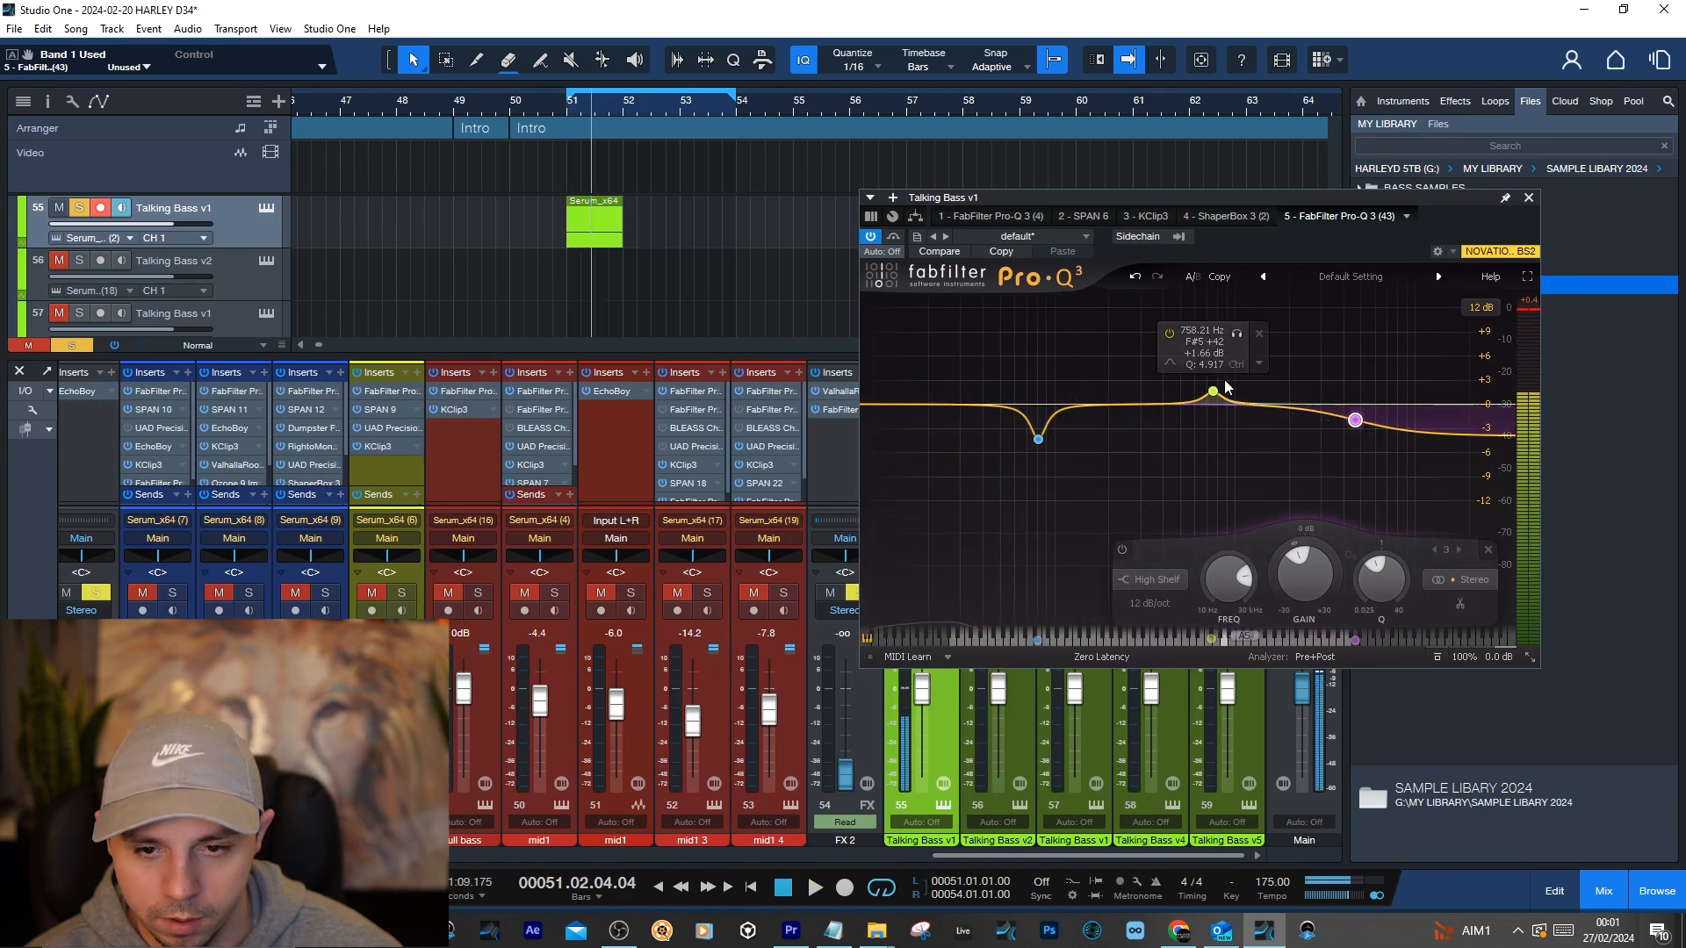
click(1212, 392)
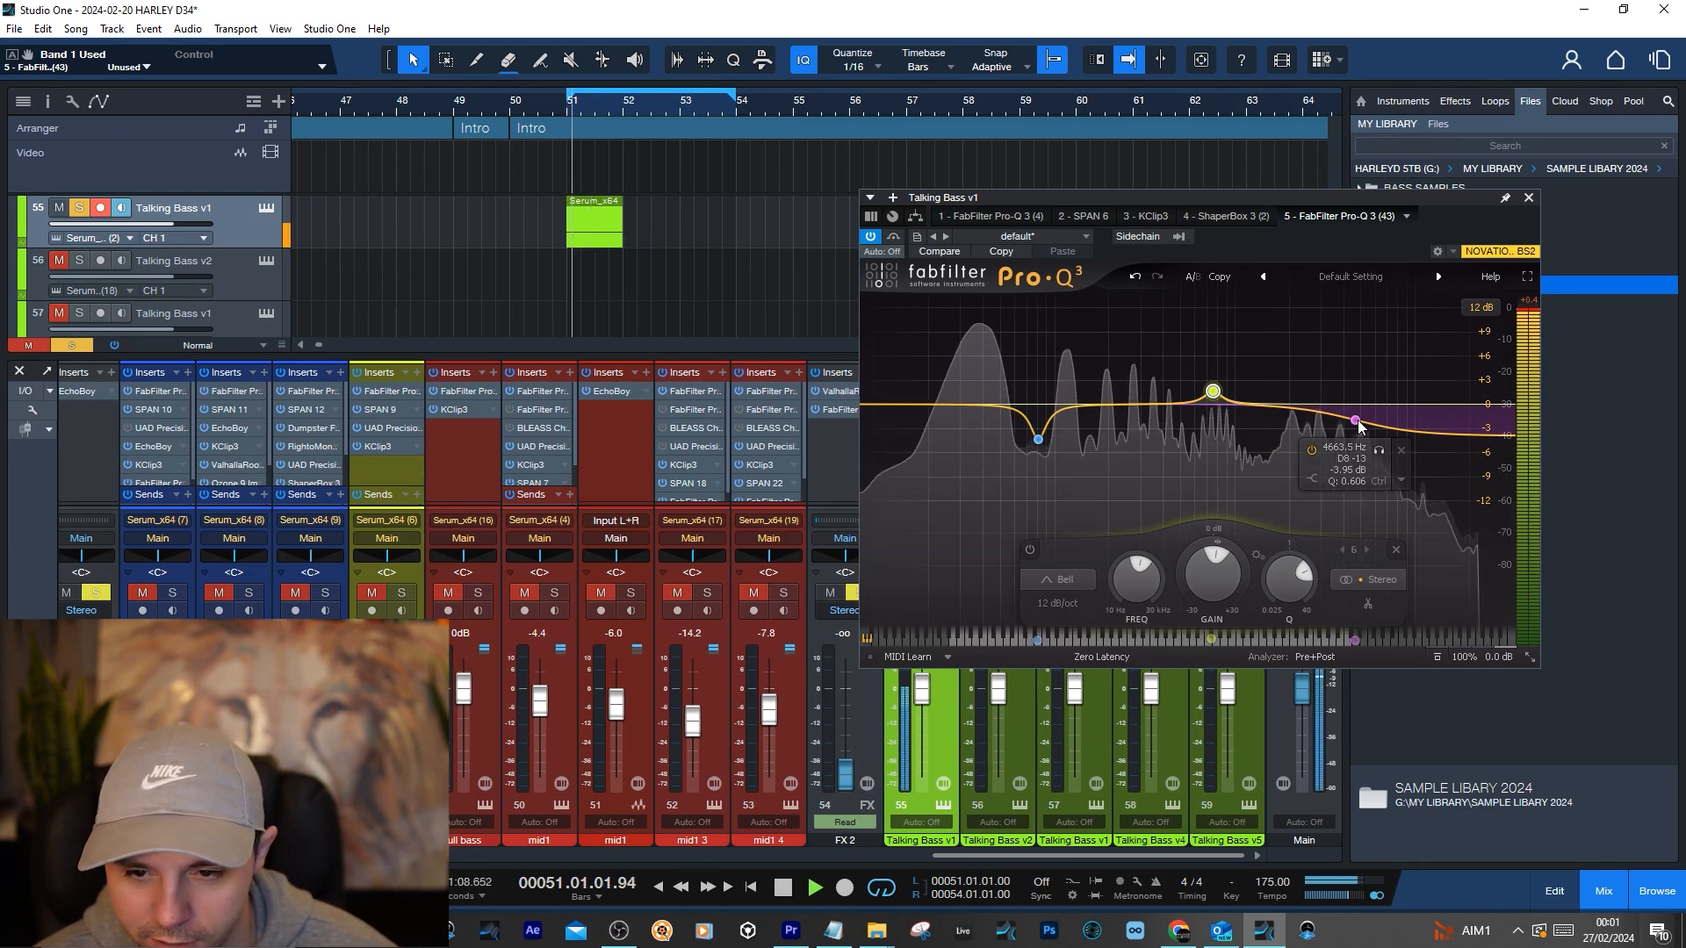
Try a bell boost of 3.16 dB at 2722.4 Hz while the bass plays, and delete the band
drag(1313, 413, 1317, 391)
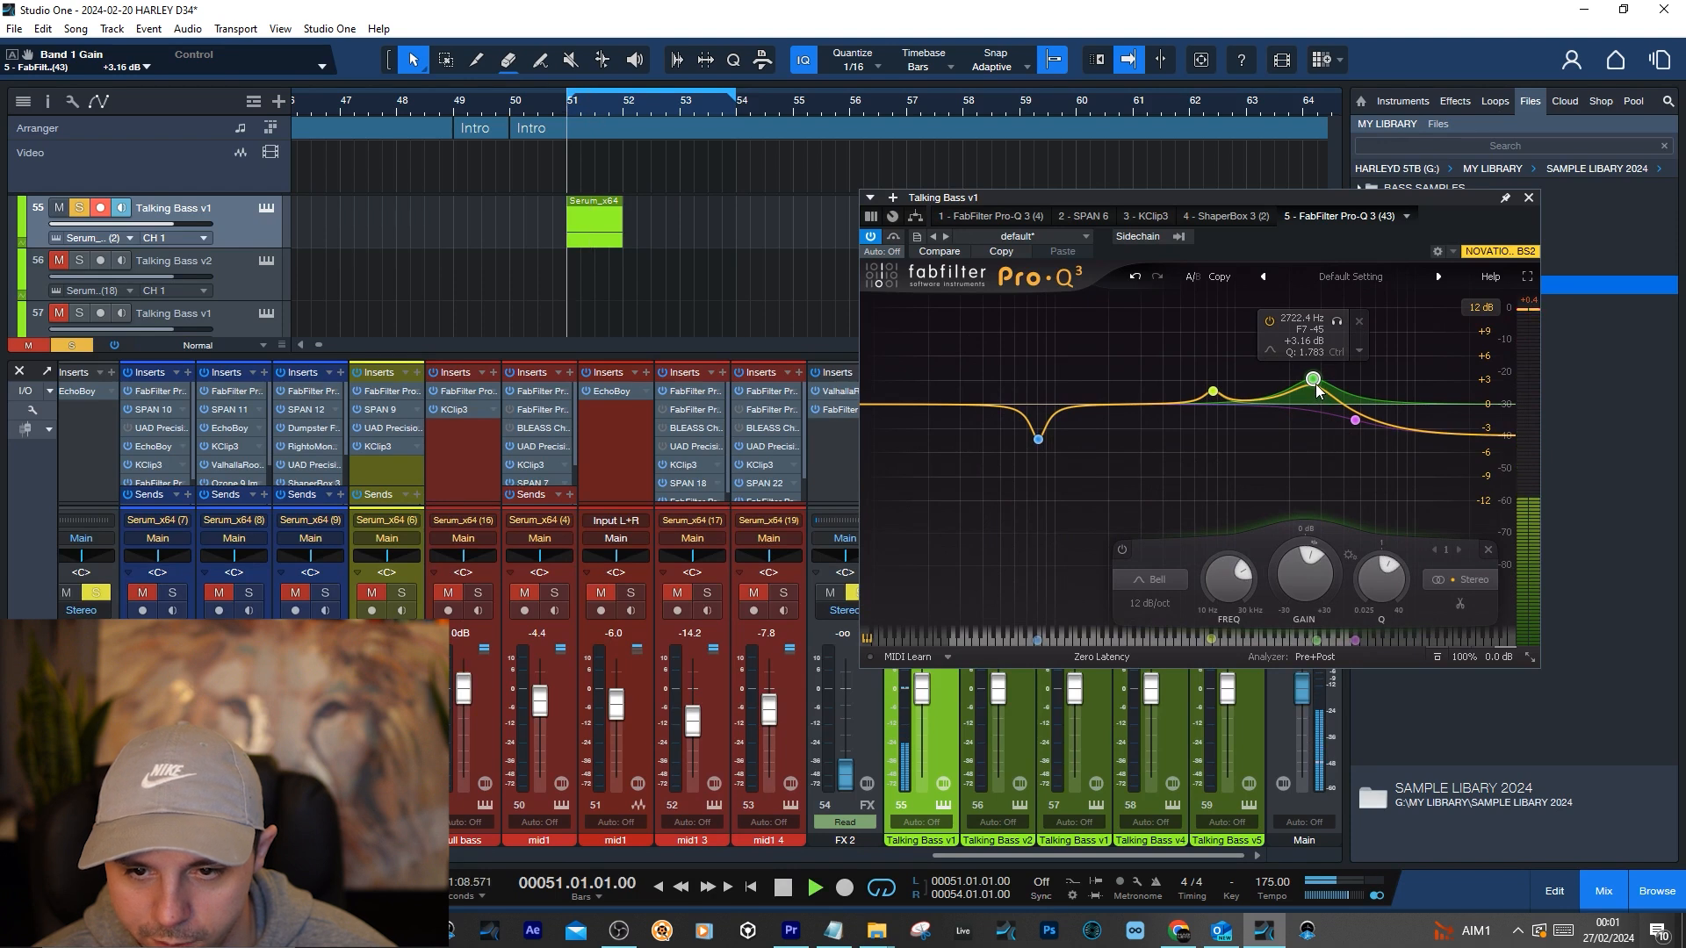
key(space)
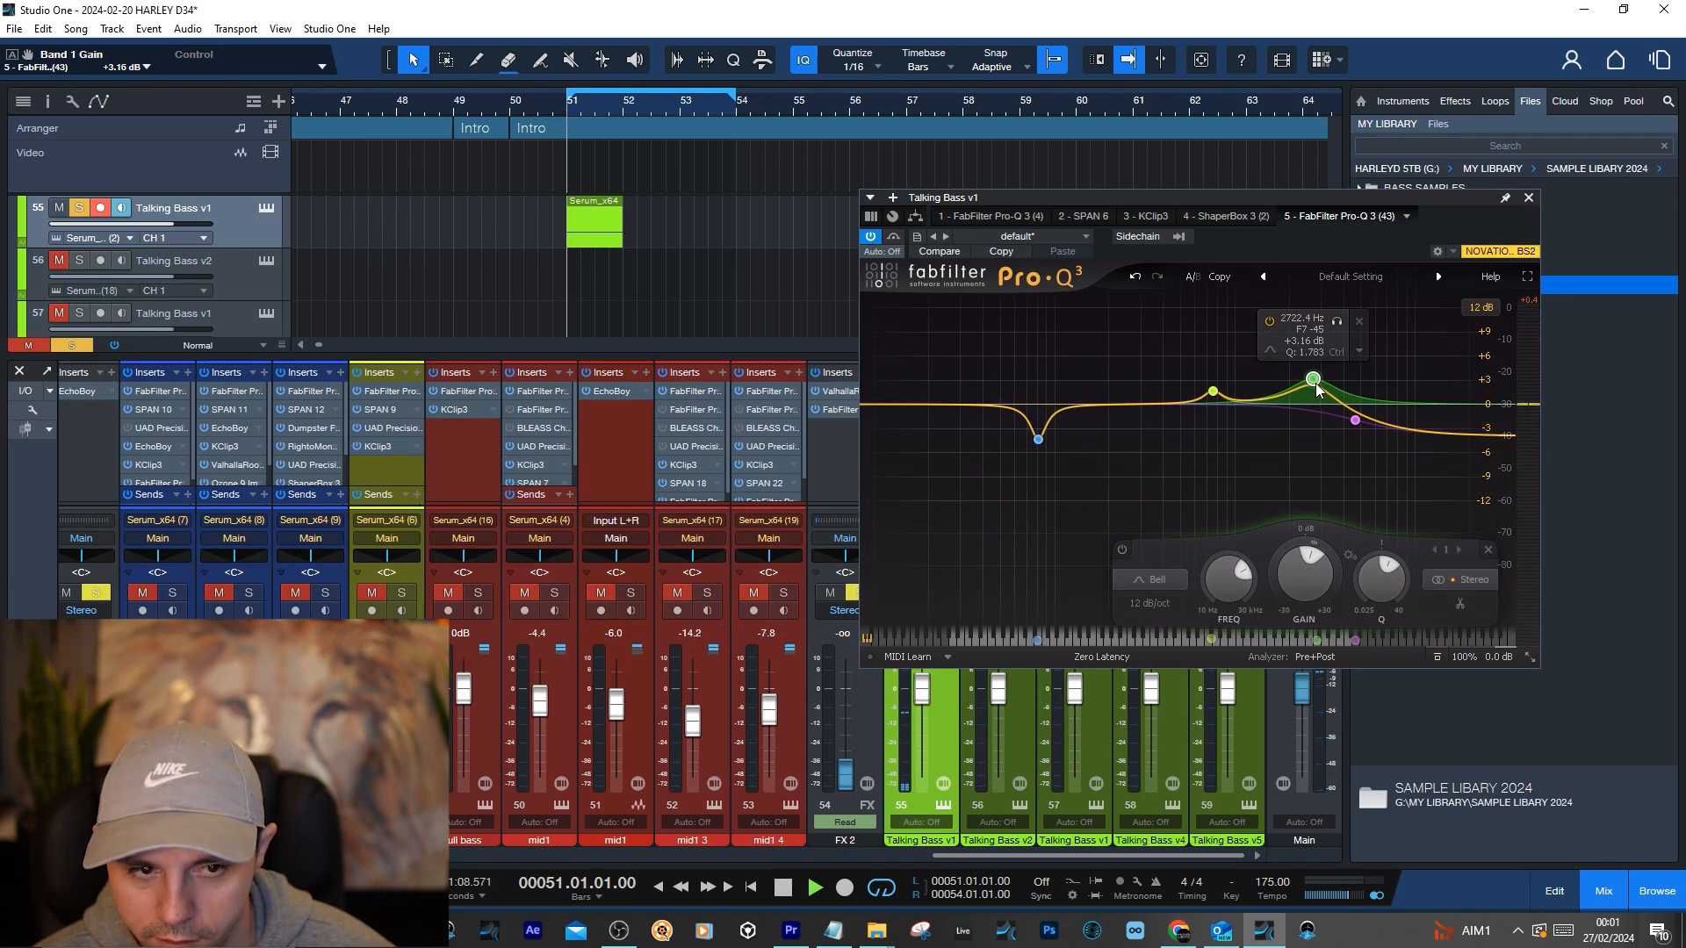
right_click(1318, 391)
click(1379, 544)
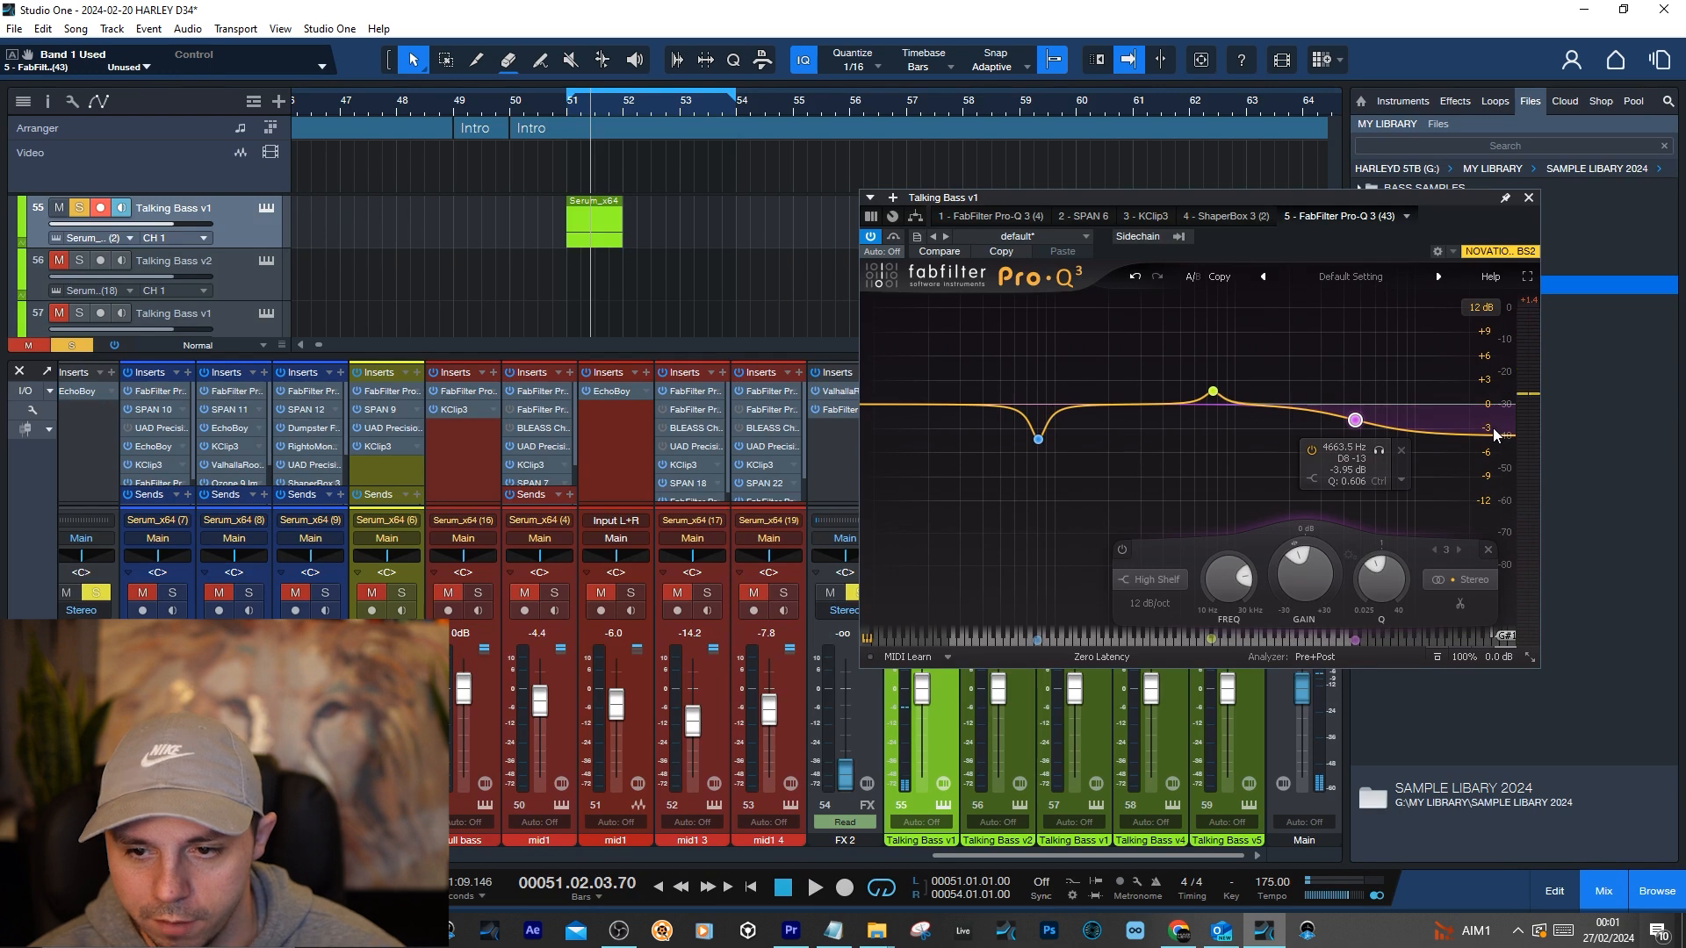
Move the high shelf to 4311.5 Hz at -3.30 dB, close the Pro-Q 3, and audition the result
drag(1355, 419, 1348, 407)
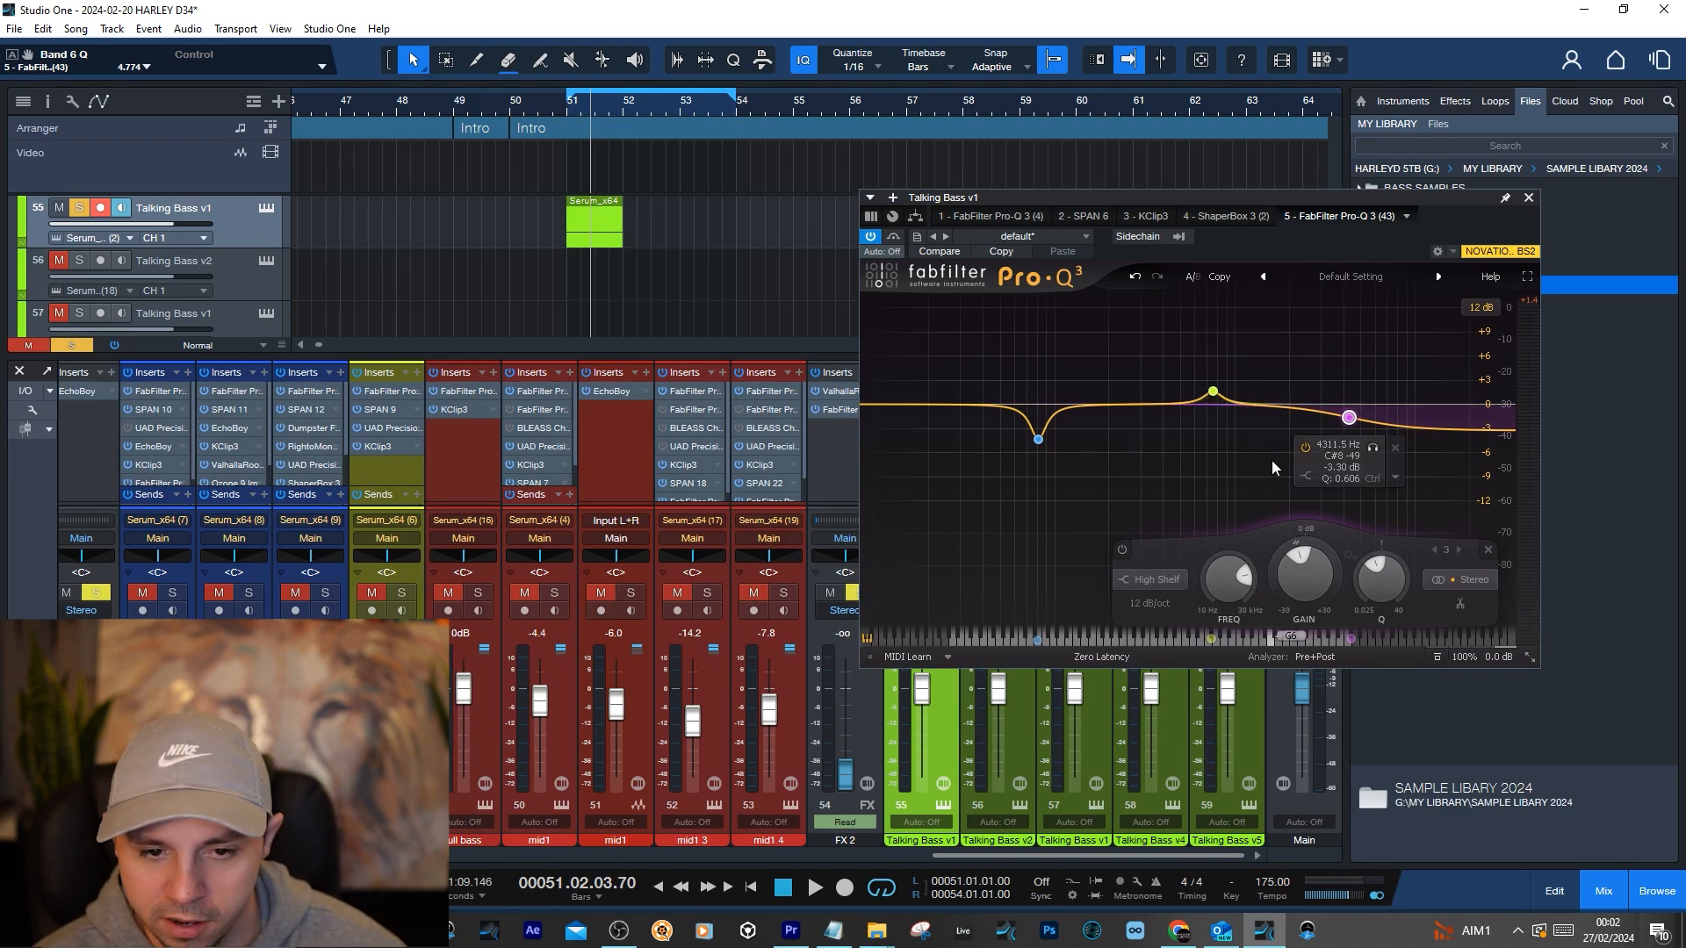
click(1528, 196)
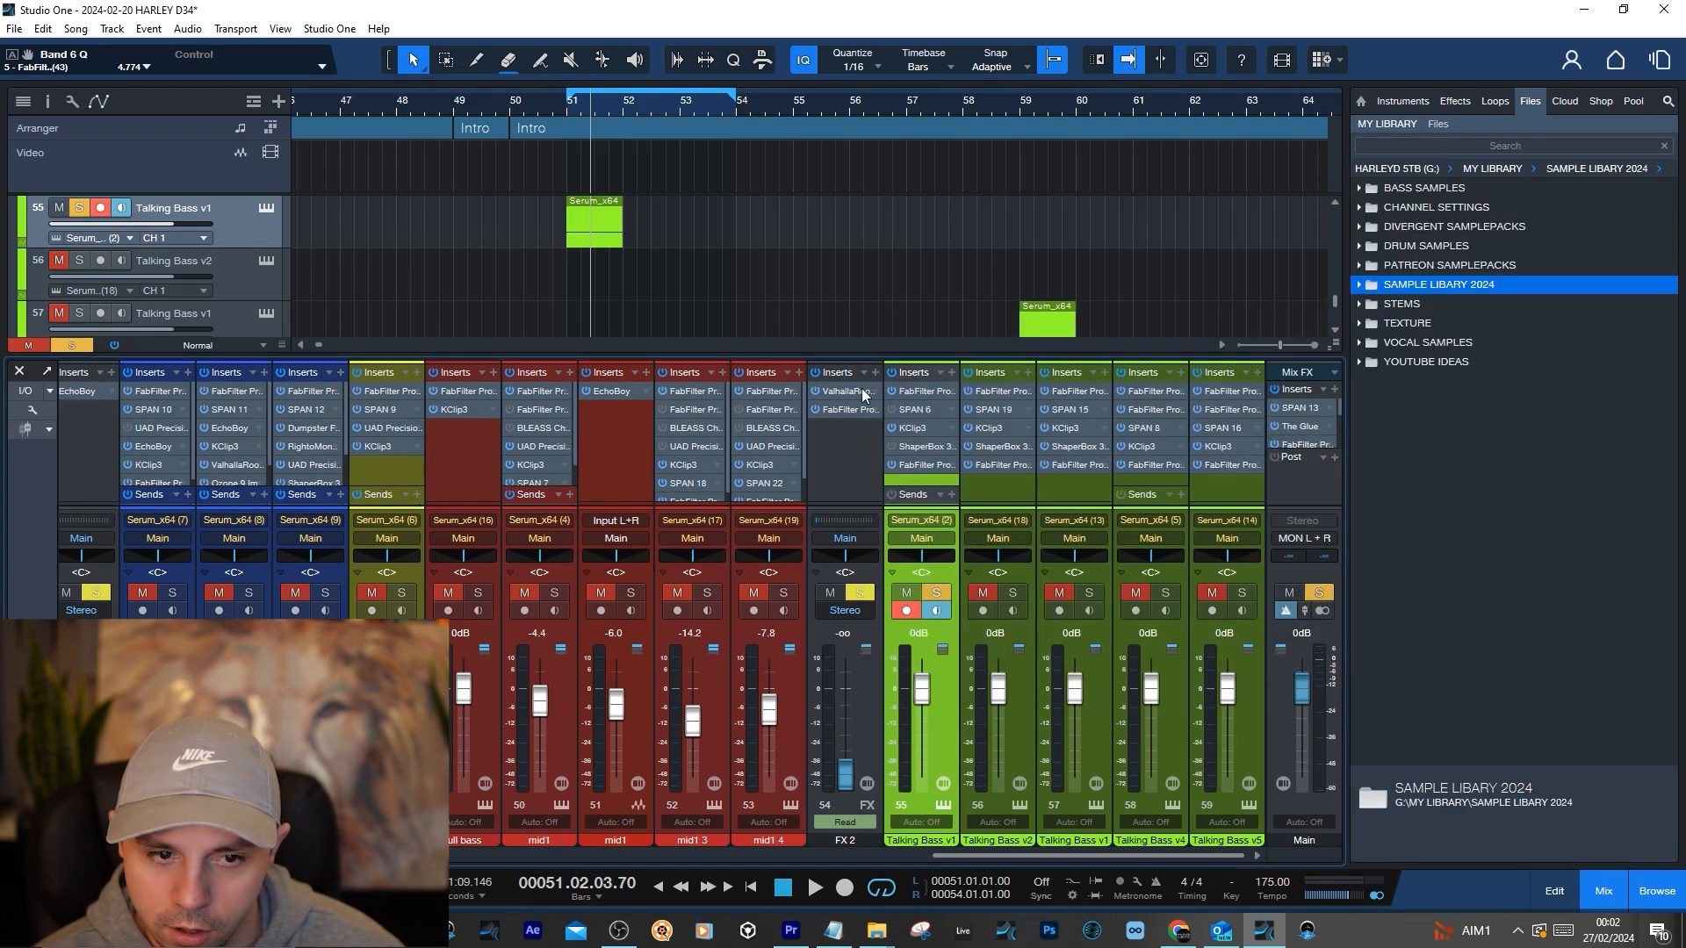
key(space)
key(space)
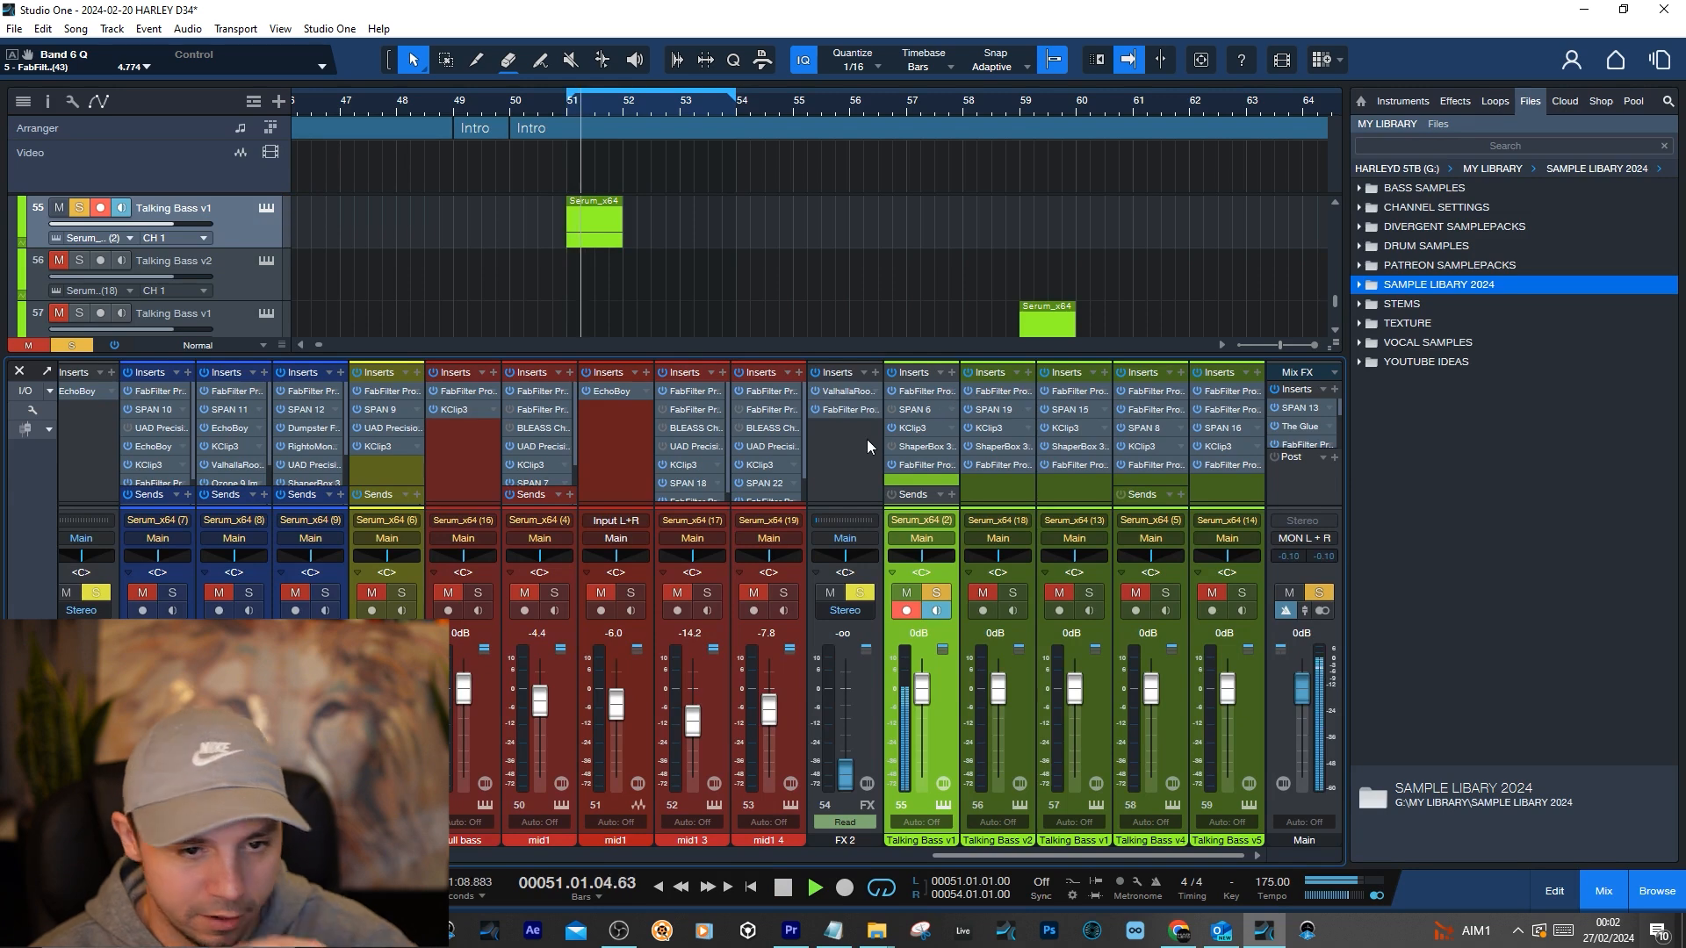
Hide the mixer, set the loop range from bar 59 to beat 2 of bar 60, and audition the bass clip there
click(48, 373)
click(1021, 110)
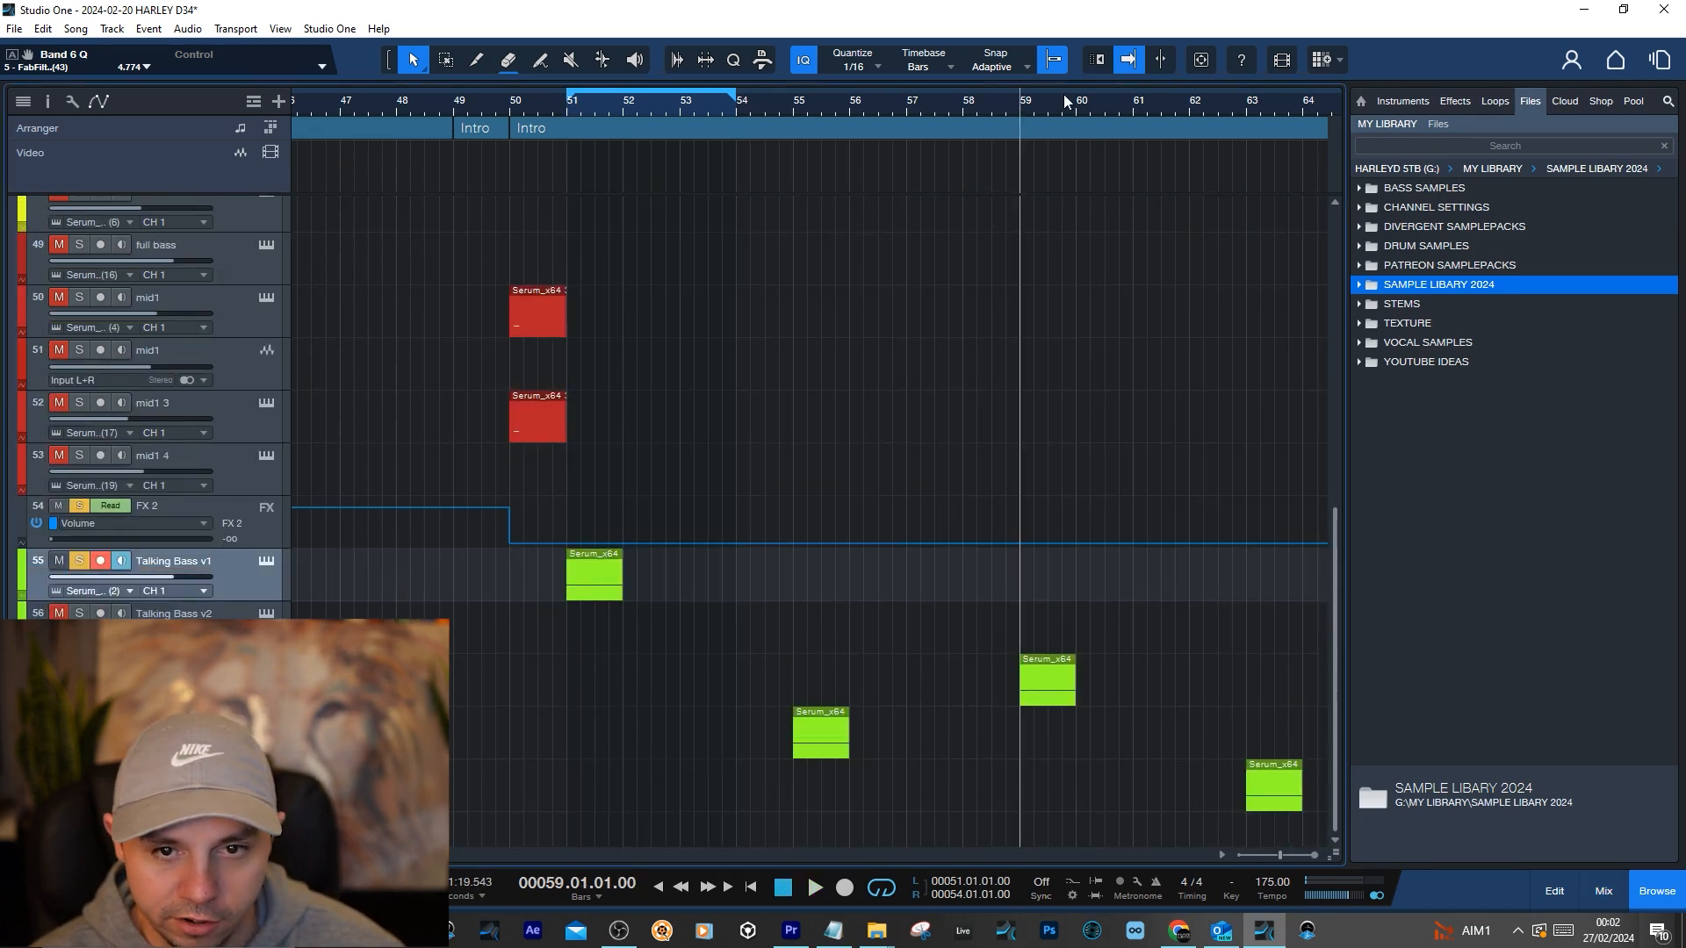
drag(959, 88, 1023, 91)
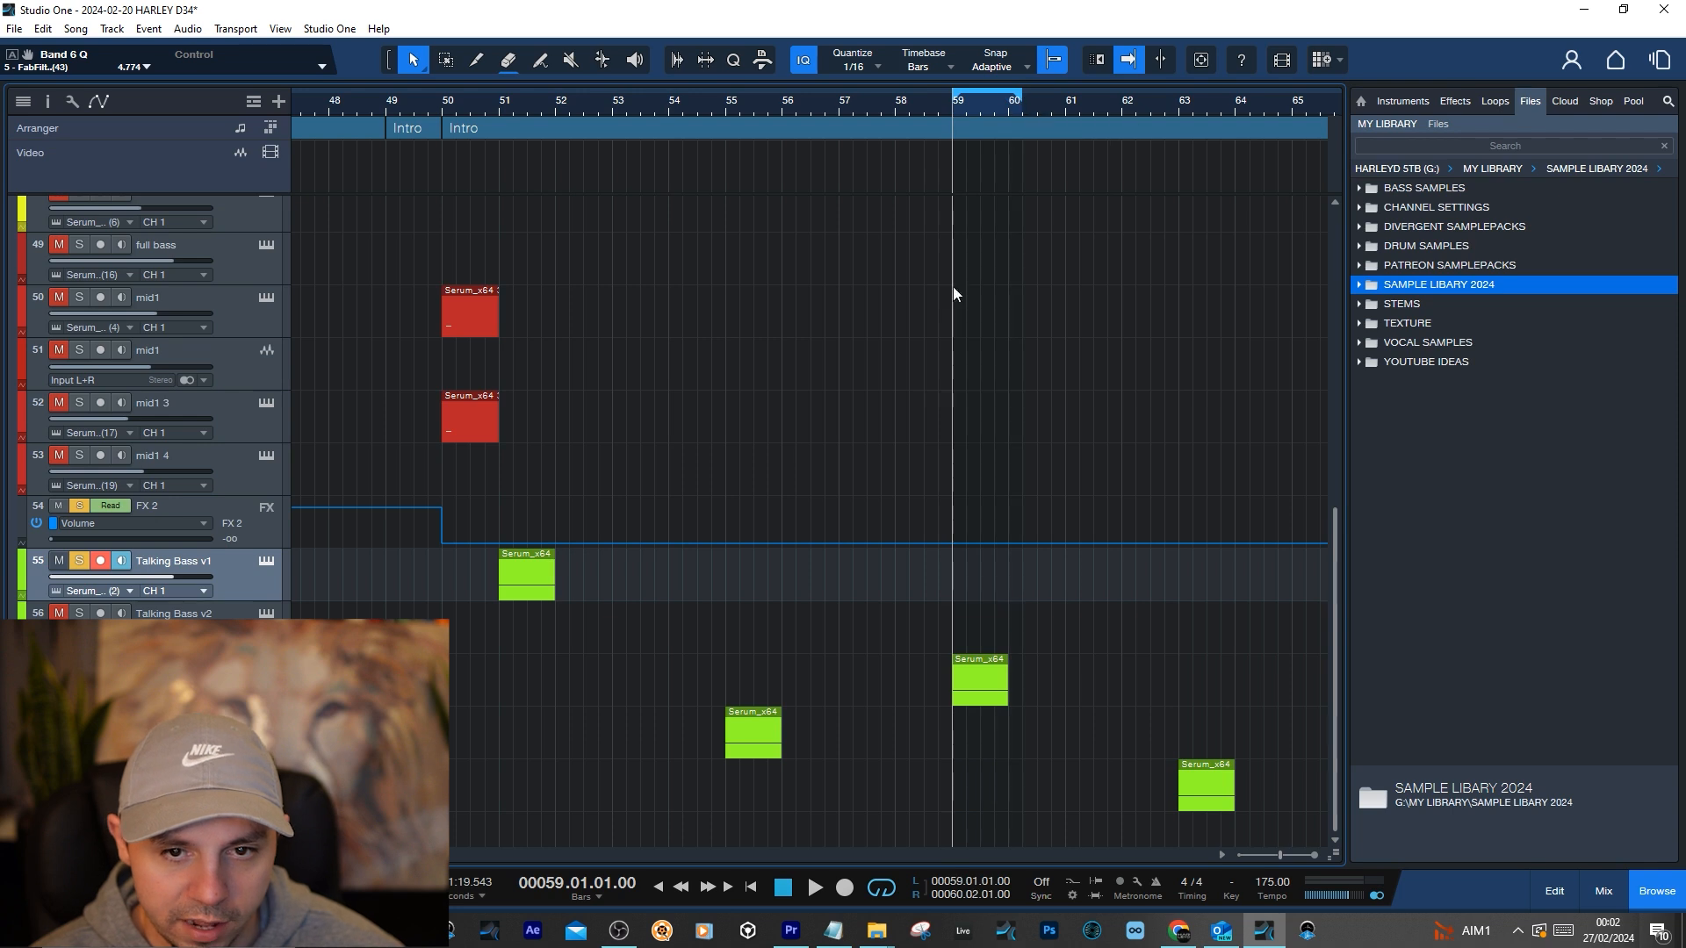
key(space)
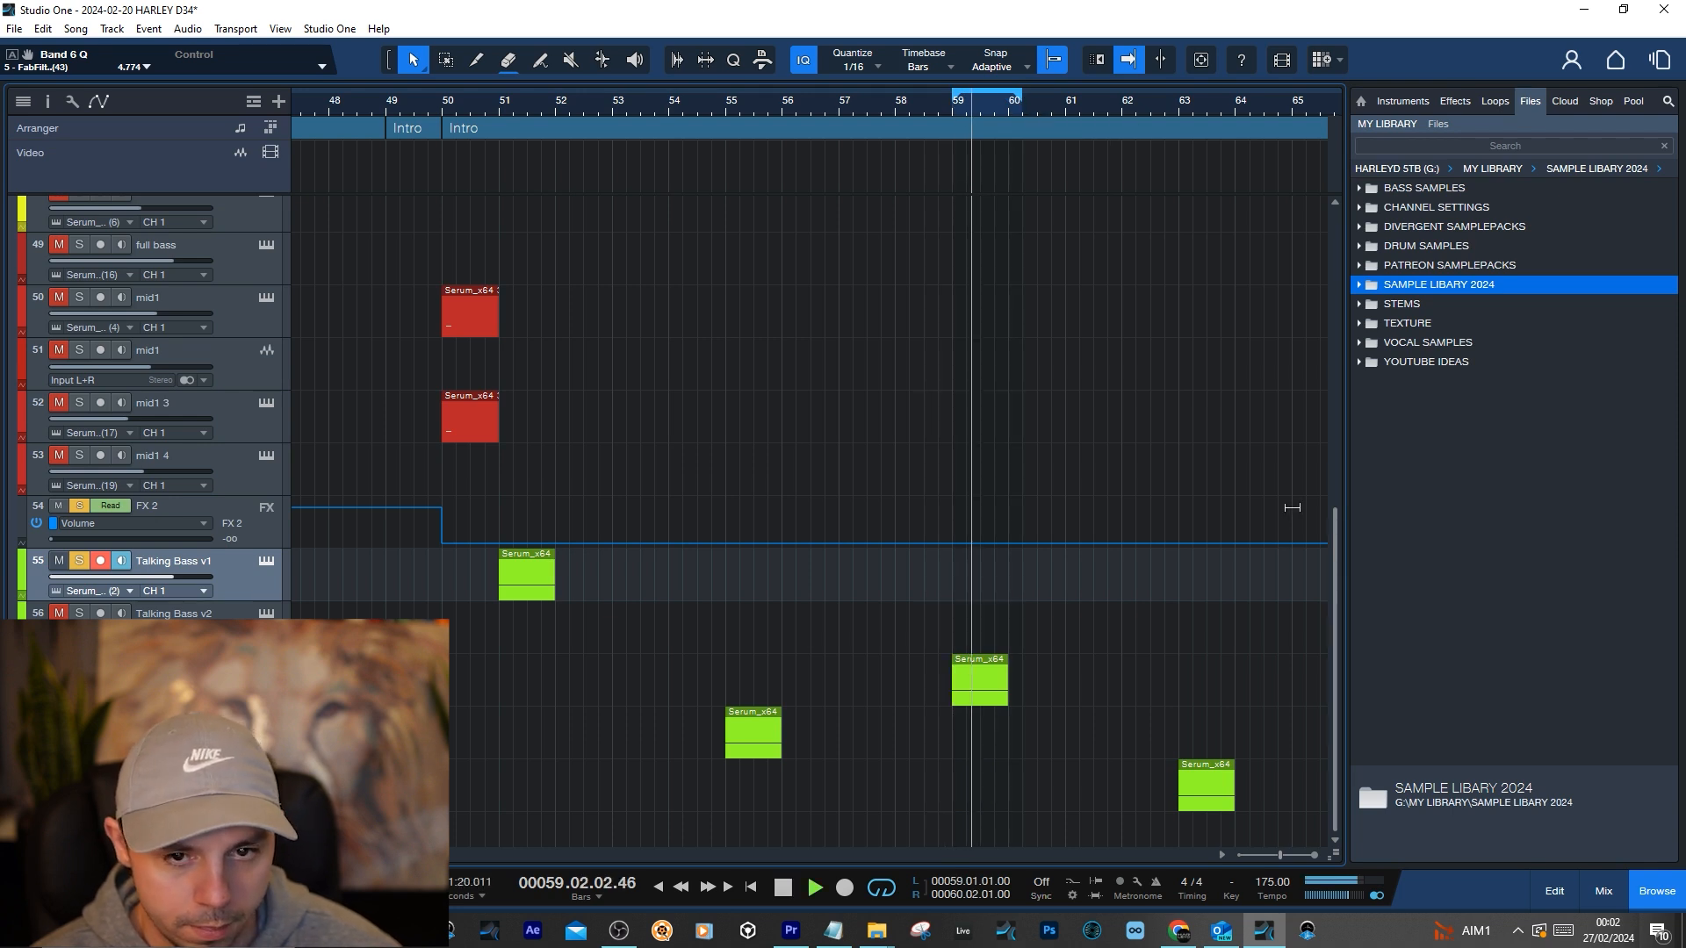
key(space)
Open the Serum instance for the bar 59 clip and remove all of LFO 2's modulation destinations
click(267, 666)
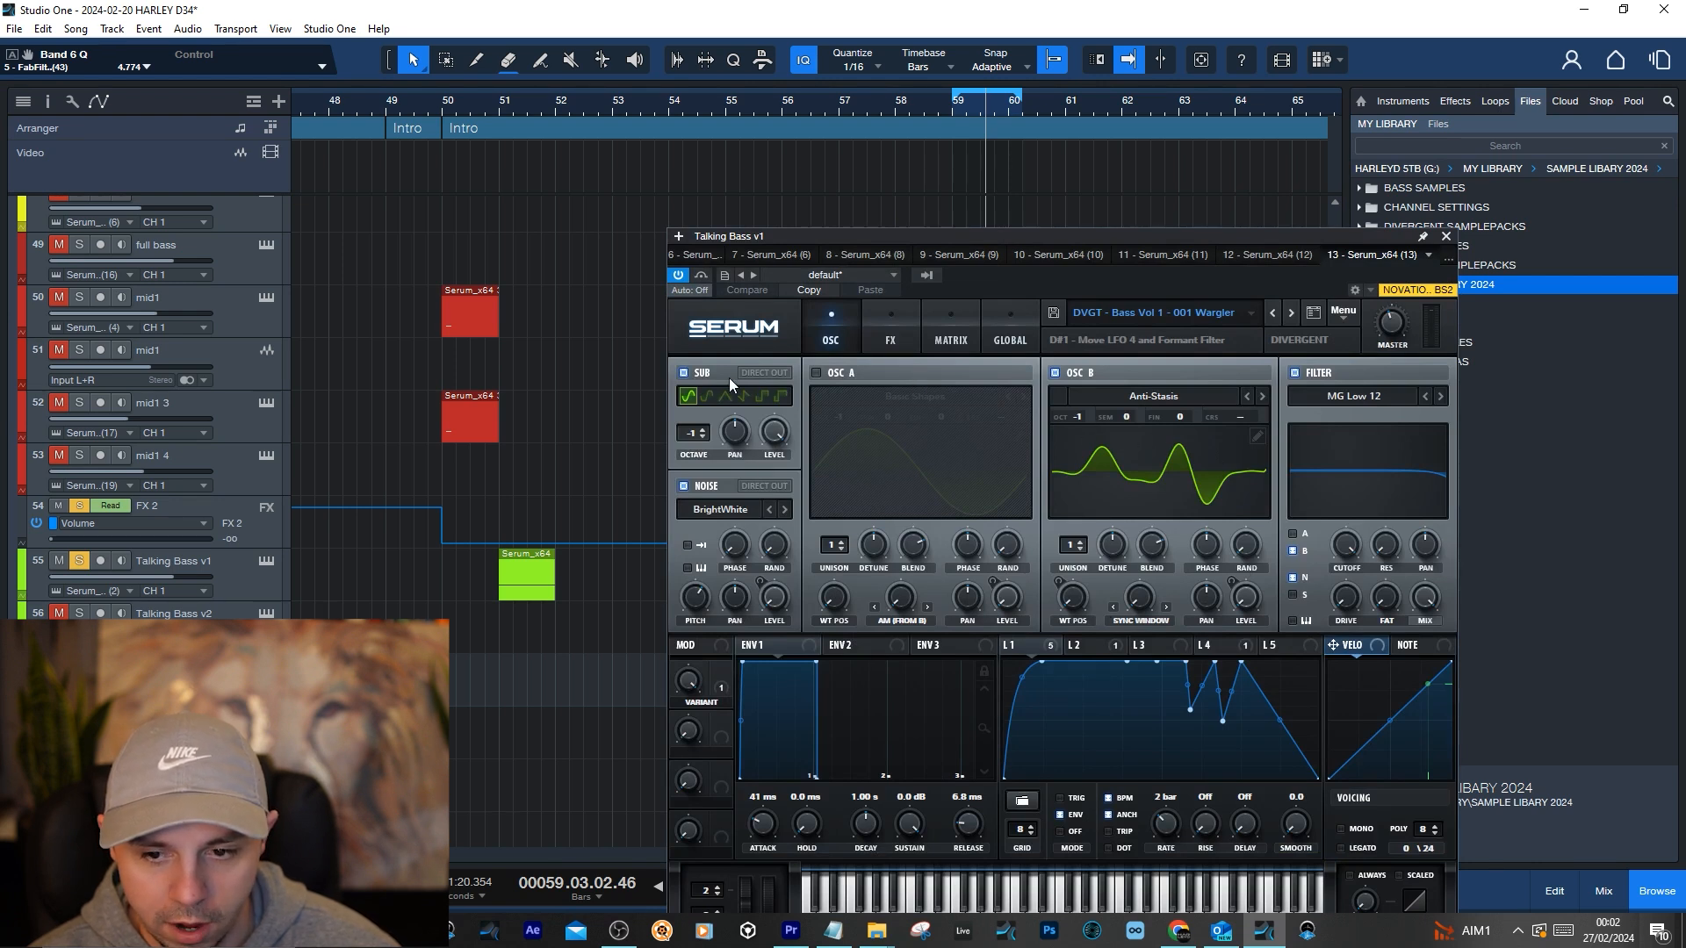
click(1089, 646)
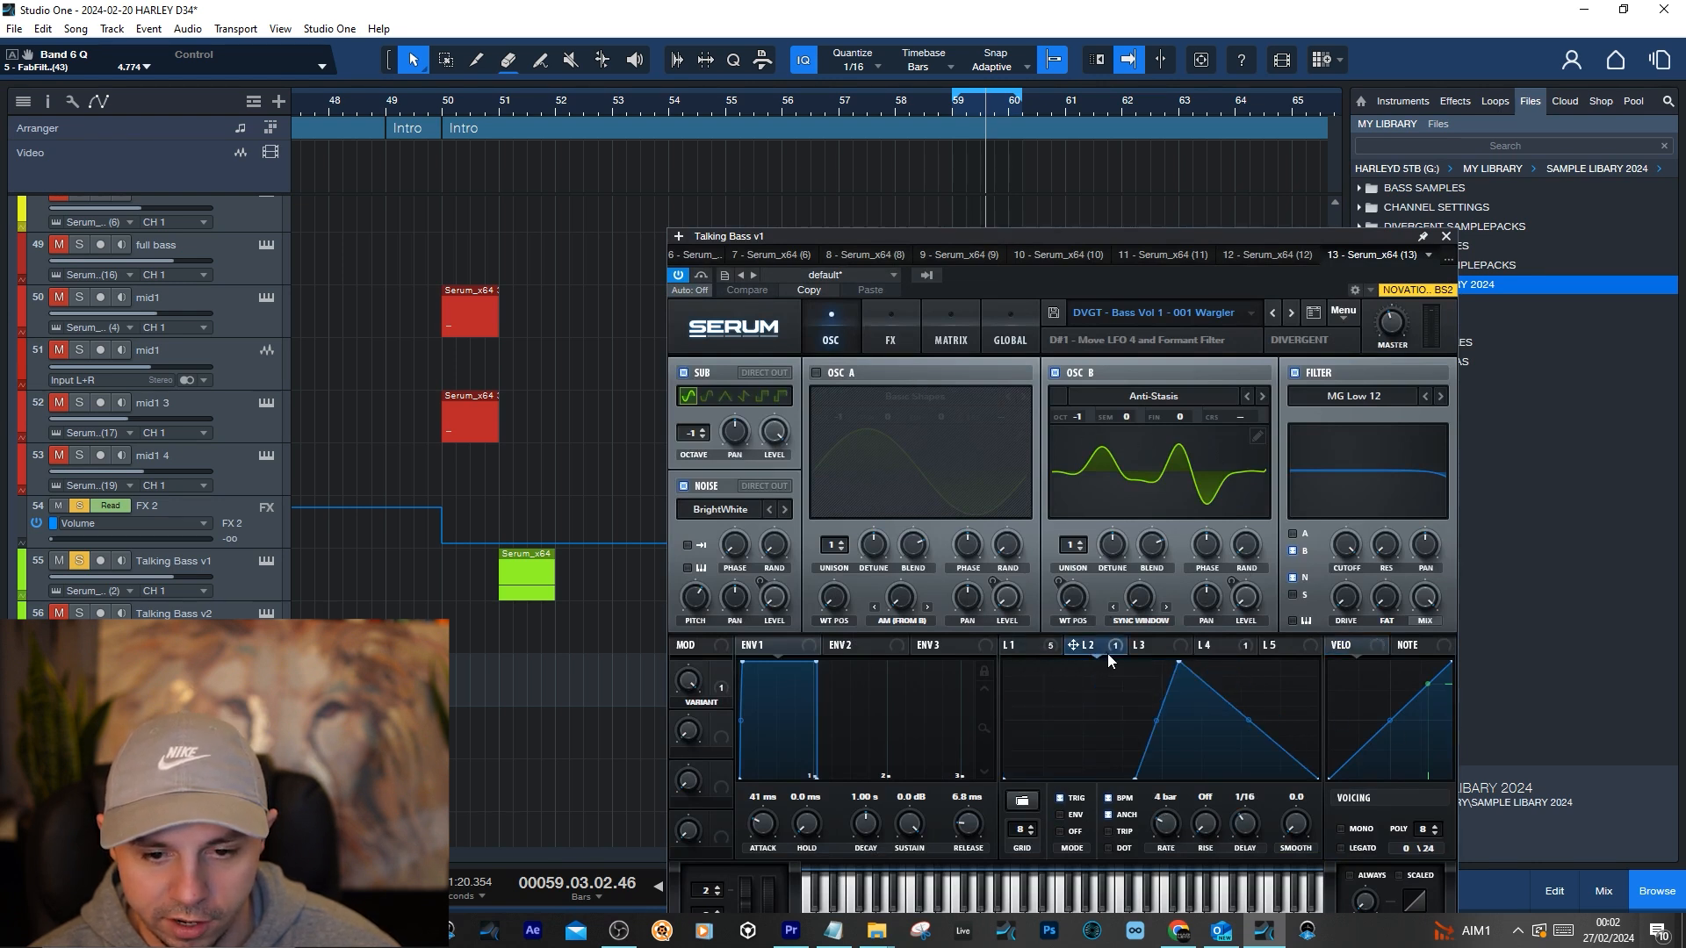
right_click(1085, 650)
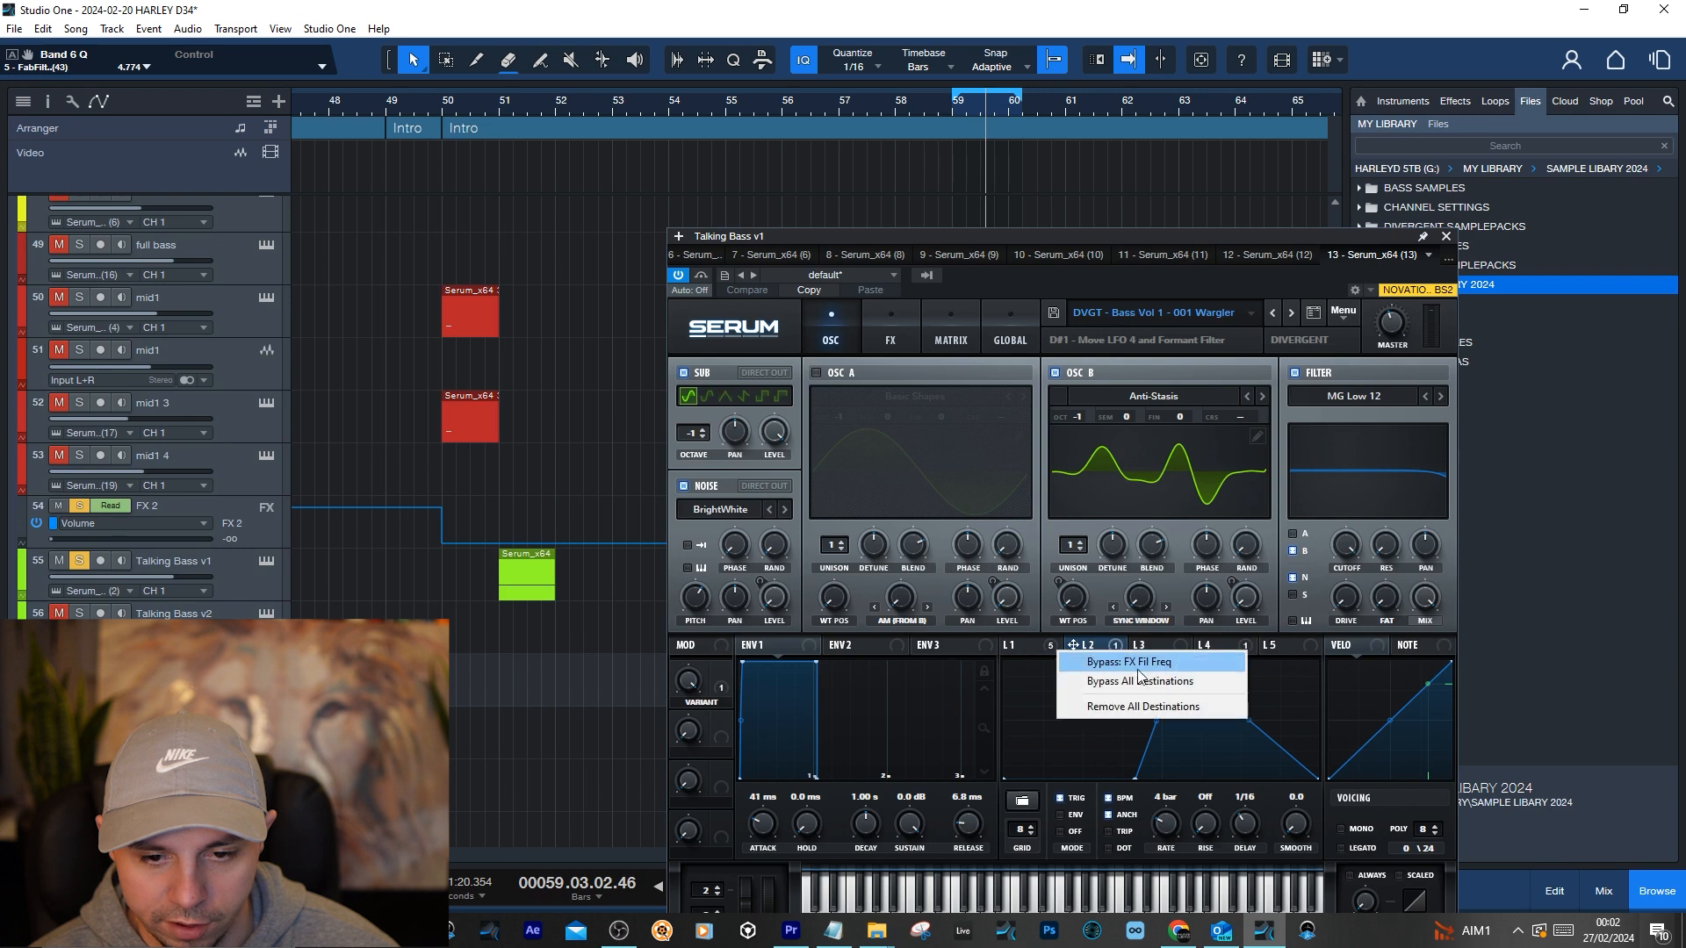
click(1142, 708)
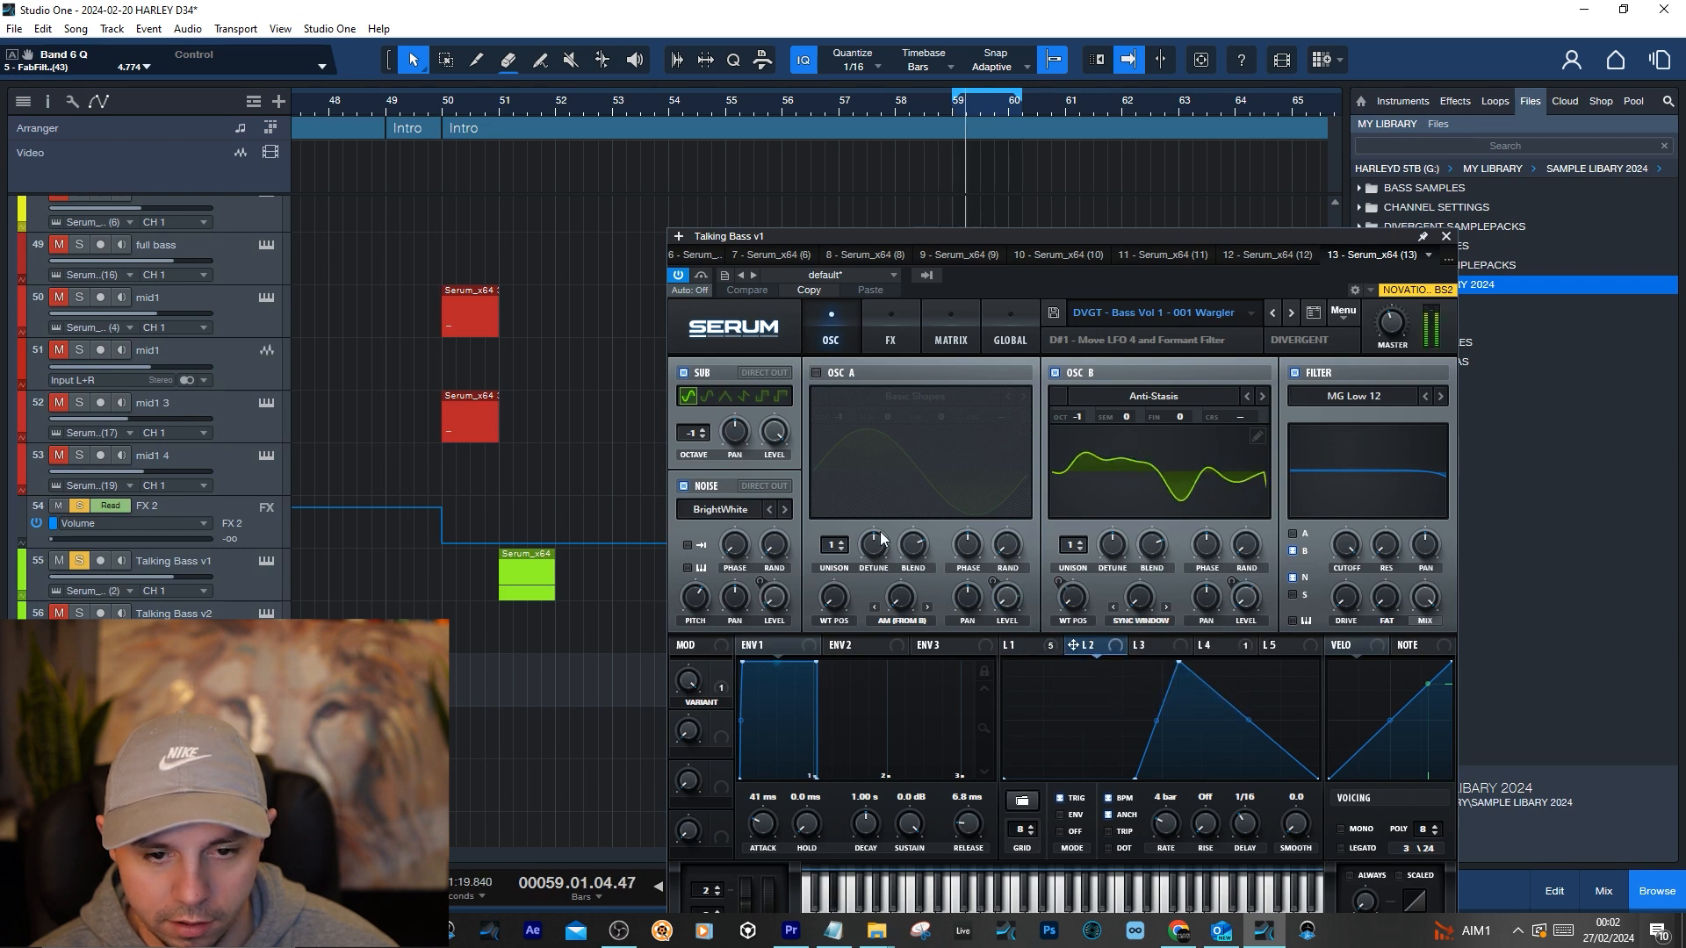
Show this Serum's effects chain with the LFO 1 curve, and close the stray File Explorer window
click(890, 333)
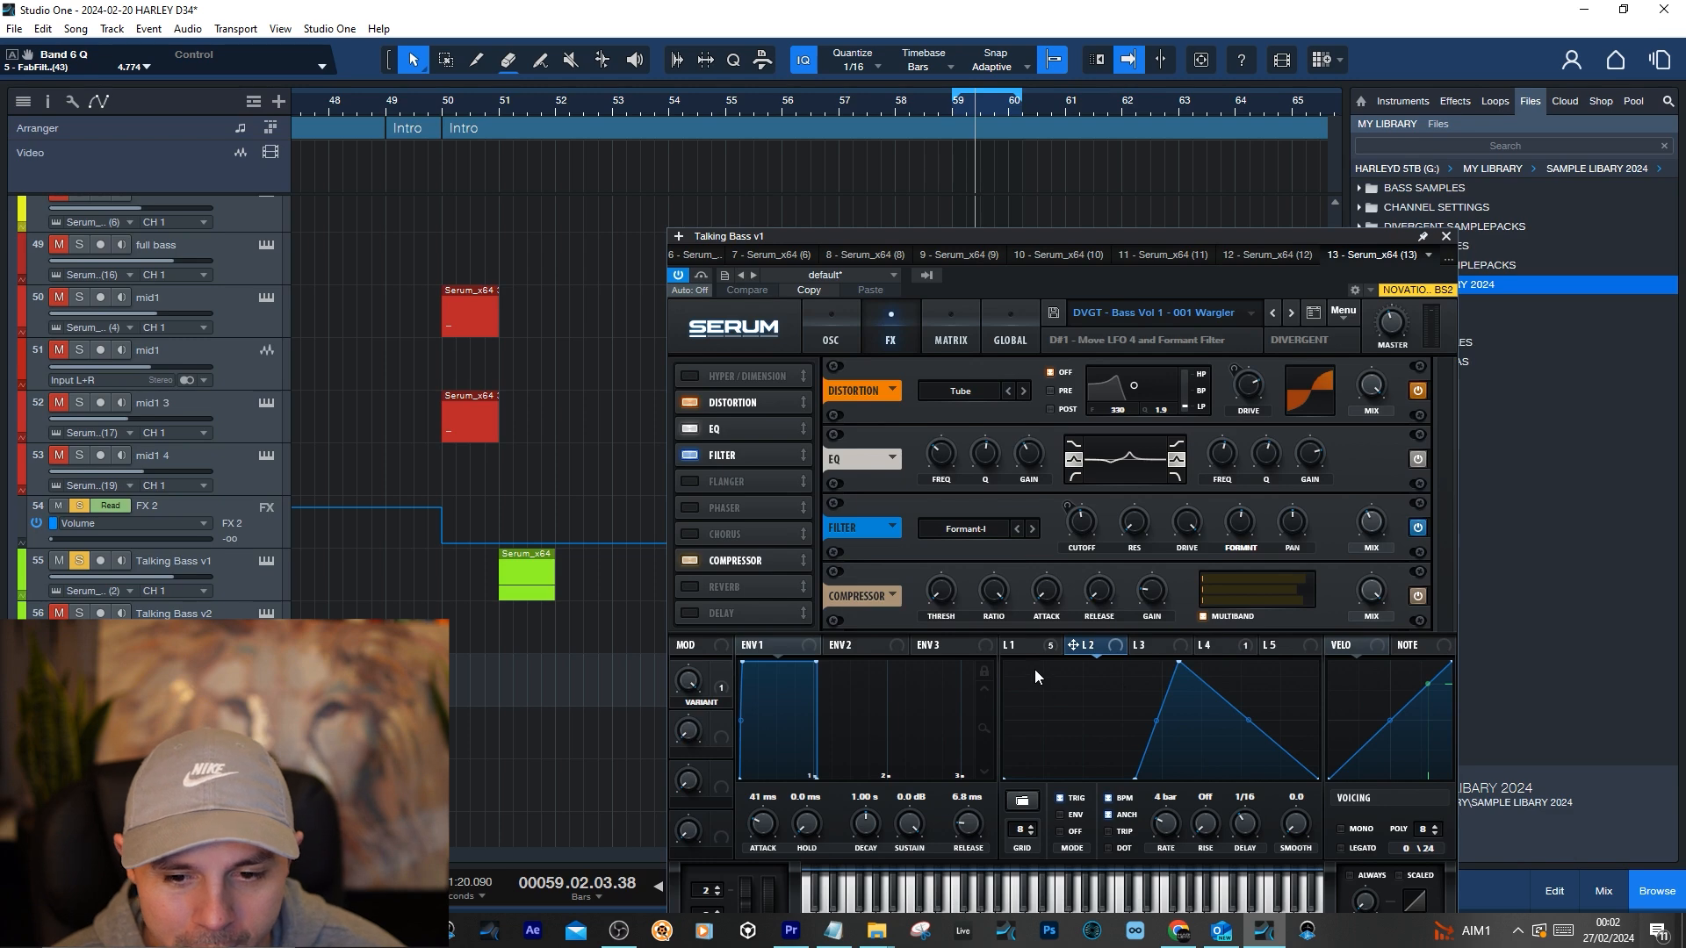
click(1028, 648)
click(1647, 812)
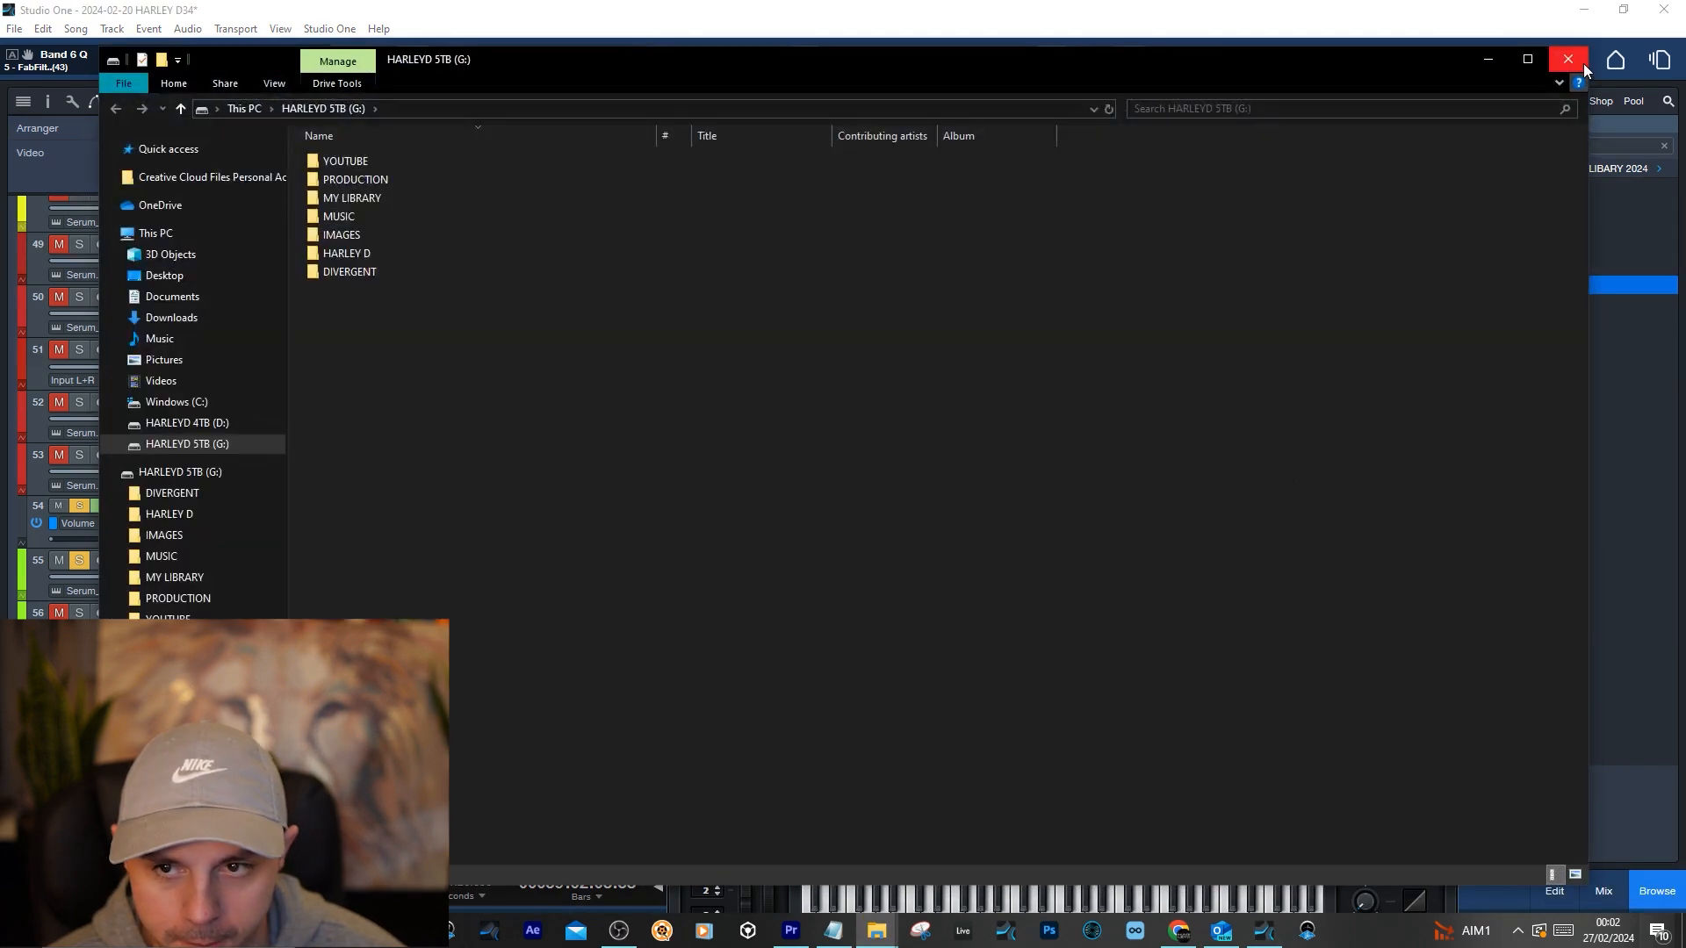
click(1569, 60)
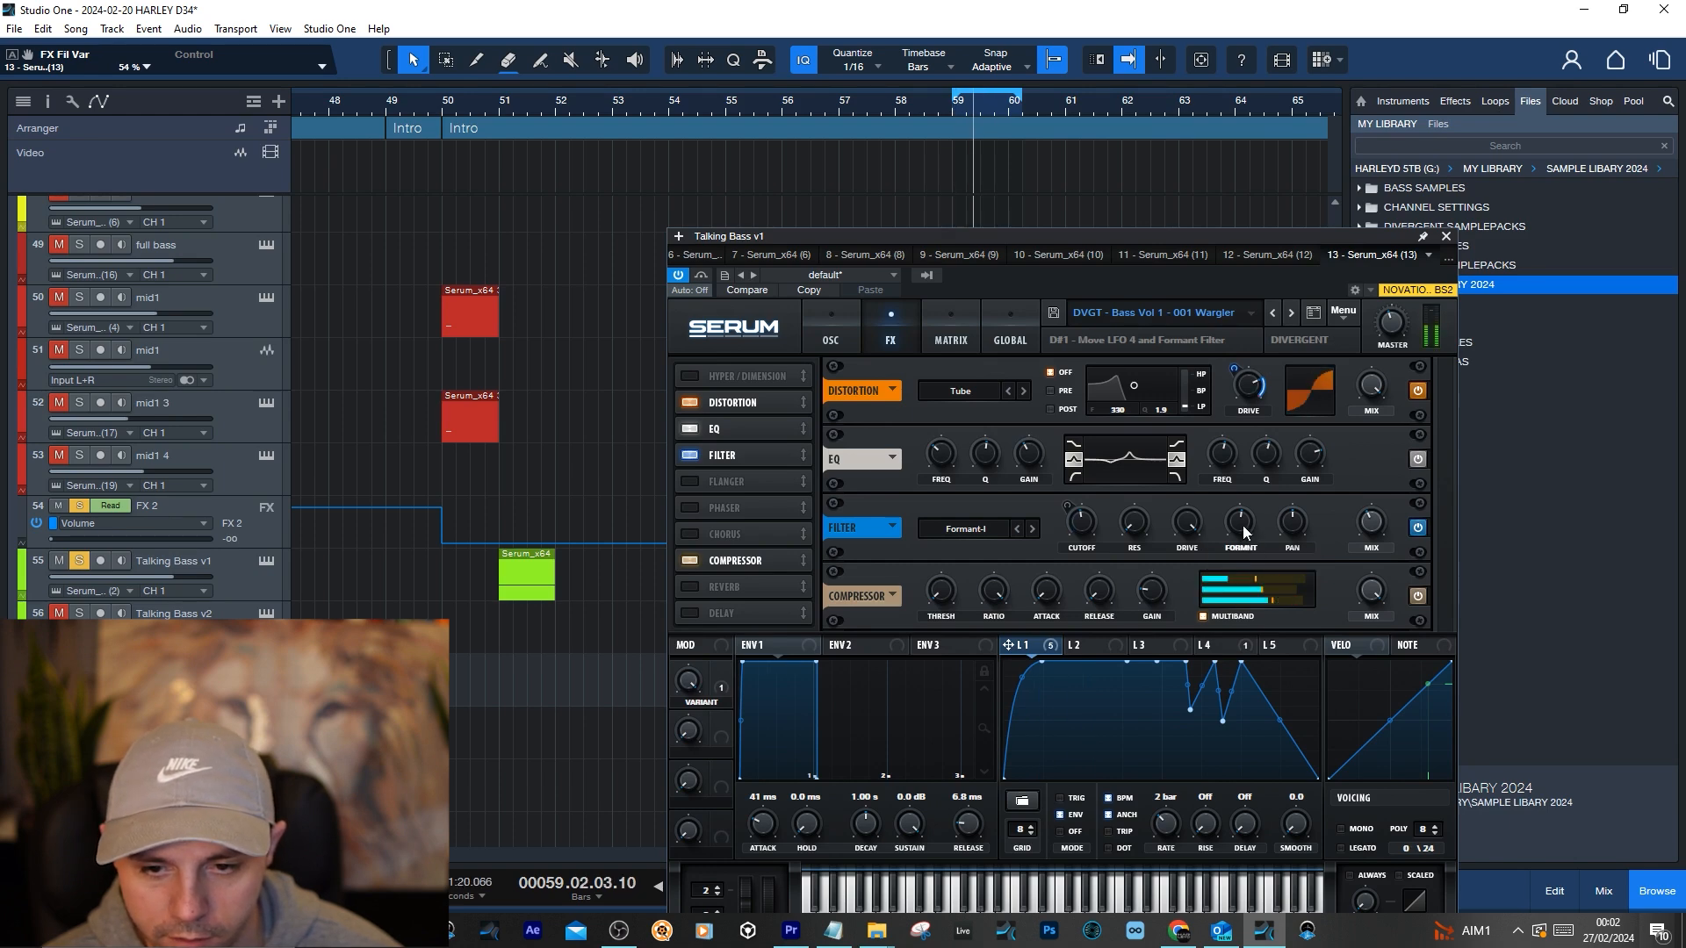
Open track 55's Serum for comparison and check the formant amount of its Formant-I filter effect
click(266, 561)
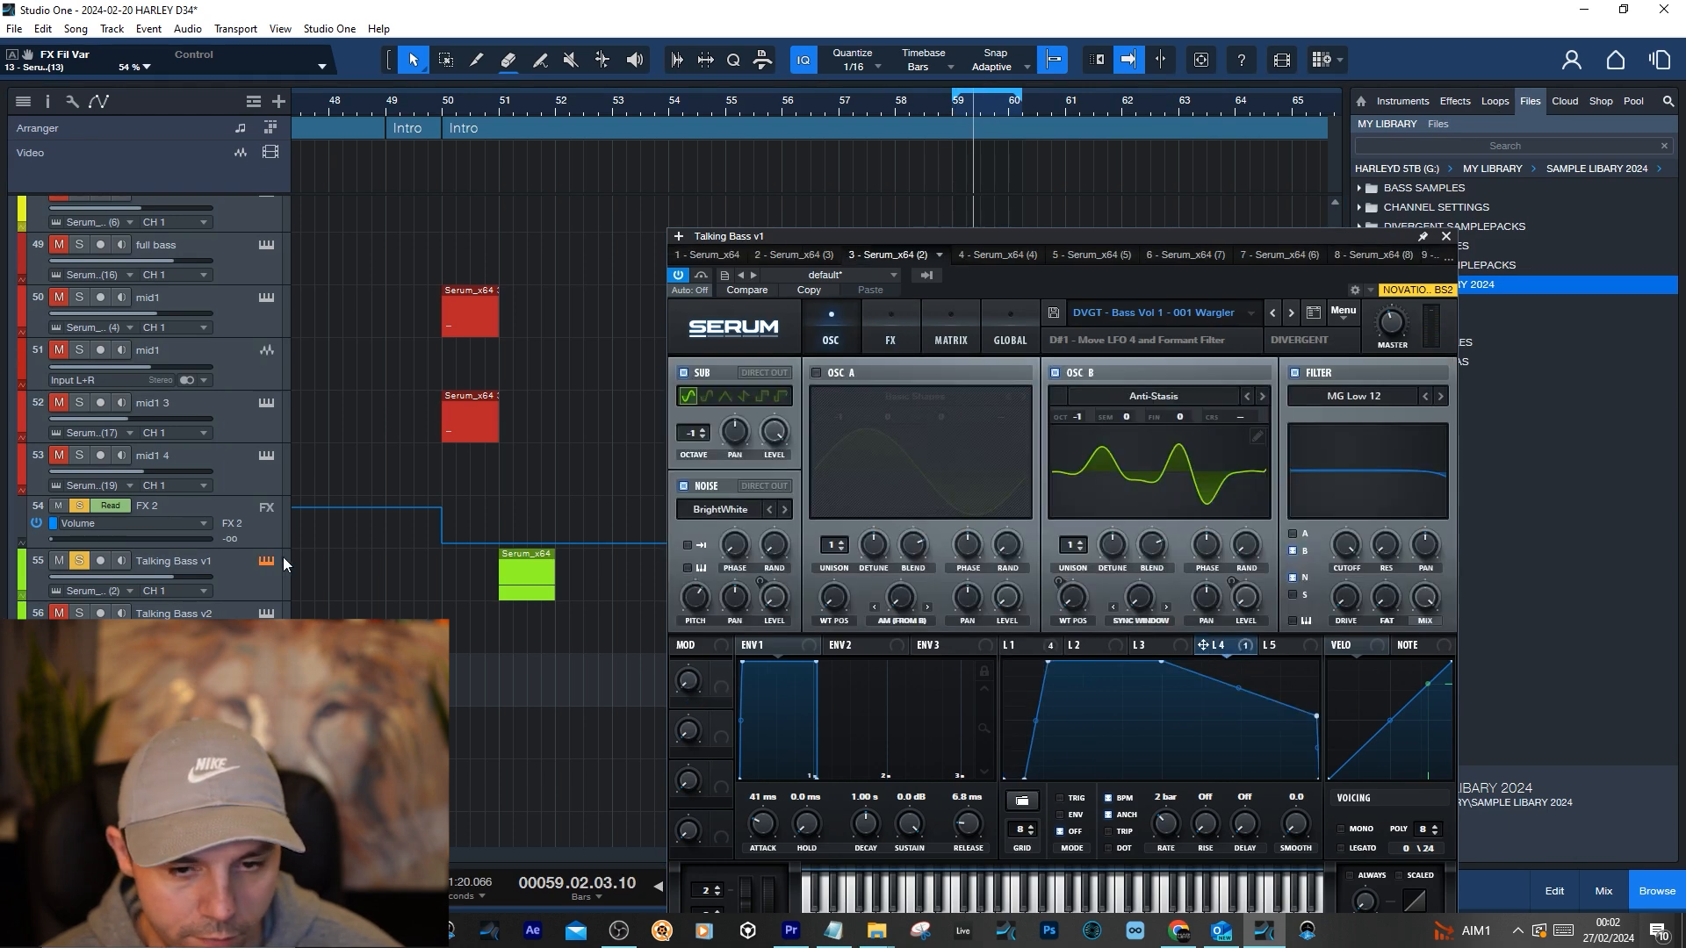
click(962, 334)
click(885, 323)
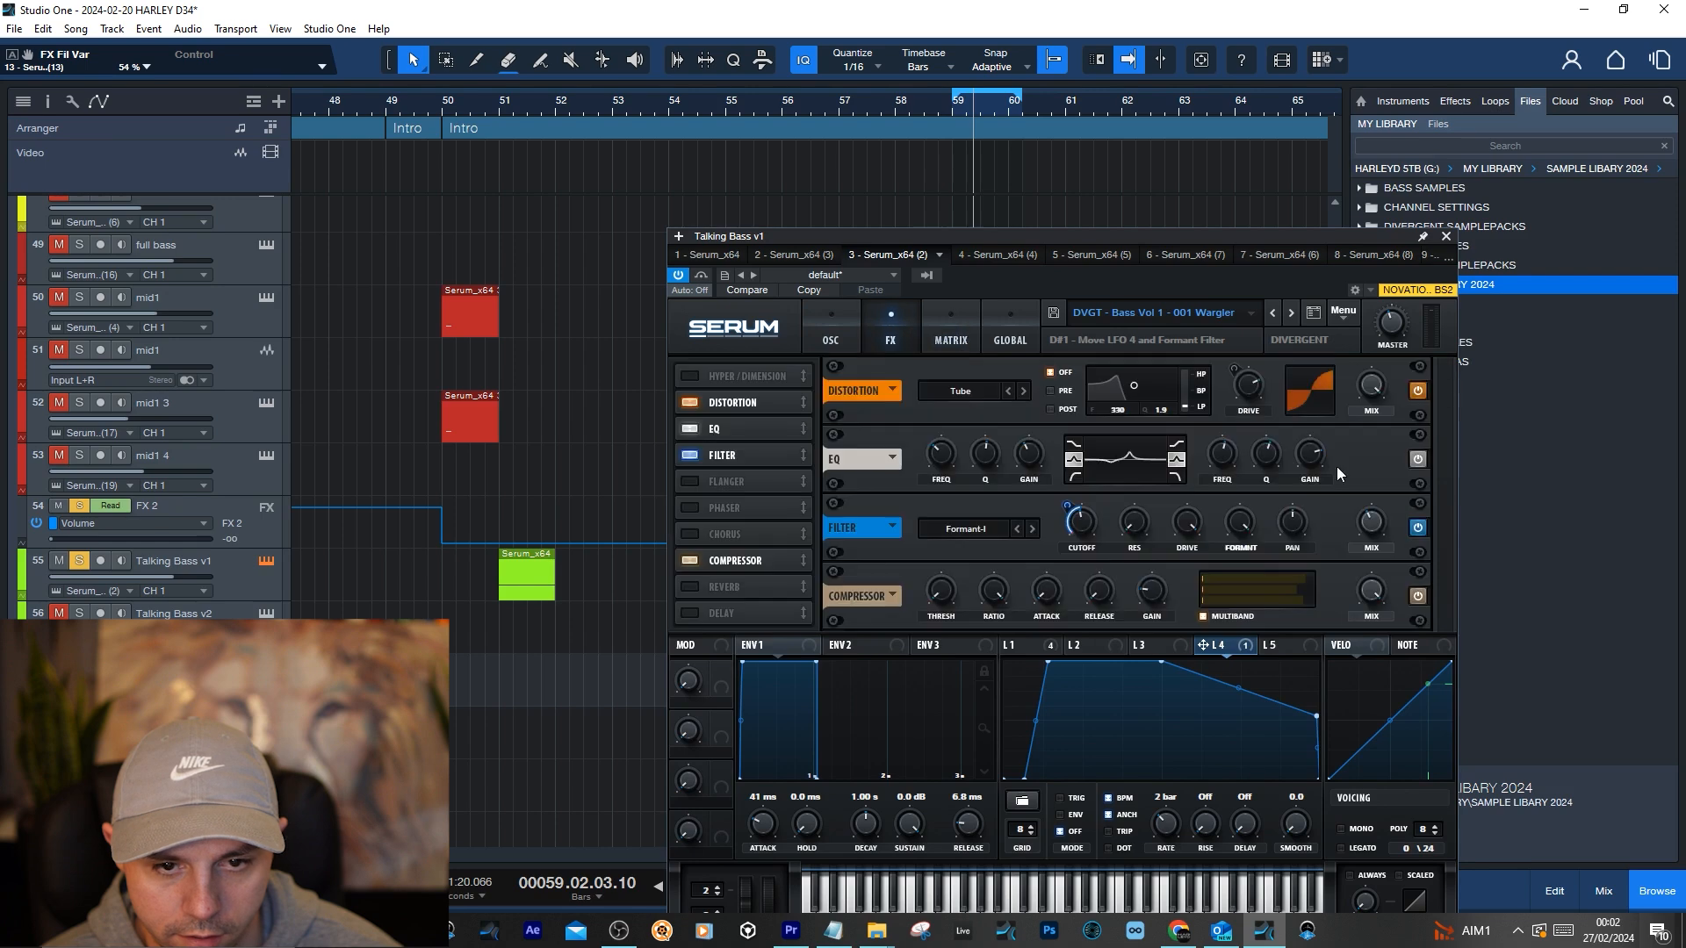
click(1244, 533)
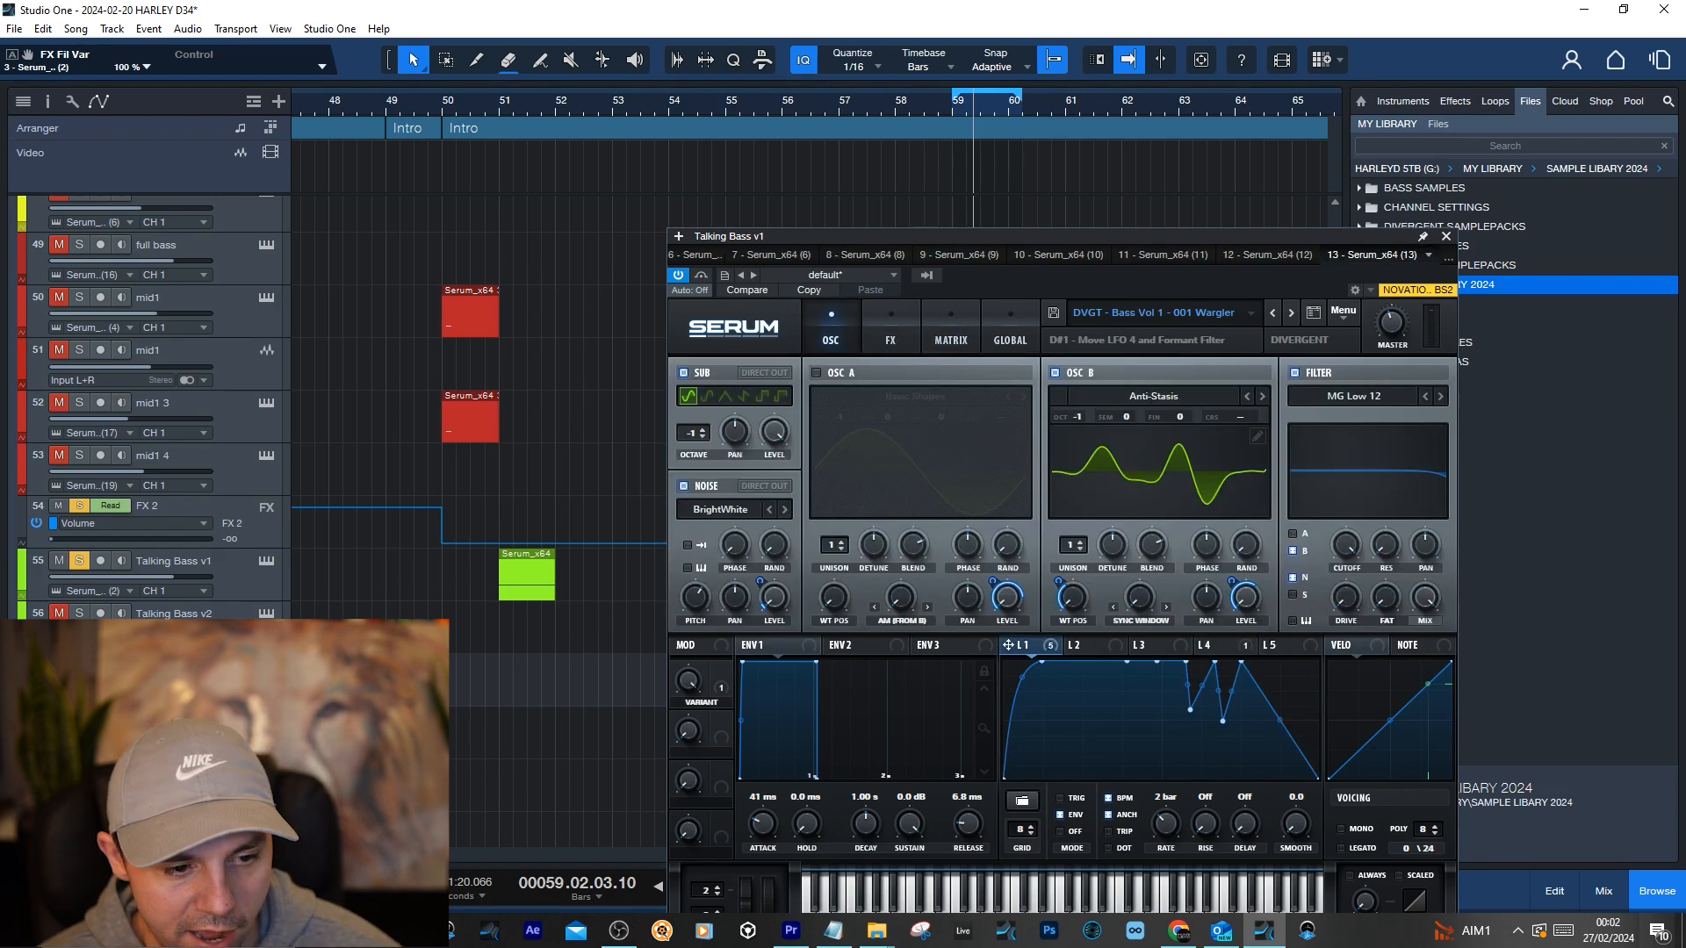
Show the effects chain of the bar 59 clip's Serum and check the EQ's high-band frequency
key(space)
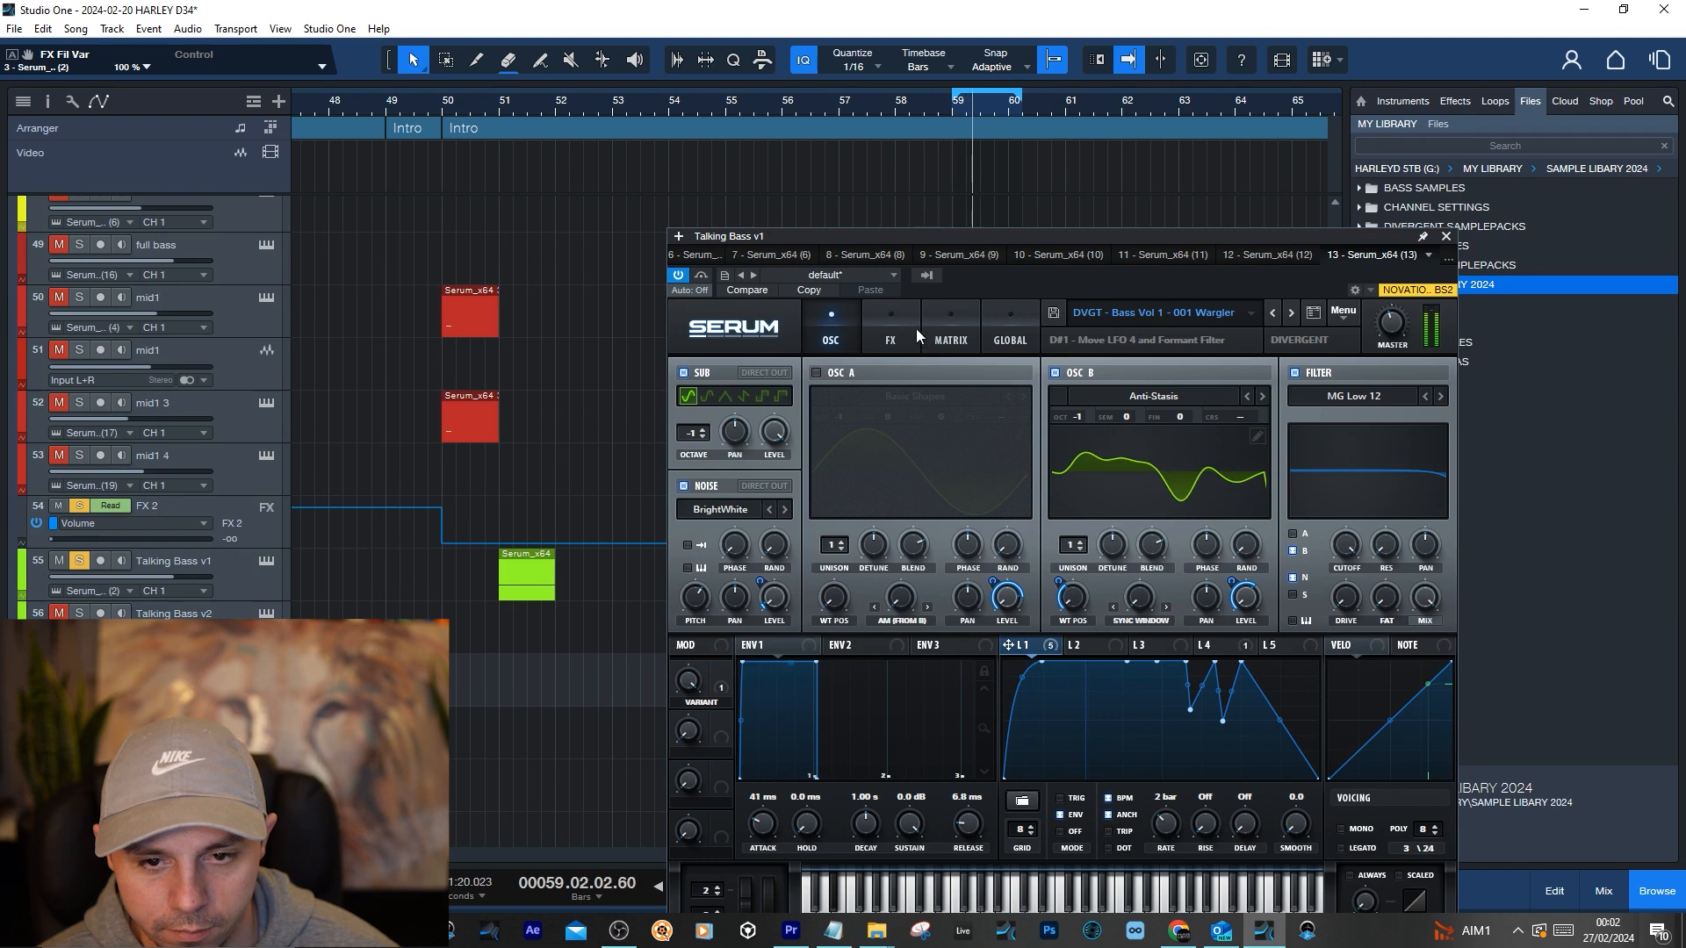
click(953, 335)
click(889, 338)
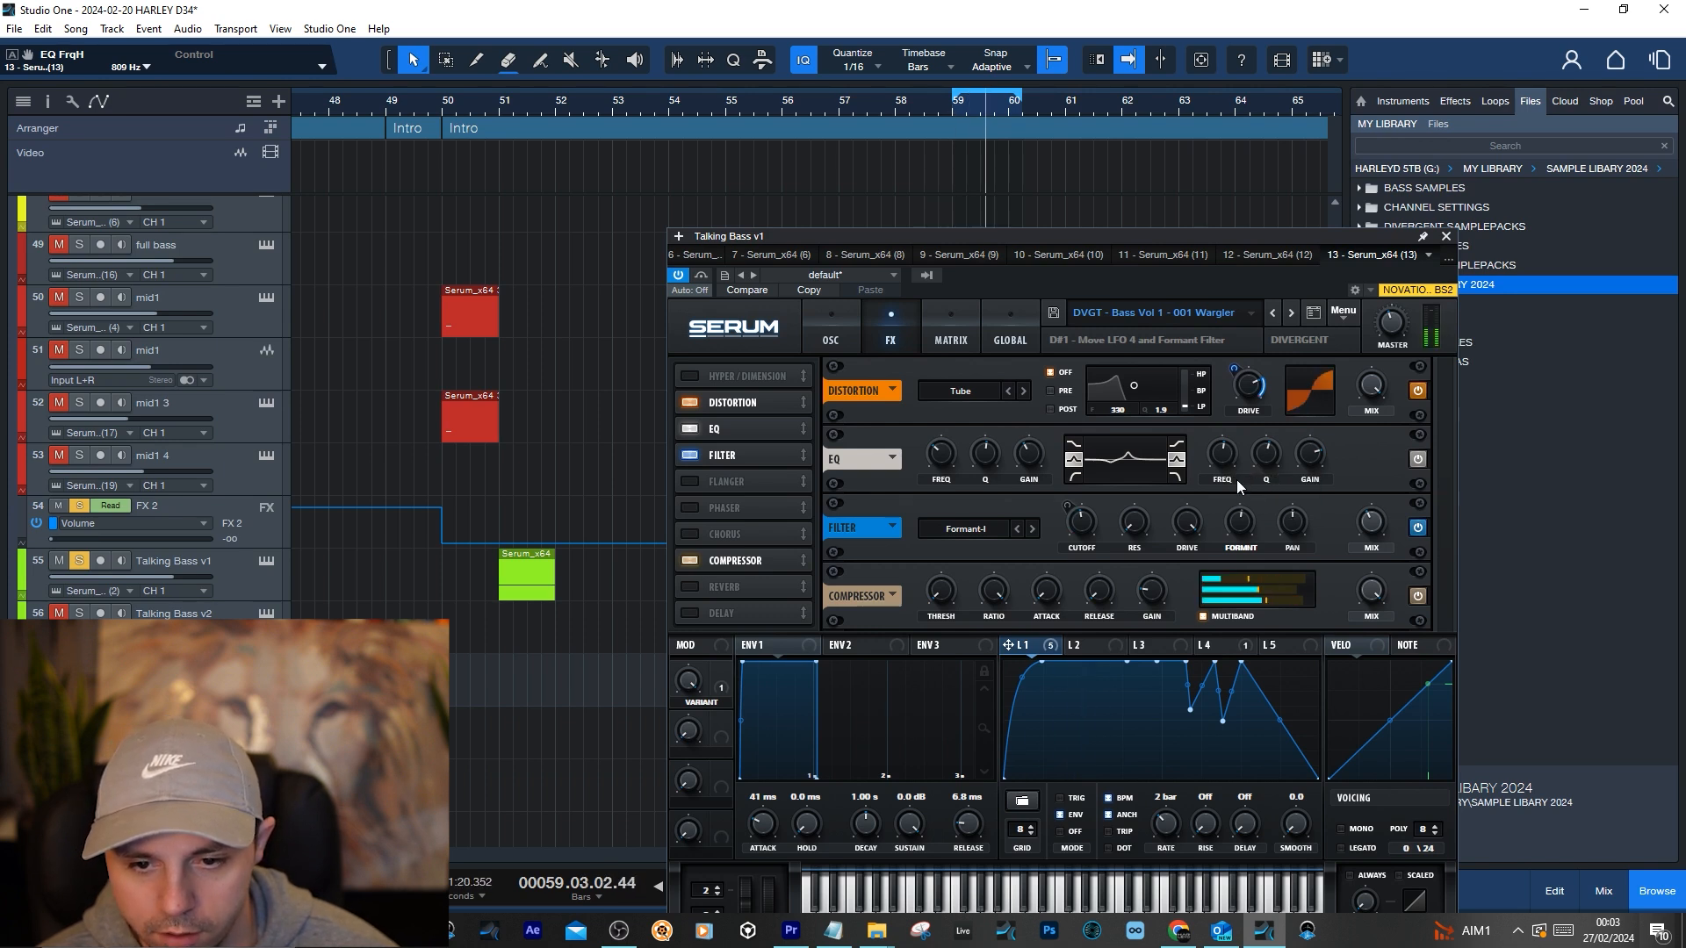
double_click(1220, 459)
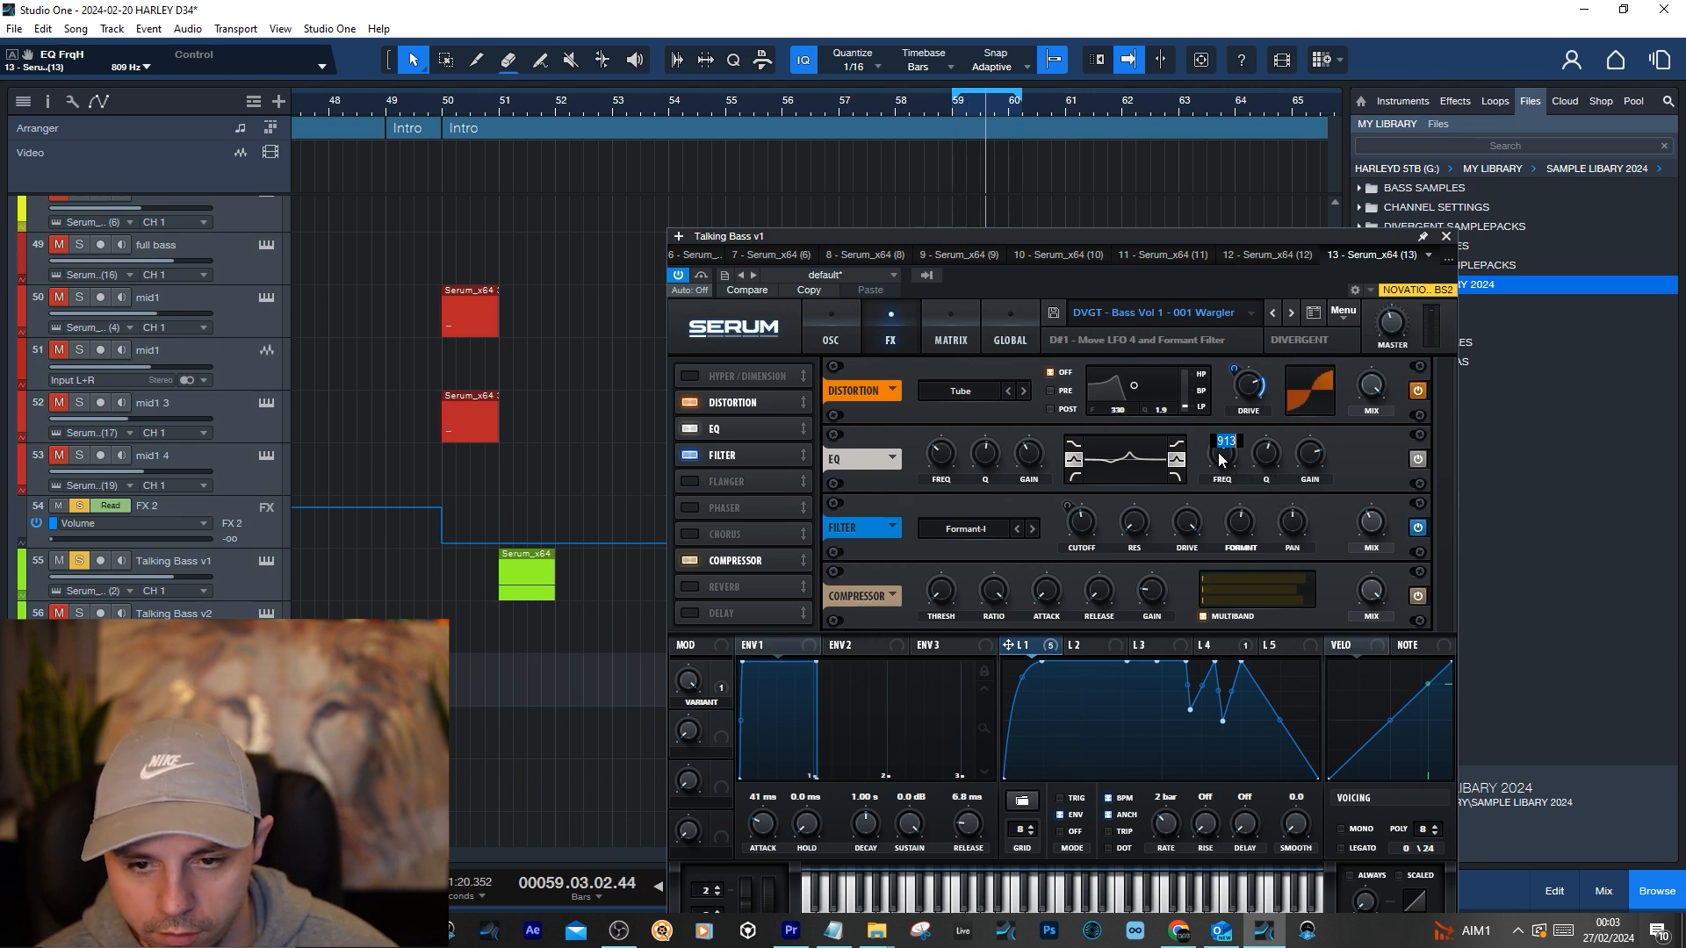
click(1347, 460)
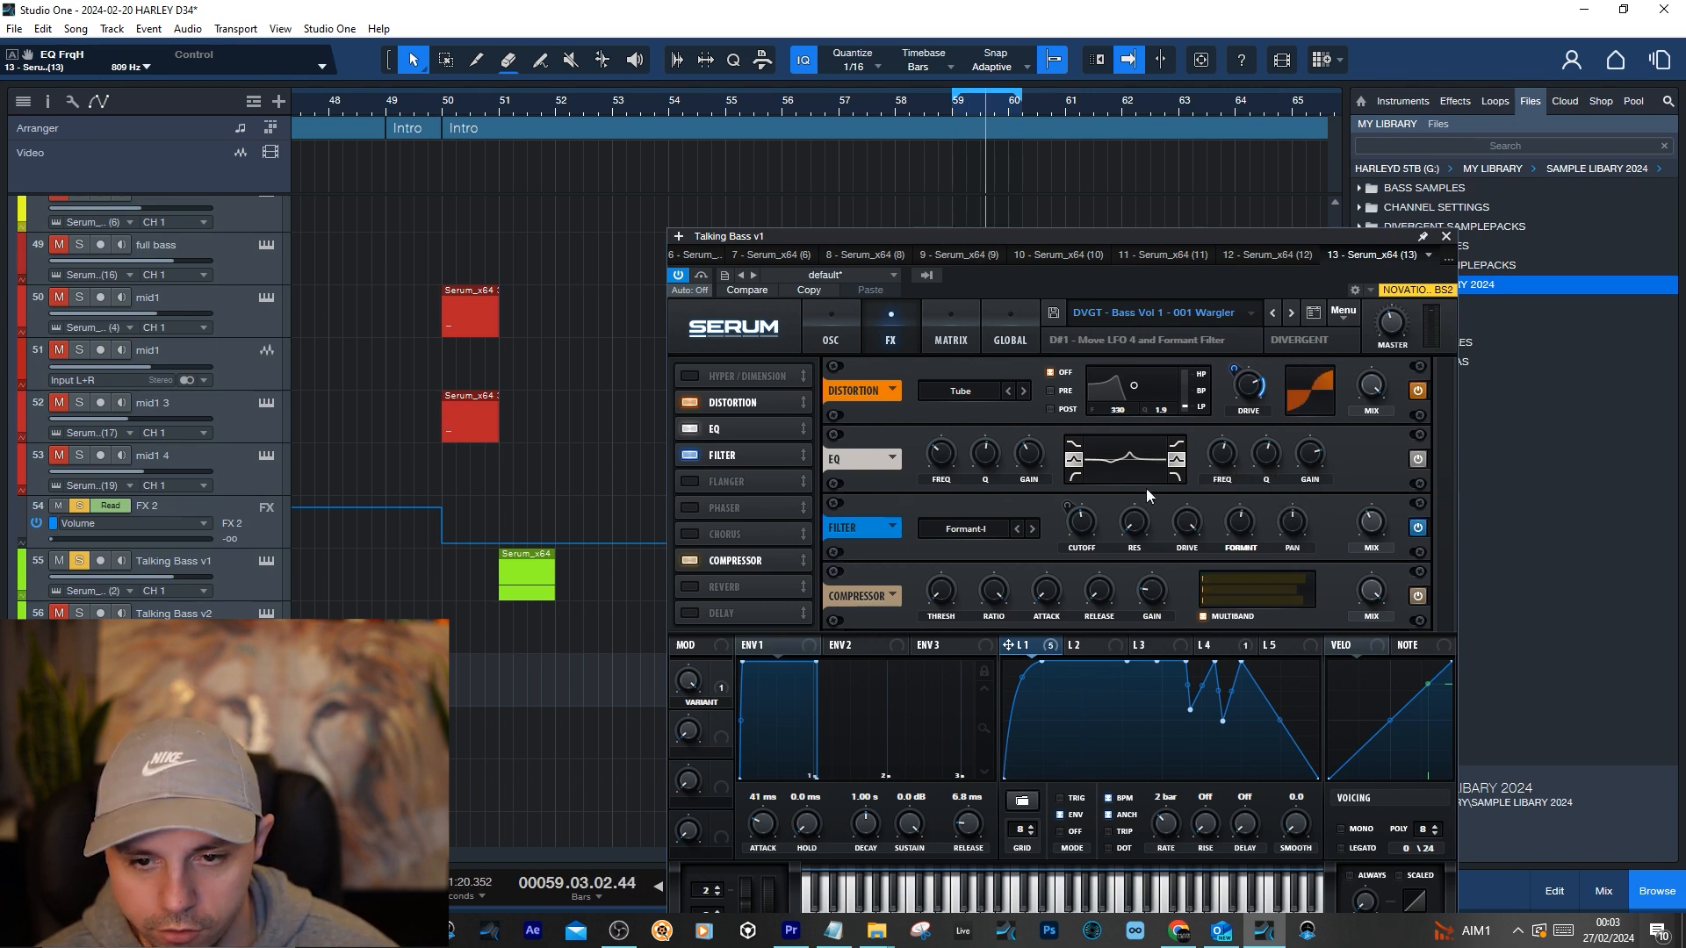
Open track 55's Serum effects chain for comparison and check its EQ's high-band frequency
click(266, 569)
click(890, 334)
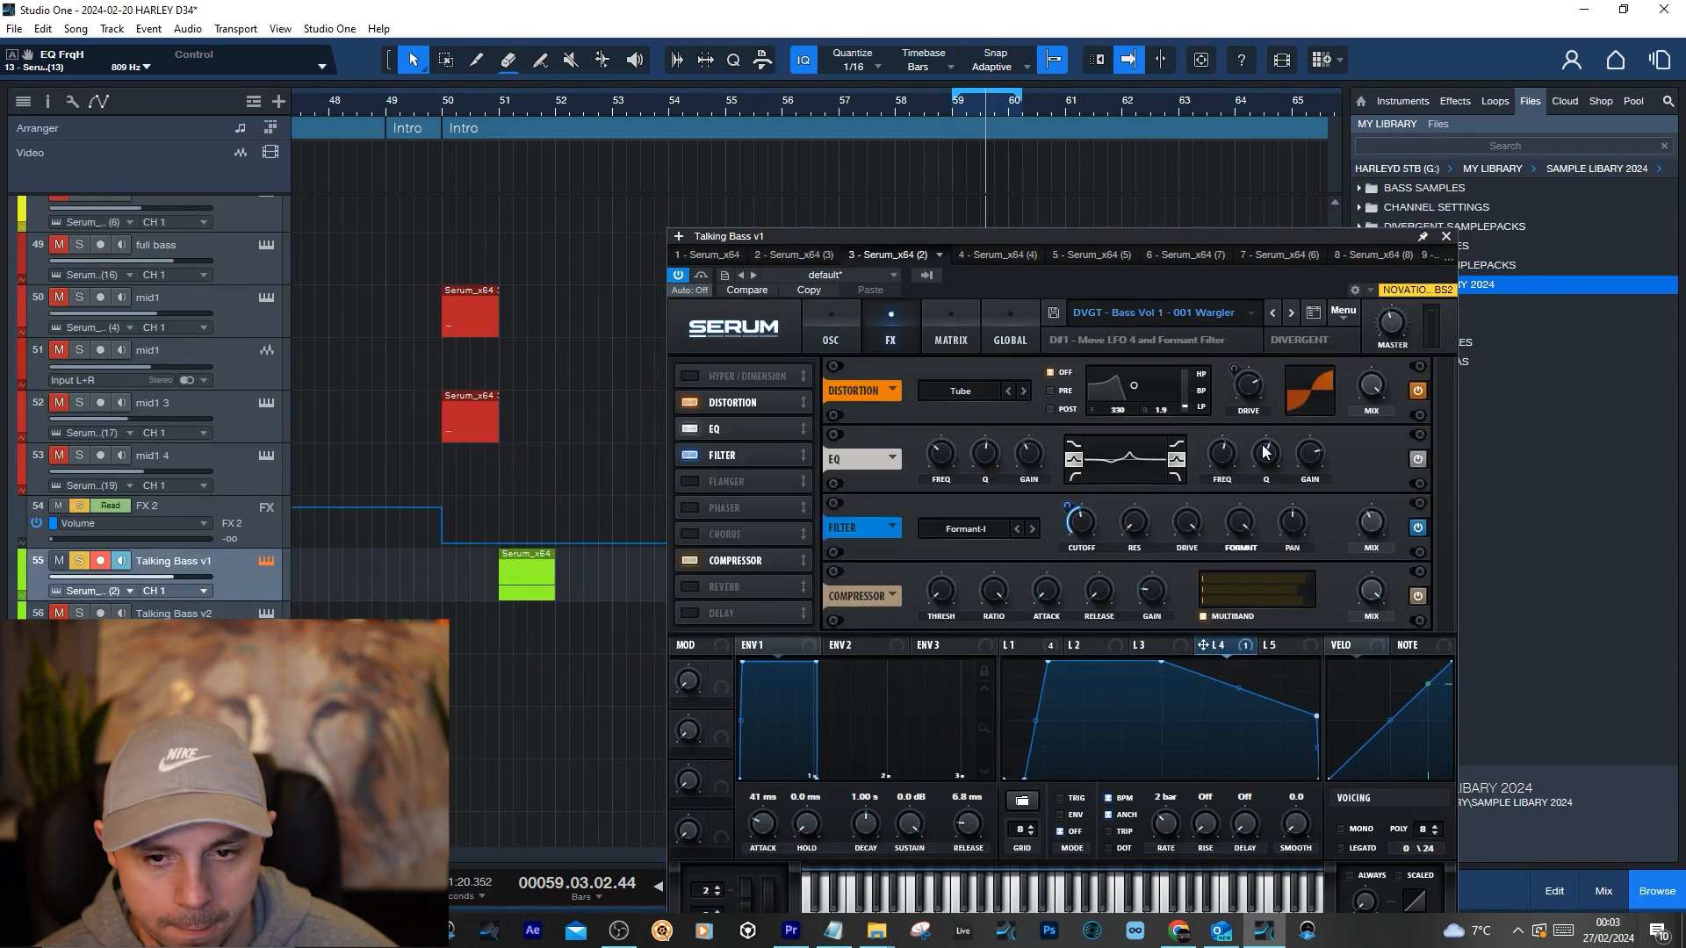
click(1370, 455)
key(space)
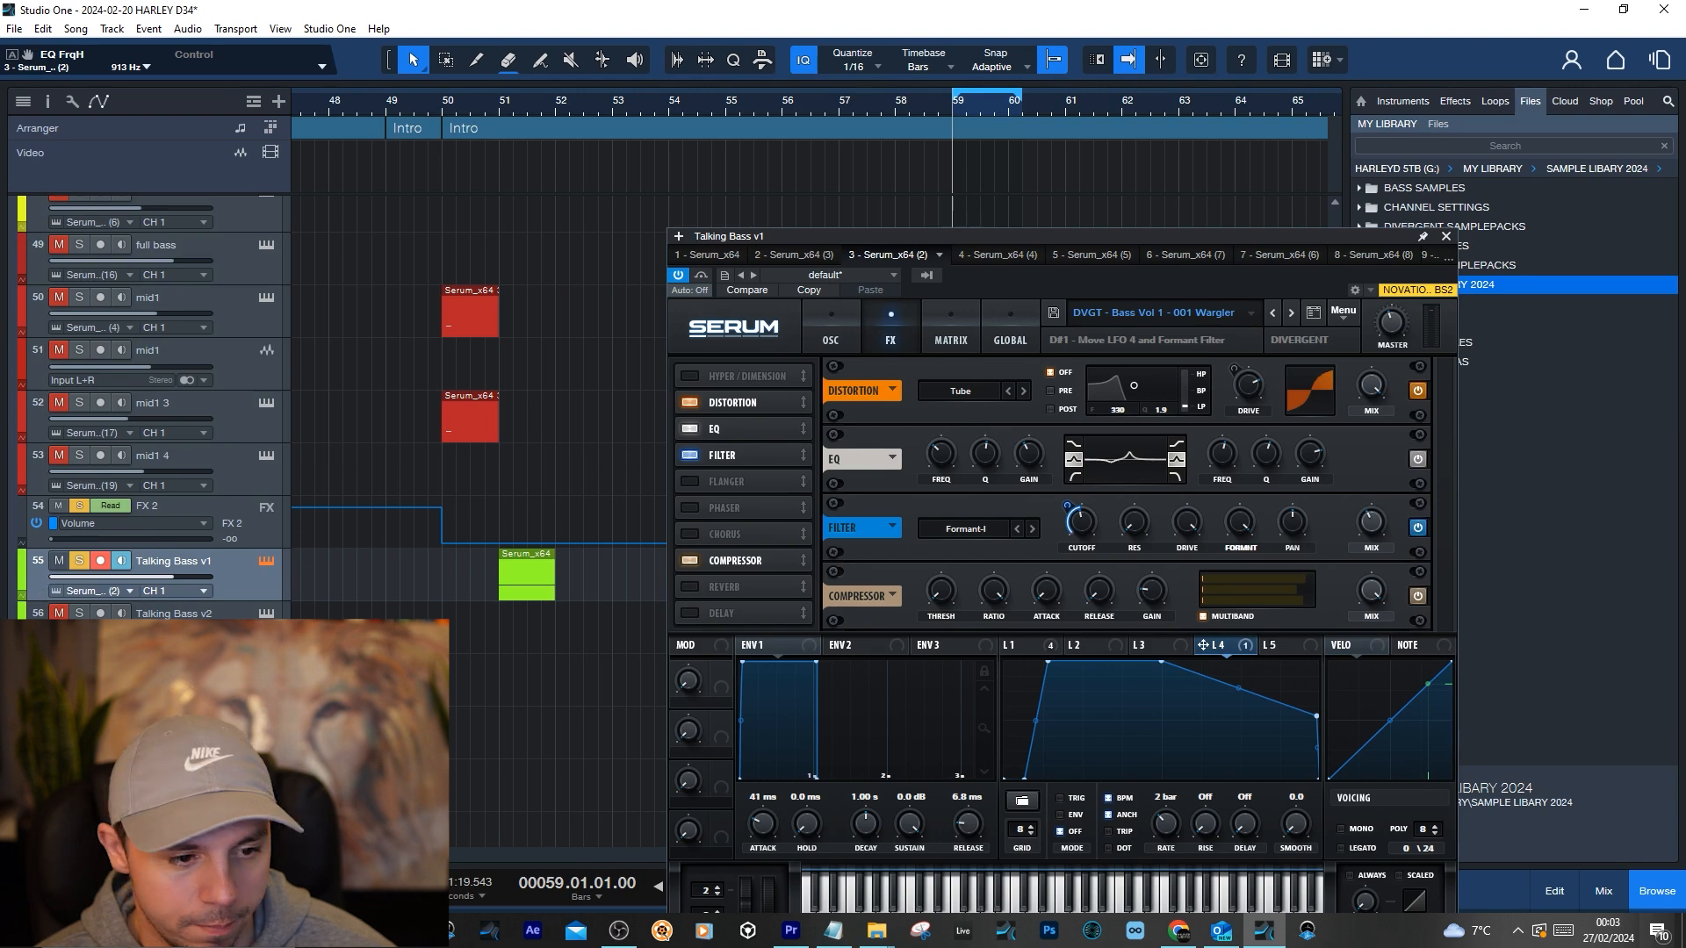
Bring up the bar 59 clip's Serum oscillator page once more and close the plug-in window
click(266, 614)
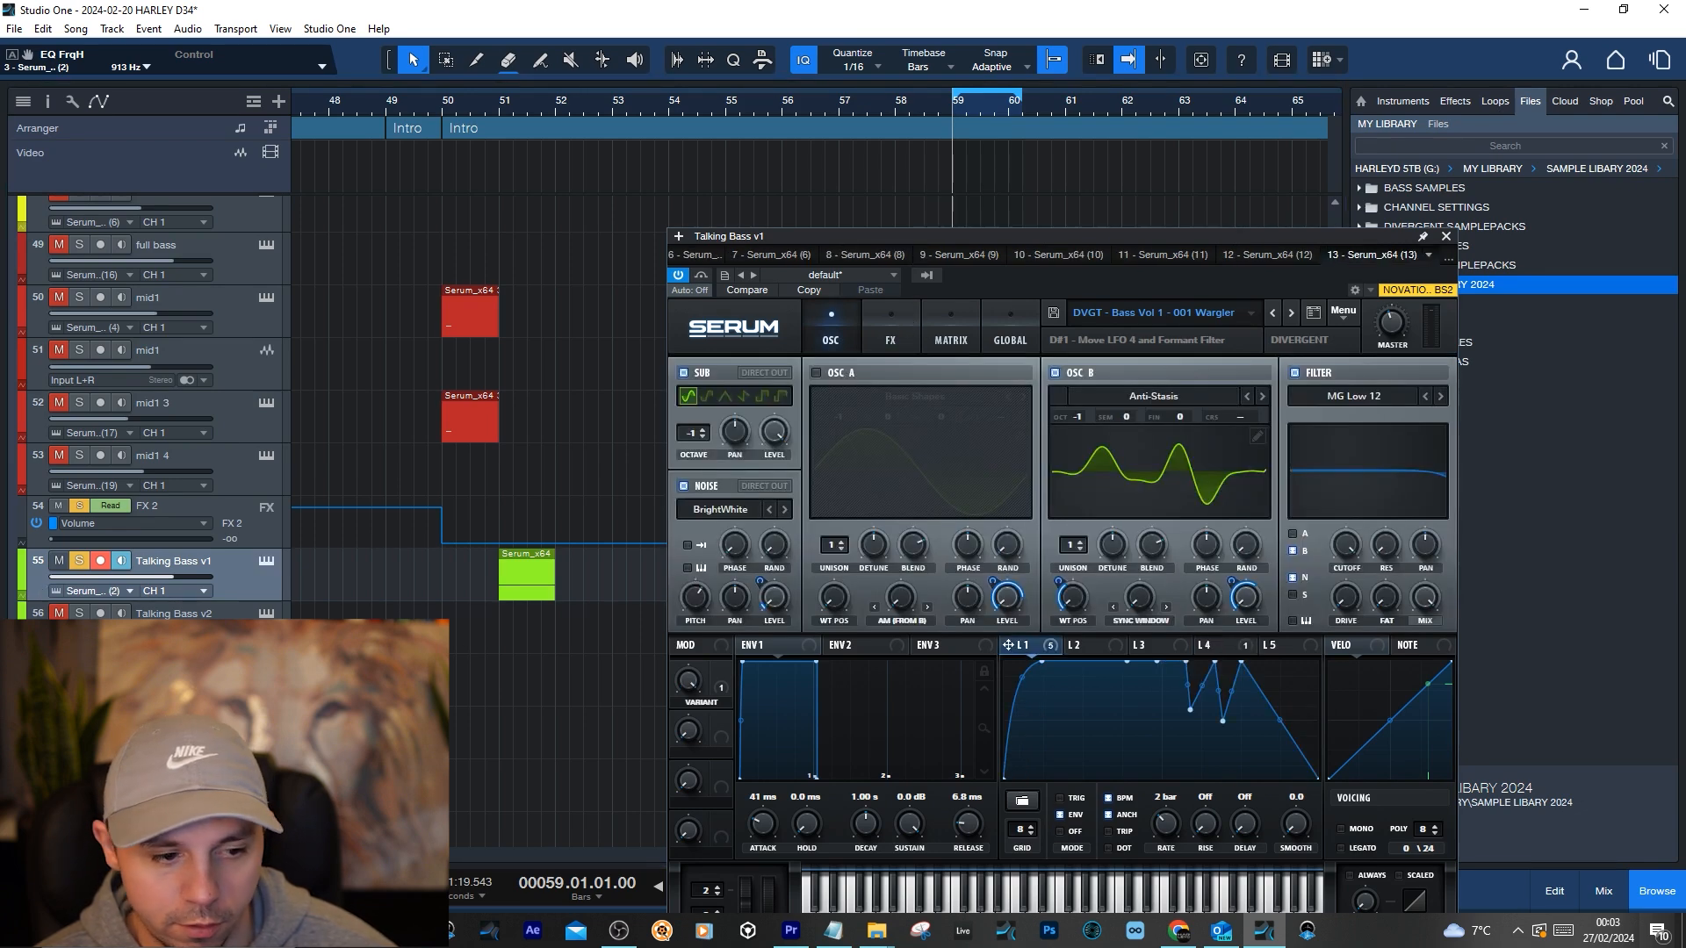
click(266, 613)
click(266, 614)
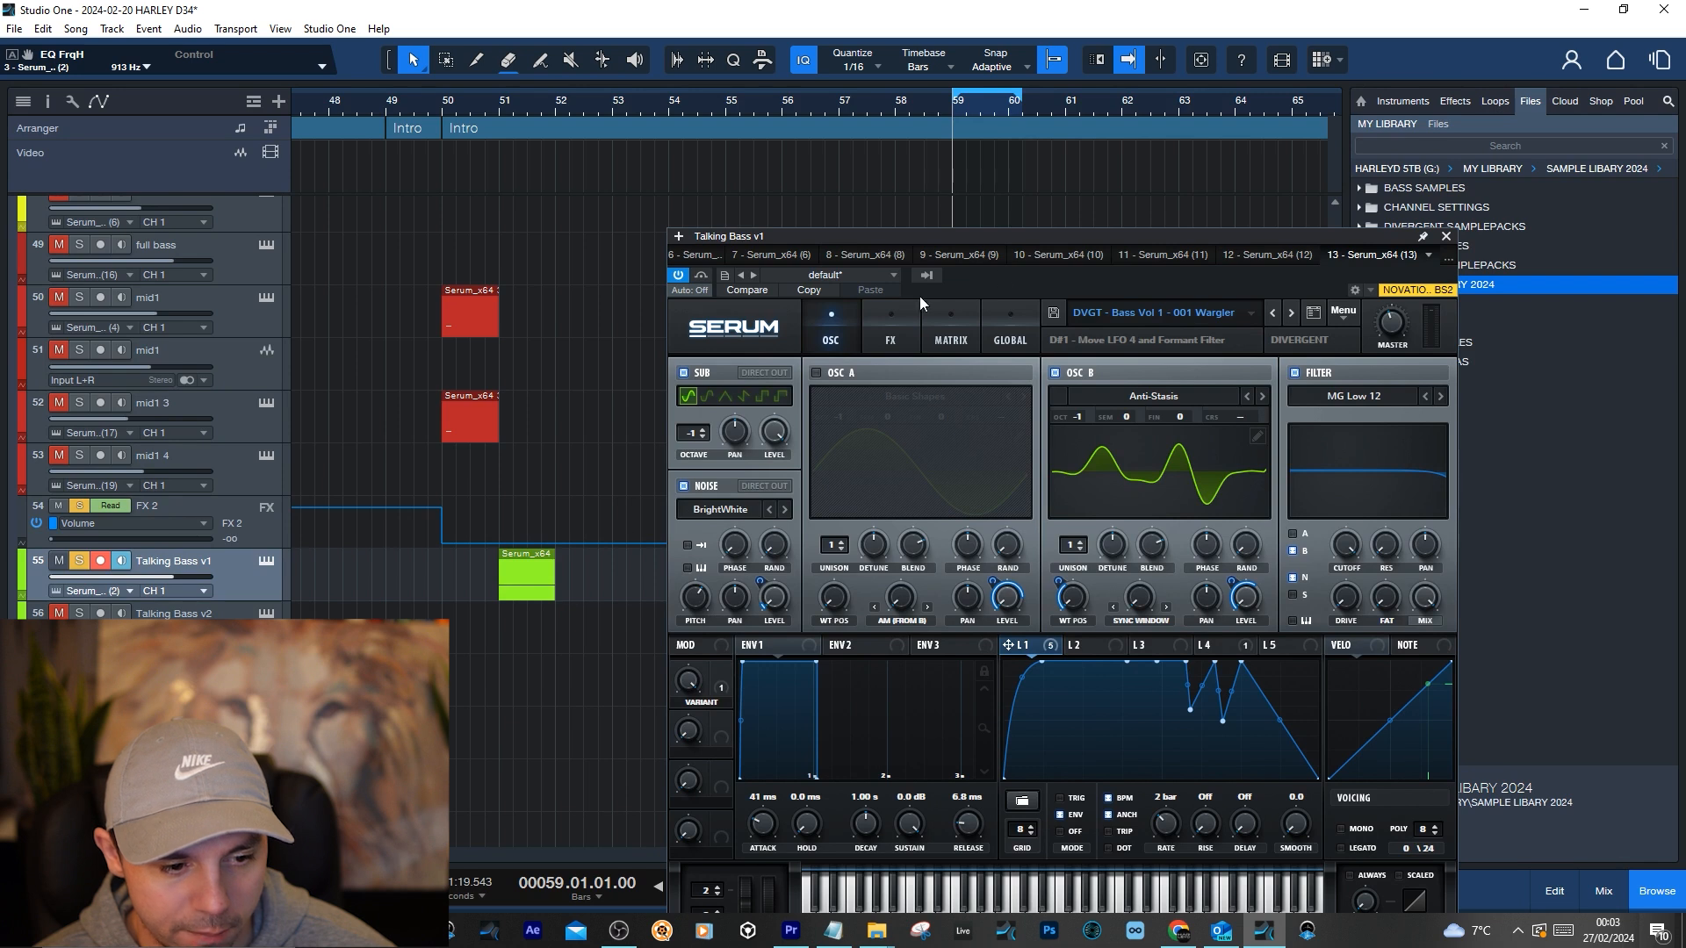
click(1445, 237)
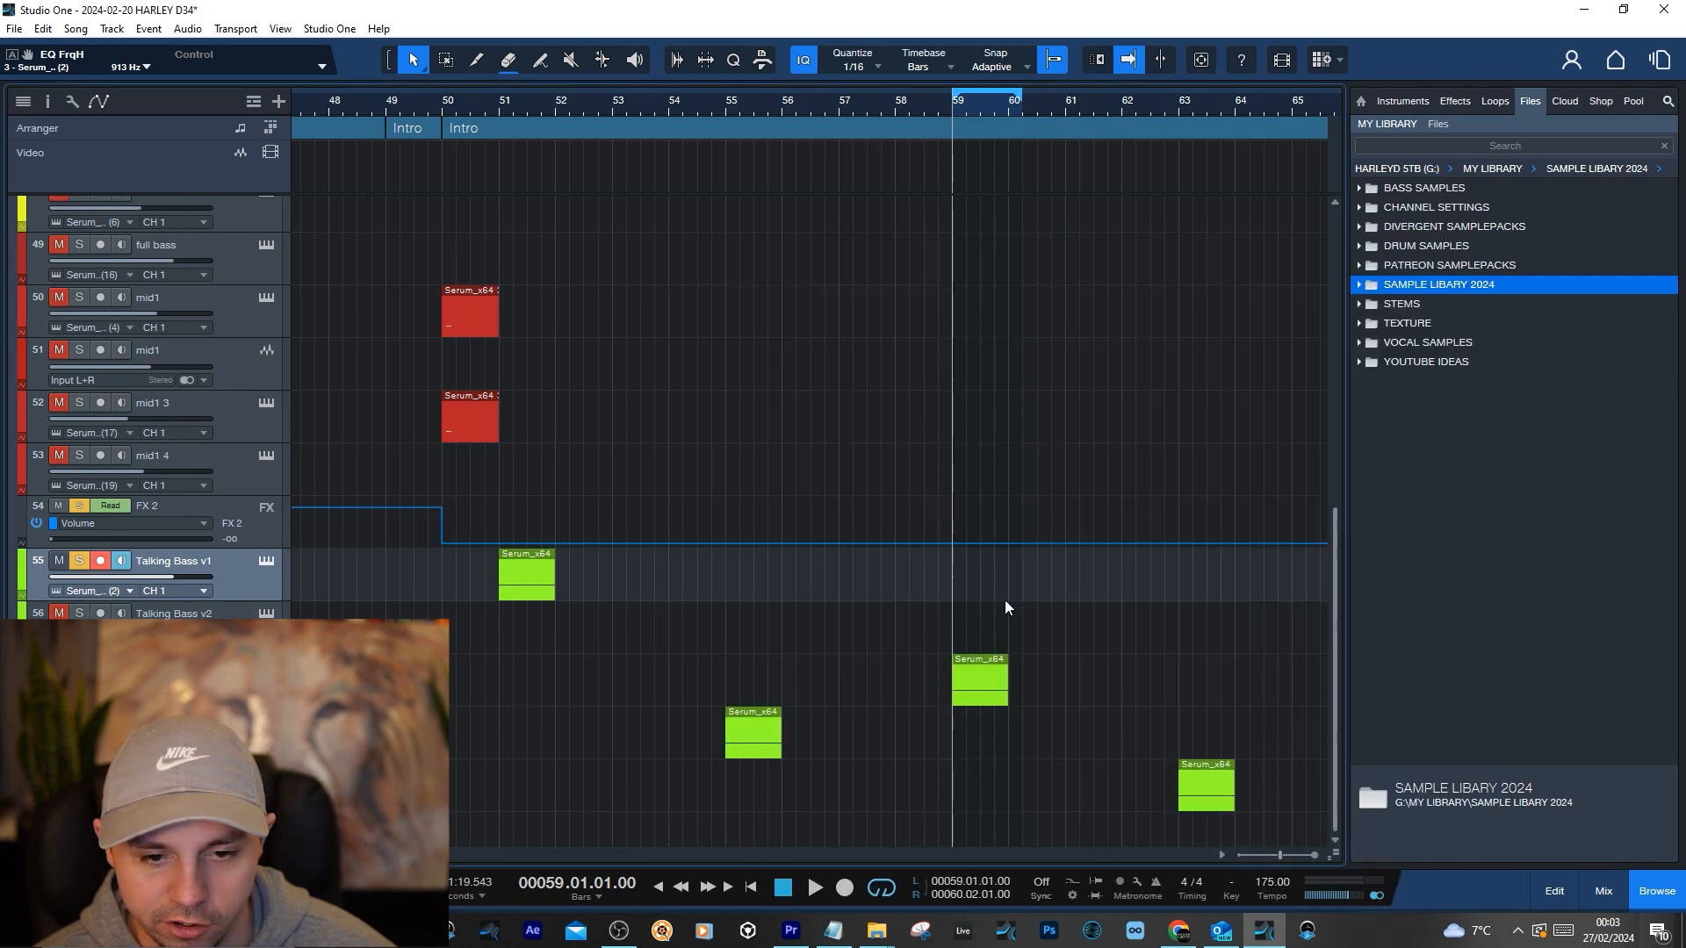
Set the loop range from bar 55 to 56 and audition the clip there with Talking Bass v4's Serum open
click(730, 111)
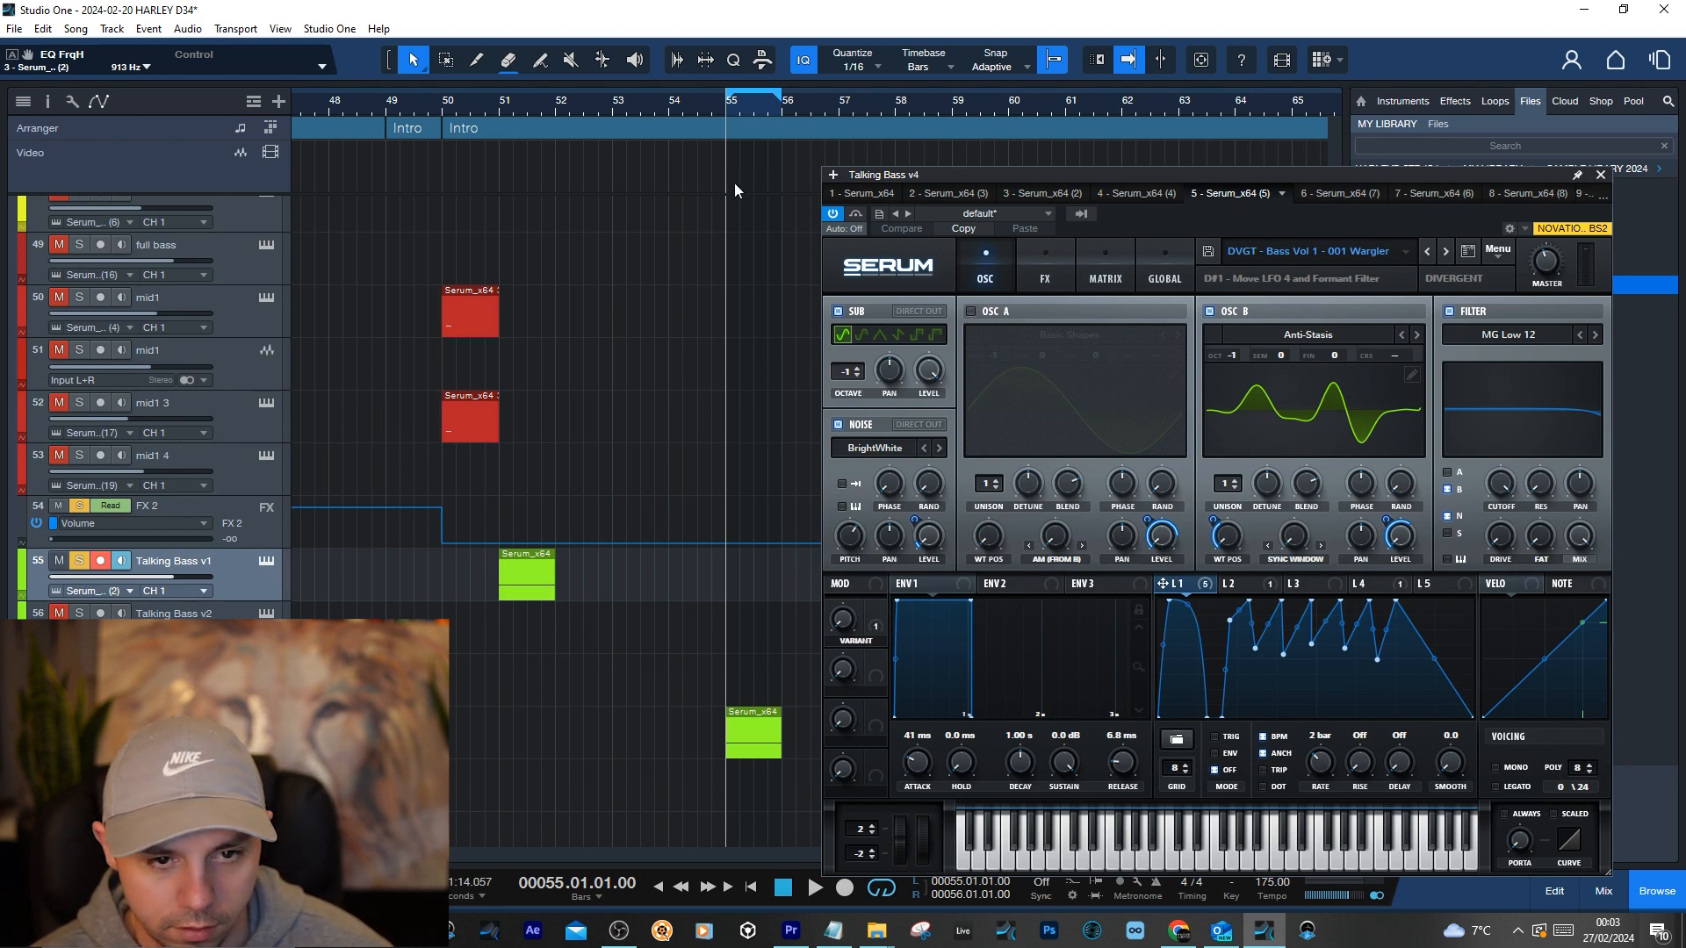
key(space)
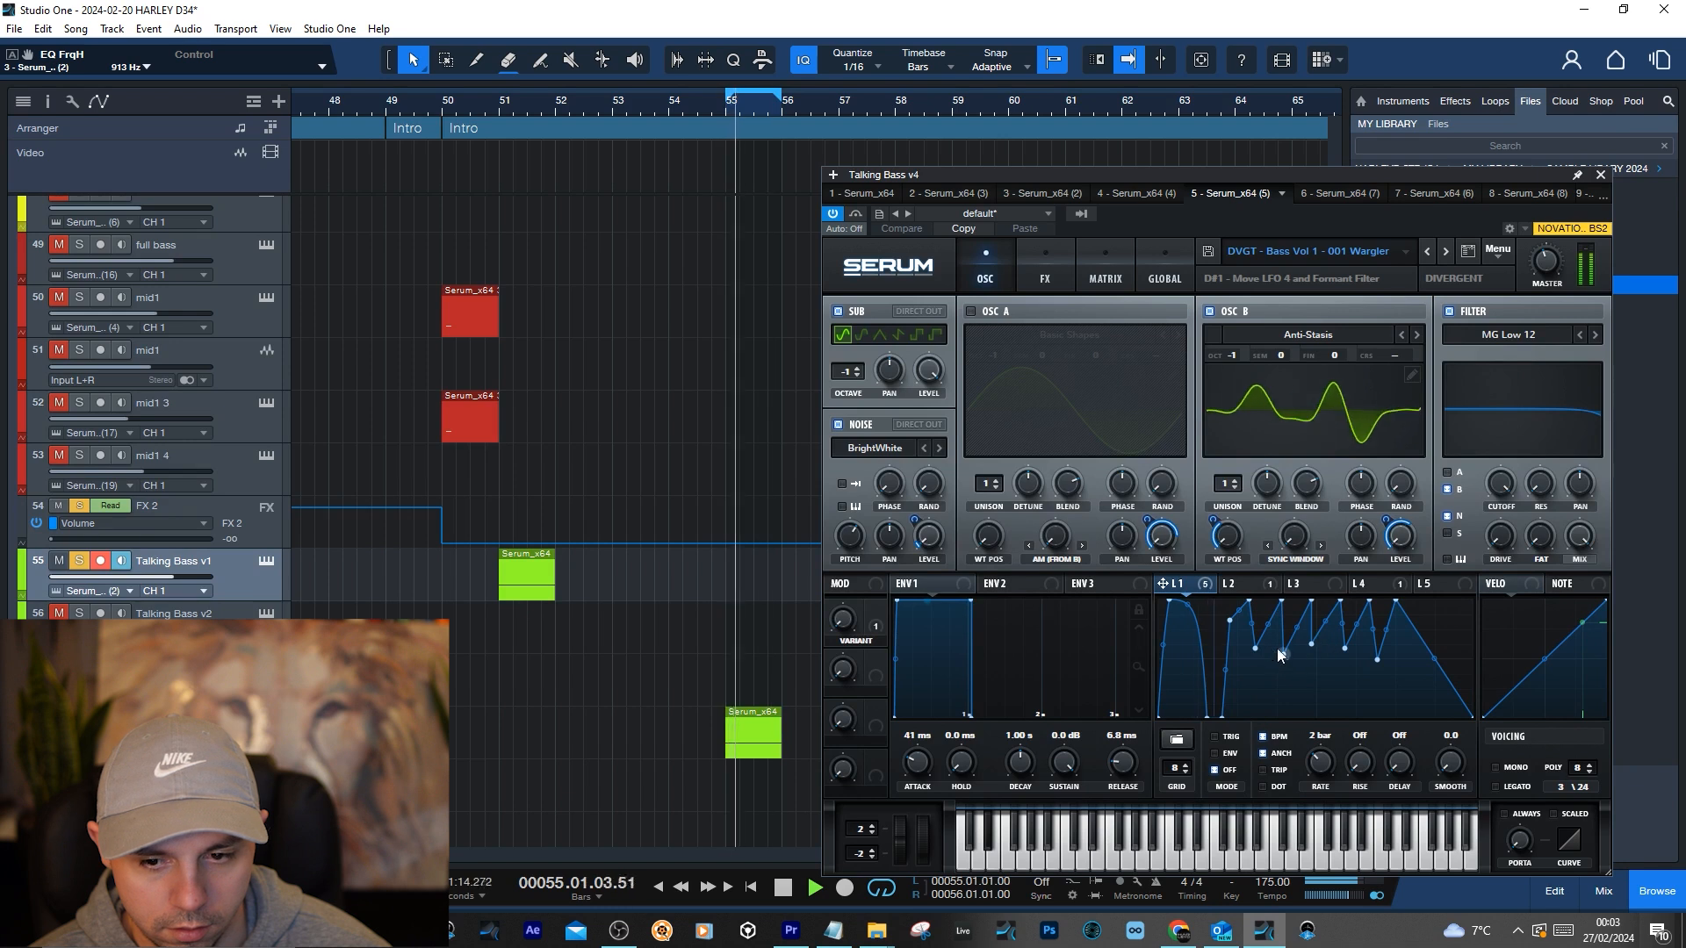
key(space)
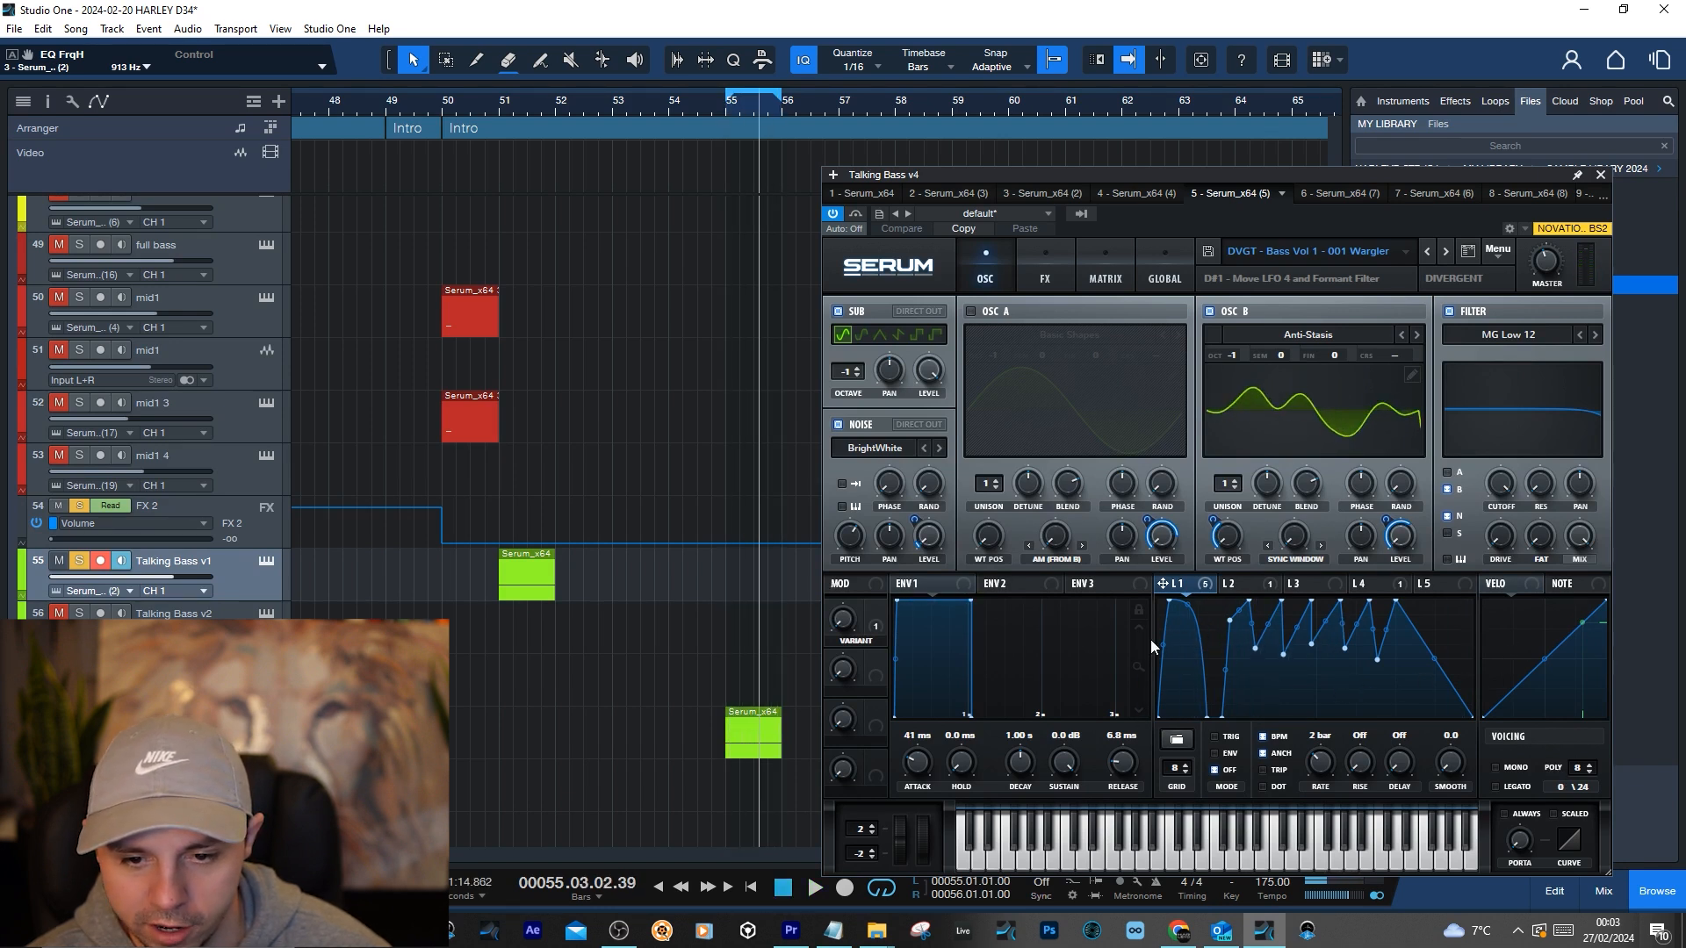
key(KP_1)
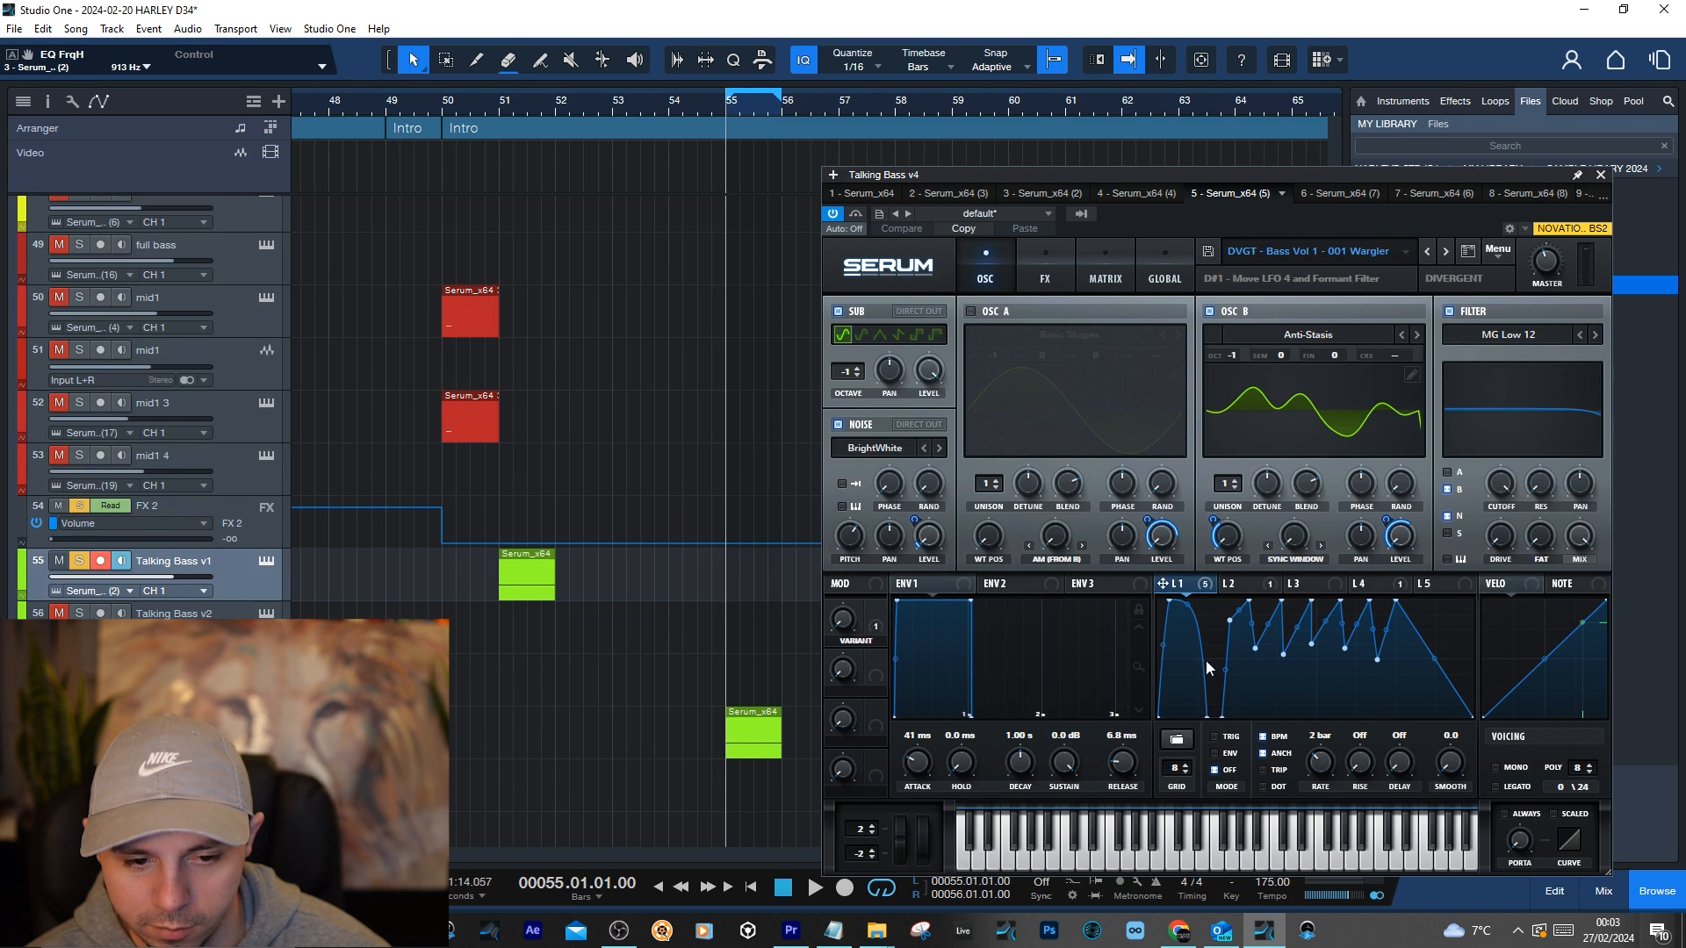
Set LFO 1's mode to Trig and audition the bar 55 clip from the loop start
click(1219, 737)
key(space)
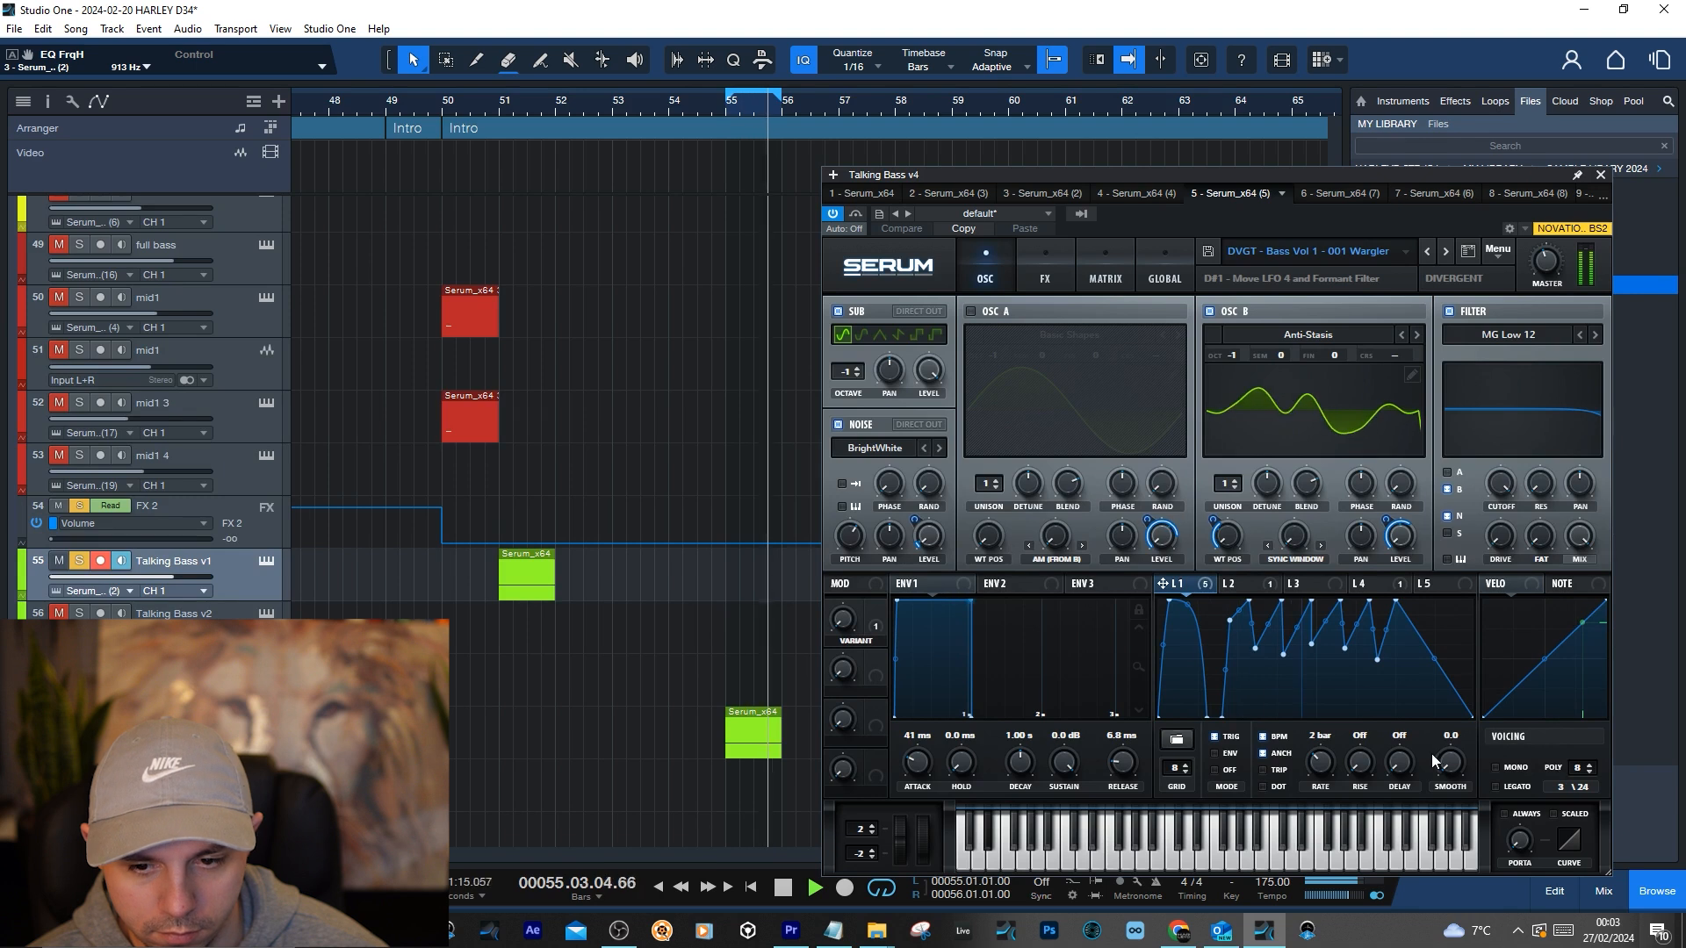
key(space)
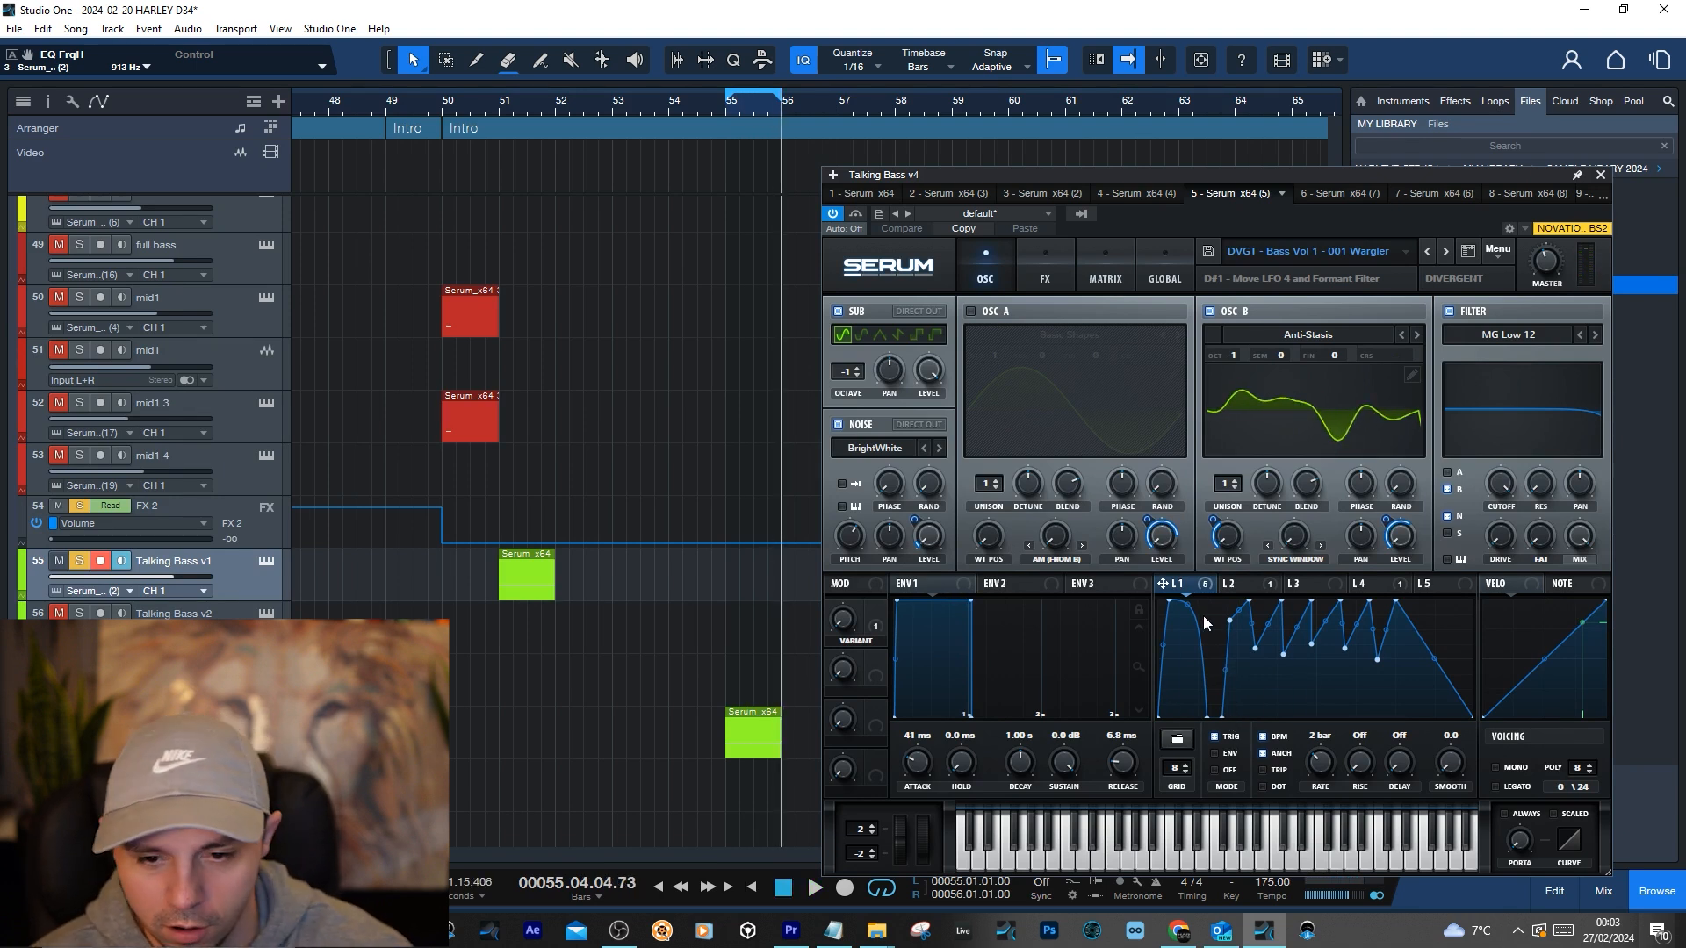
key(KP_0)
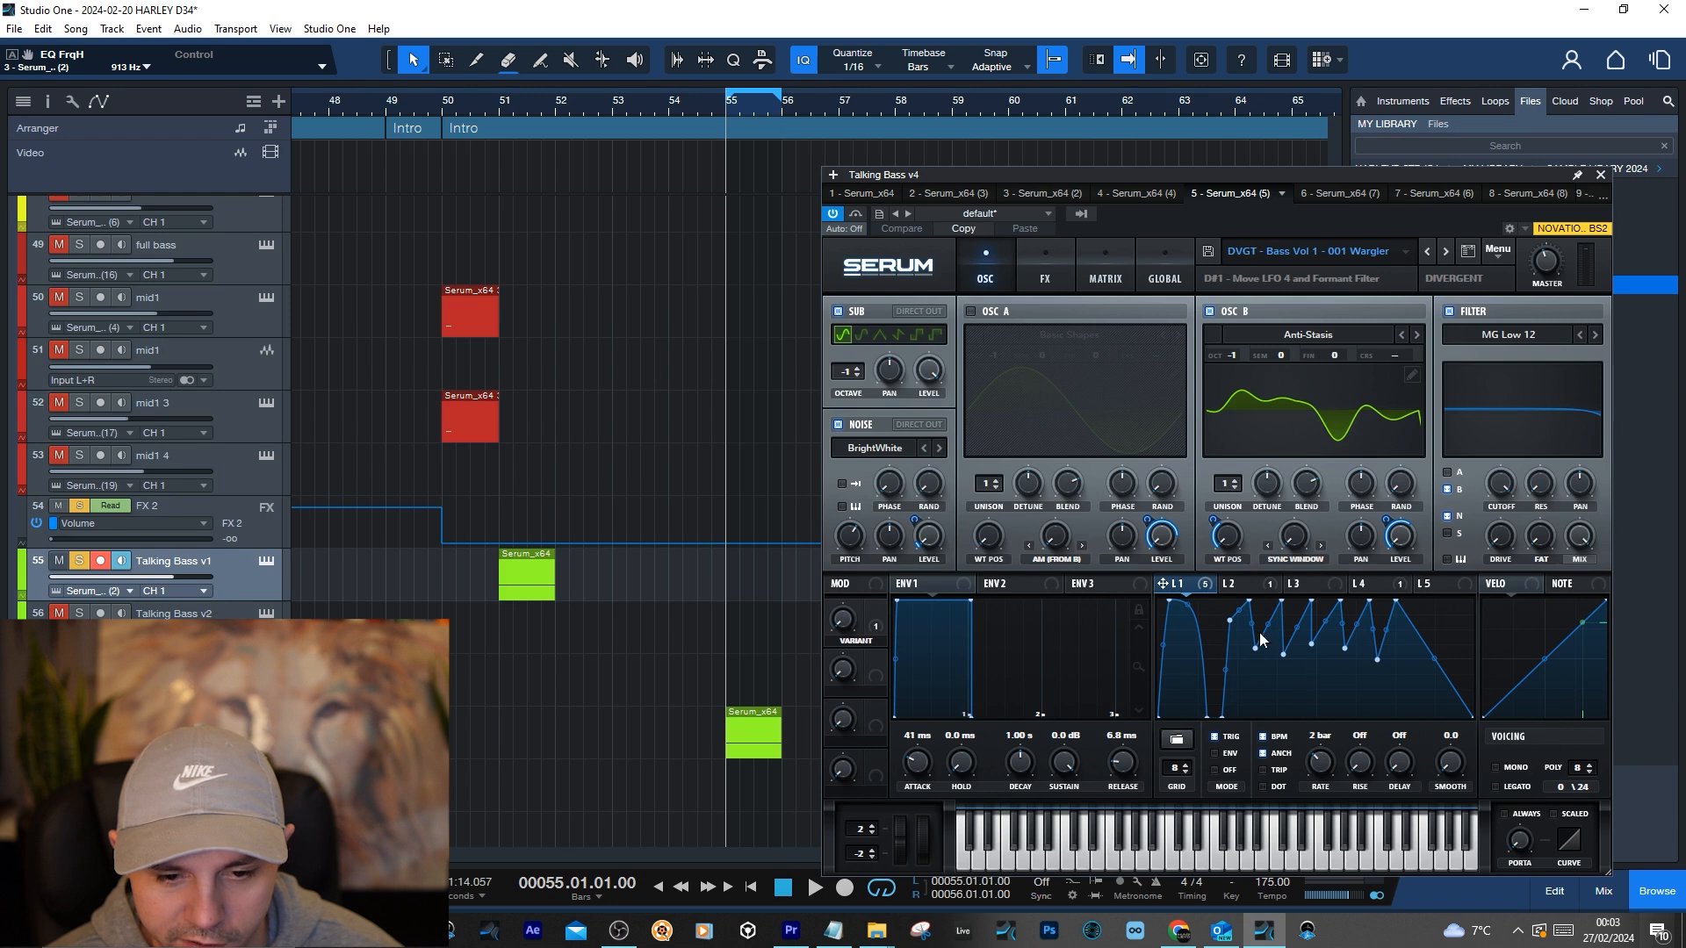
key(space)
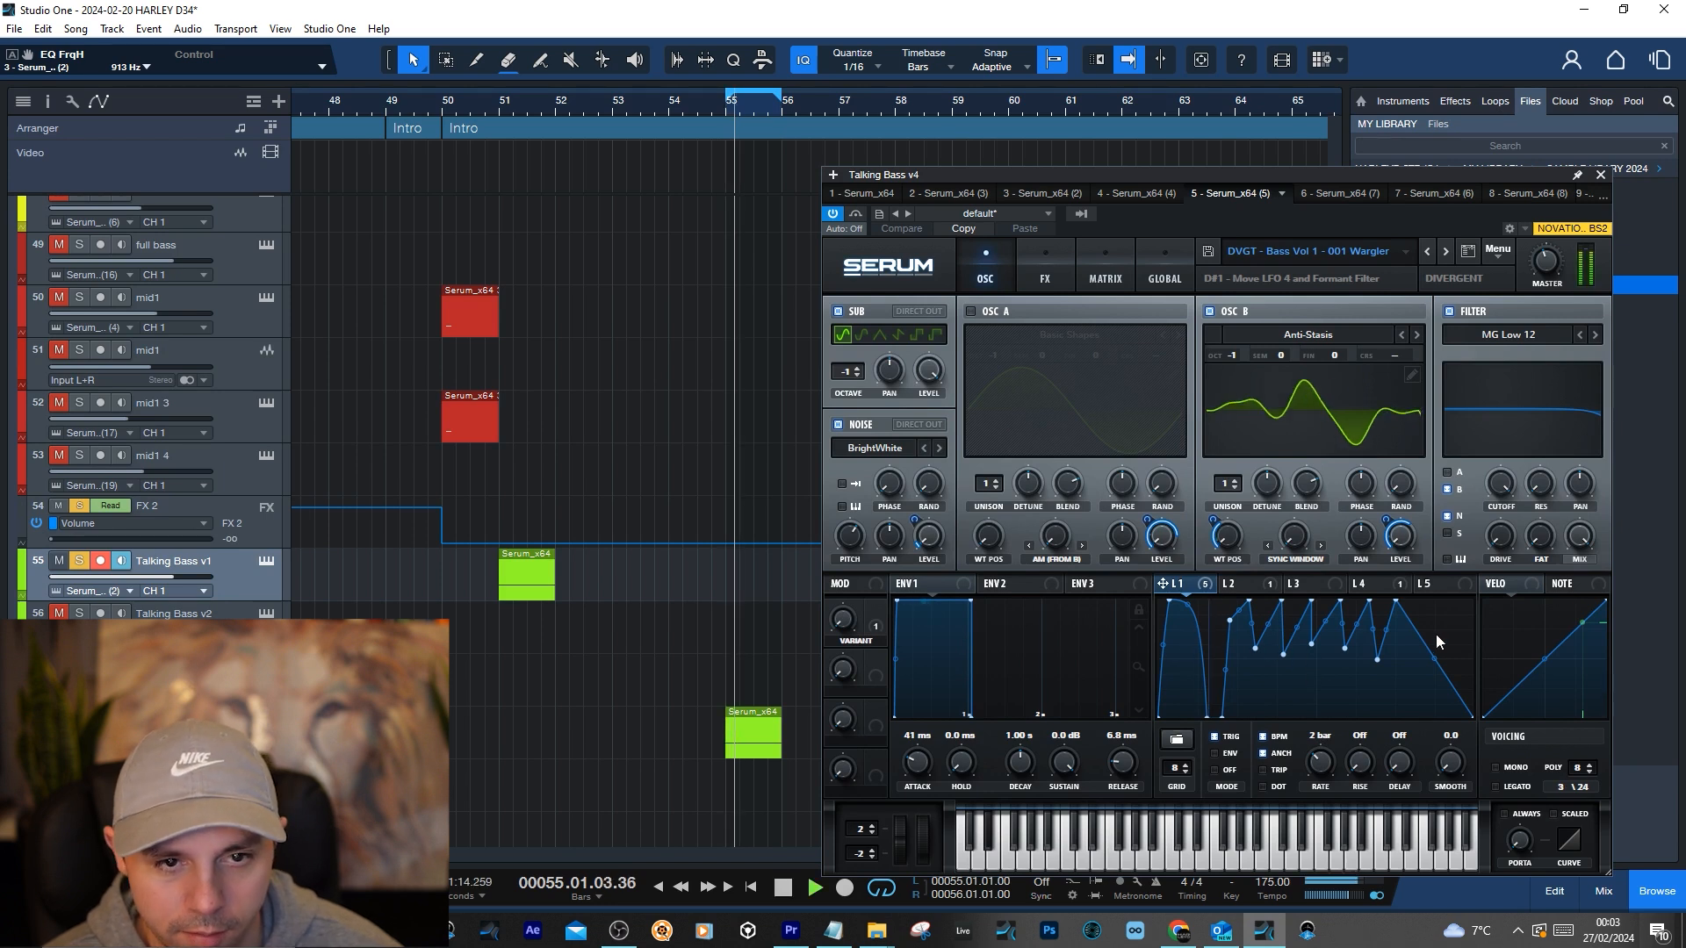
Reshape LFO 1's middle section, dropping two points to zero and raising the dip between them to maximum, and audition the result
drag(1254, 648, 1251, 716)
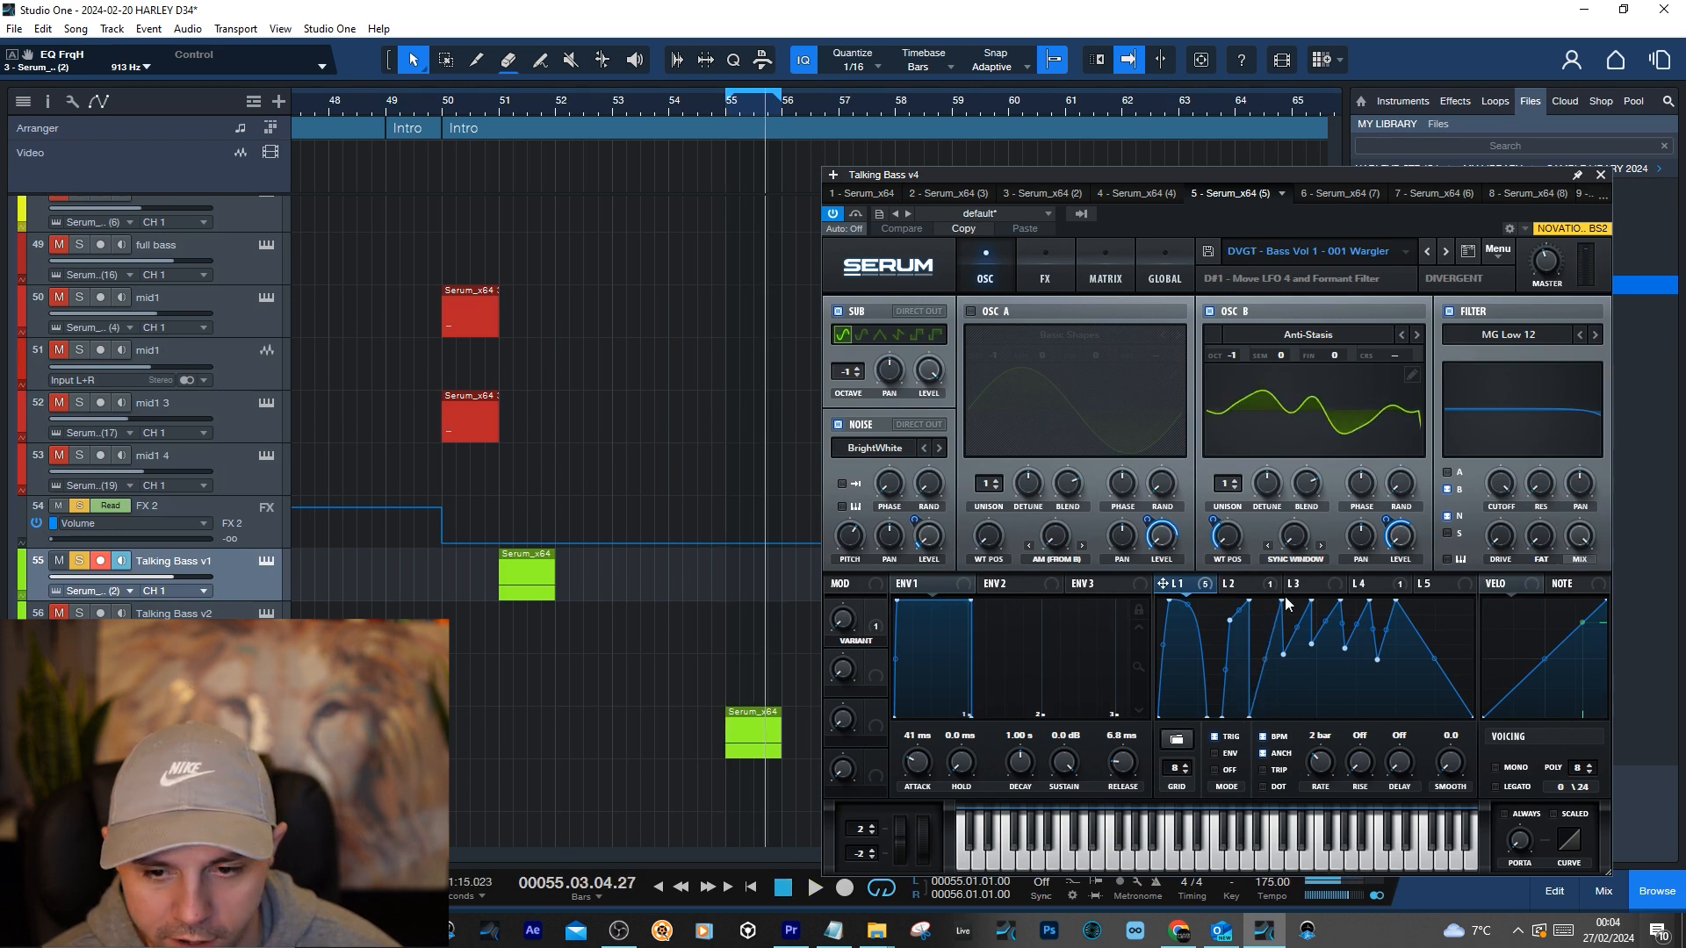
drag(1312, 602, 1315, 726)
drag(1285, 657, 1273, 591)
drag(1261, 660, 1286, 712)
key(space)
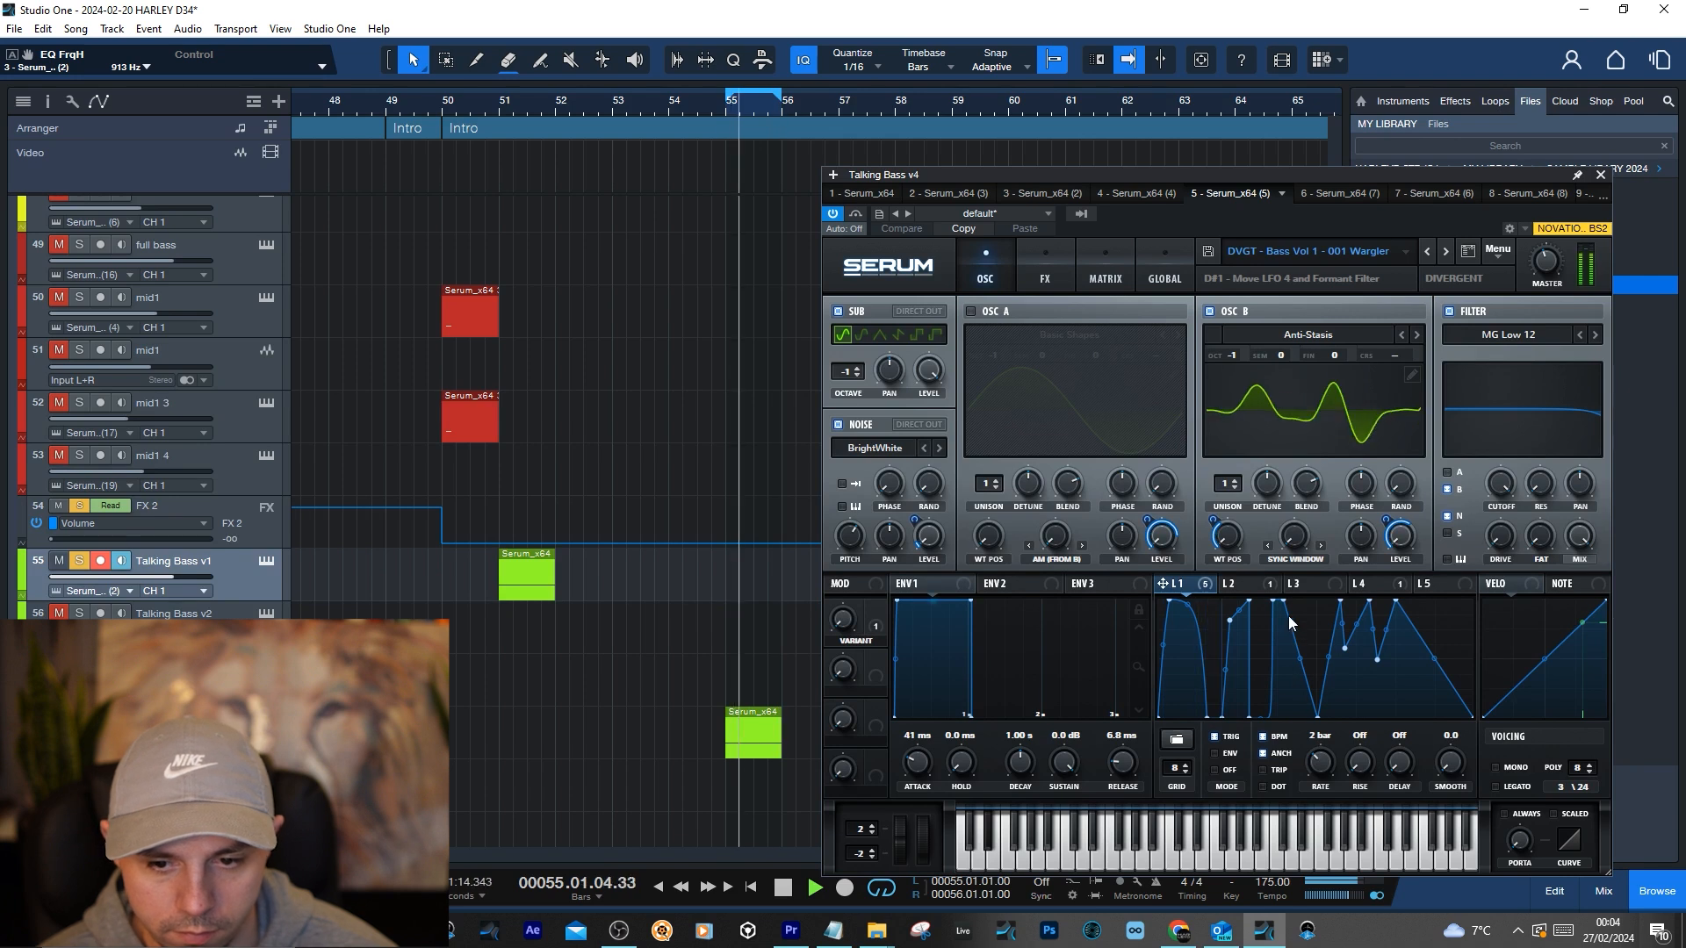
drag(1285, 602, 1312, 601)
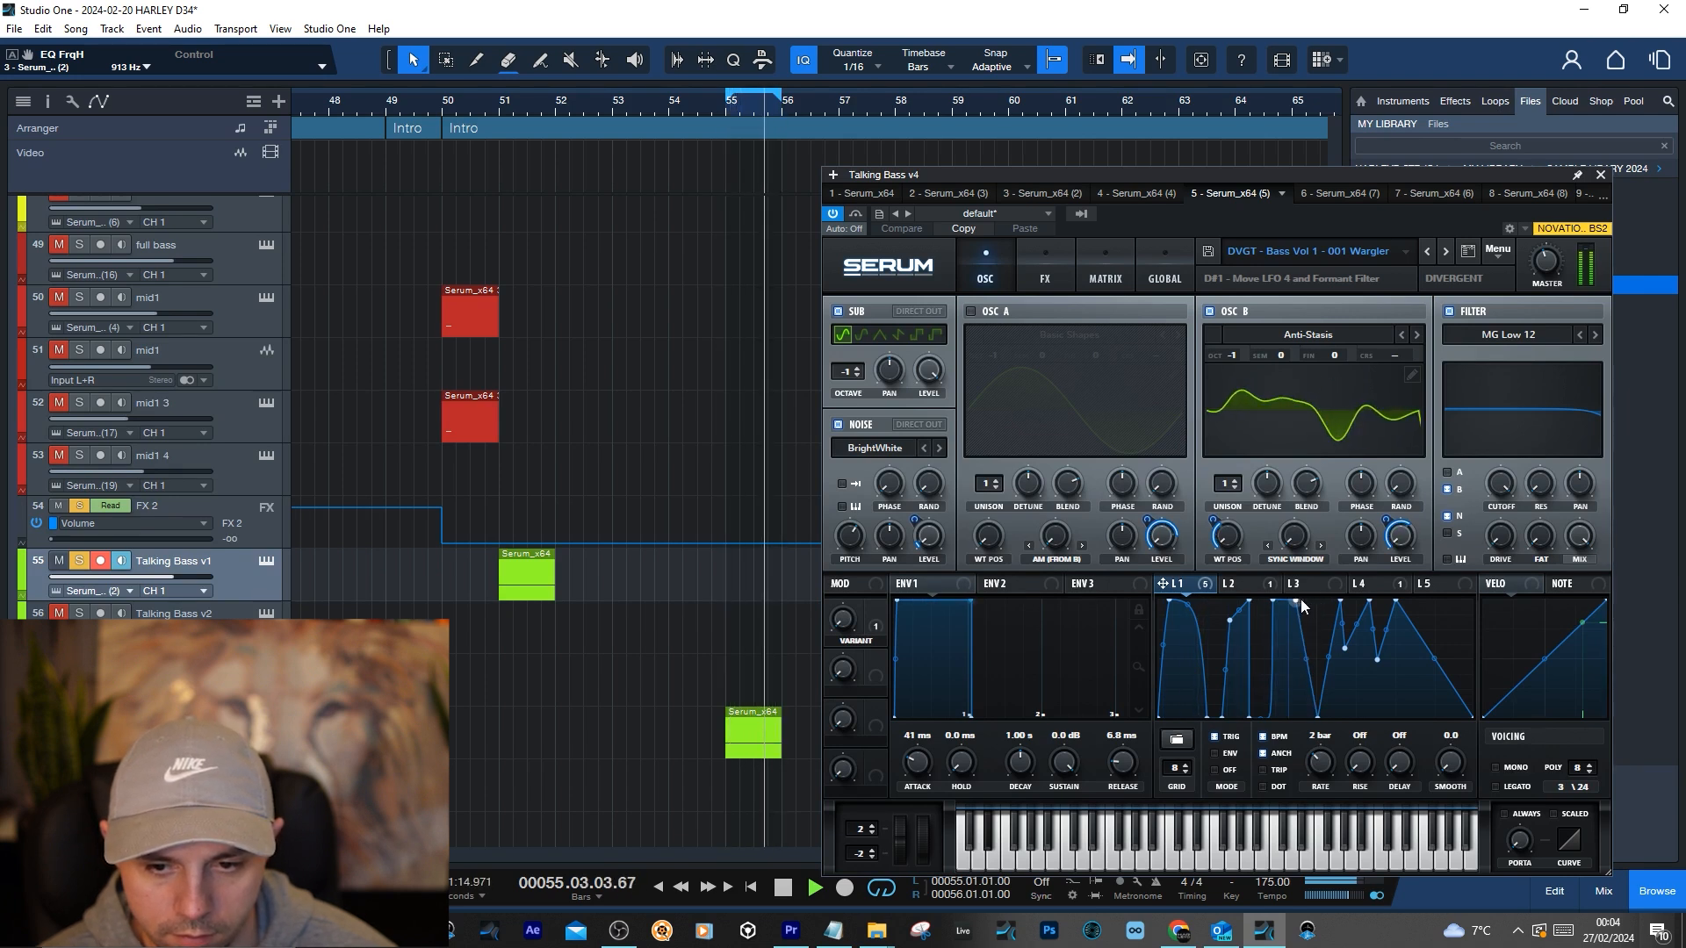
key(space)
Show the v4 Serum's effects chain, set the Formant-I filter's formant to 47%, and audition it
click(1046, 260)
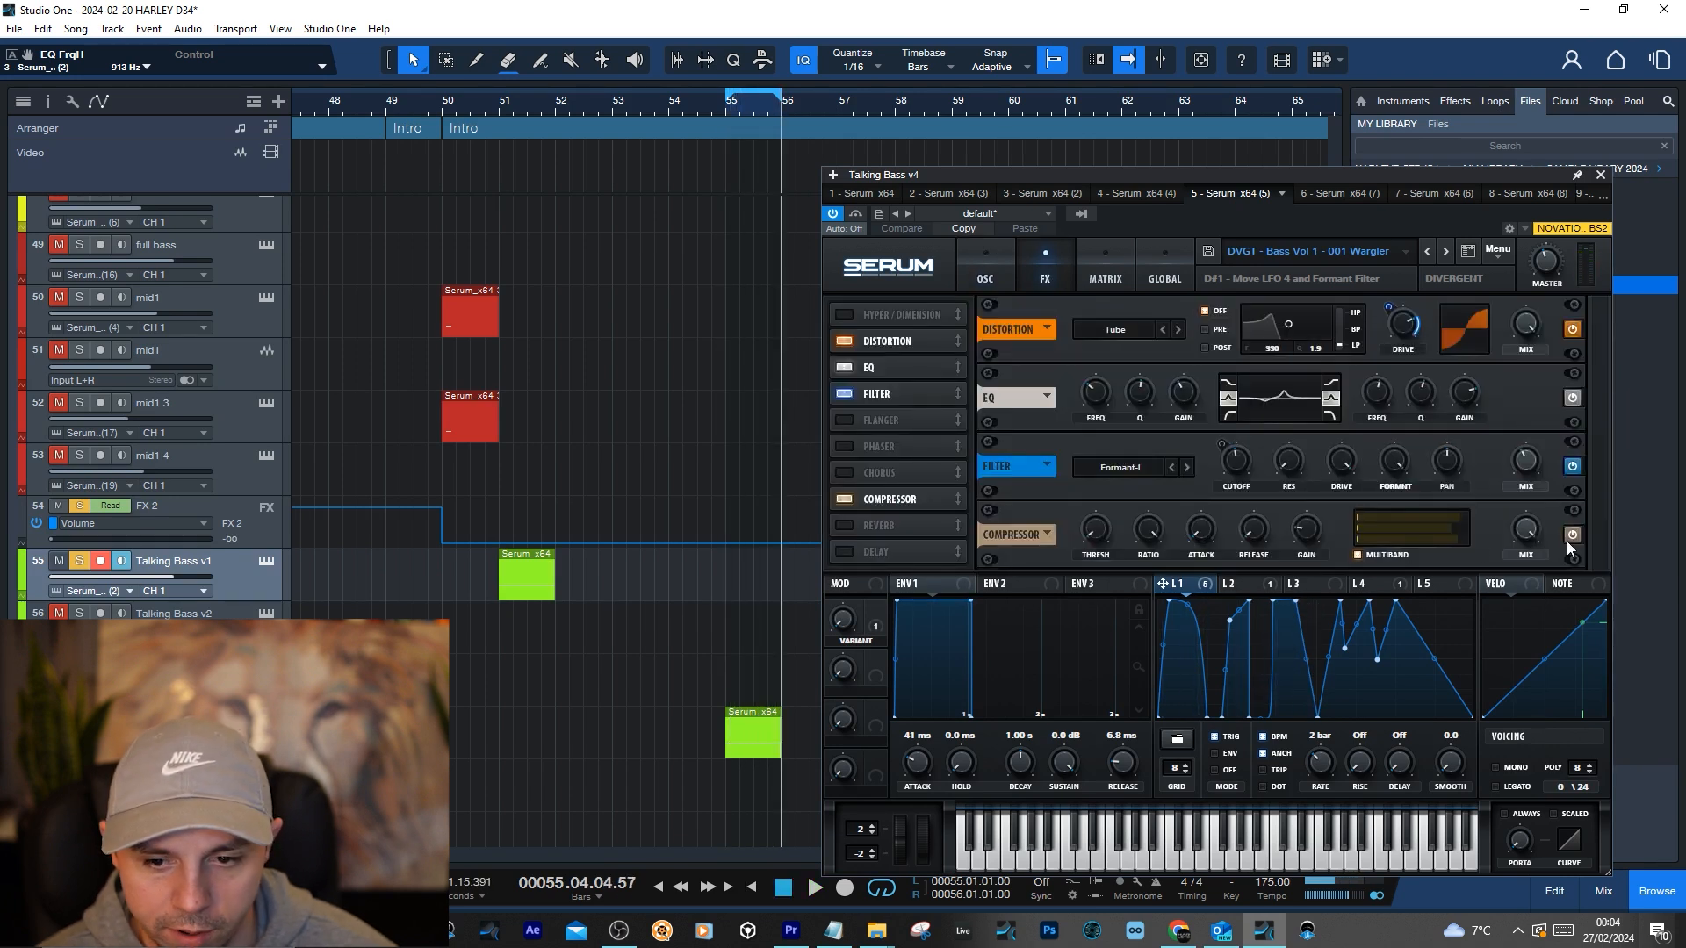
drag(1398, 464, 1385, 528)
key(space)
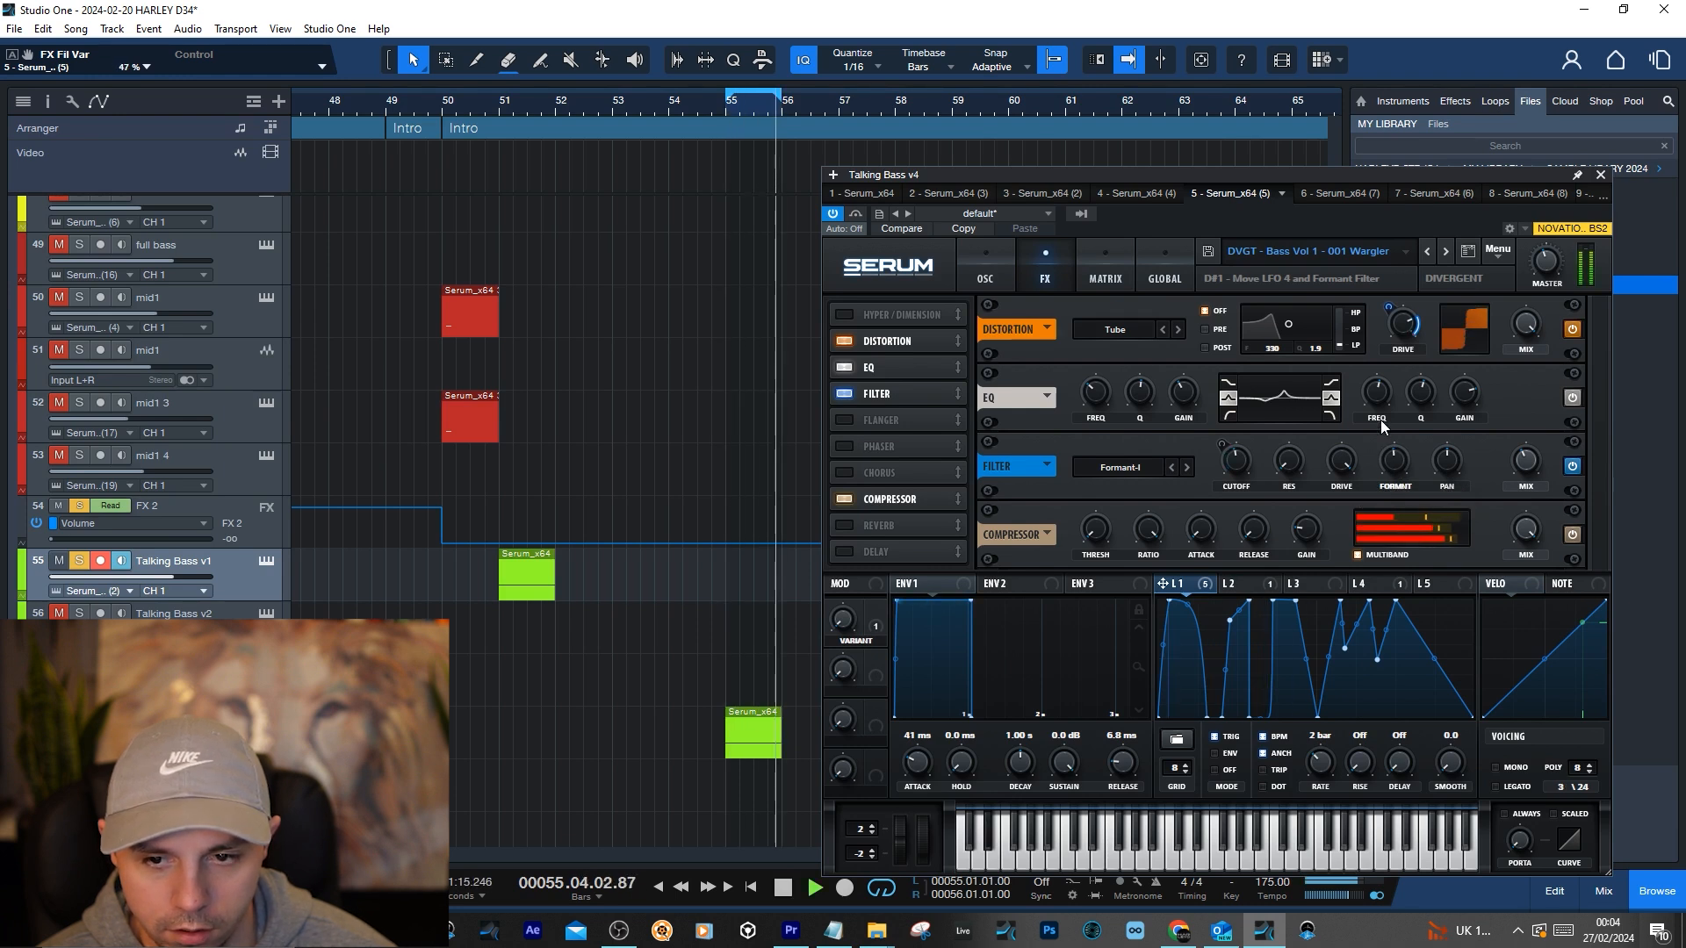
key(space)
Sweep the EQ's high-band frequency while auditioning the loop, and settle on 940 Hz
mouse_move(1378, 392)
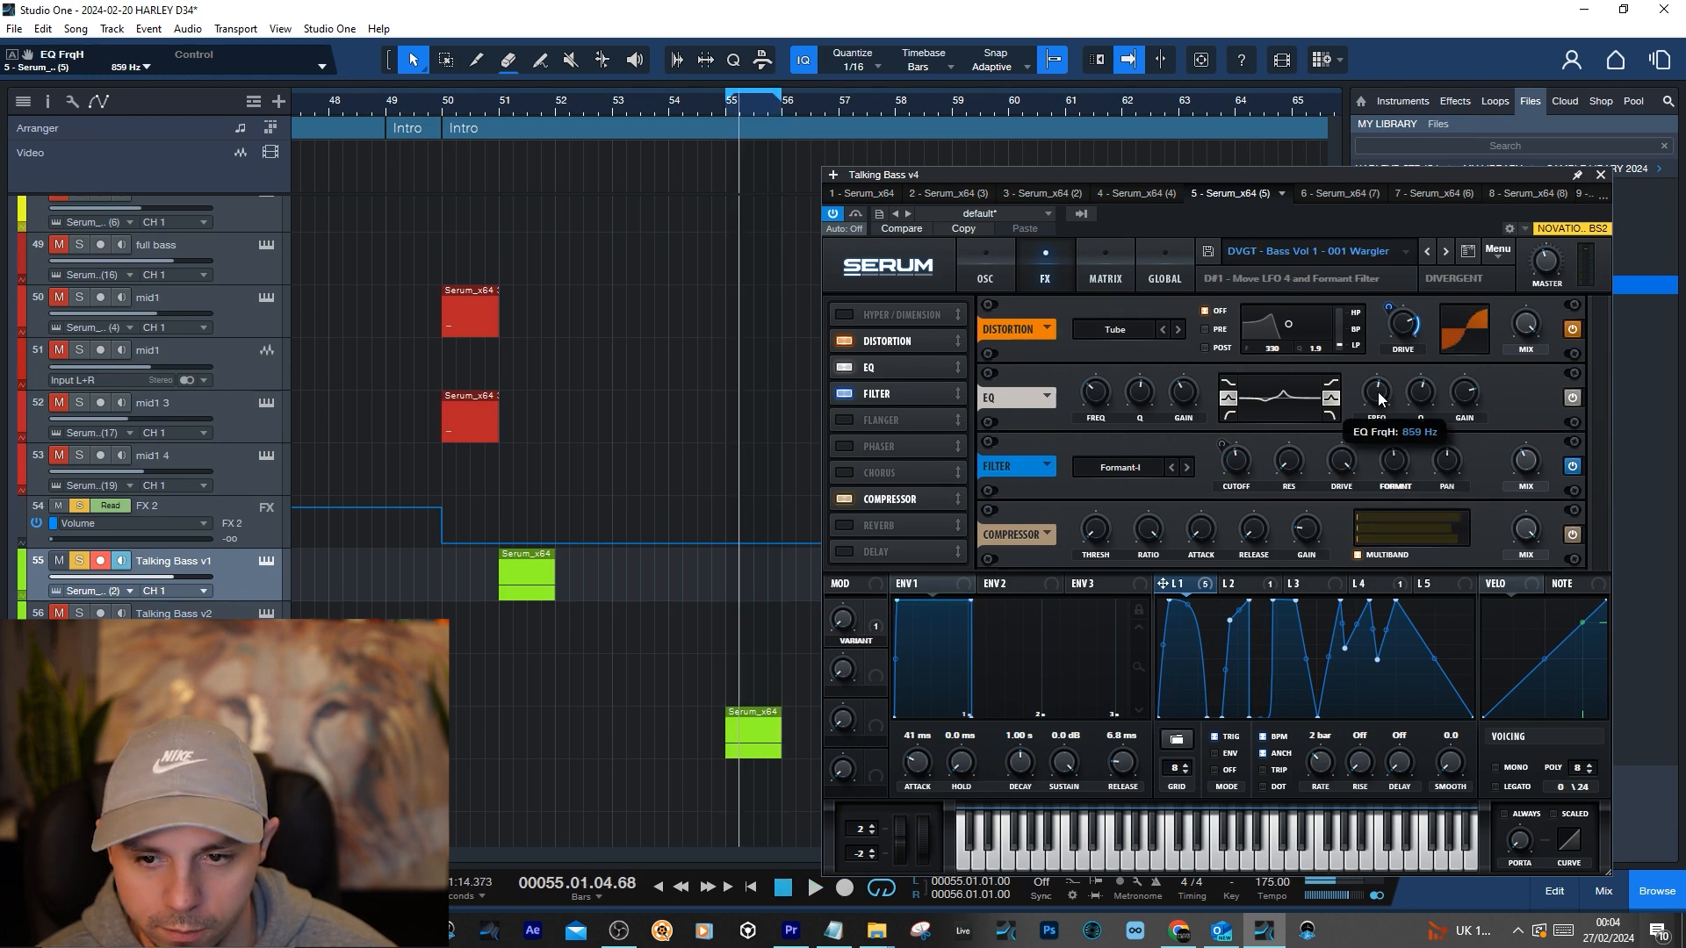
drag(1378, 391, 1379, 397)
key(space)
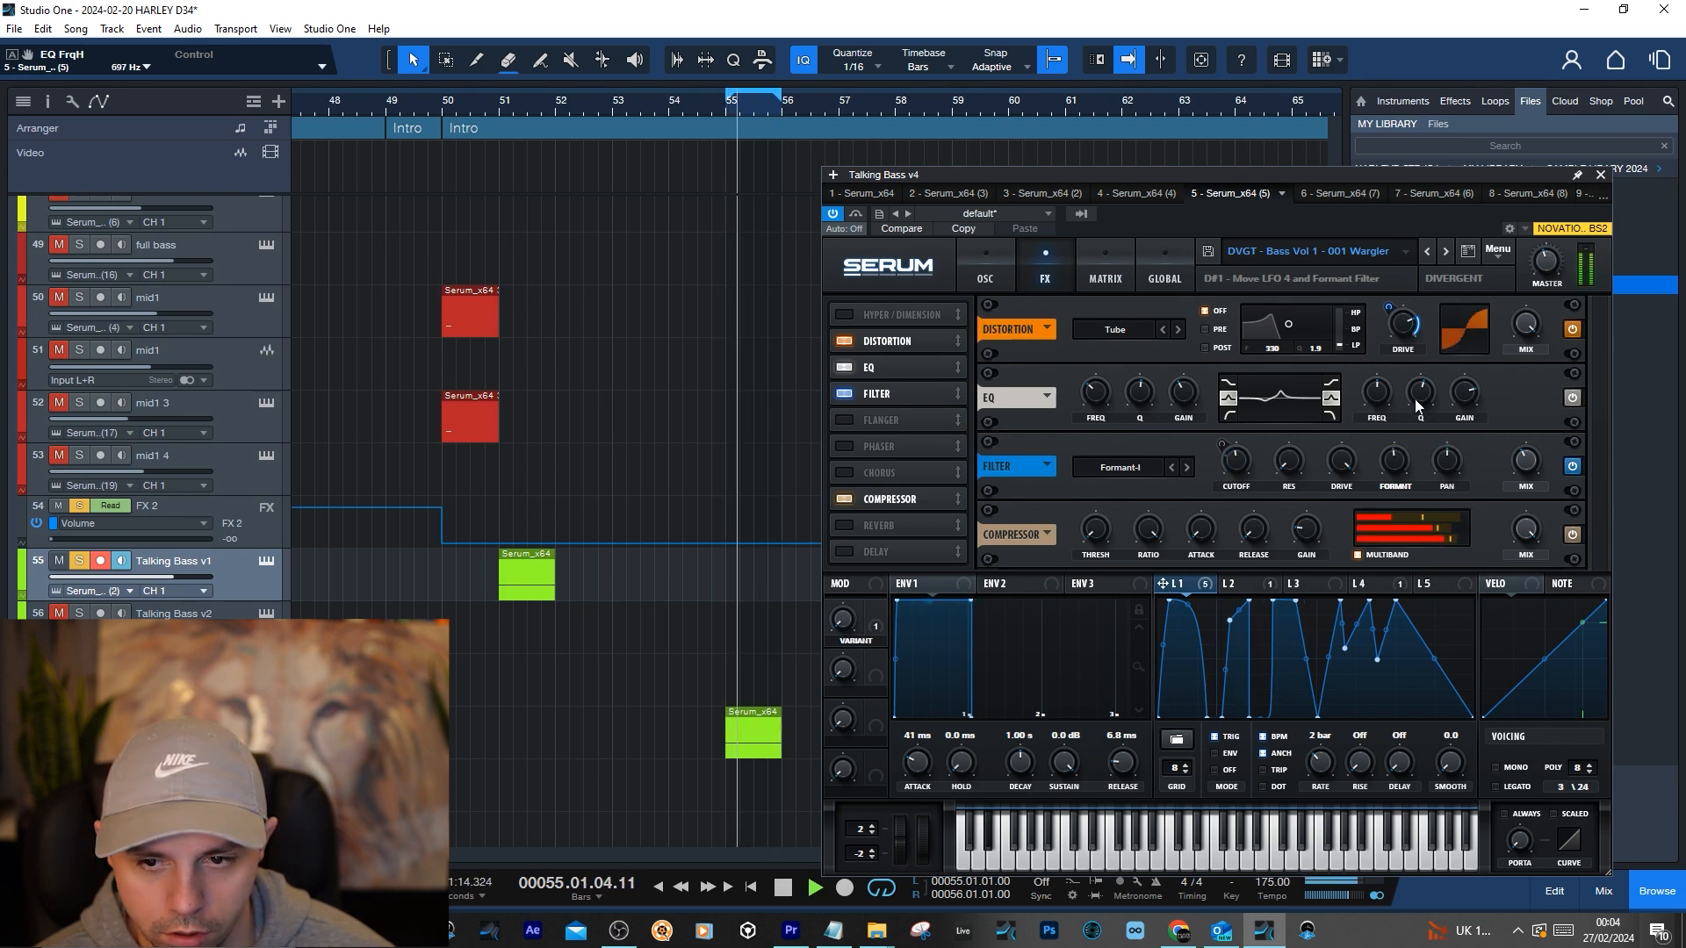
mouse_move(1379, 400)
mouse_down()
mouse_move(1426, 387)
mouse_move(1377, 396)
mouse_up()
key(space)
key(space)
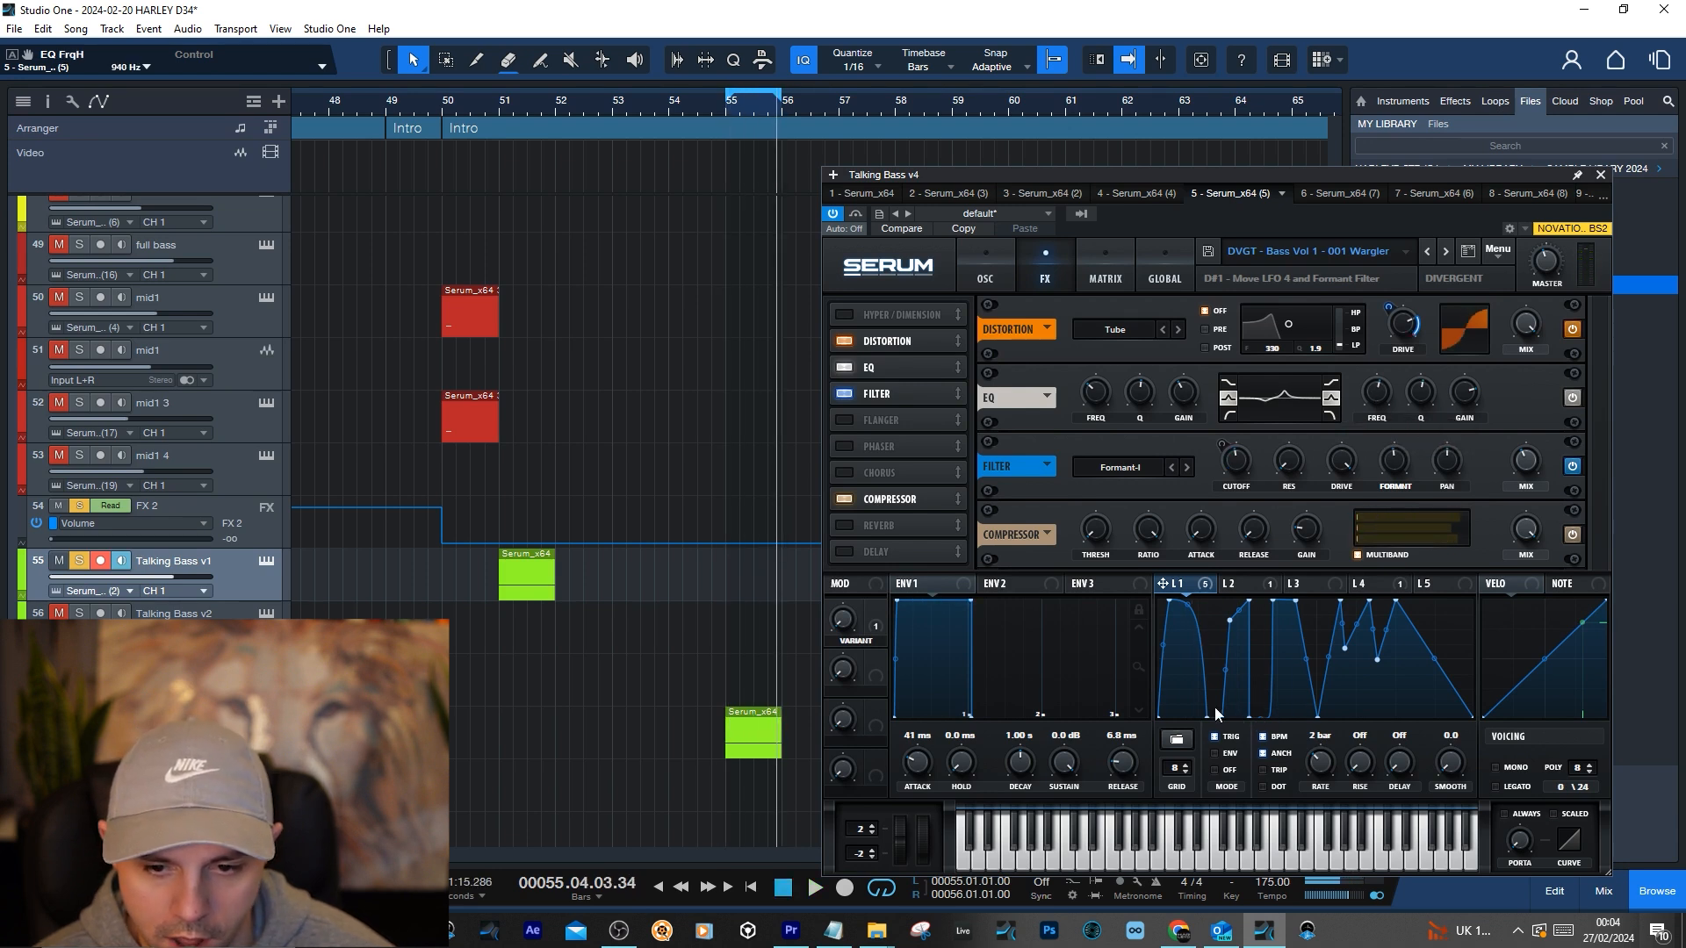
Delete the first hump and the bottom points of LFO 1's curve to leave one rising ramp, and audition it
double_click(1169, 602)
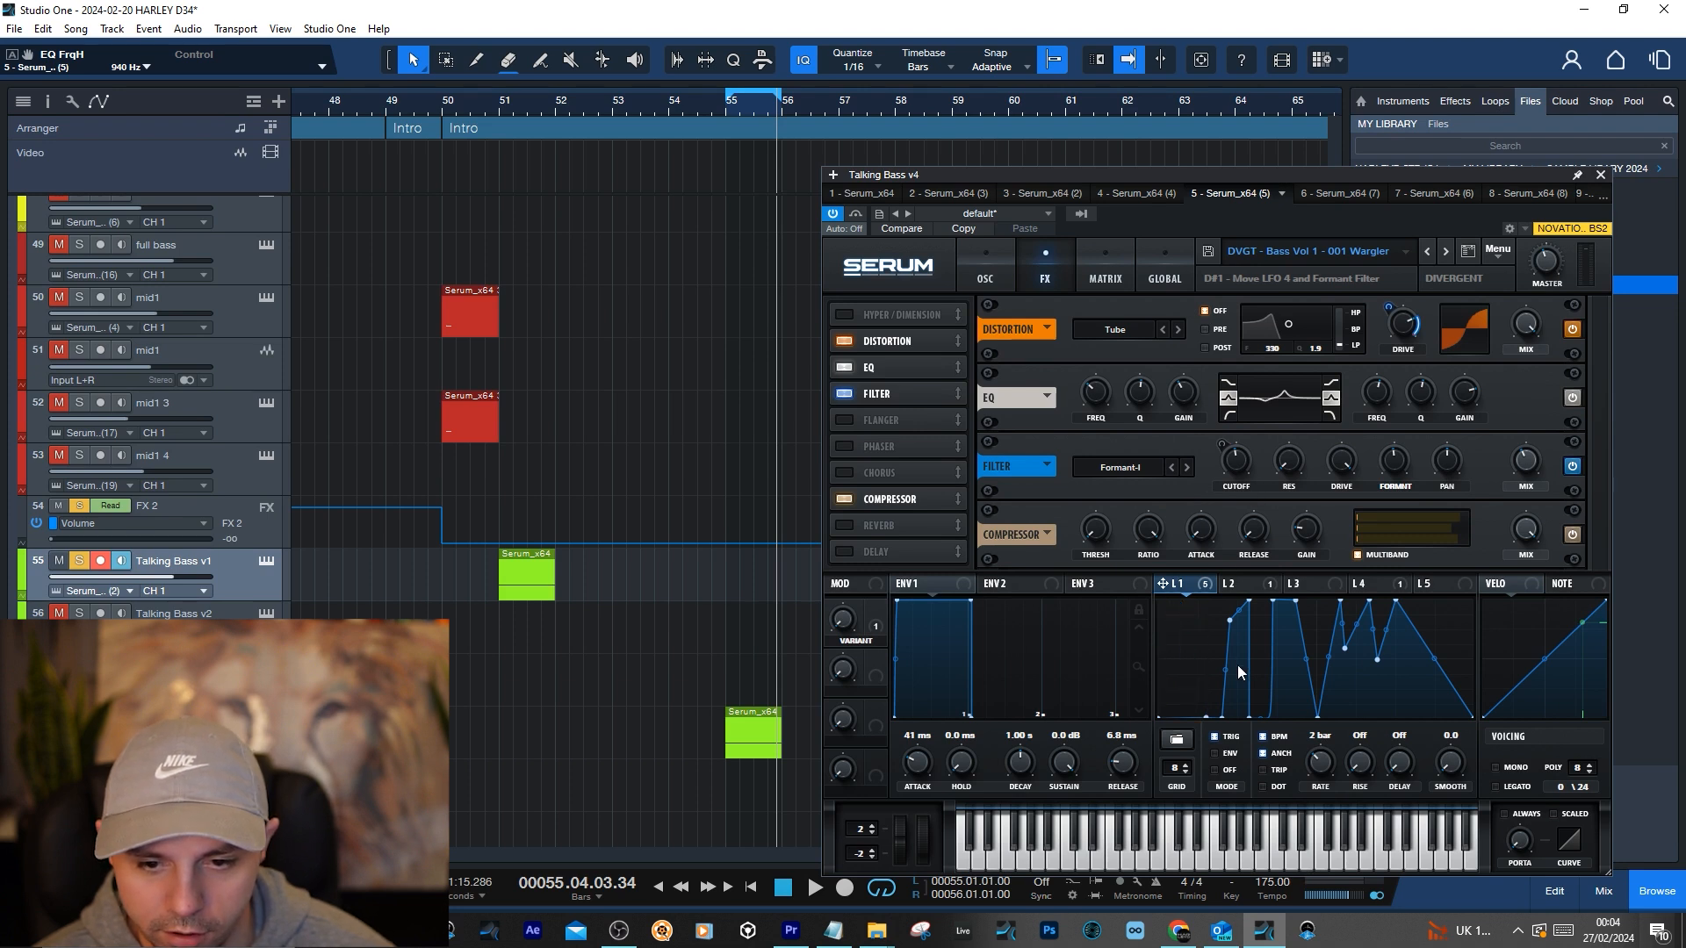
double_click(1222, 718)
double_click(1208, 717)
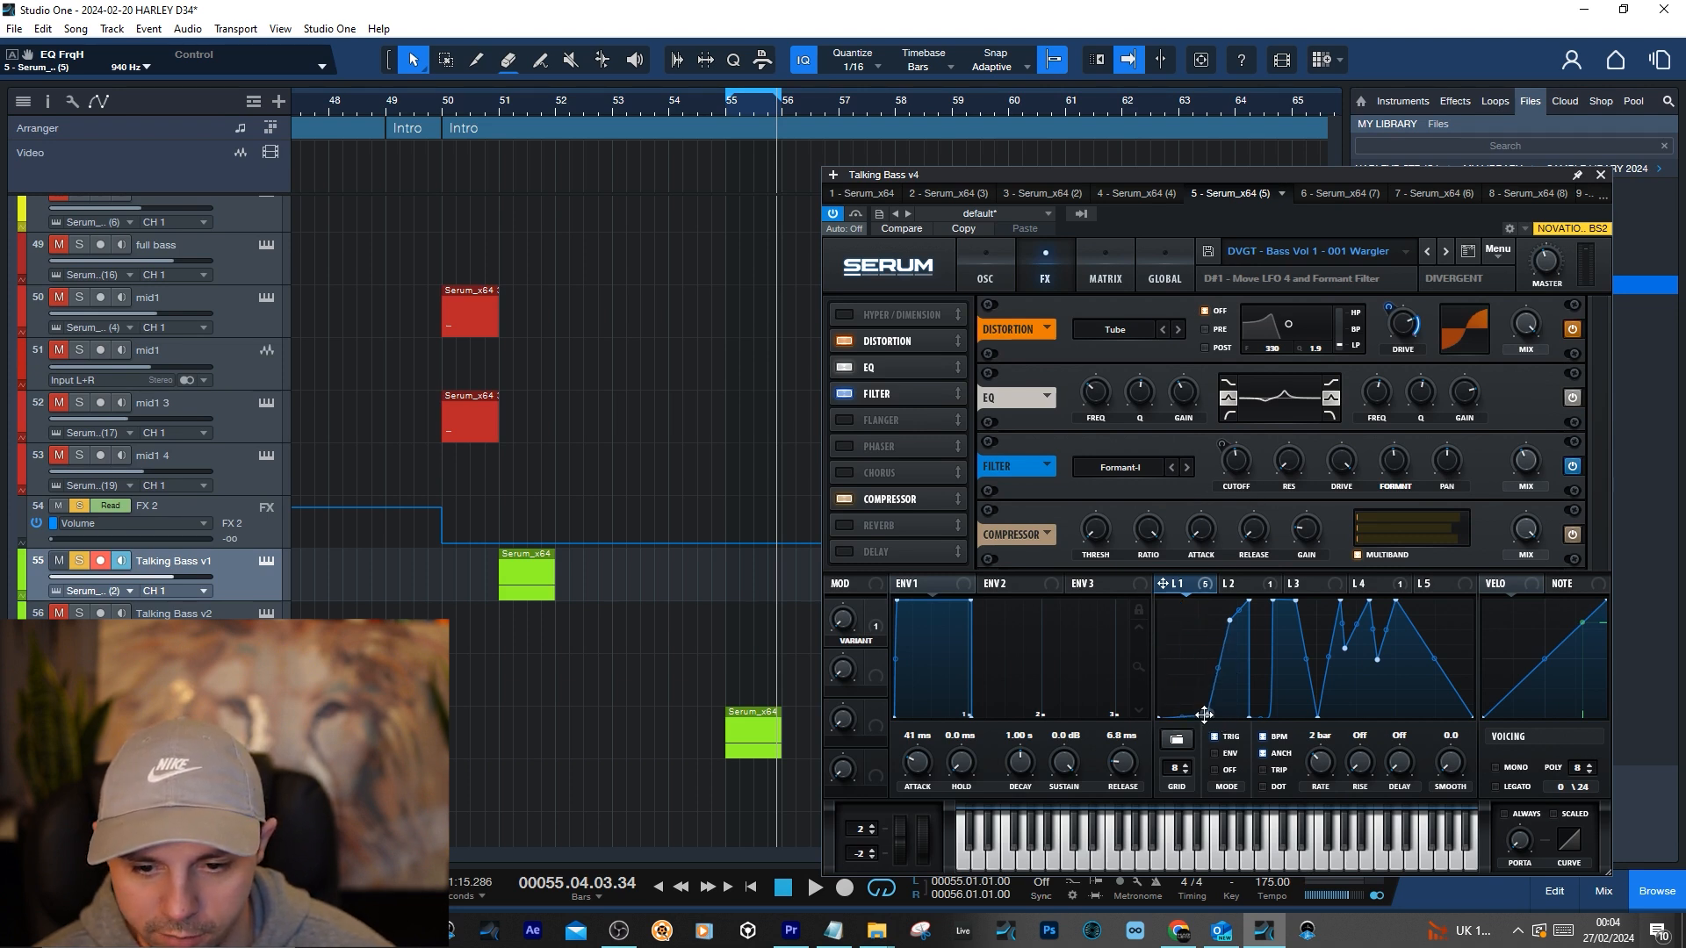
key(space)
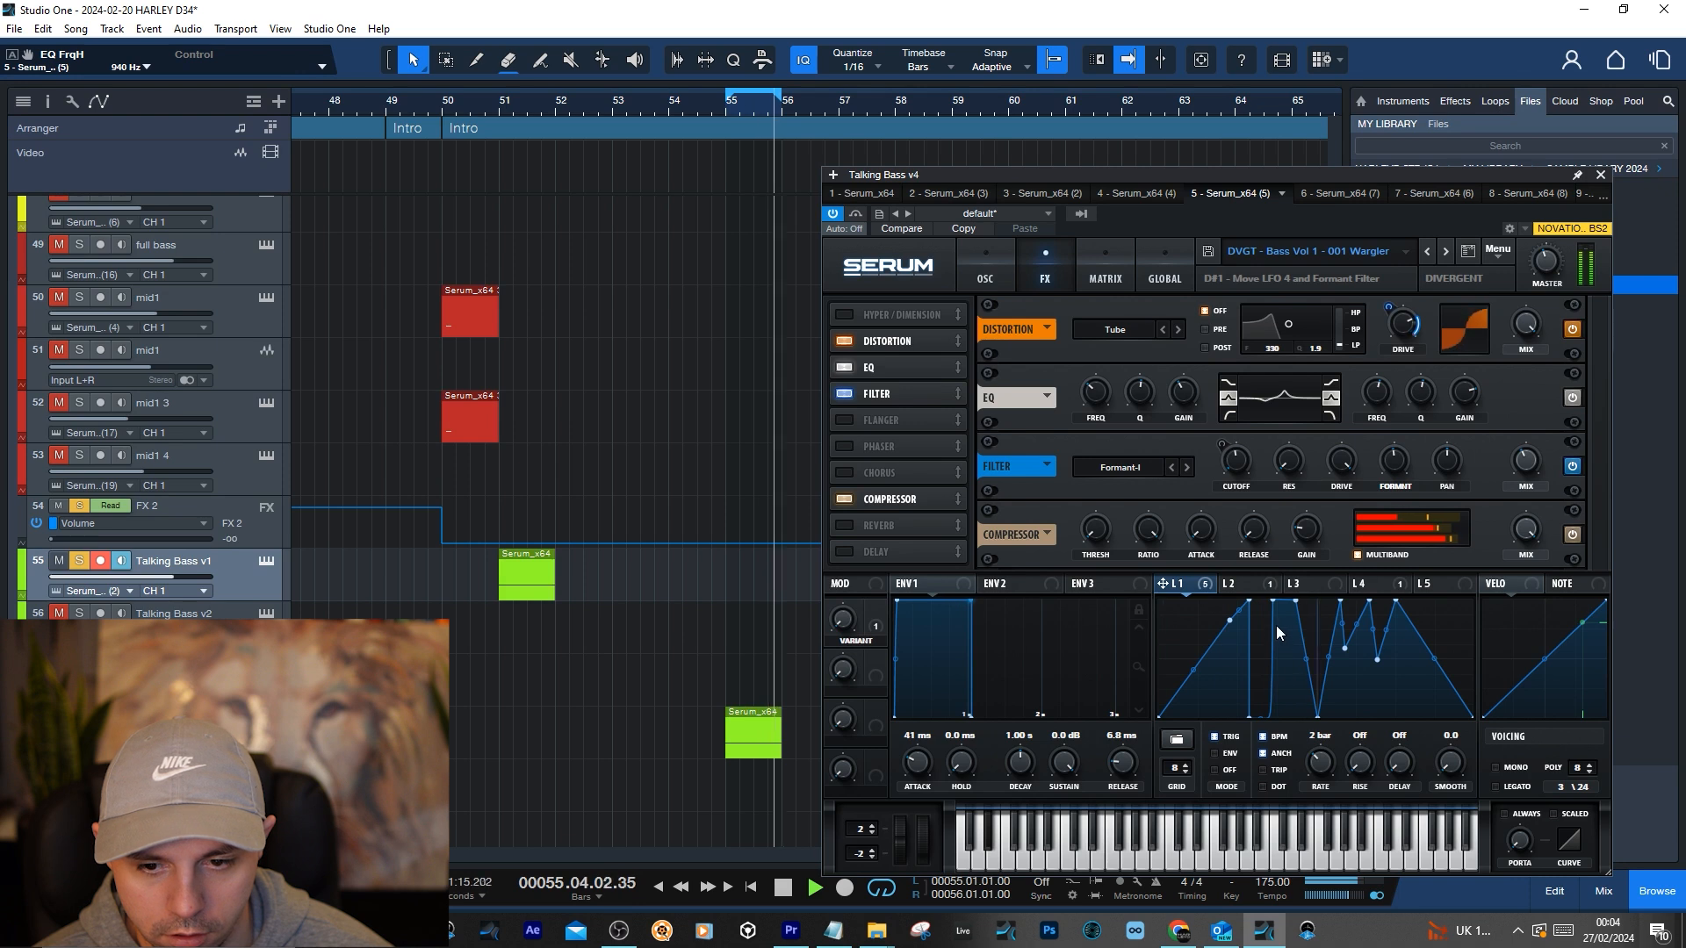
key(space)
Set LFO 1's rate to 1/2 and delete the first shallow dip in the curve's later part while auditioning
drag(1321, 764, 1328, 755)
key(space)
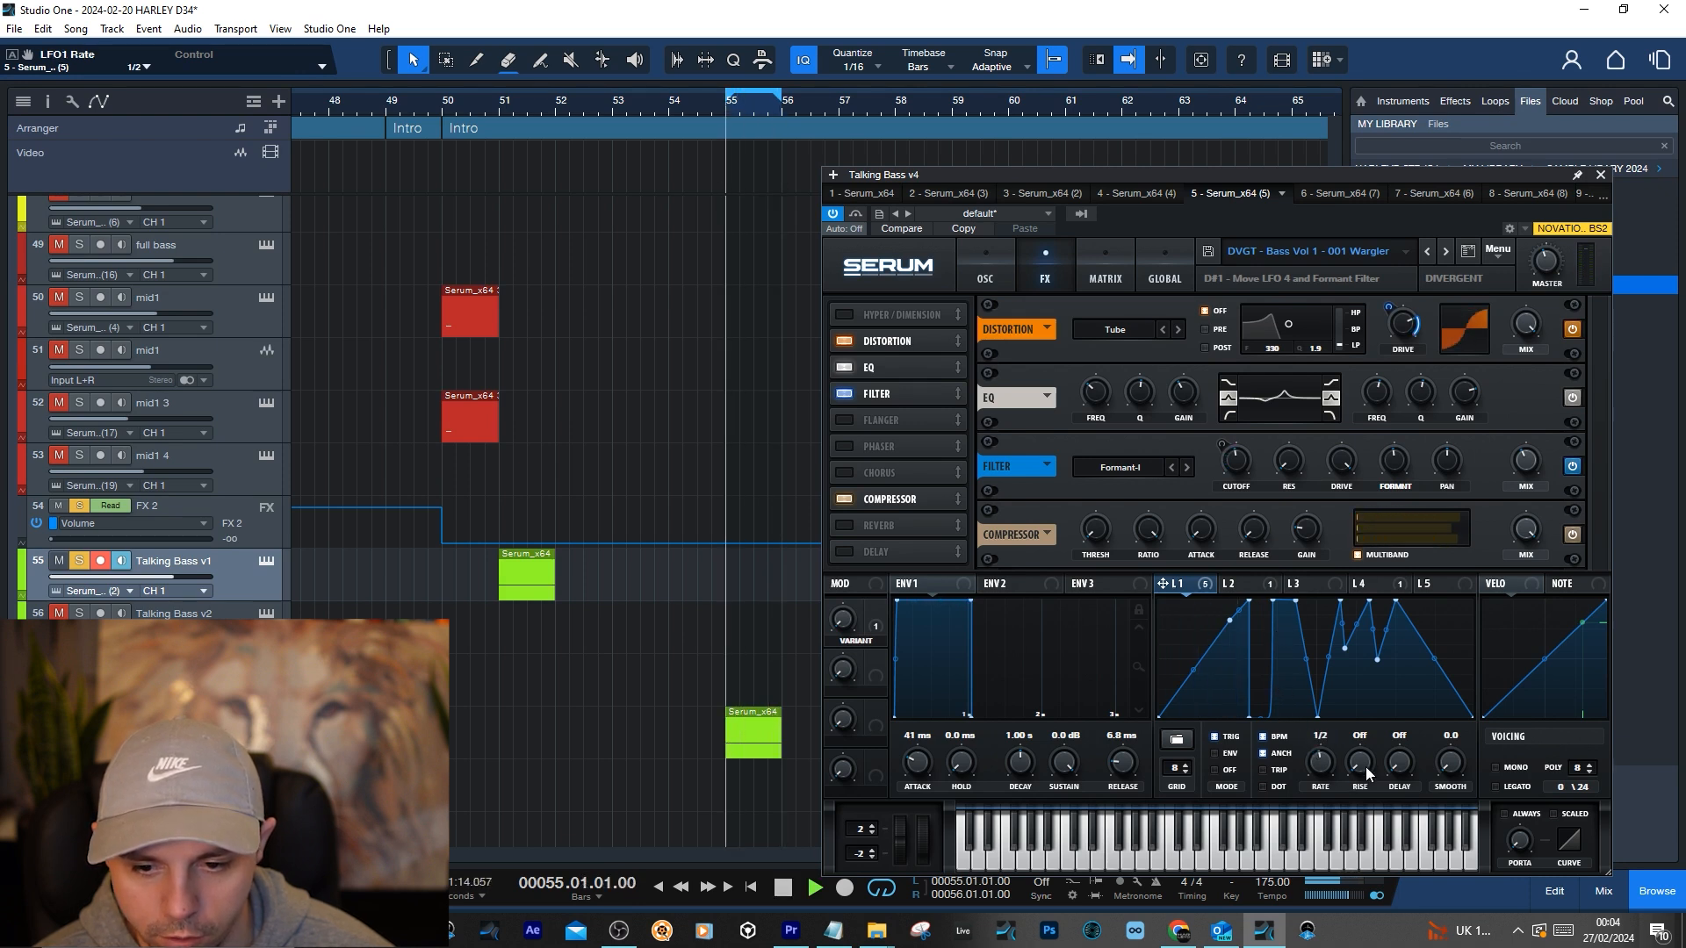
double_click(1342, 641)
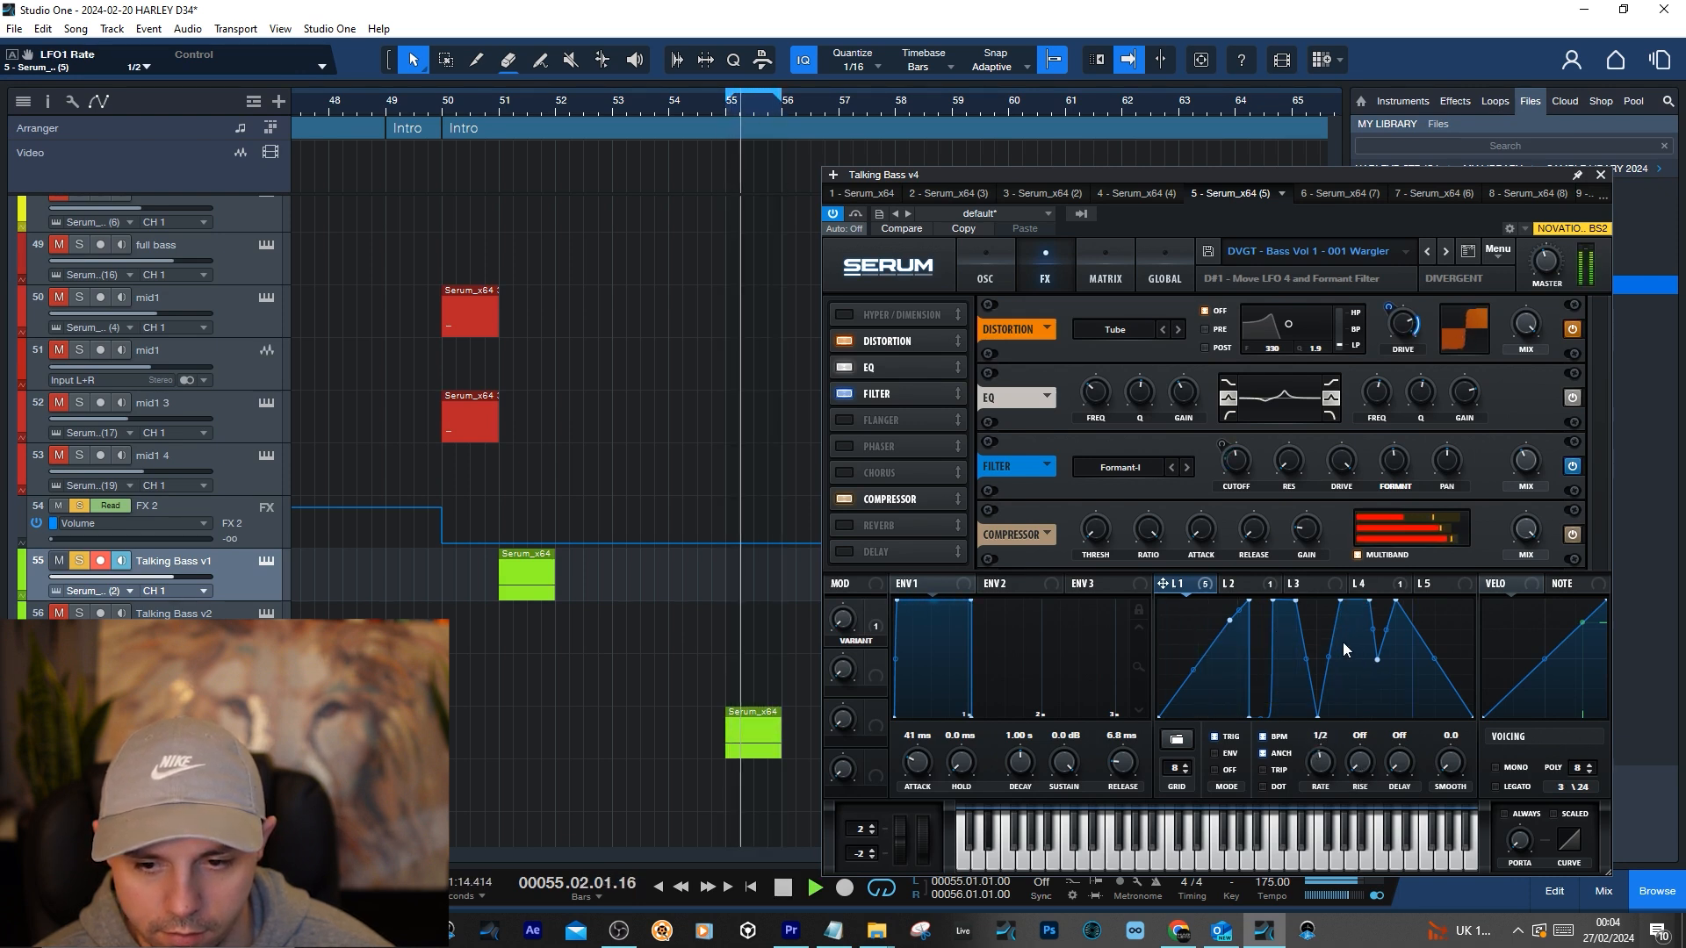
key(space)
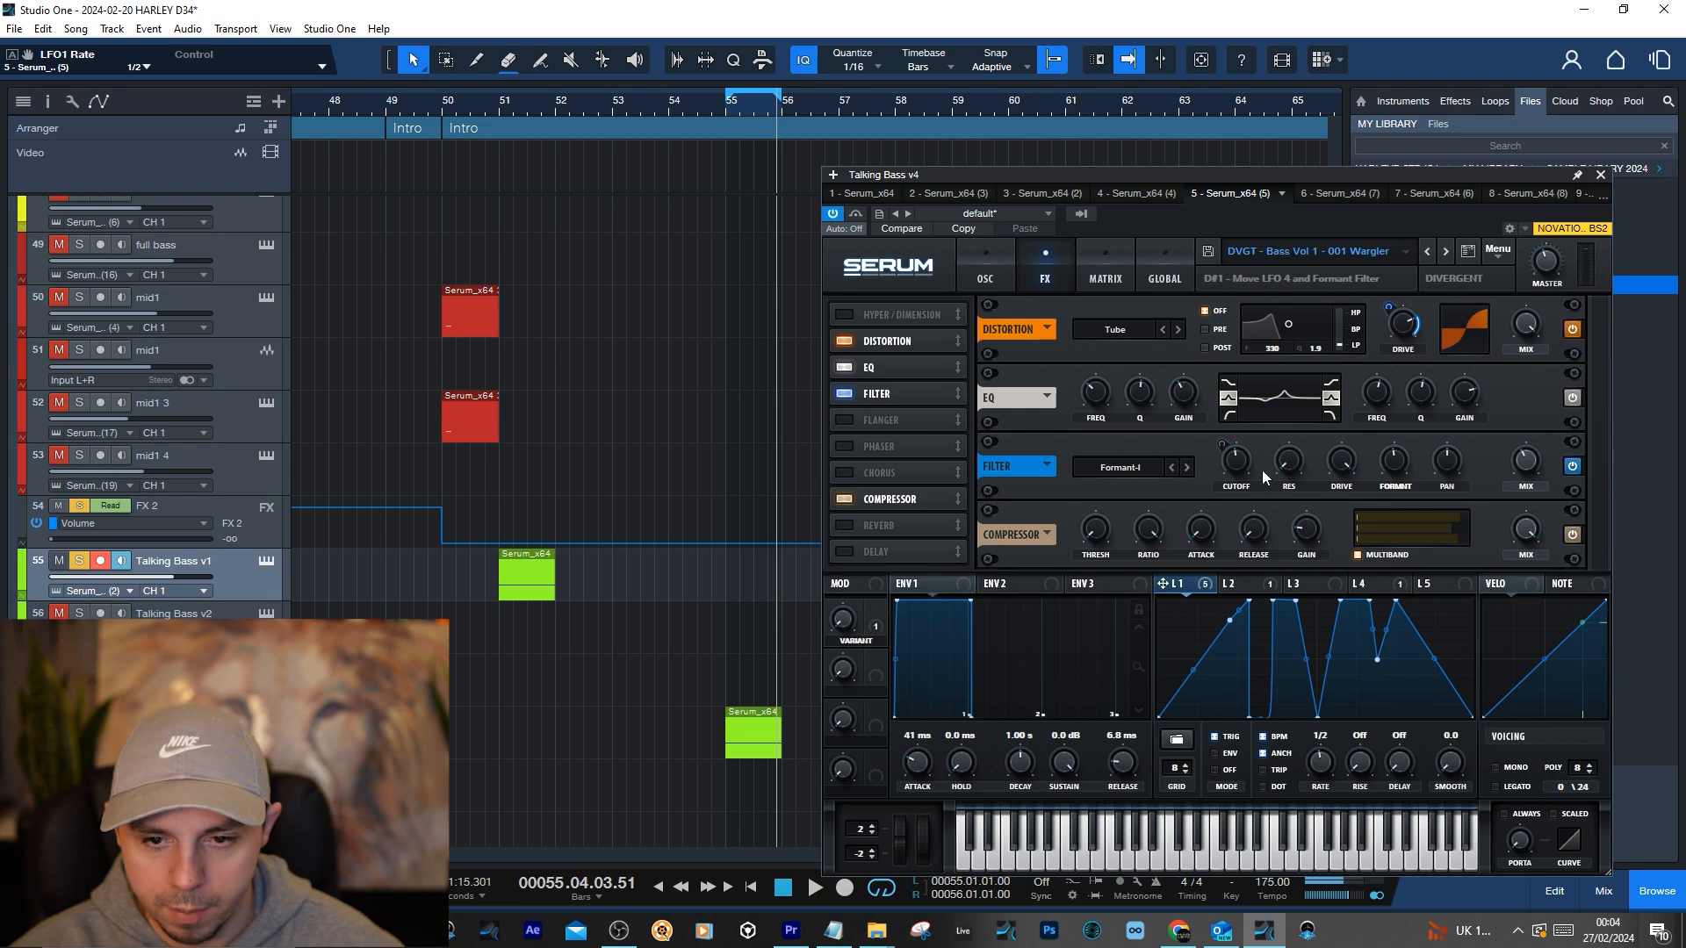
Set the Formant-I filter's formant to 43%, audition the loop, and close the v4 Serum window
key(space)
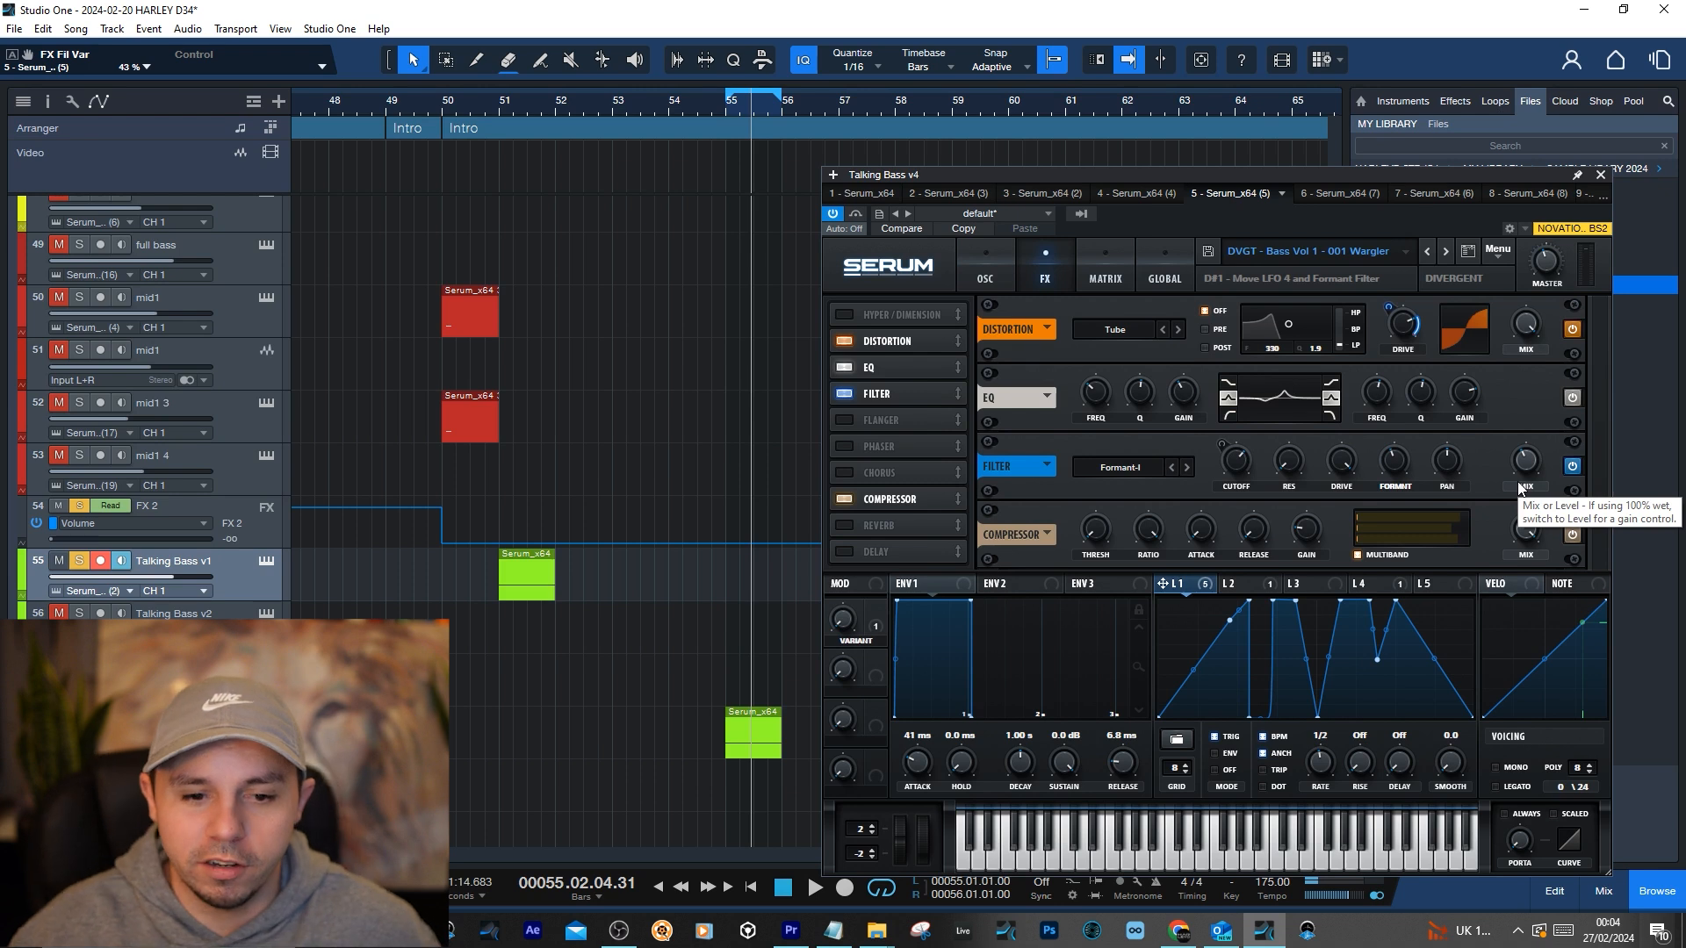
click(1598, 175)
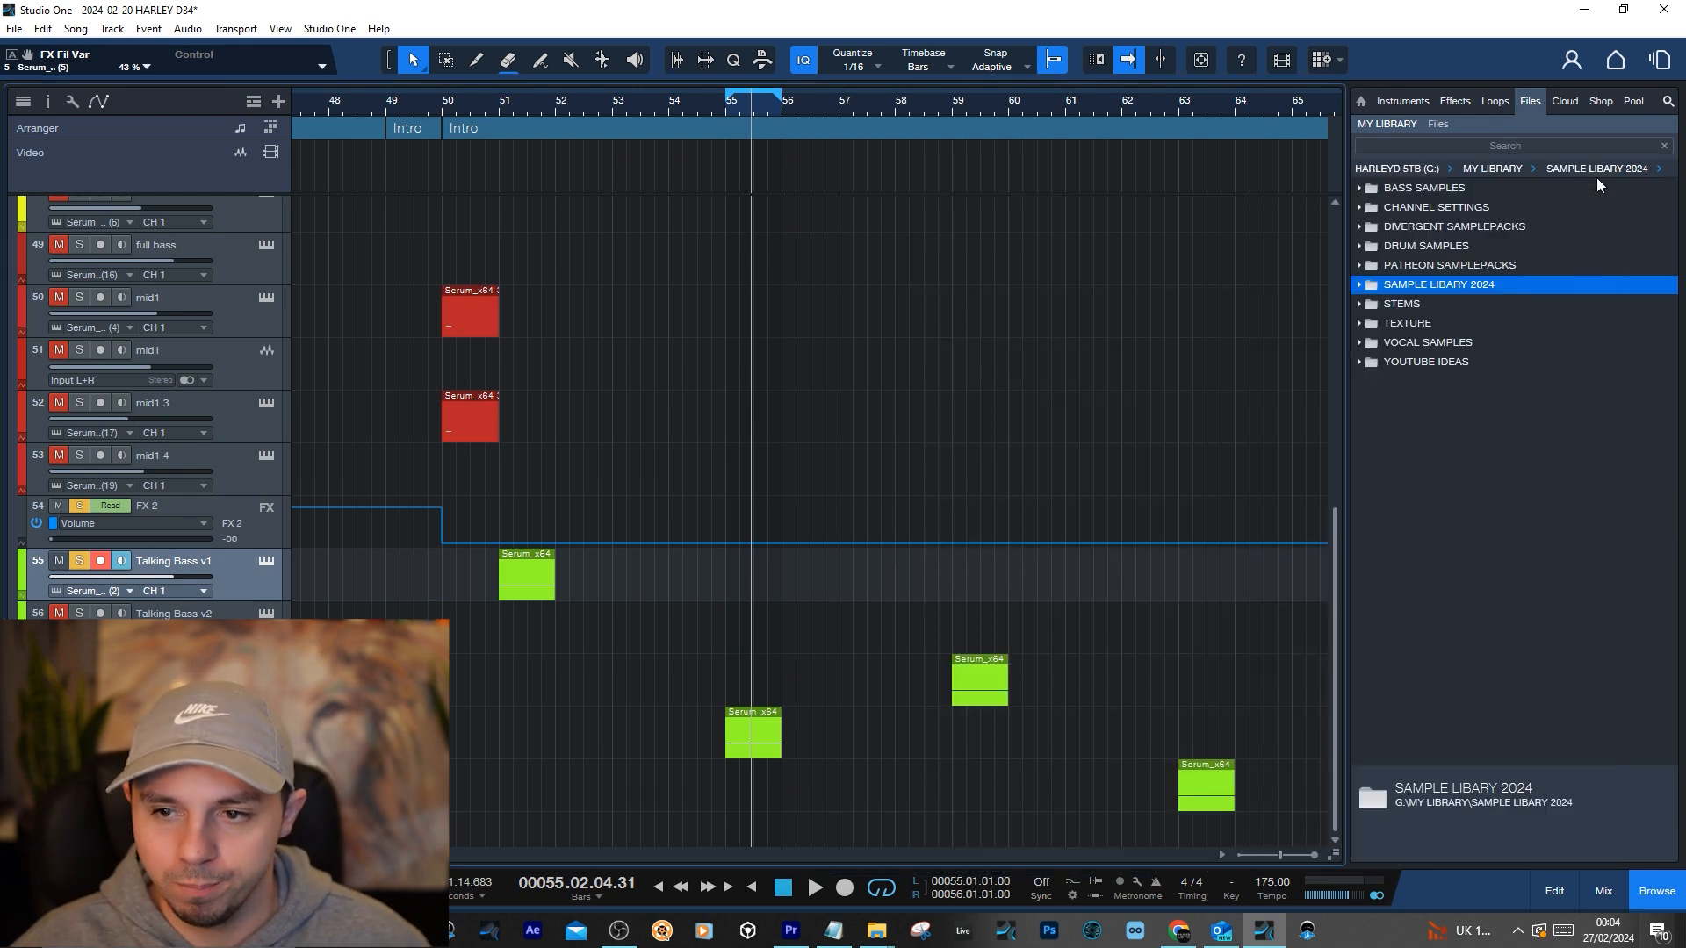